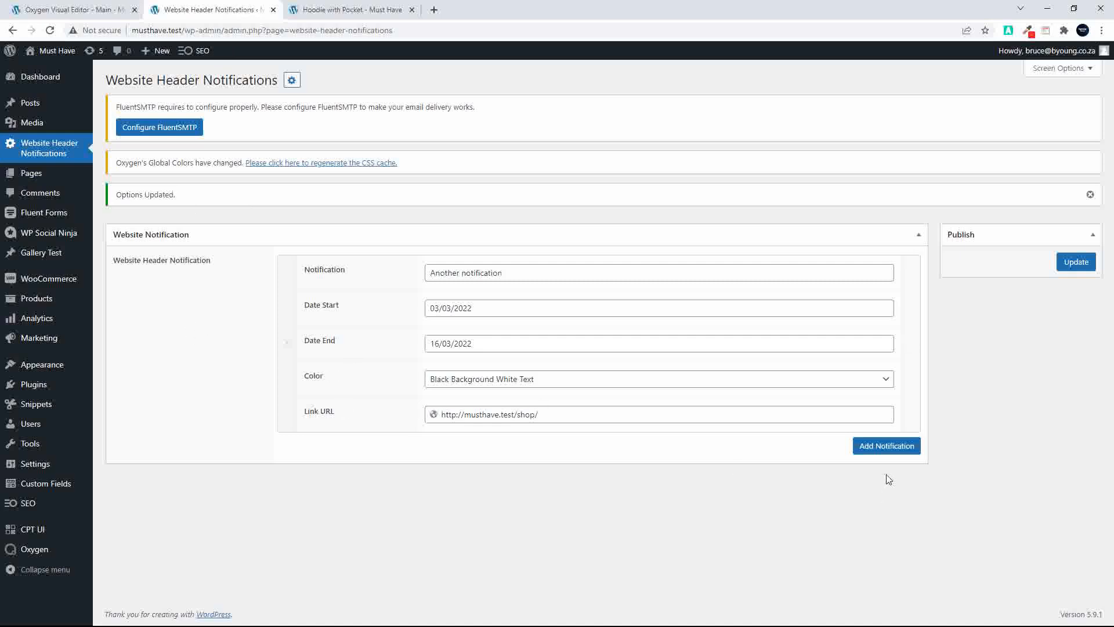
# Add a second header notification reading "New notification" with start date 08/03/2022 and end date 18/03/2022
pyautogui.click(886, 448)
pyautogui.scroll(-1, 522, 453)
pyautogui.click(454, 383)
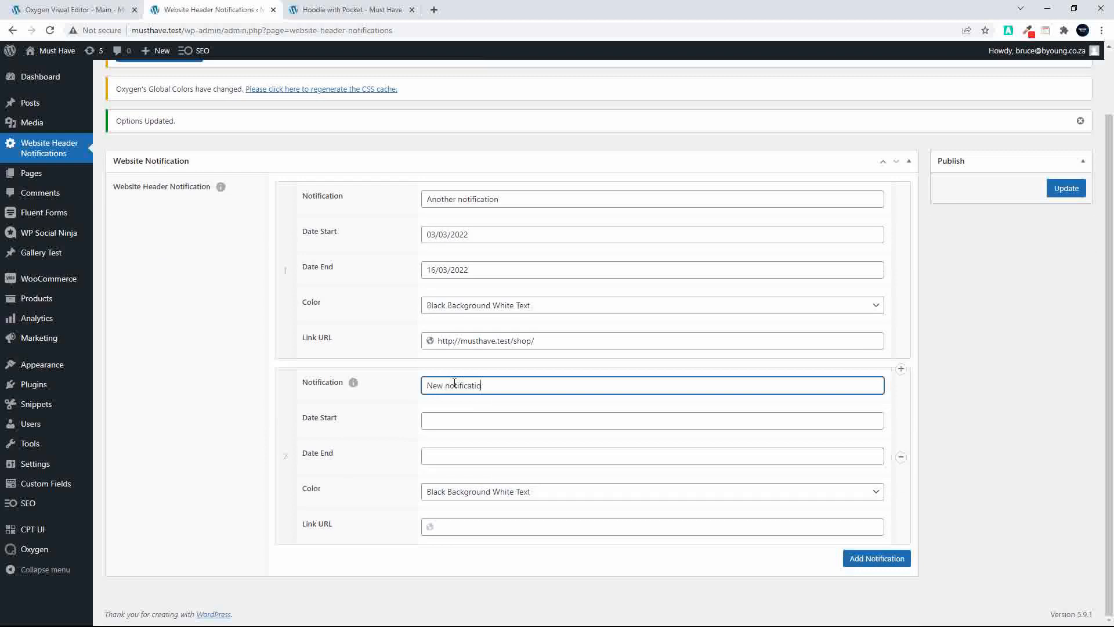
pyautogui.click(441, 422)
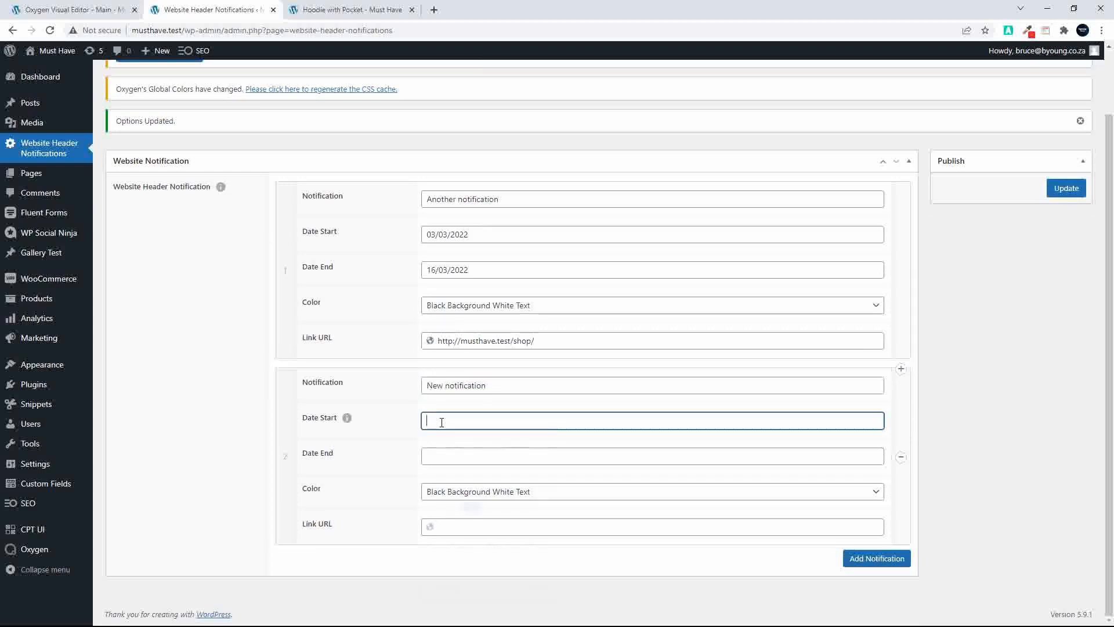
pyautogui.click(451, 506)
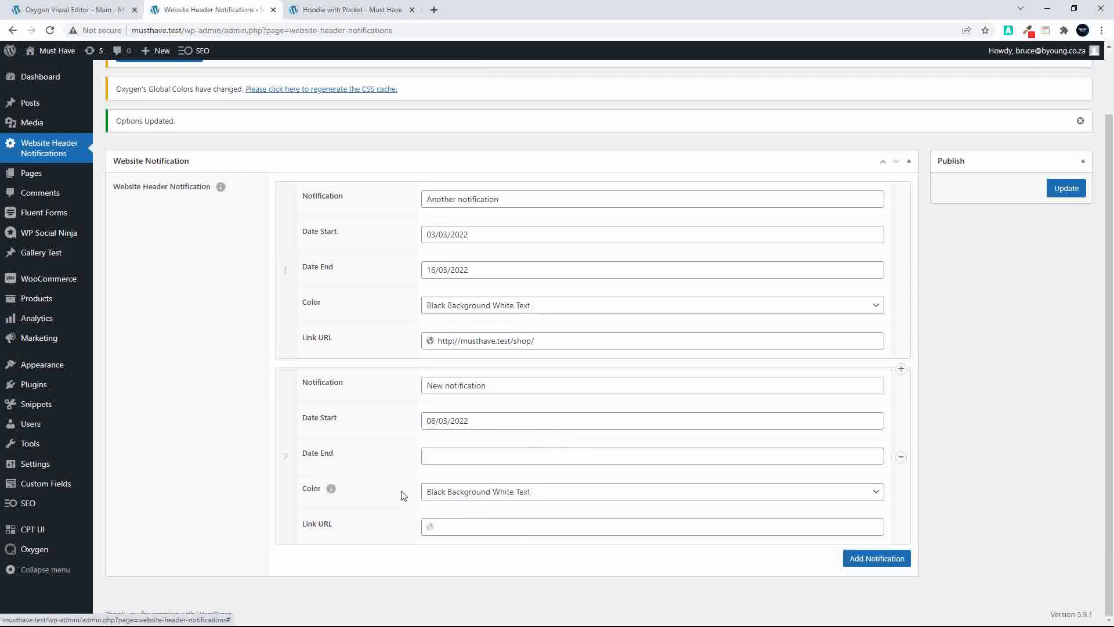
pyautogui.click(447, 457)
pyautogui.click(503, 372)
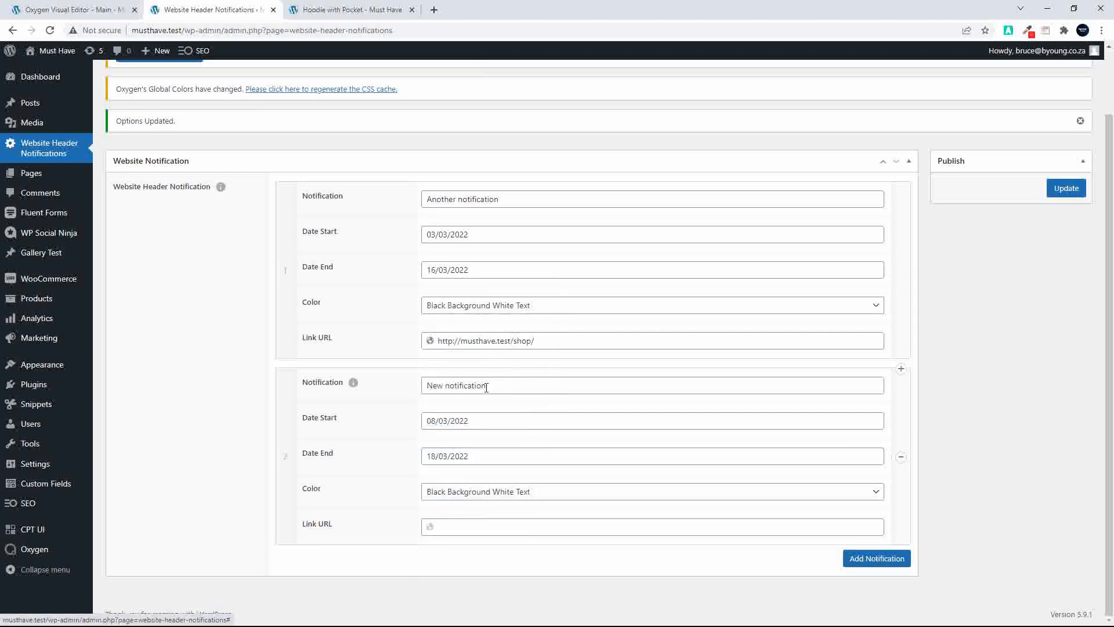
# Set the new notification's color to Green Background White Text and its link URL to the My Account address copied from the product page
pyautogui.click(482, 496)
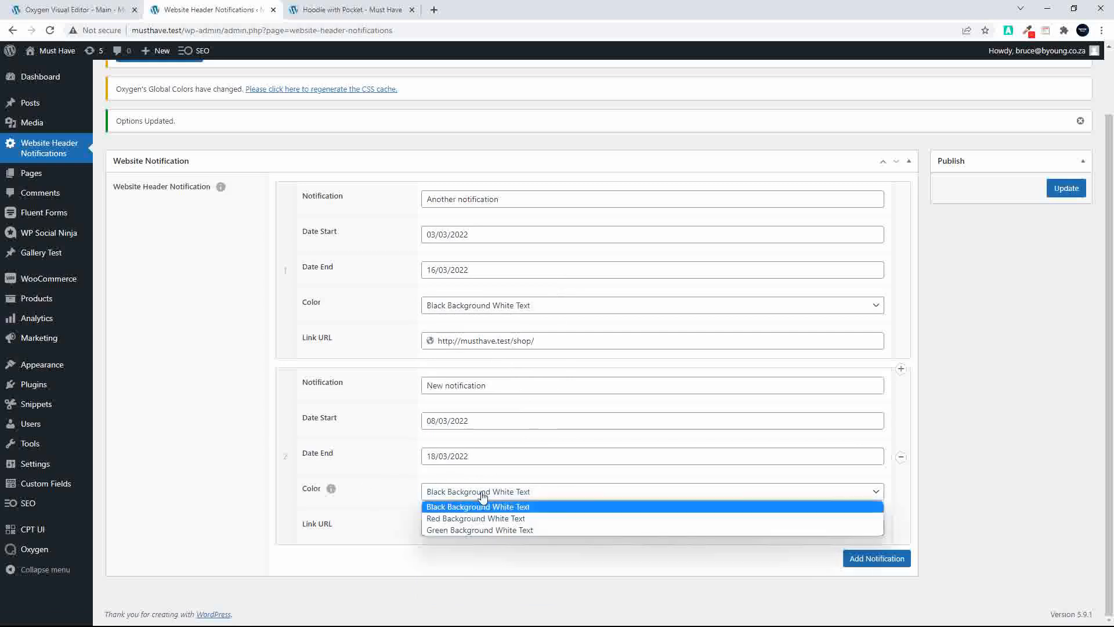
pyautogui.click(466, 528)
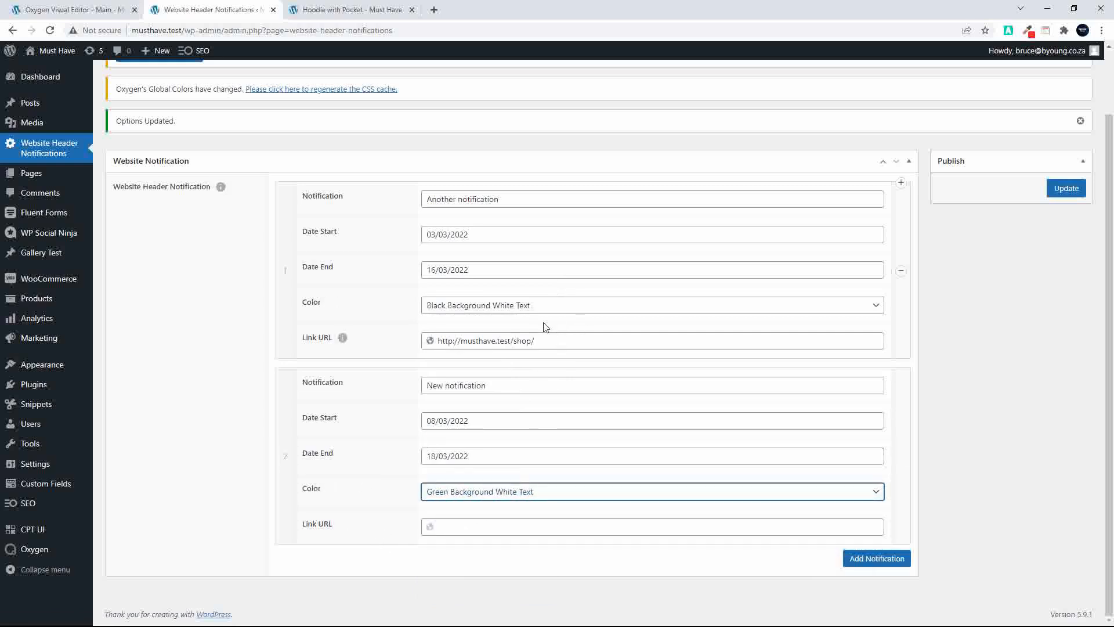
pyautogui.click(372, 8)
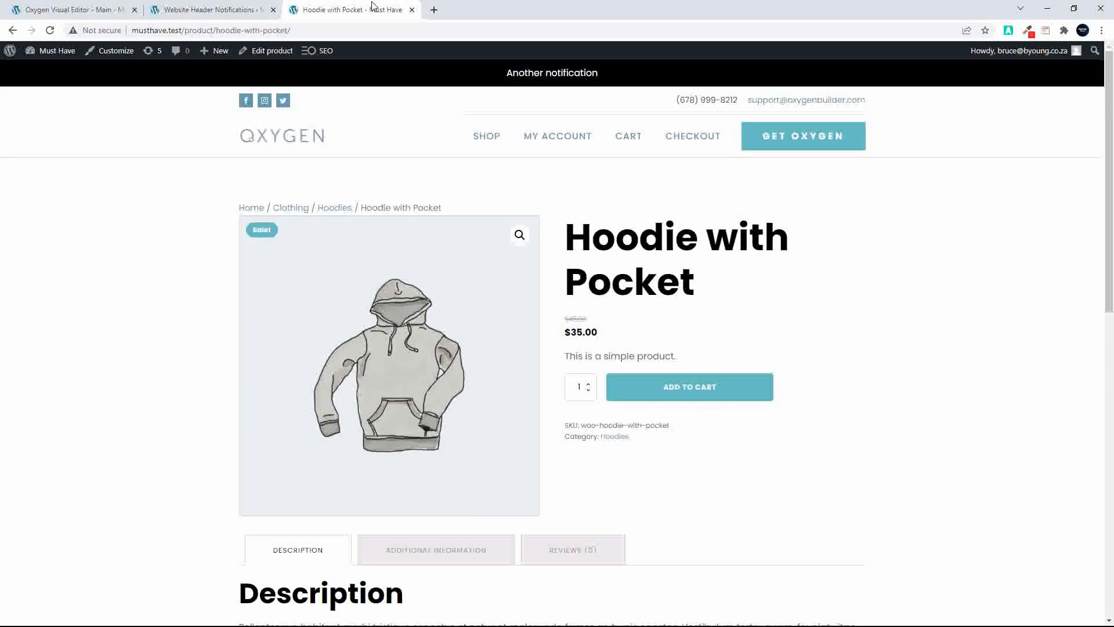
pyautogui.rightClick(570, 137)
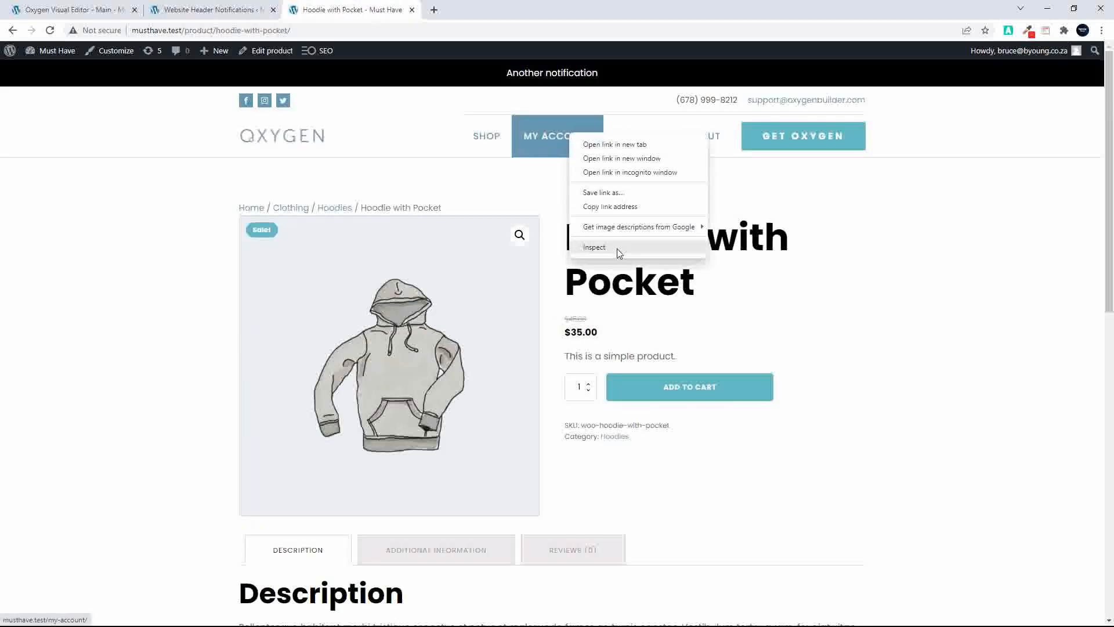
pyautogui.click(610, 206)
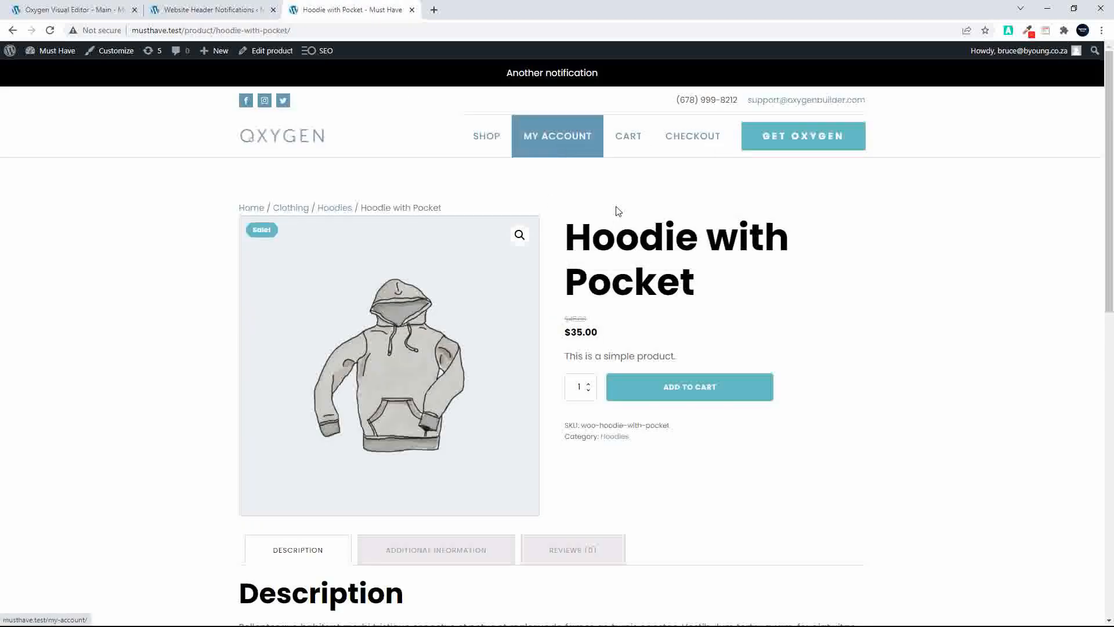
pyautogui.click(183, 11)
pyautogui.click(460, 527)
pyautogui.write('http://musthave.test/my-account/')
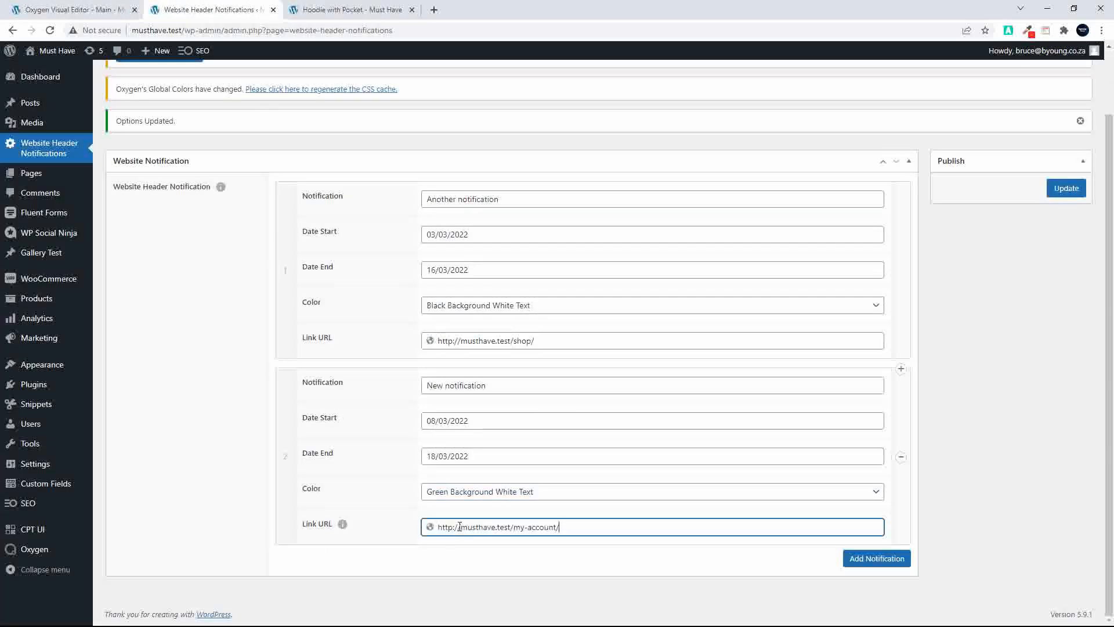
# Save the notification options and check the header notifications on the Hoodie with Pocket page
pyautogui.click(1067, 207)
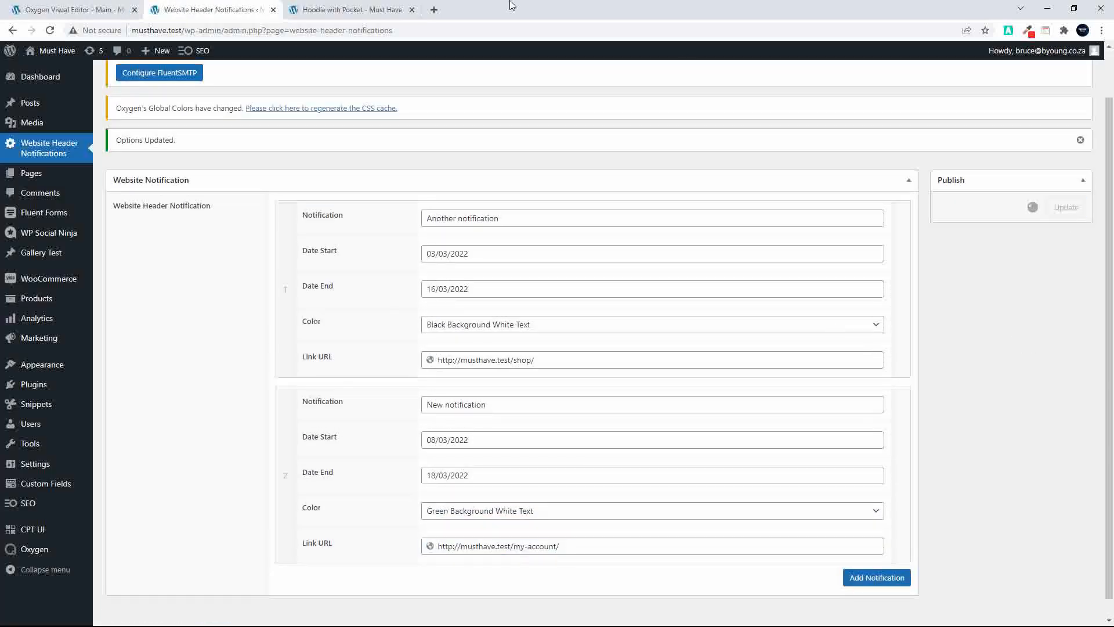
pyautogui.click(341, 10)
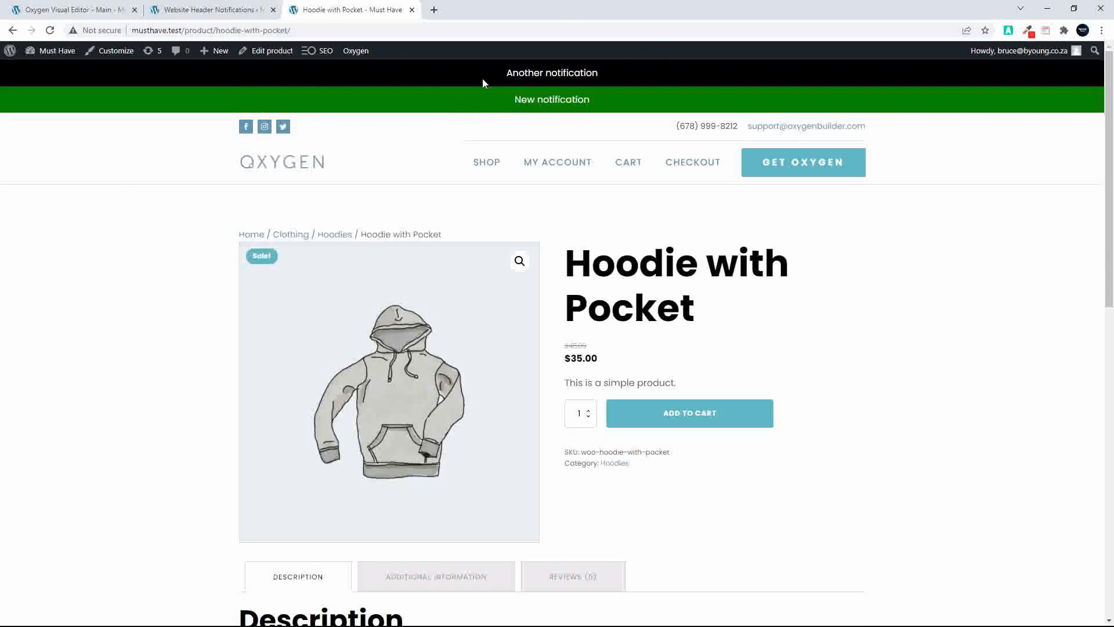
# Move "New notification" above "Another notification" and check the saved order on the reloaded product page
pyautogui.click(206, 10)
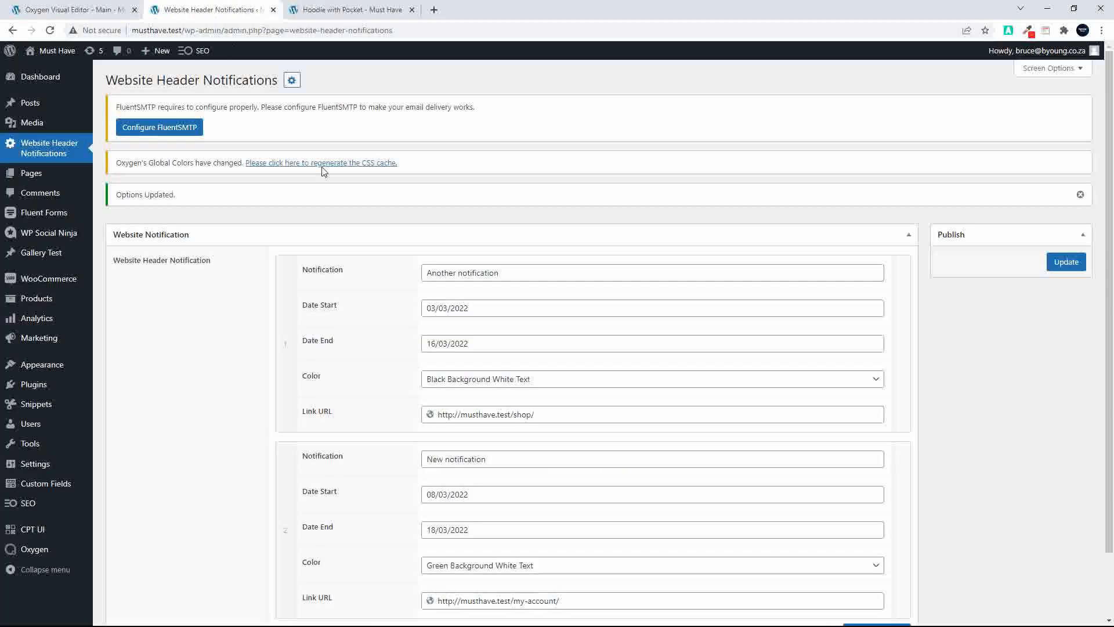
pyautogui.scroll(-2, 287, 514)
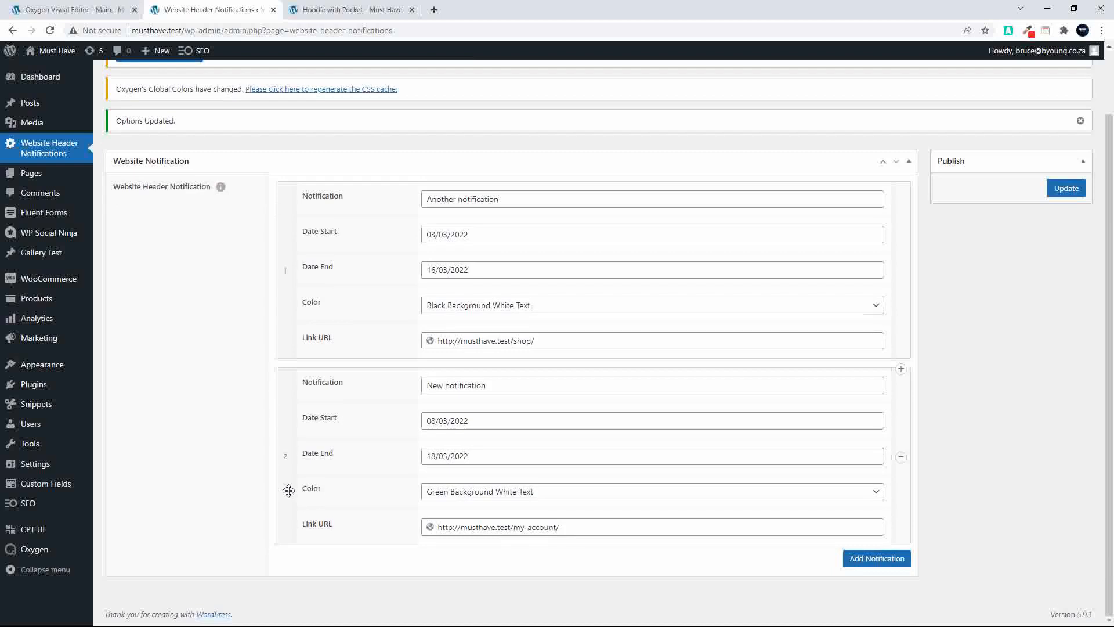
pyautogui.moveTo(288, 487); pyautogui.dragTo(310, 253)
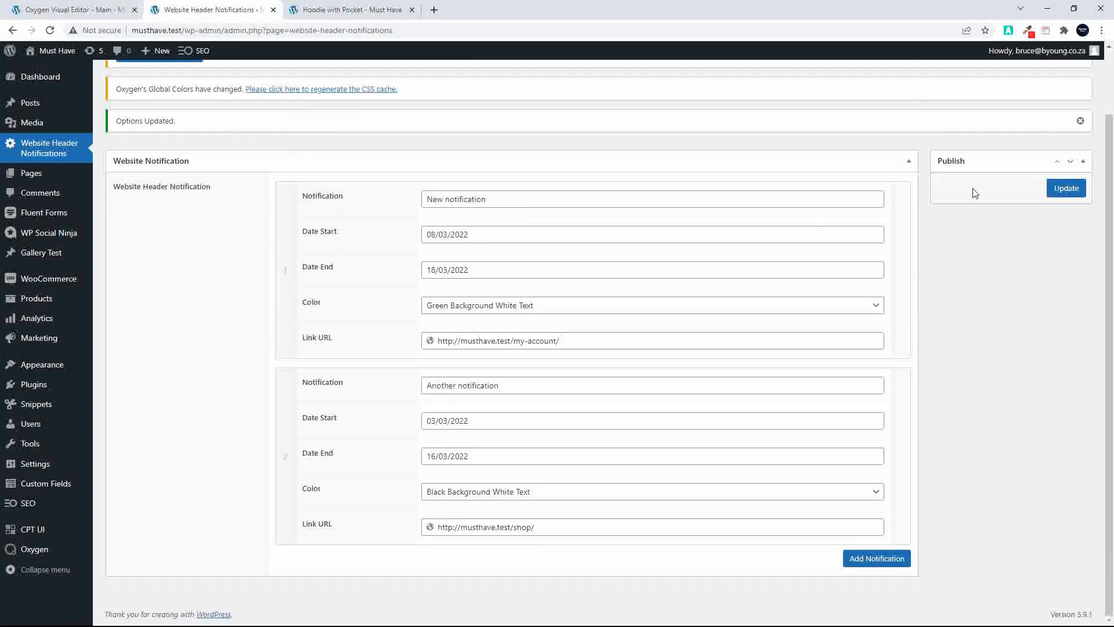
pyautogui.click(1066, 190)
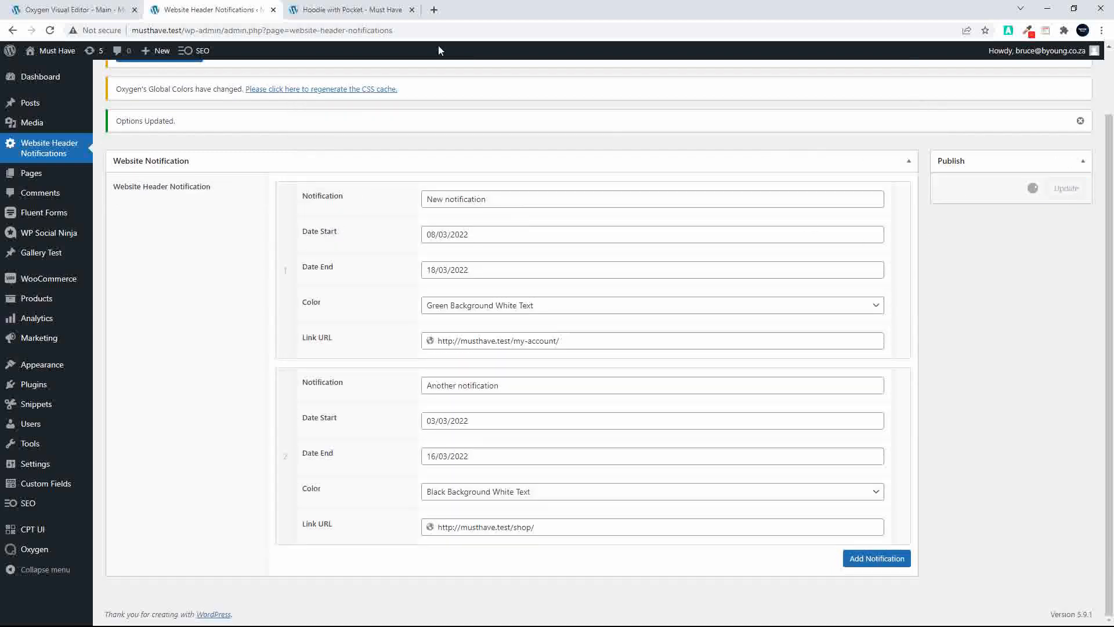
pyautogui.click(362, 5)
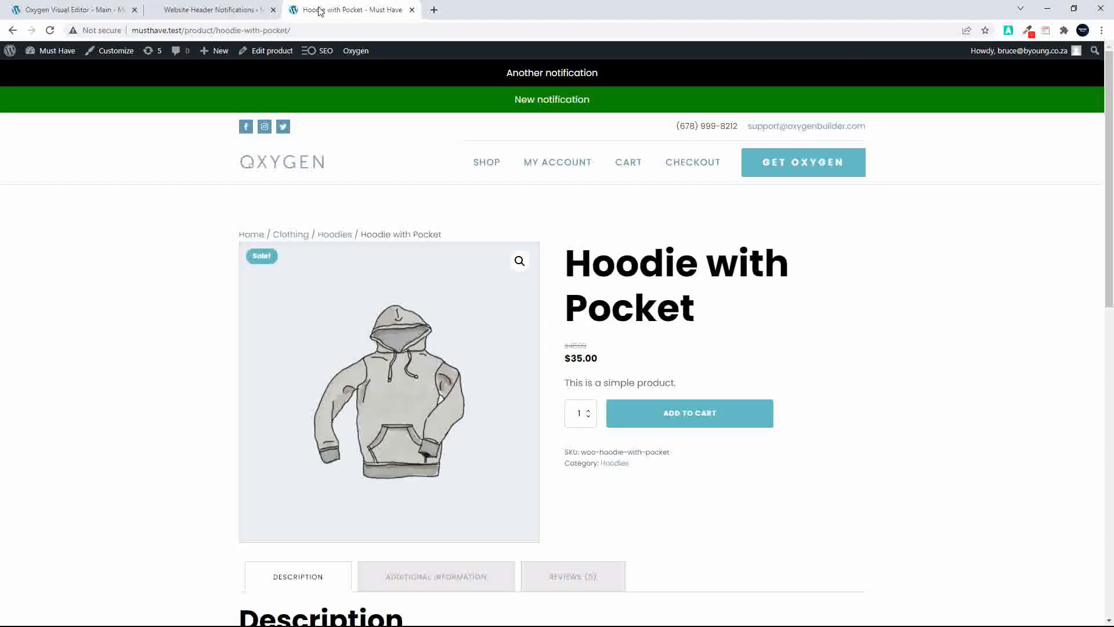
pyautogui.click(50, 31)
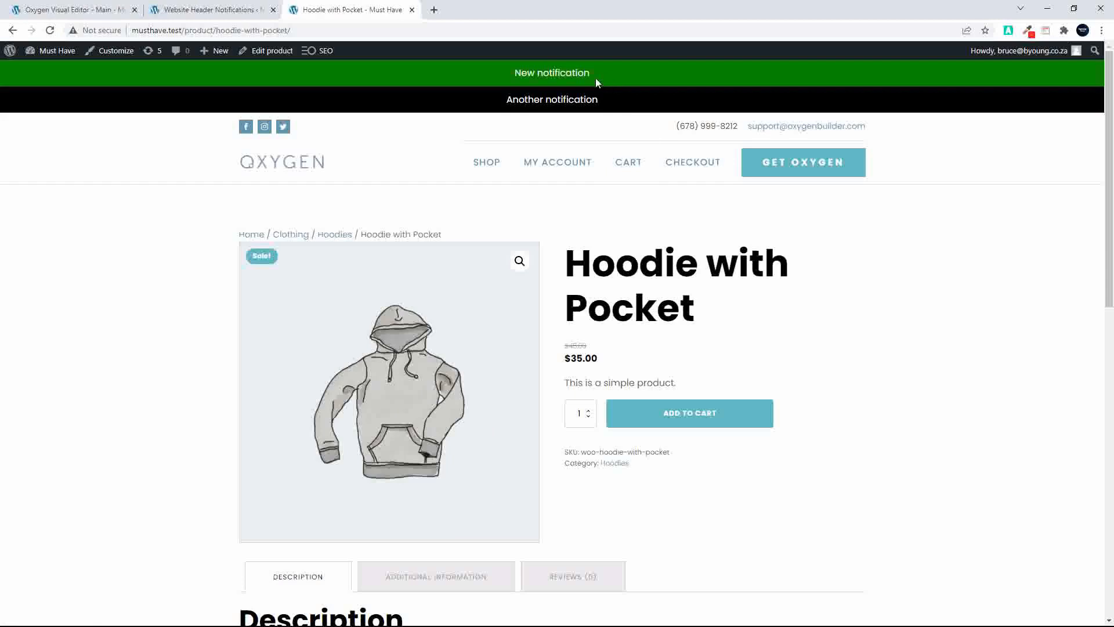
# Set the start date of "Another notification" to 11/03/2022 and check the saved change on the reloaded product page
pyautogui.click(194, 10)
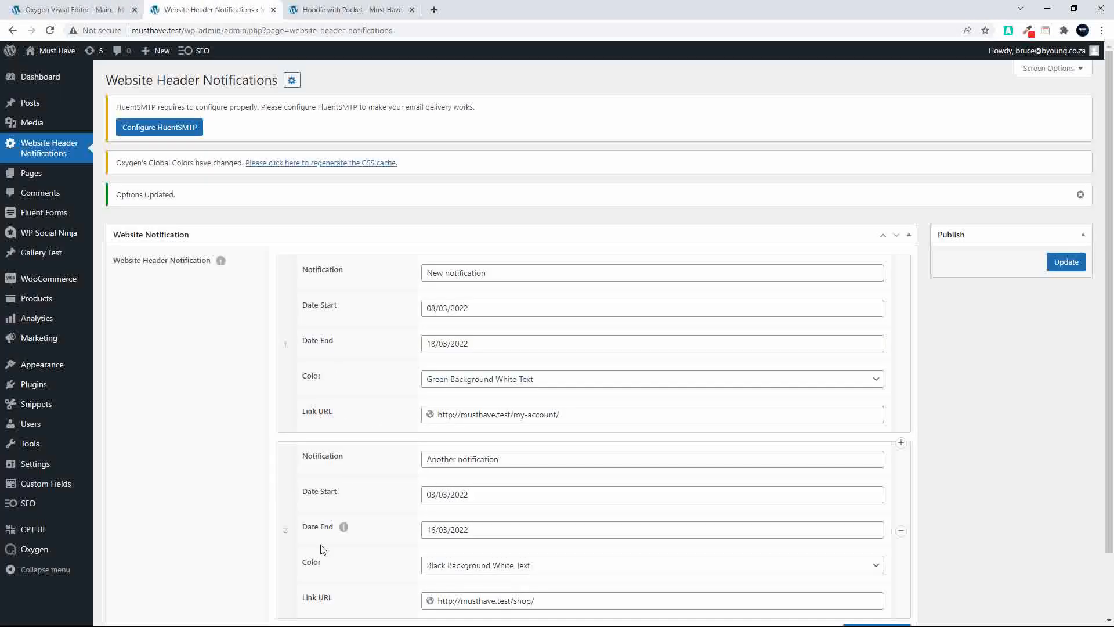
pyautogui.scroll(-2, 321, 549)
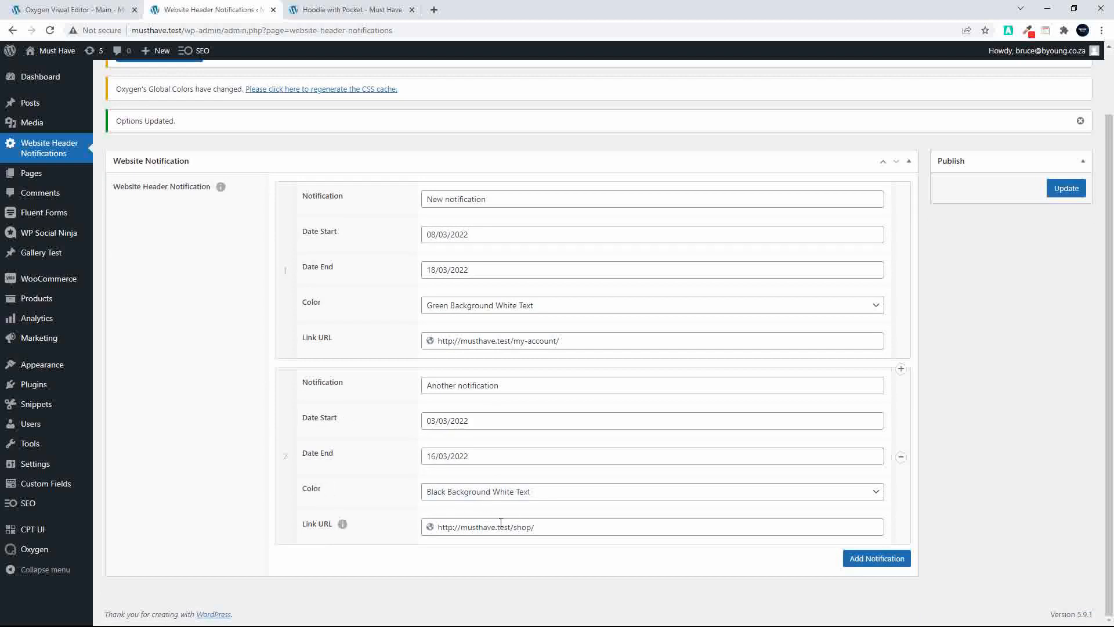
pyautogui.click(460, 424)
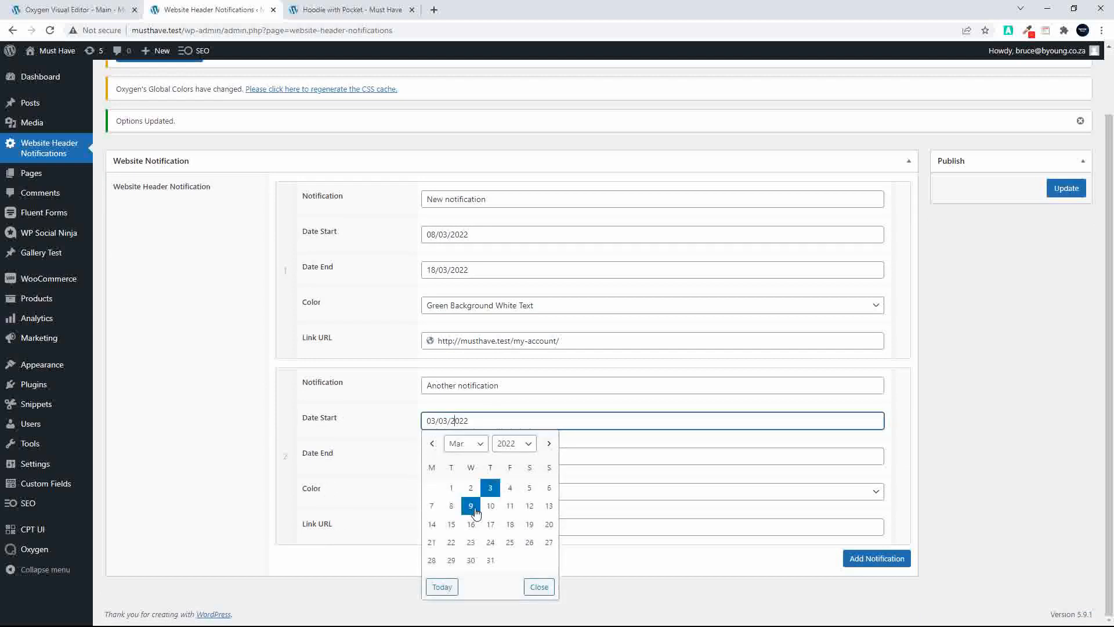
pyautogui.click(510, 506)
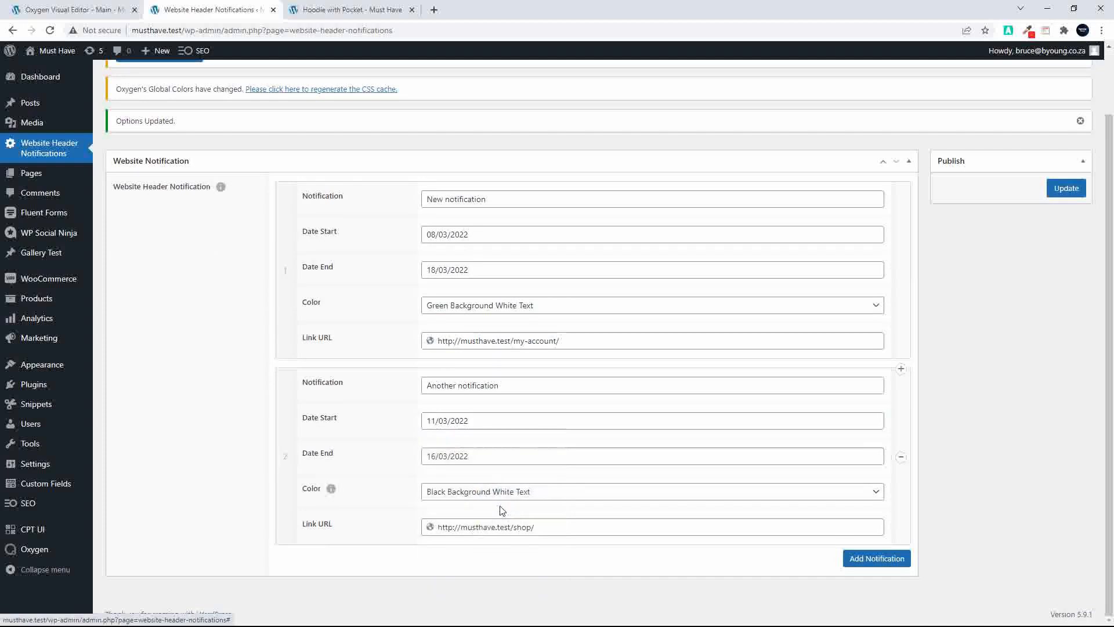
pyautogui.scroll(1, 970, 265)
pyautogui.click(1065, 207)
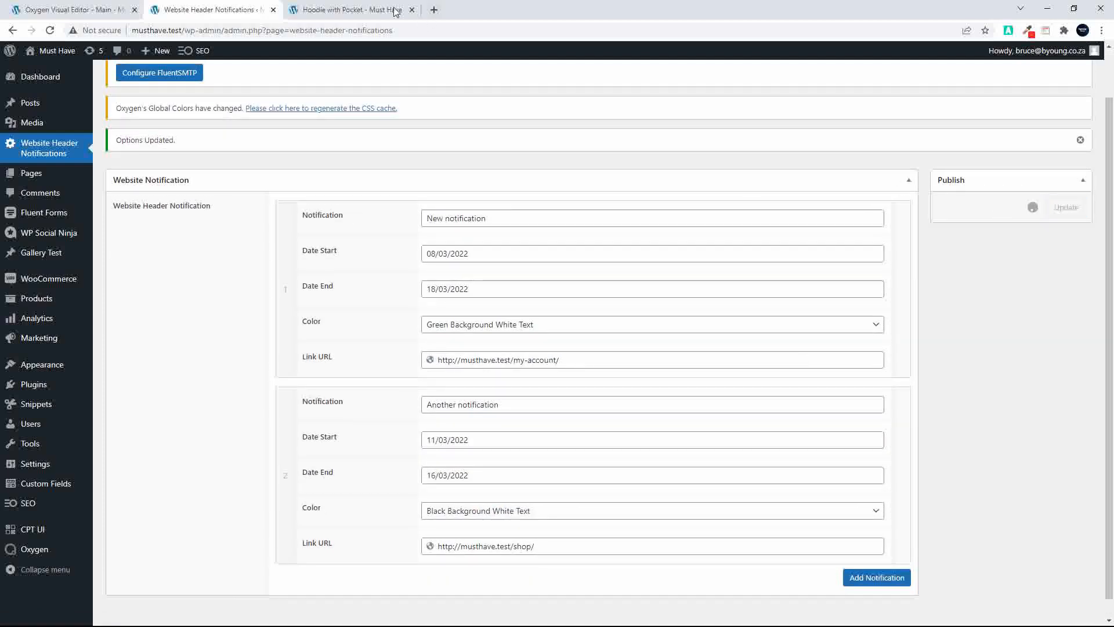
pyautogui.click(343, 8)
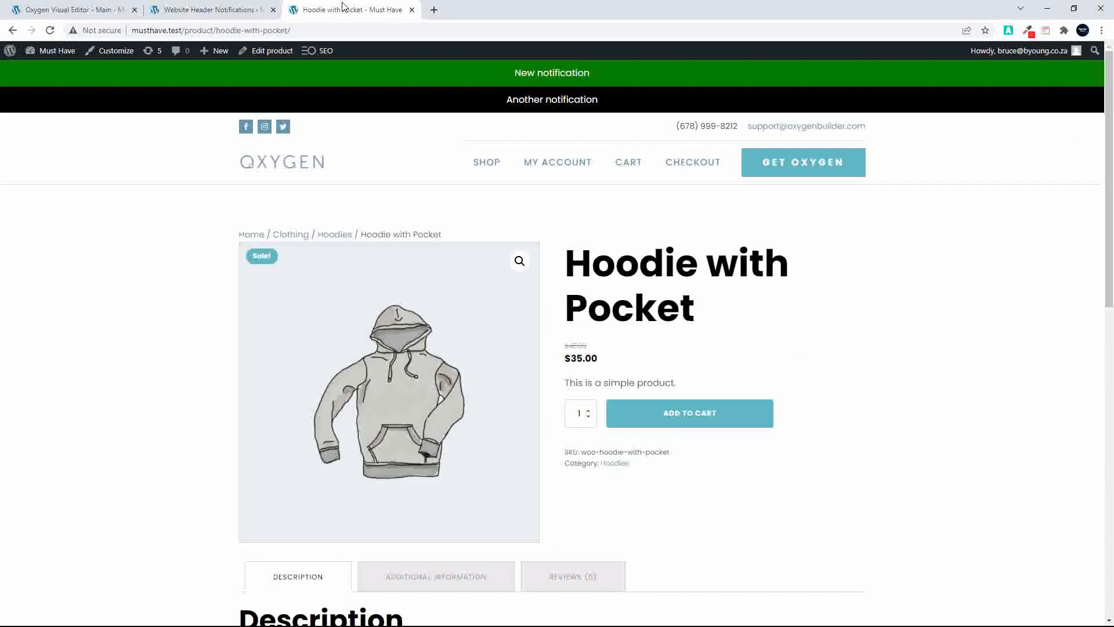
pyautogui.click(50, 31)
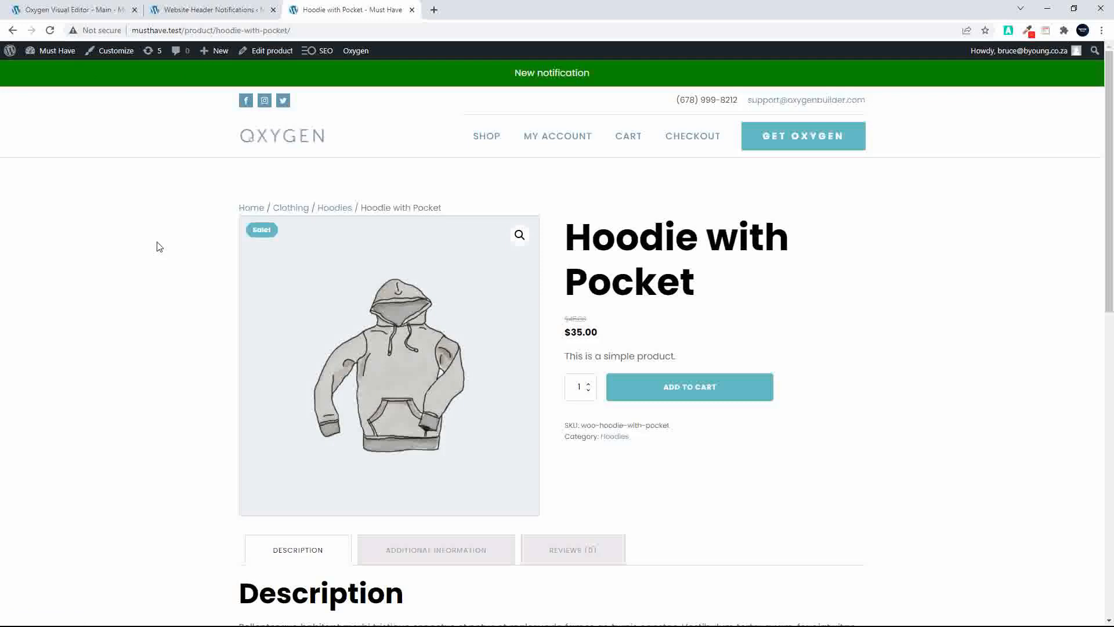
# Switch to the Oxygen editor and select the section that contains the notification repeater
pyautogui.click(76, 11)
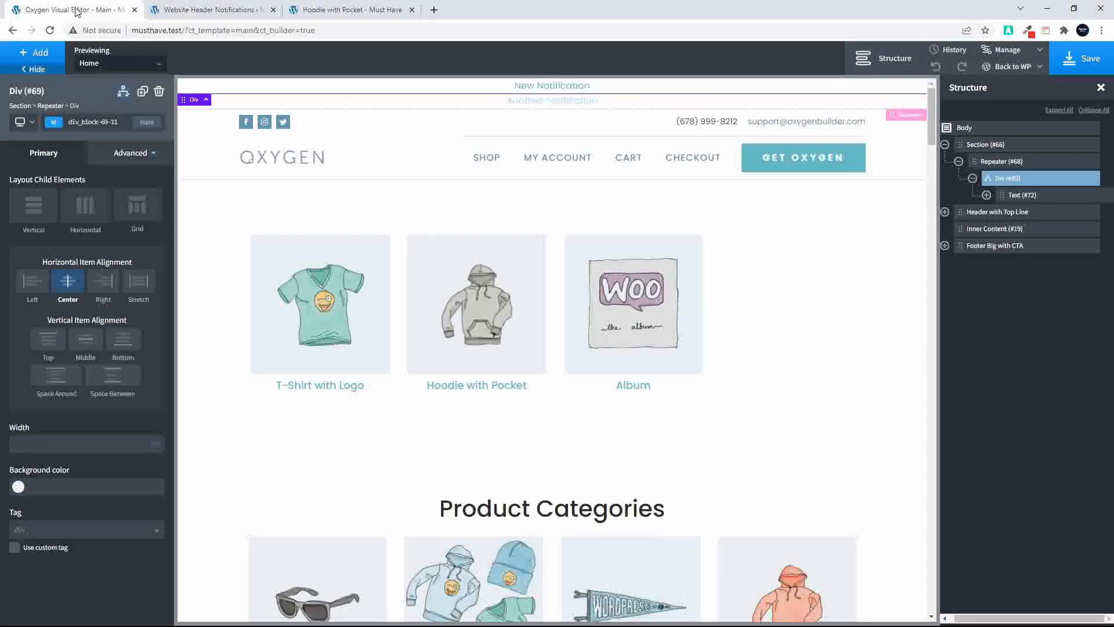
pyautogui.click(985, 145)
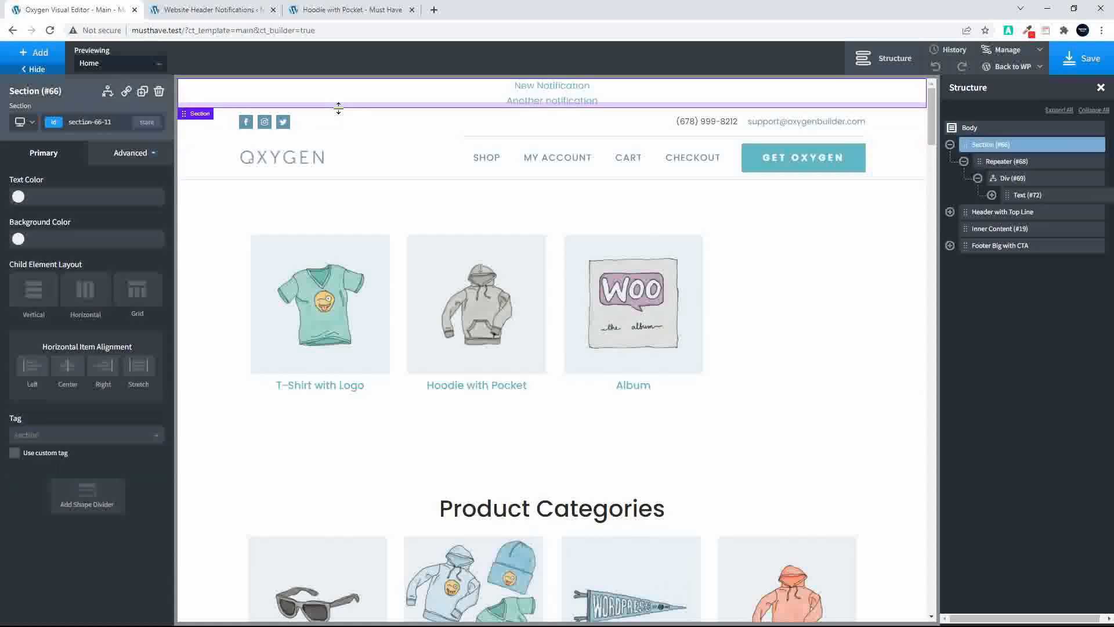
# Set the start date of "New notification" to 11/03/2022 and check the saved change on the reloaded product page
pyautogui.click(209, 10)
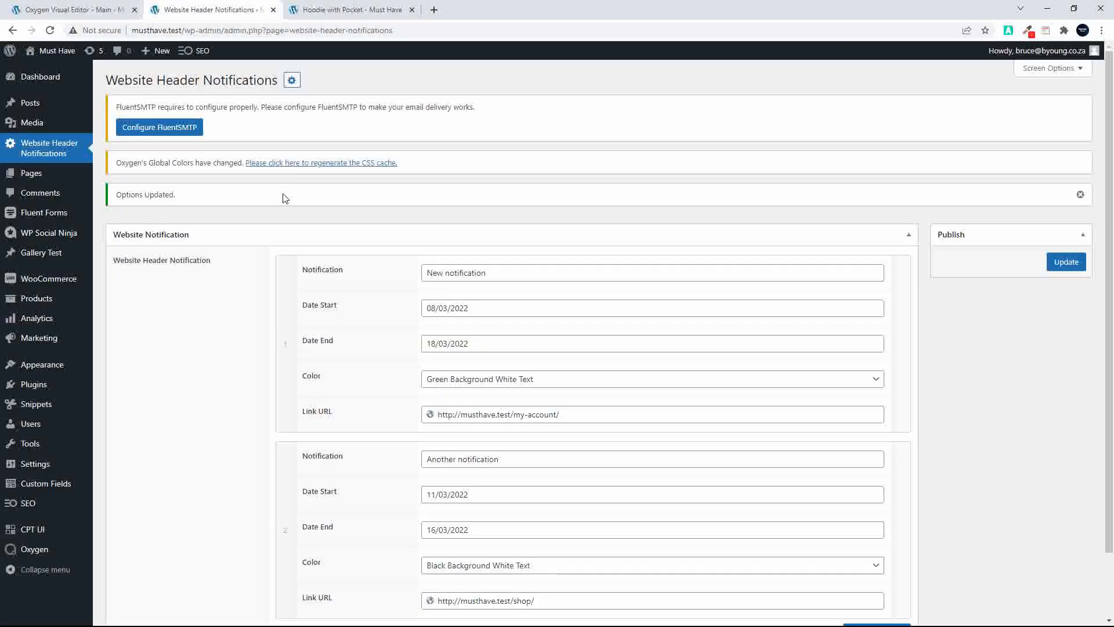
pyautogui.scroll(-1, 575, 348)
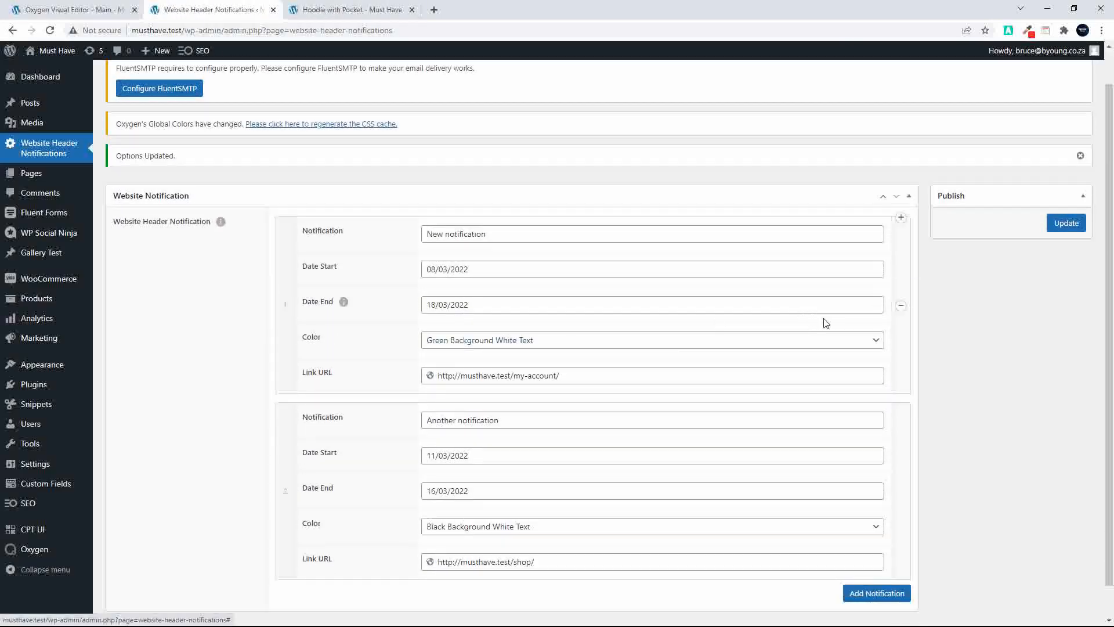
pyautogui.click(460, 269)
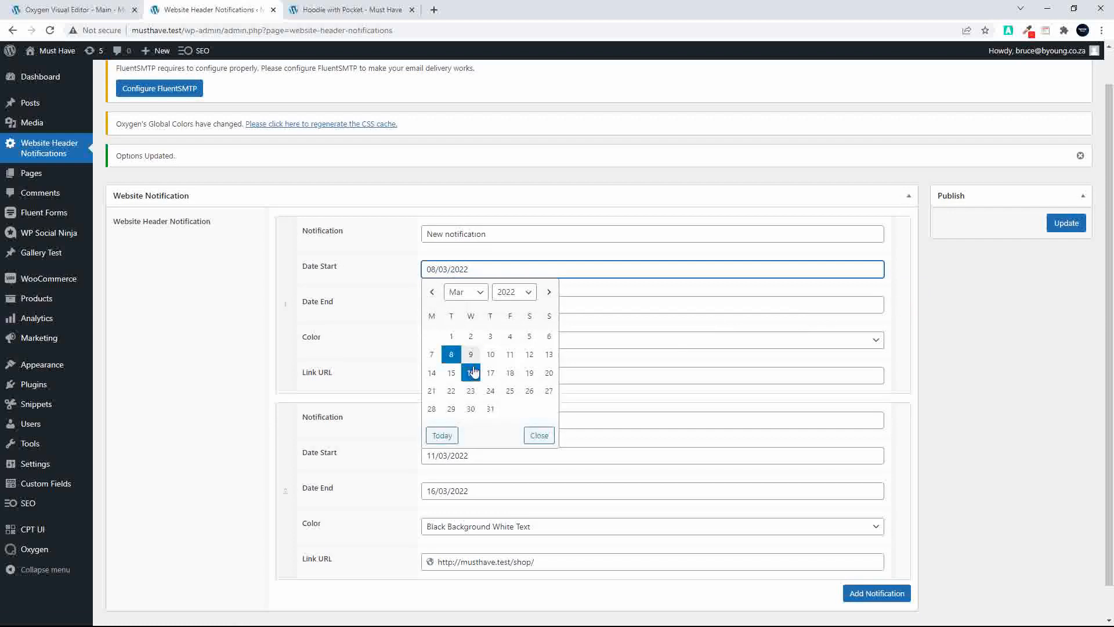
pyautogui.click(510, 354)
pyautogui.click(1066, 223)
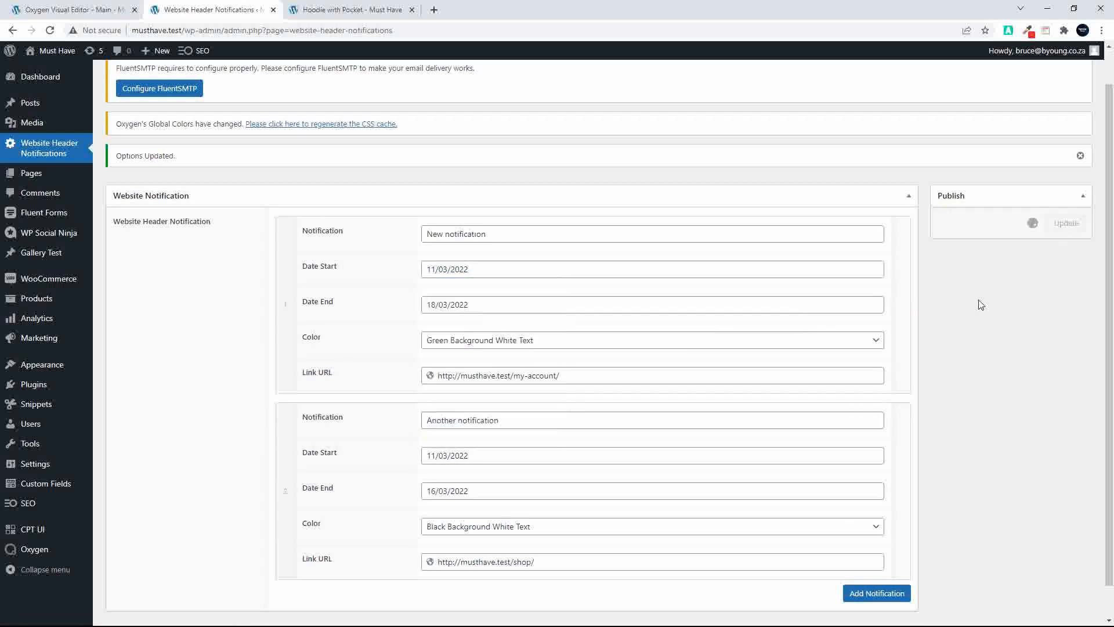
pyautogui.click(343, 10)
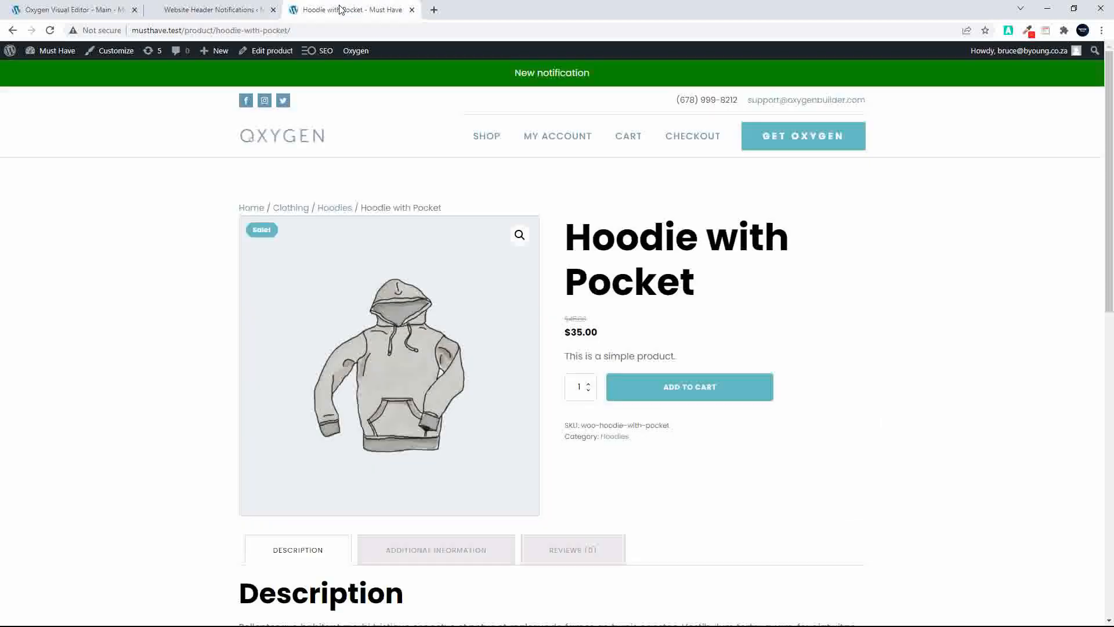
pyautogui.click(51, 33)
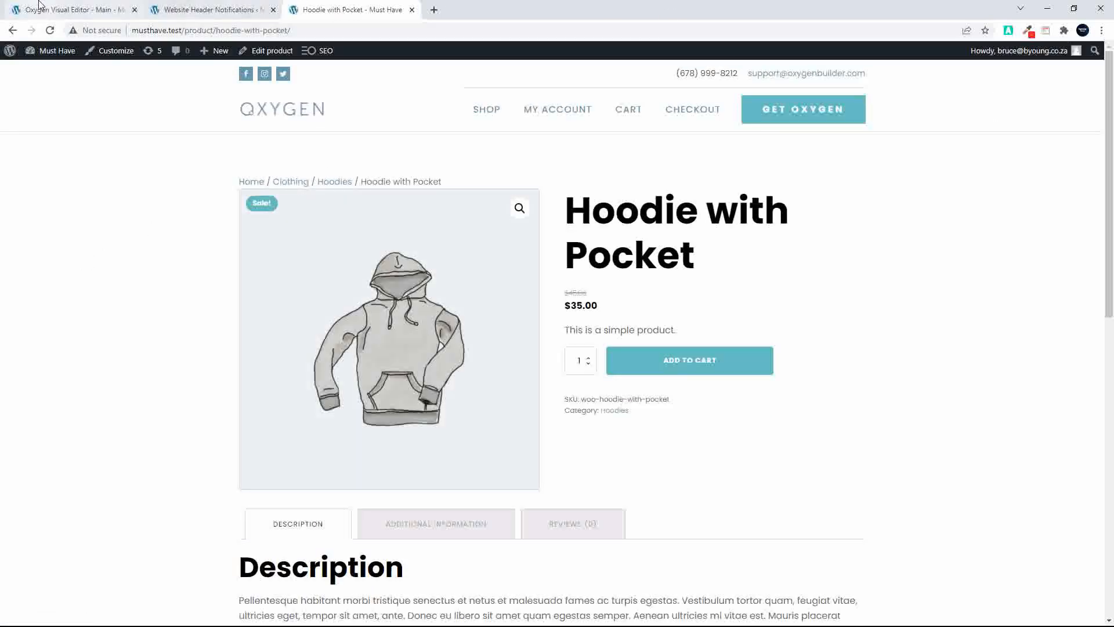
# Switch to the Oxygen editor and review the size and spacing settings of the section that holds the notification repeater
pyautogui.click(74, 12)
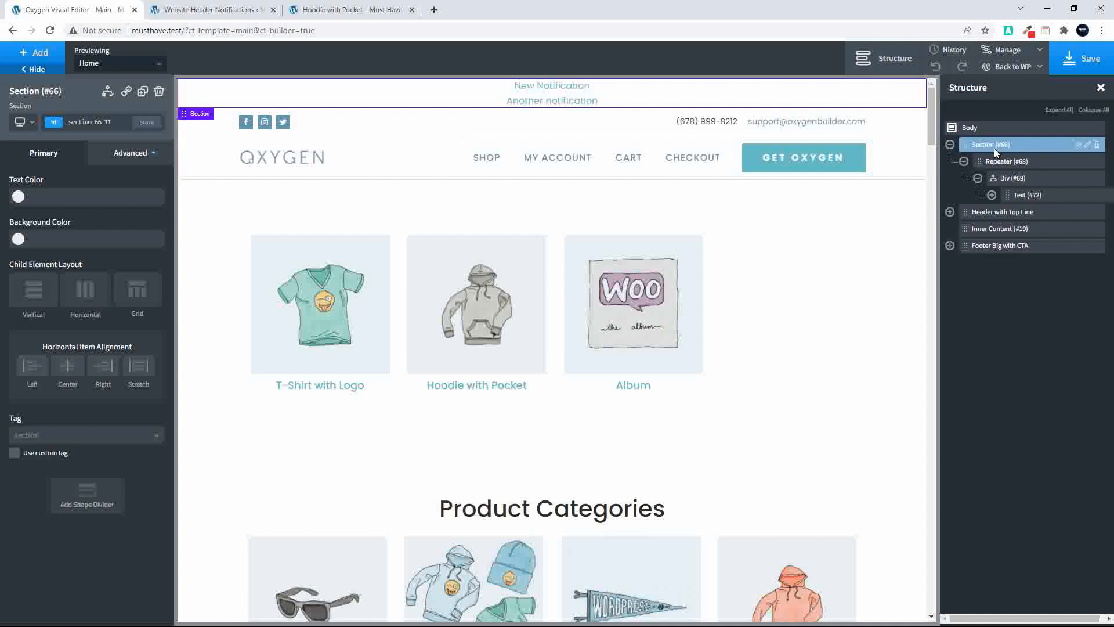
pyautogui.click(137, 154)
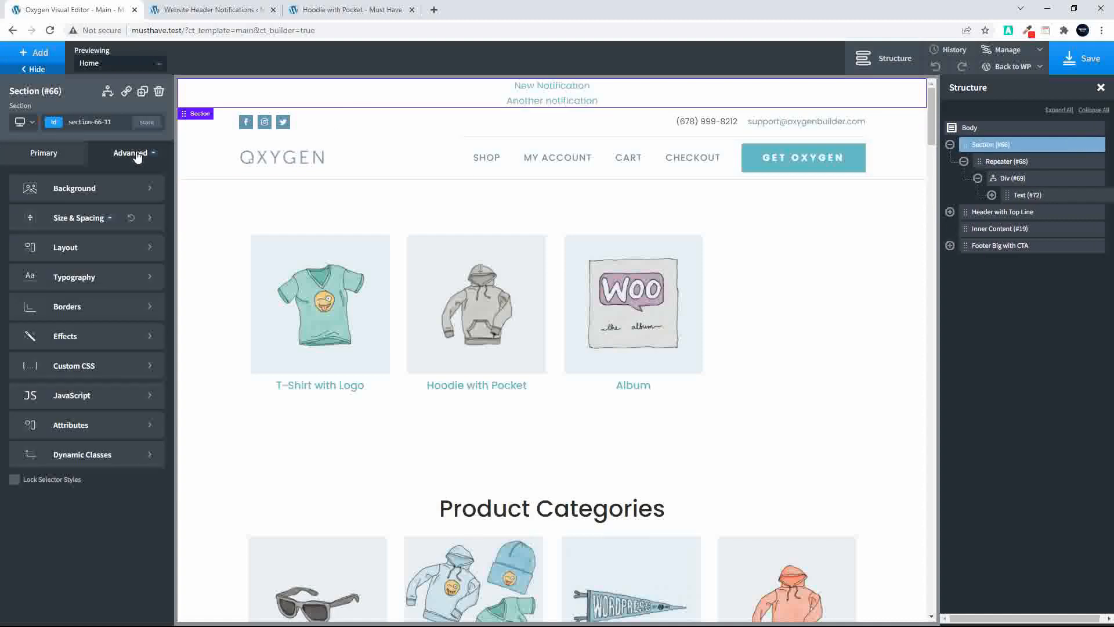
pyautogui.click(71, 218)
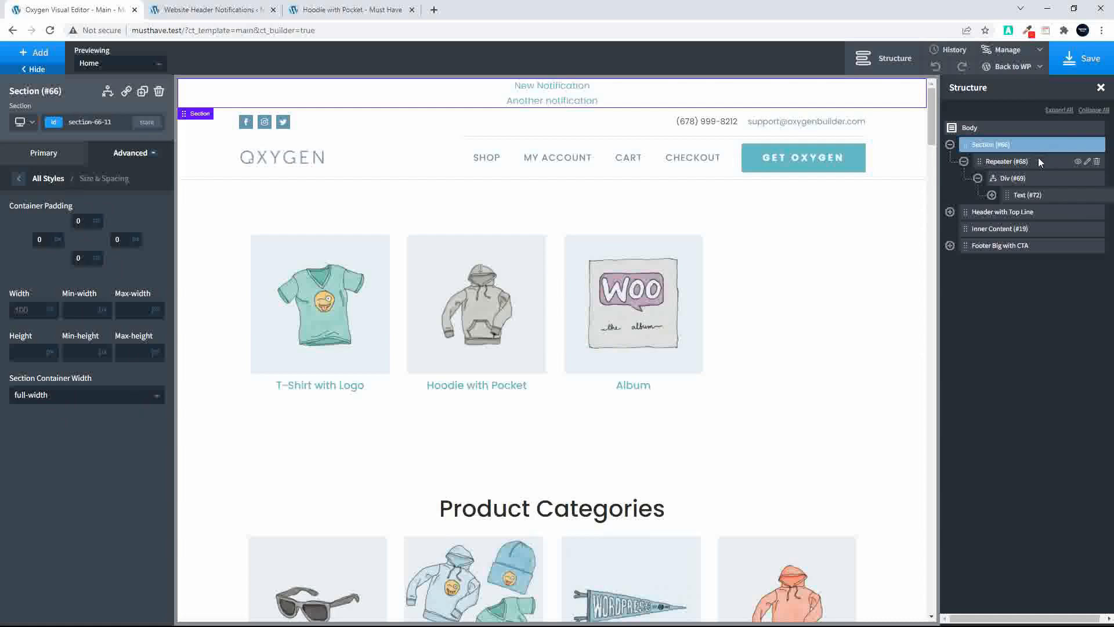
# Select the repeater inside the section and review the matching notification entries on the Website Header Notifications options page
pyautogui.click(1001, 165)
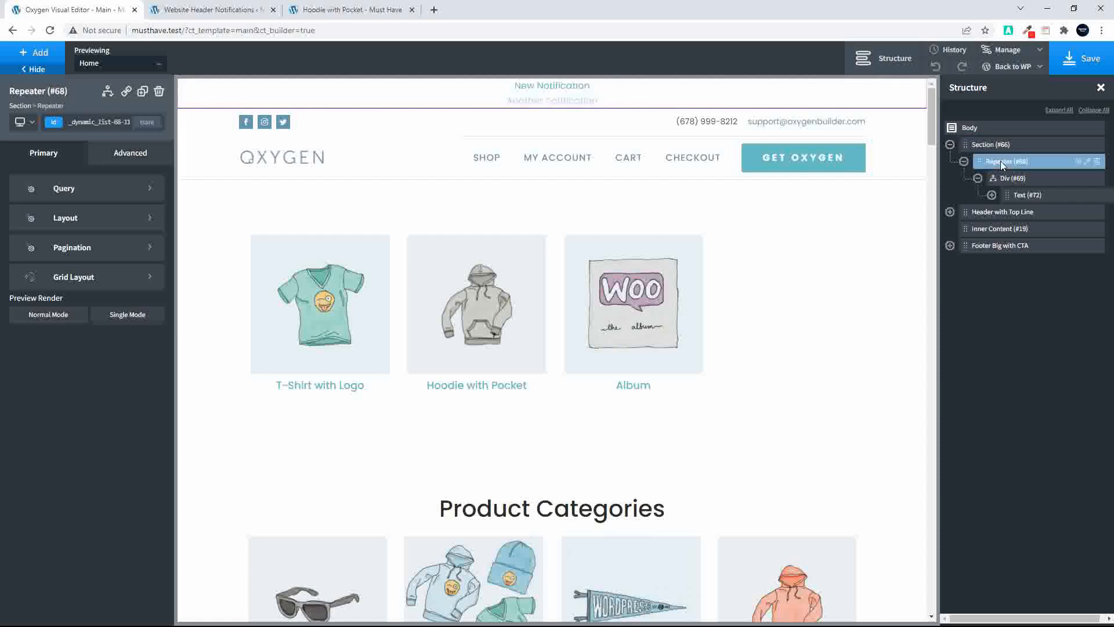
pyautogui.click(208, 10)
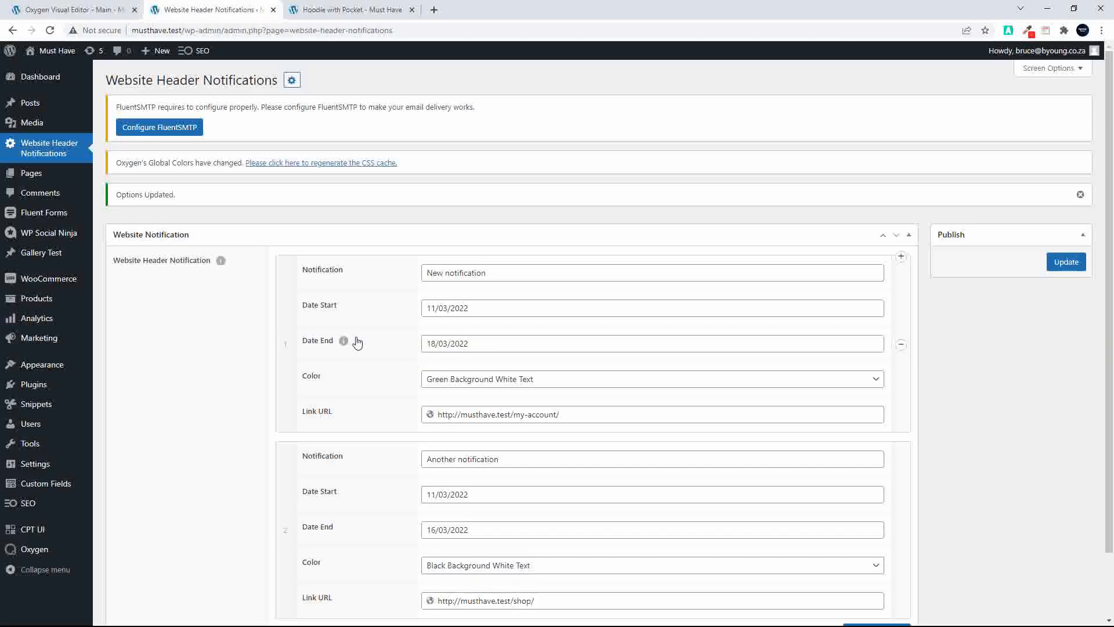
pyautogui.scroll(-2, 429, 473)
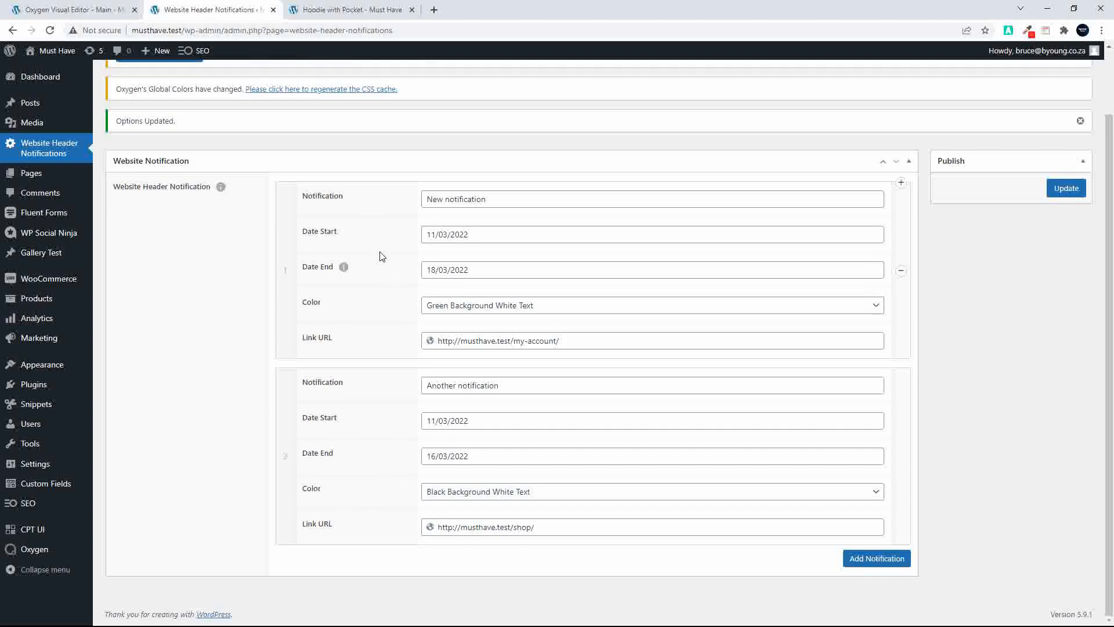
pyautogui.scroll(1, 495, 398)
# In the Oxygen editor, open the display conditions of the div inside the repeater and remove the empty third condition
pyautogui.click(69, 10)
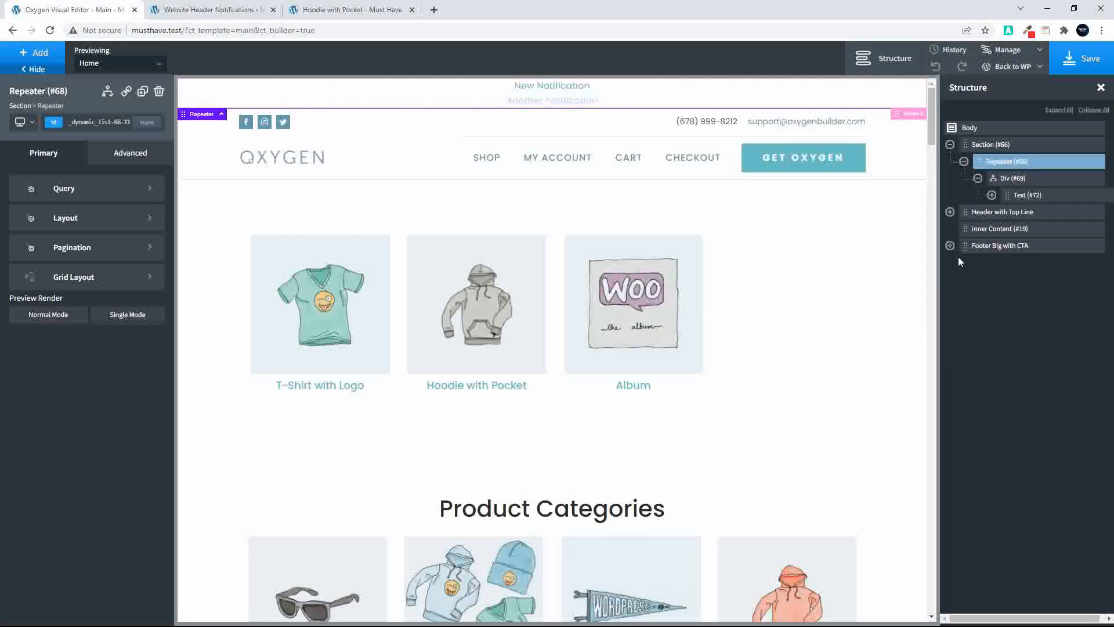
pyautogui.click(1013, 177)
pyautogui.click(1013, 176)
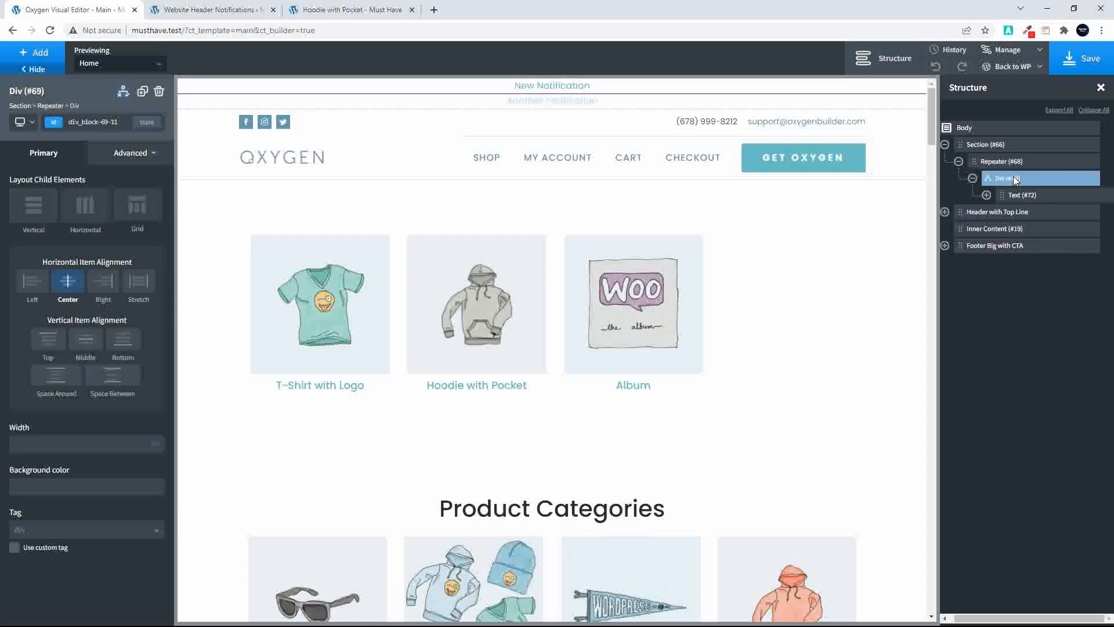
pyautogui.click(123, 93)
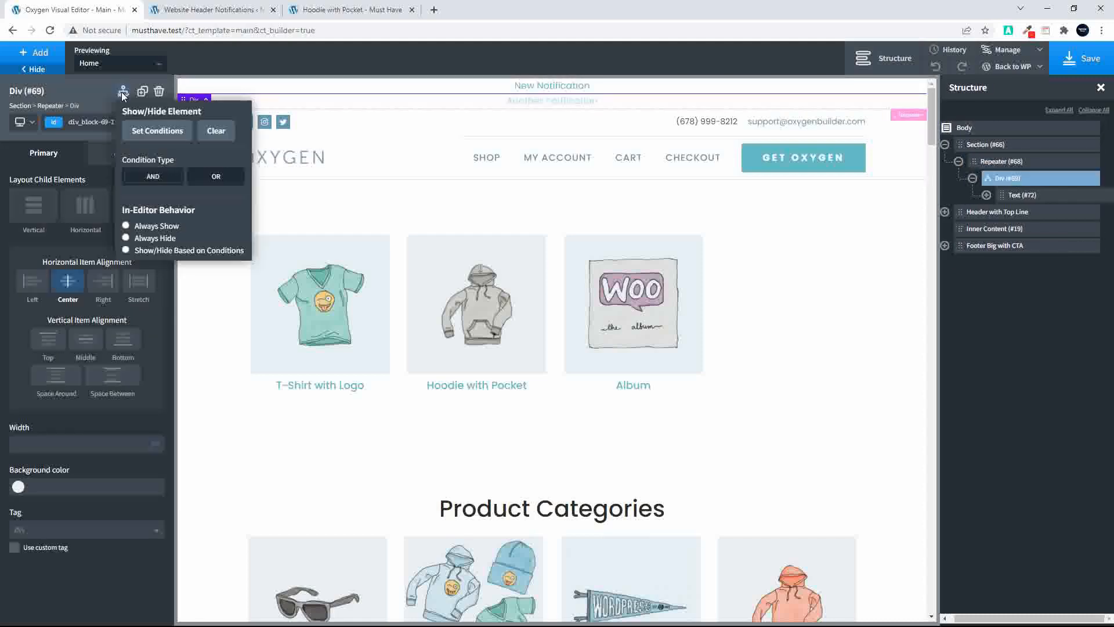
pyautogui.click(135, 124)
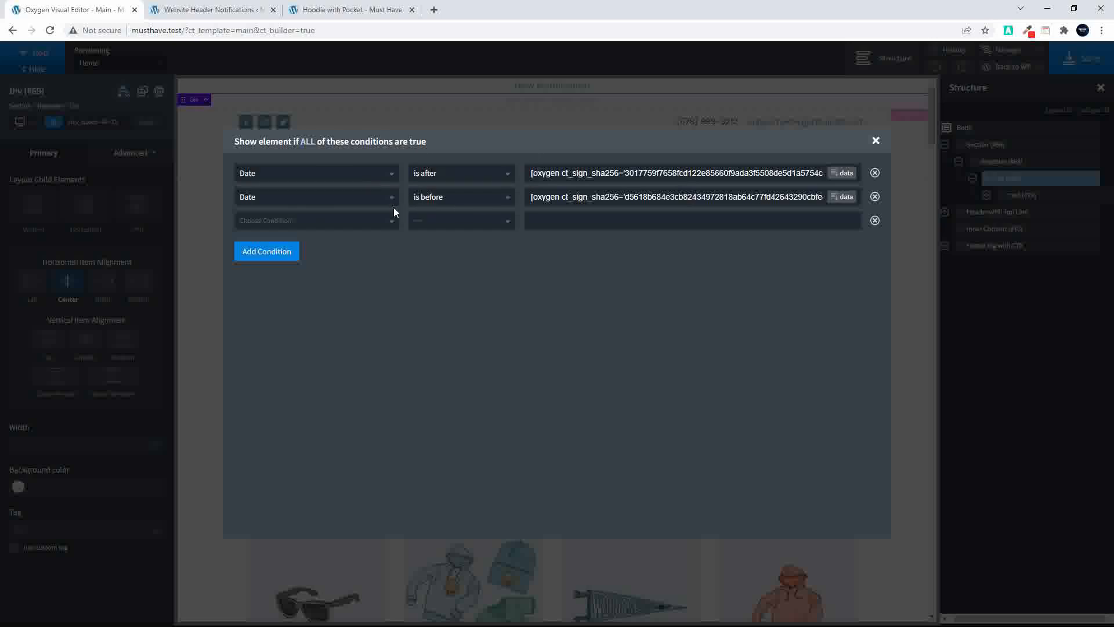
pyautogui.click(874, 219)
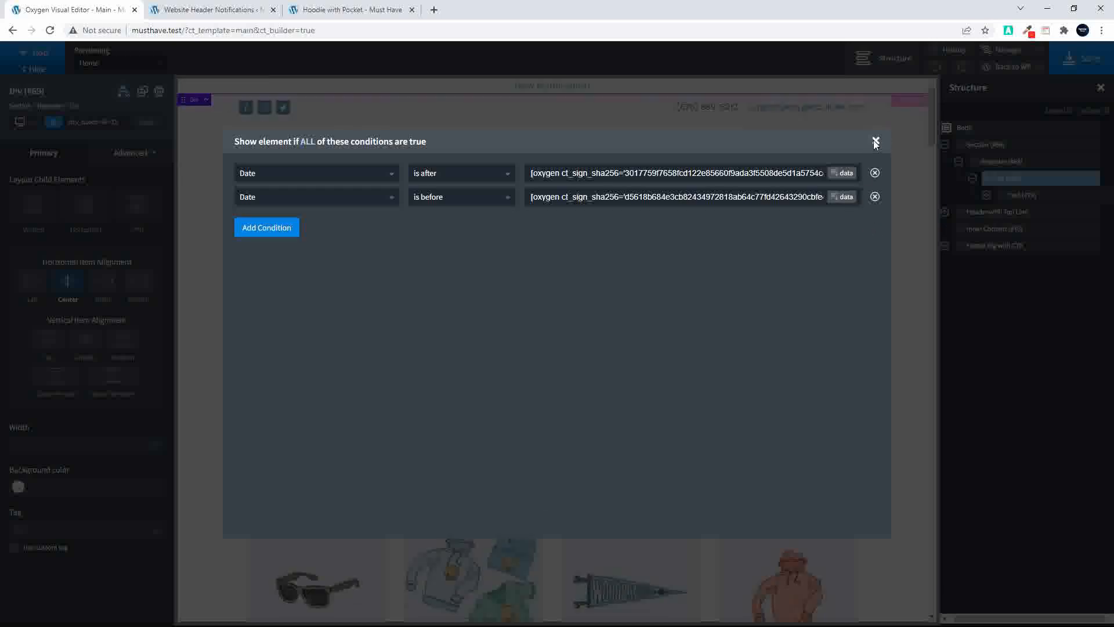
pyautogui.click(876, 142)
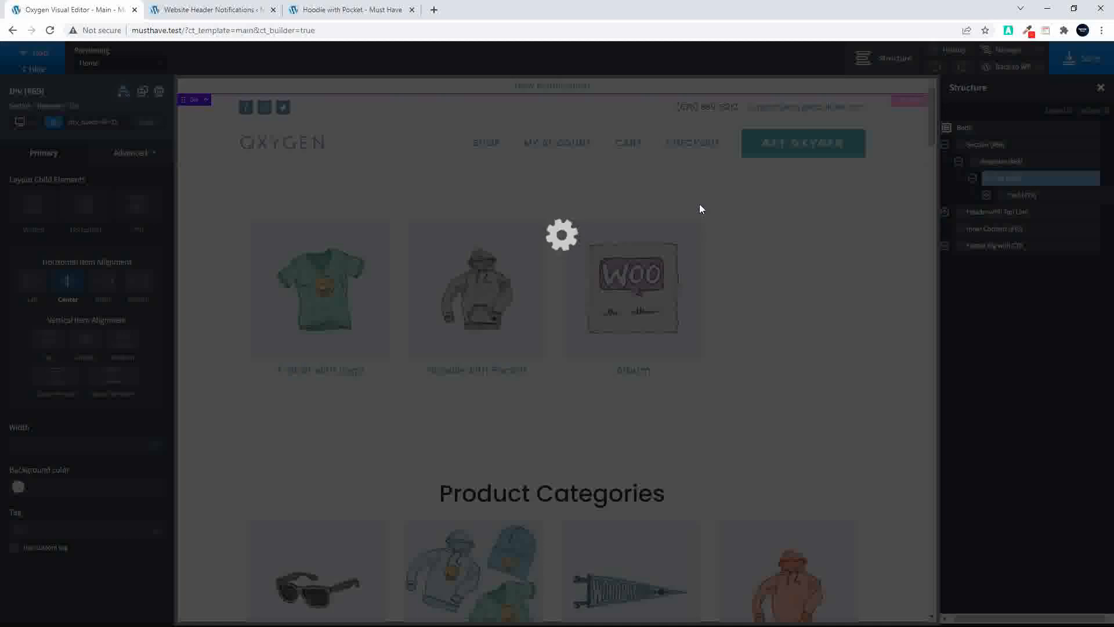
# Look at the product page and examine the color options offered for "Another notification" on the options page
pyautogui.click(347, 11)
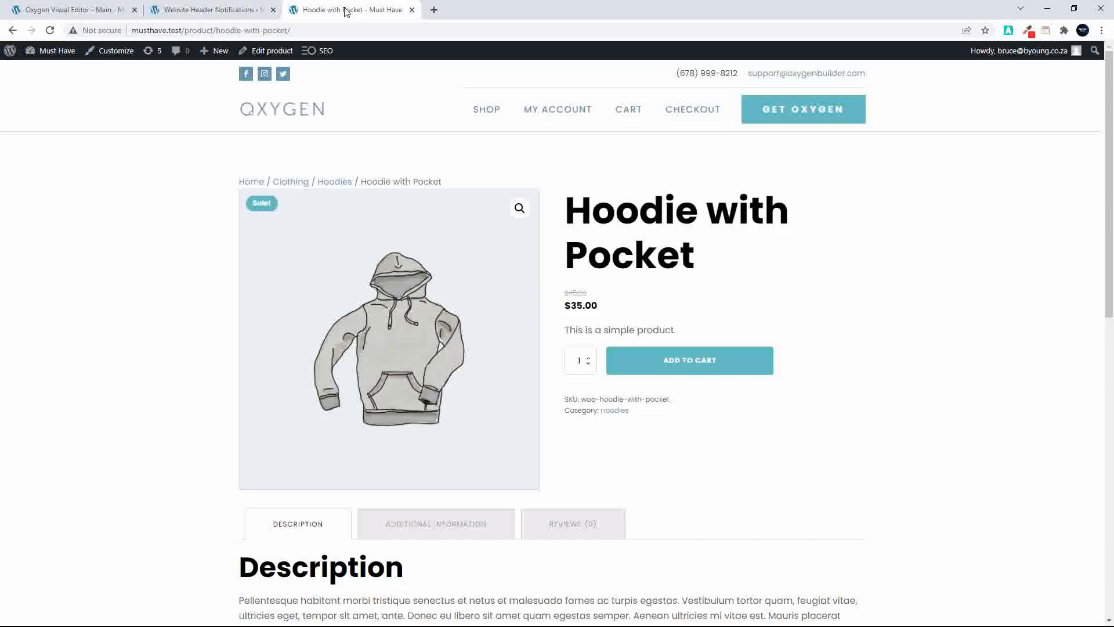
pyautogui.click(220, 11)
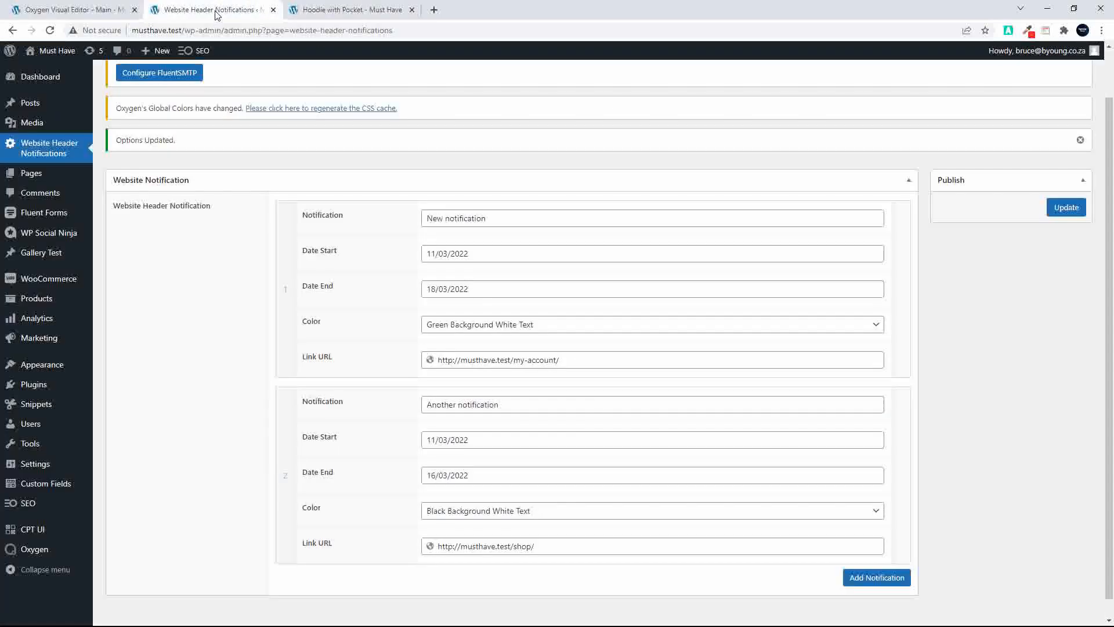
pyautogui.click(337, 15)
pyautogui.click(247, 15)
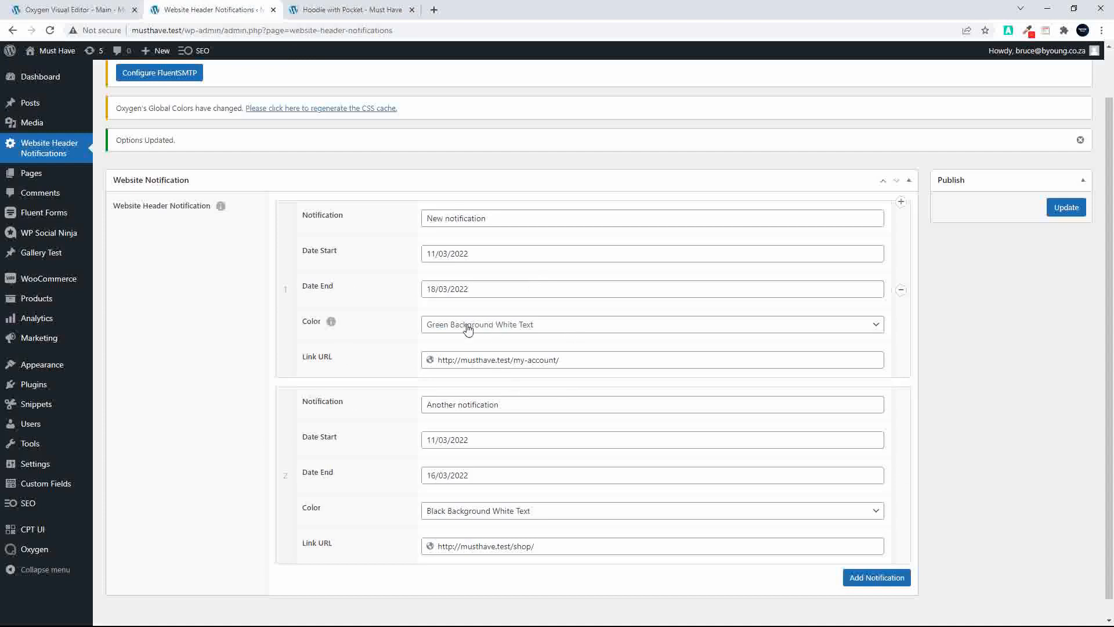
pyautogui.click(463, 512)
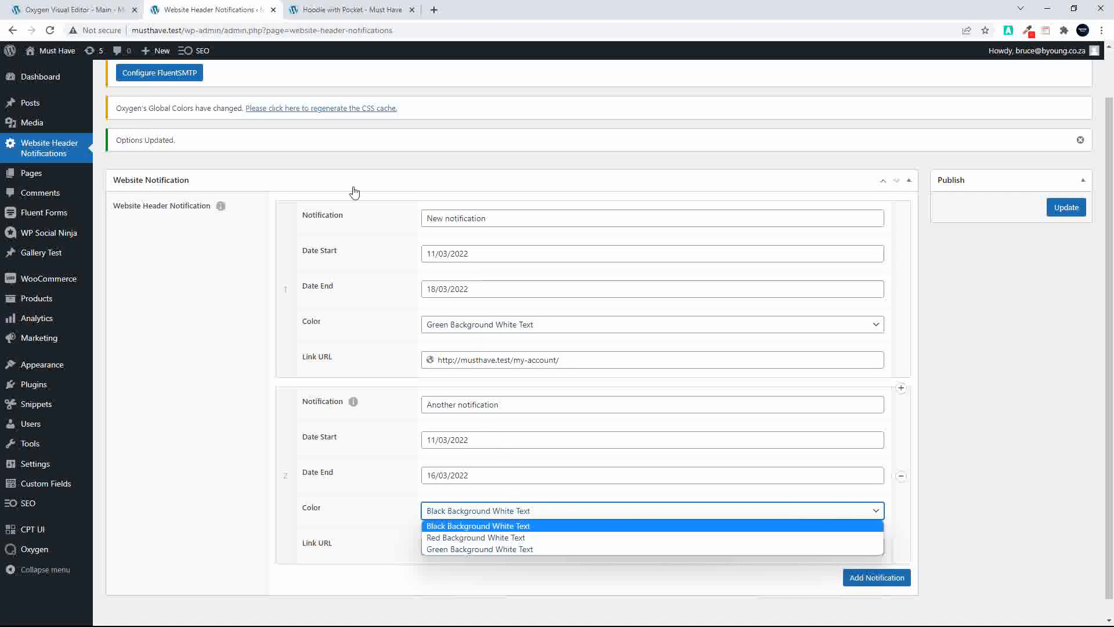
# Return to the Oxygen editor and inspect the dynamic class assigned to the div inside the repeater
pyautogui.click(70, 9)
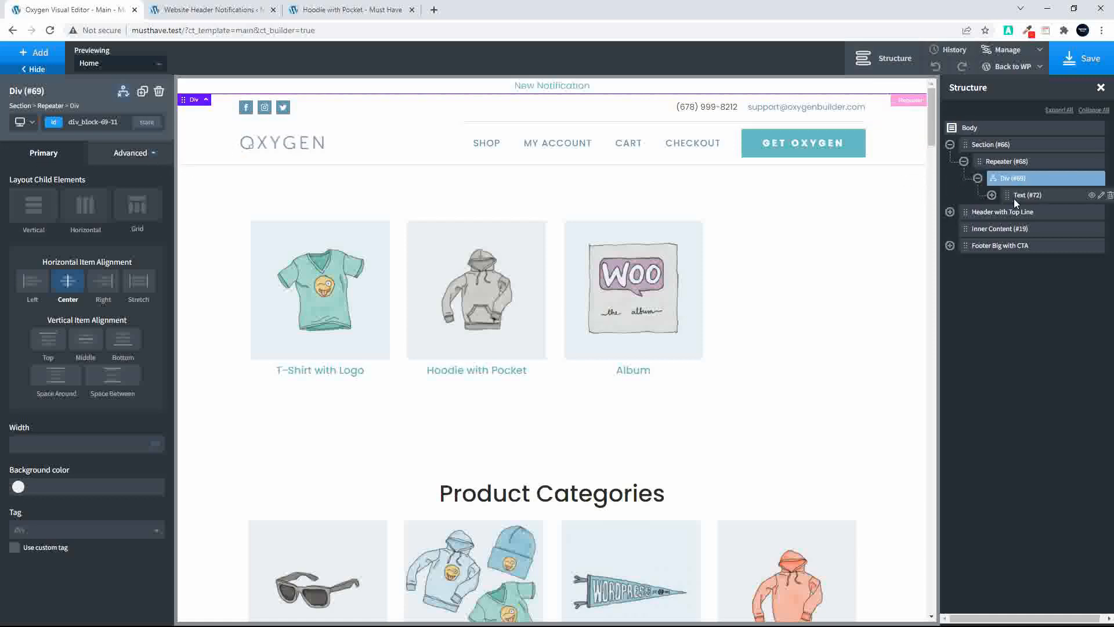
pyautogui.click(109, 155)
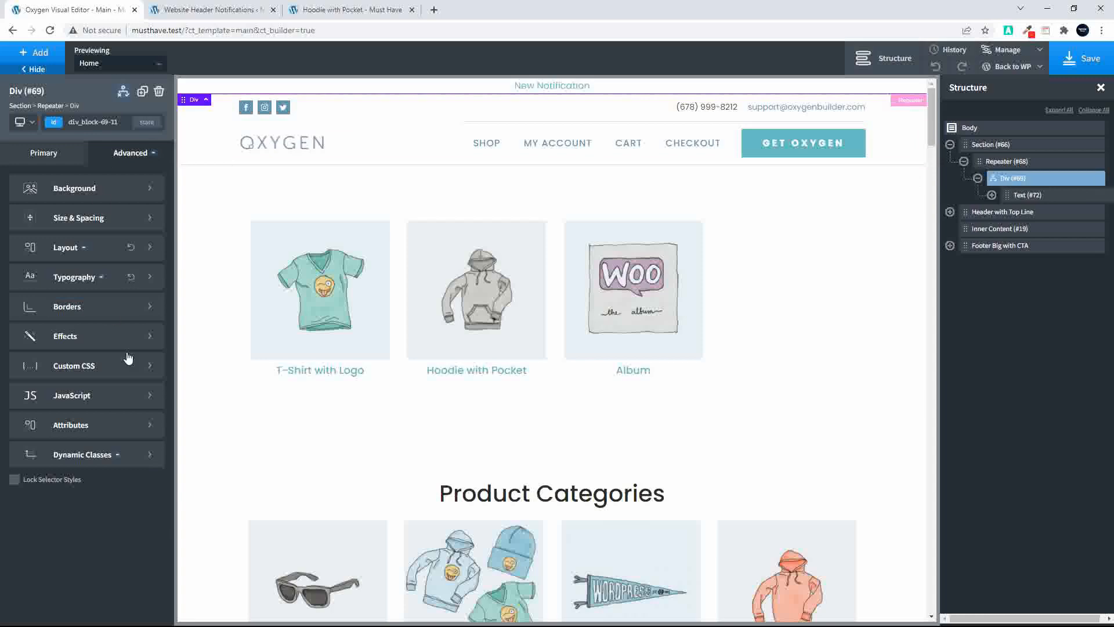
pyautogui.click(82, 455)
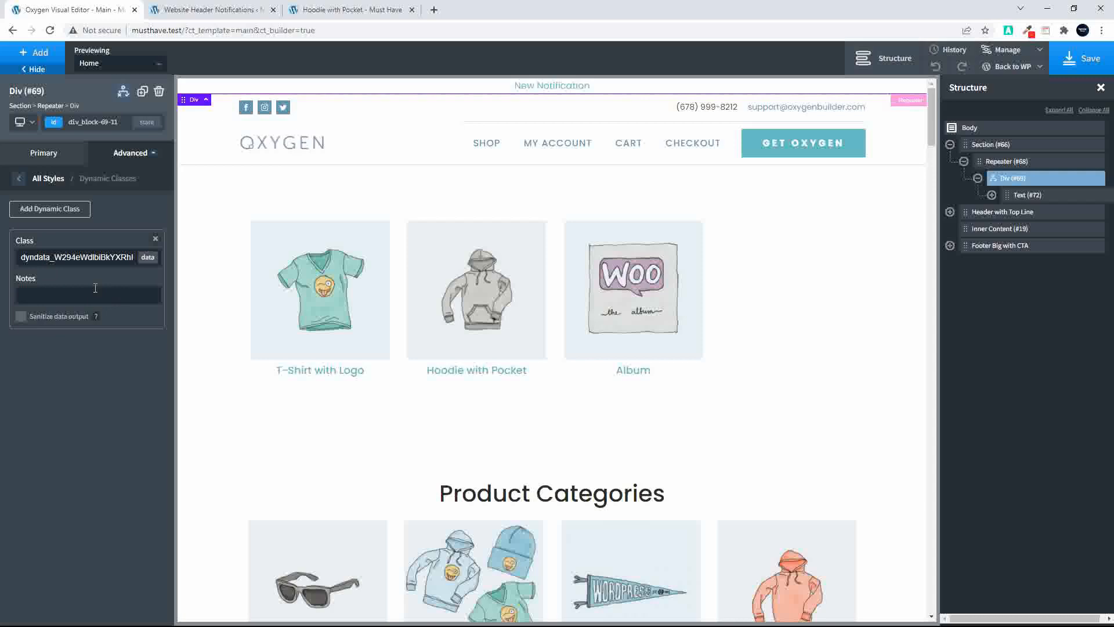
# Open the Website Notification field group in WordPress and review the sub fields of its Website Header Notification repeater field
pyautogui.click(212, 11)
pyautogui.scroll(2, 216, 342)
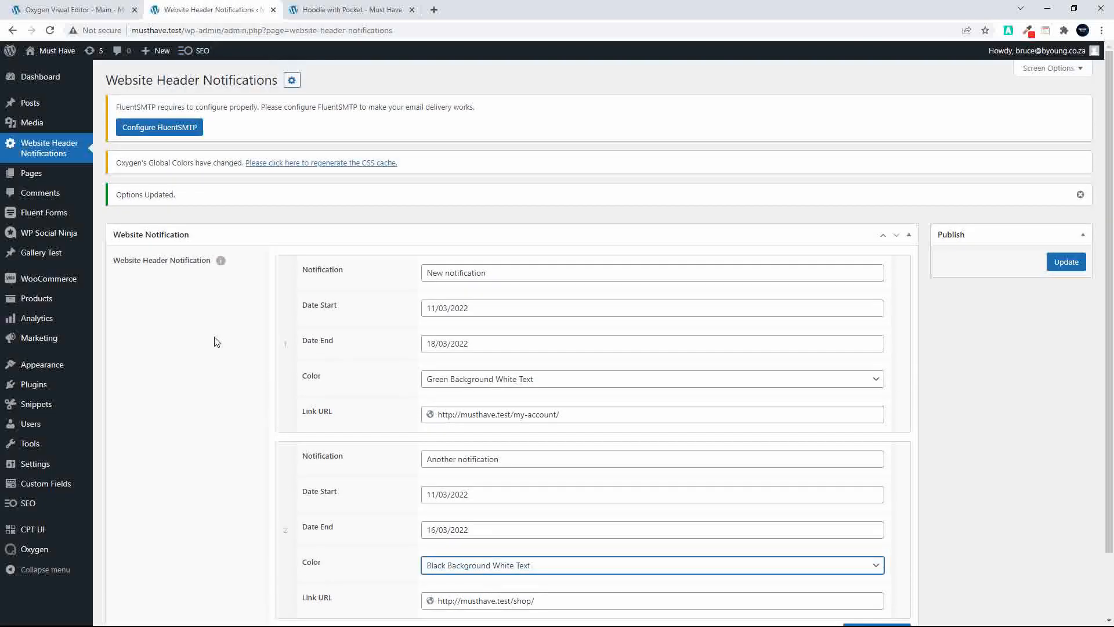
pyautogui.click(217, 342)
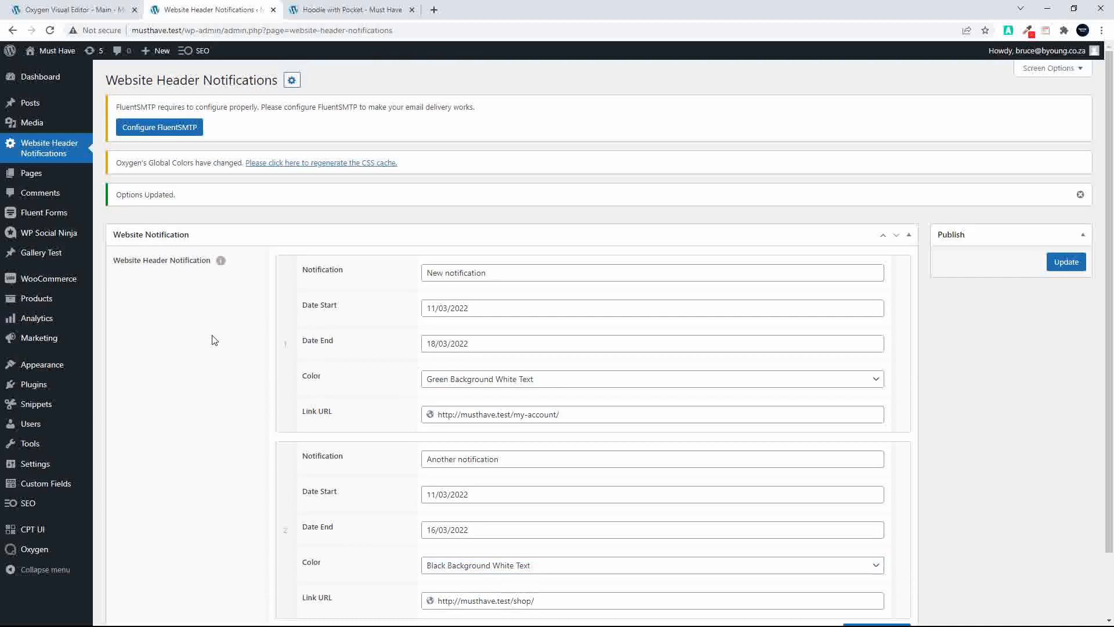
pyautogui.click(42, 485)
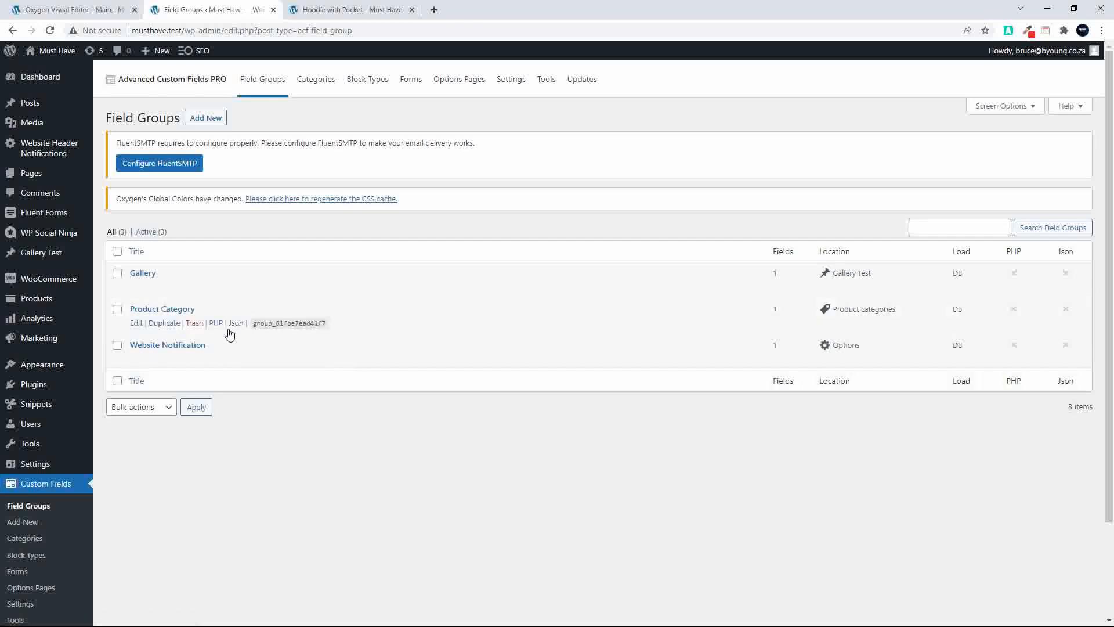
pyautogui.click(167, 346)
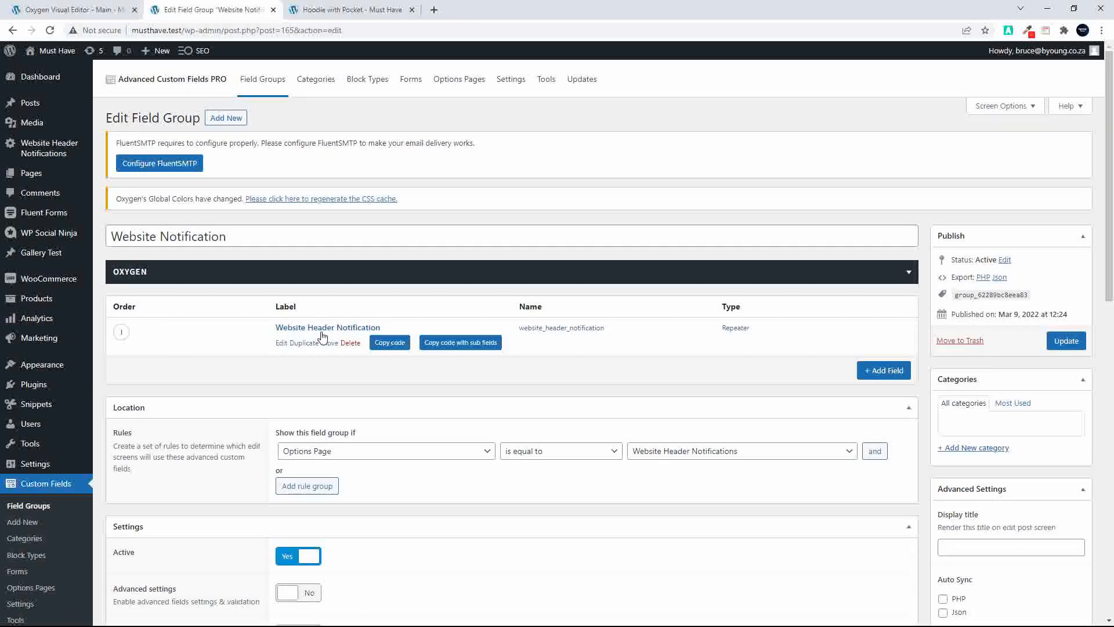
pyautogui.click(327, 328)
pyautogui.scroll(-10, 479, 417)
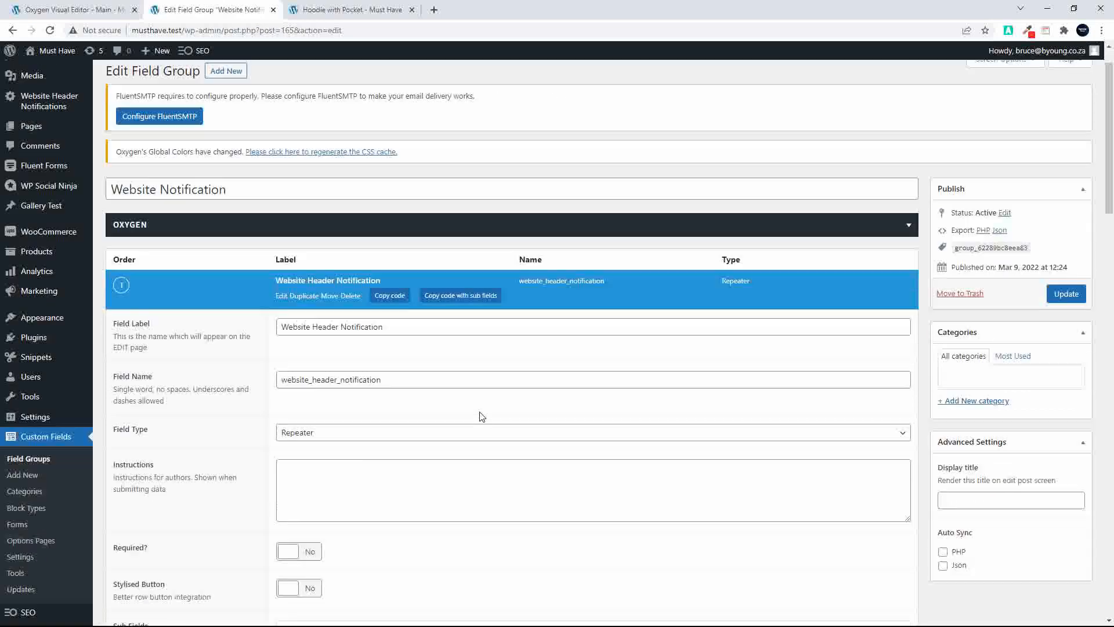
pyautogui.scroll(1, 479, 417)
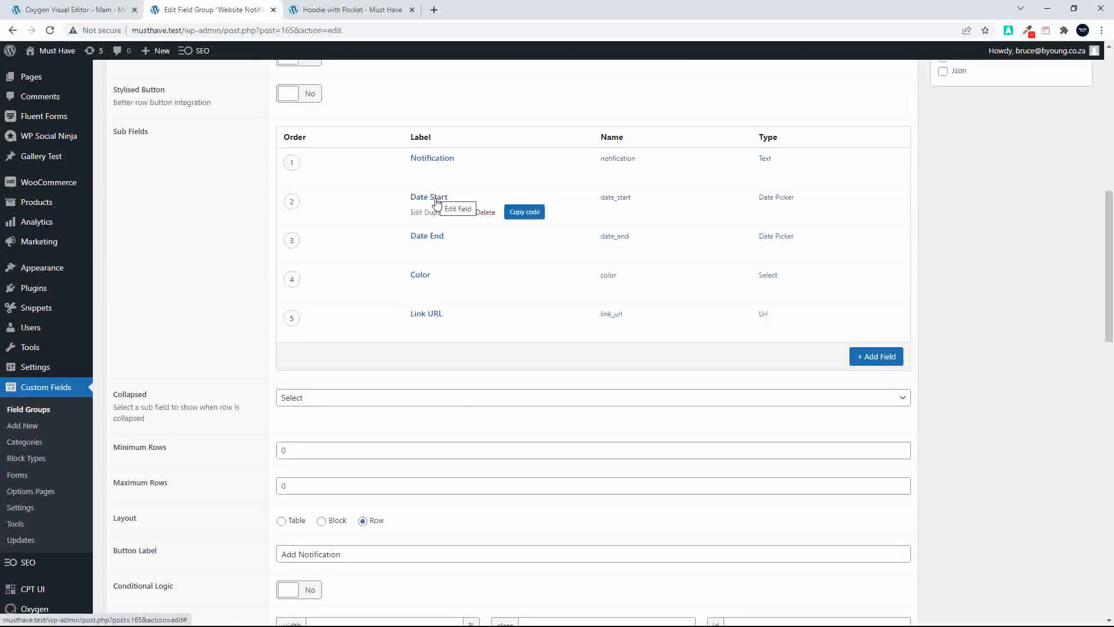
pyautogui.scroll(1, 433, 240)
pyautogui.moveTo(422, 297)
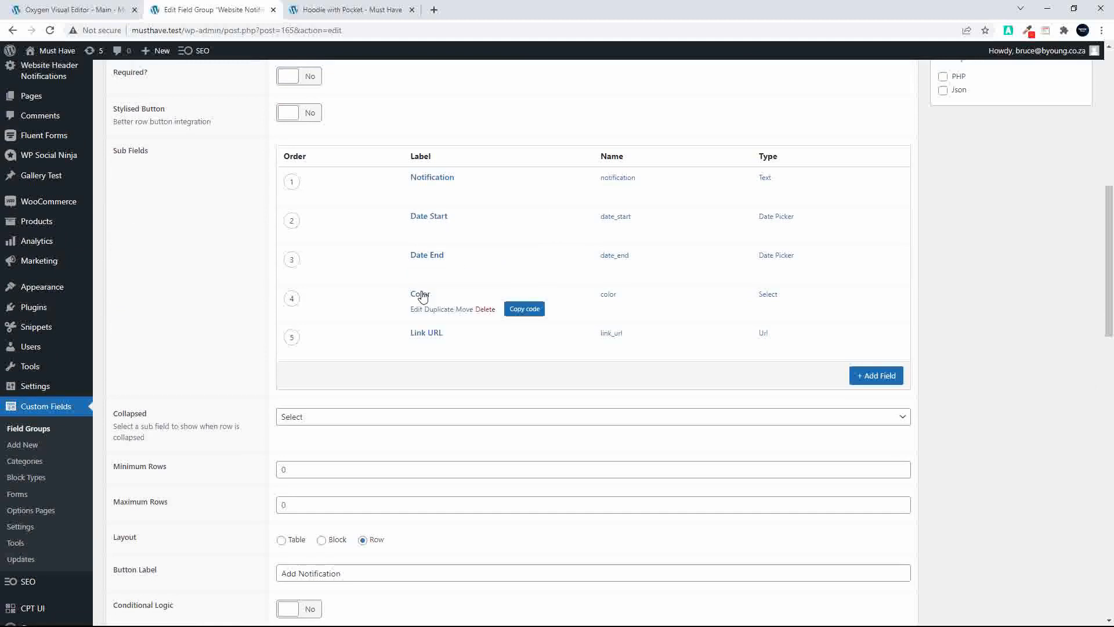
pyautogui.moveTo(429, 336)
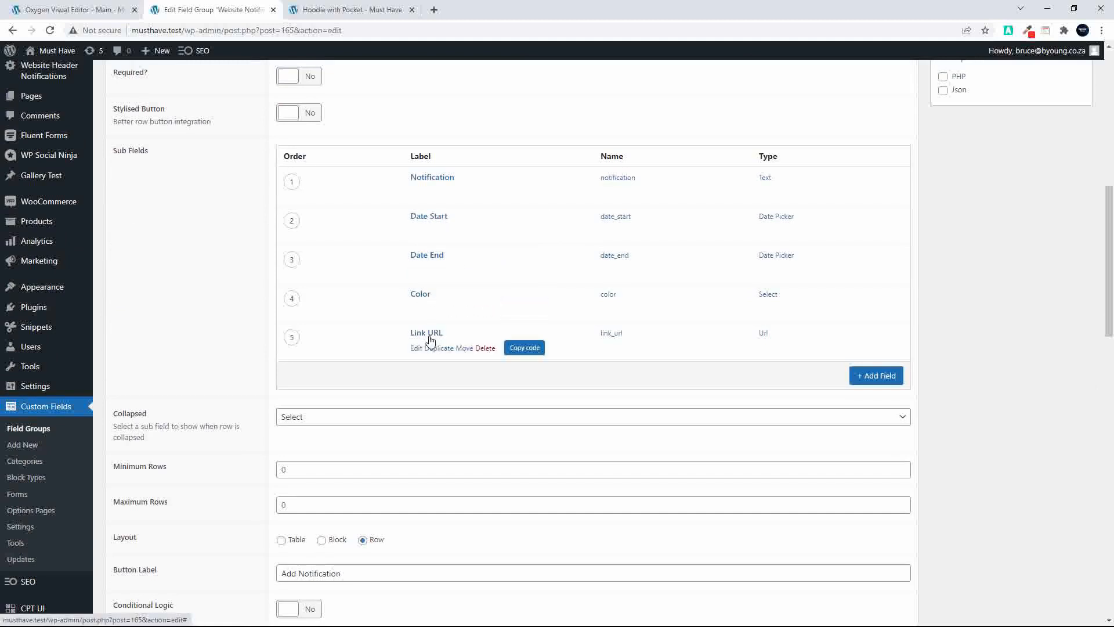
# Open the Color sub field and examine the class-name values used for its black, red and green choices
pyautogui.click(425, 299)
pyautogui.scroll(-4, 380, 371)
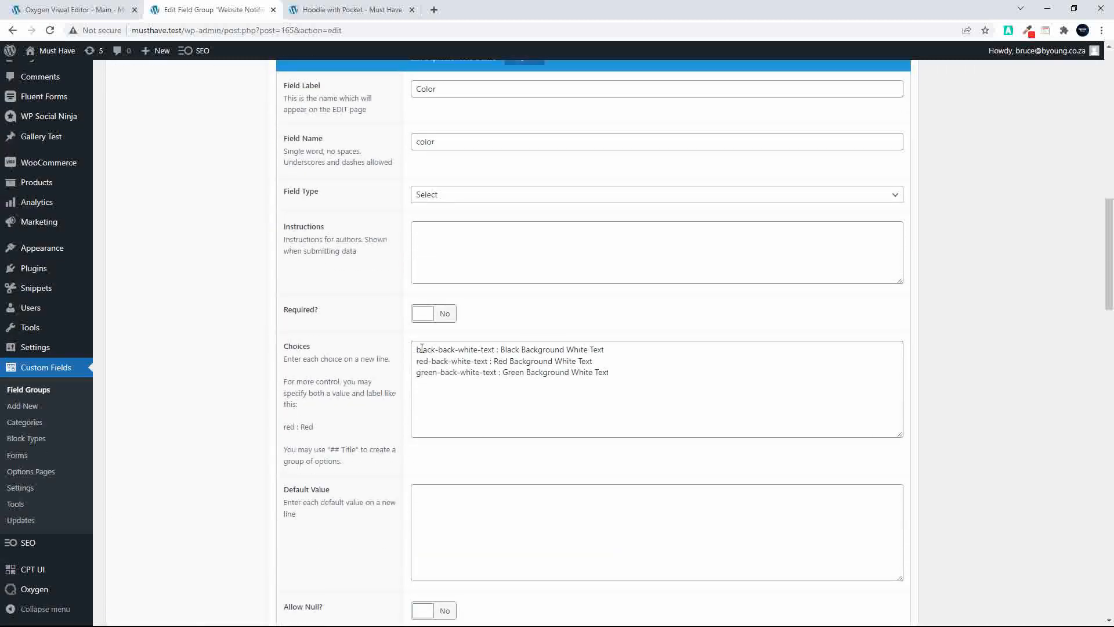
pyautogui.moveTo(417, 349); pyautogui.dragTo(497, 352)
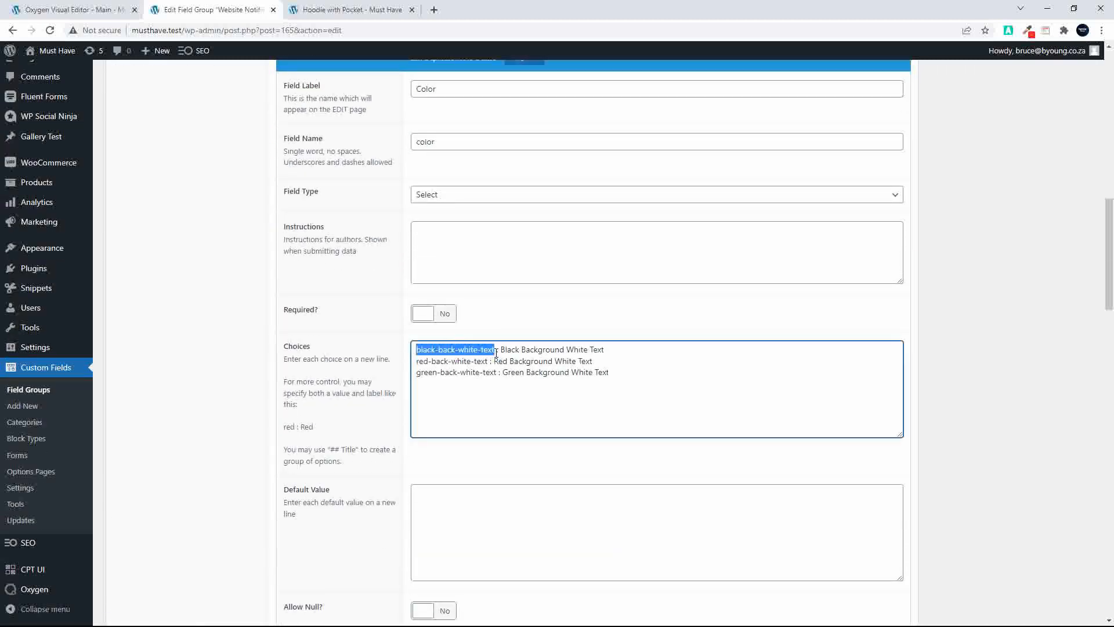
pyautogui.moveTo(415, 364); pyautogui.dragTo(489, 366)
pyautogui.moveTo(415, 374); pyautogui.dragTo(496, 377)
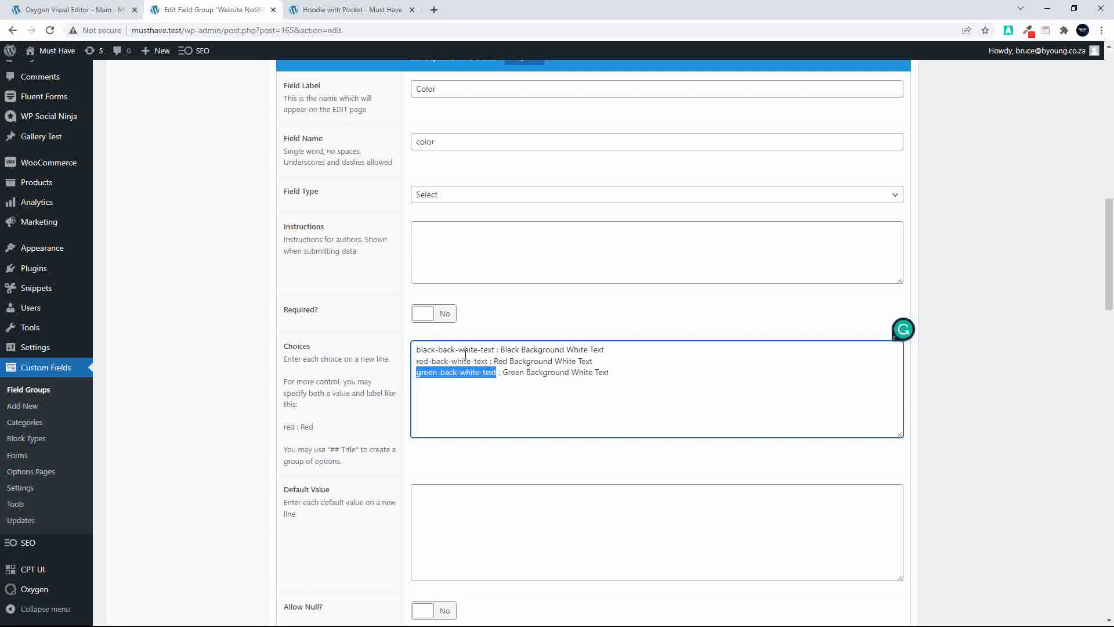
pyautogui.scroll(9, 465, 354)
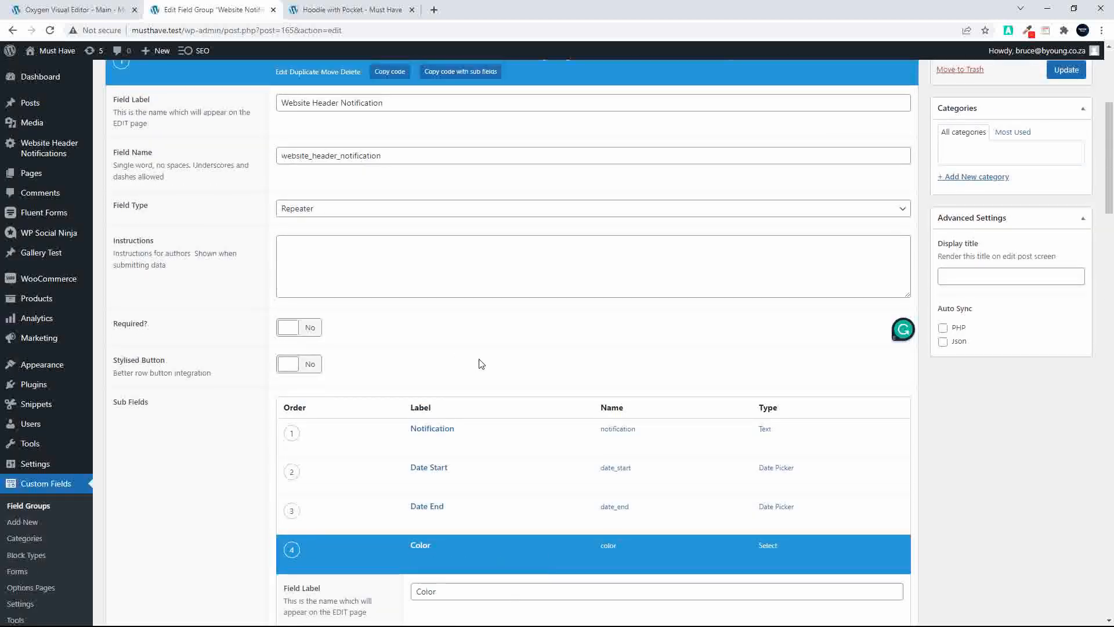
# In the Oxygen editor, open the list of selectors and select the Notifications folder to review its color classes
pyautogui.click(124, 9)
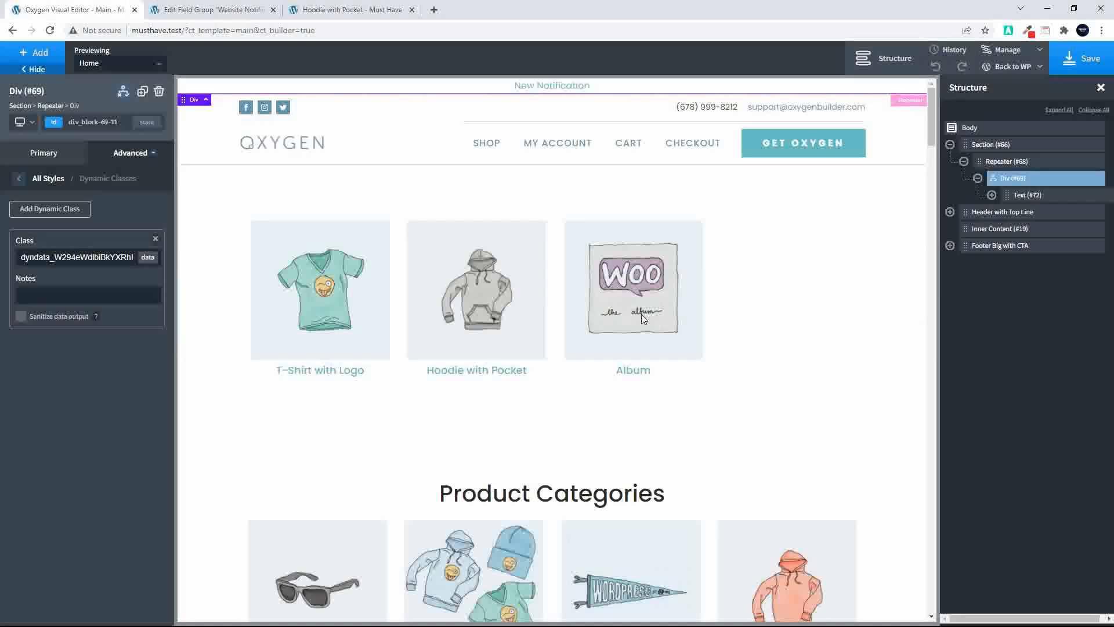
pyautogui.click(1008, 50)
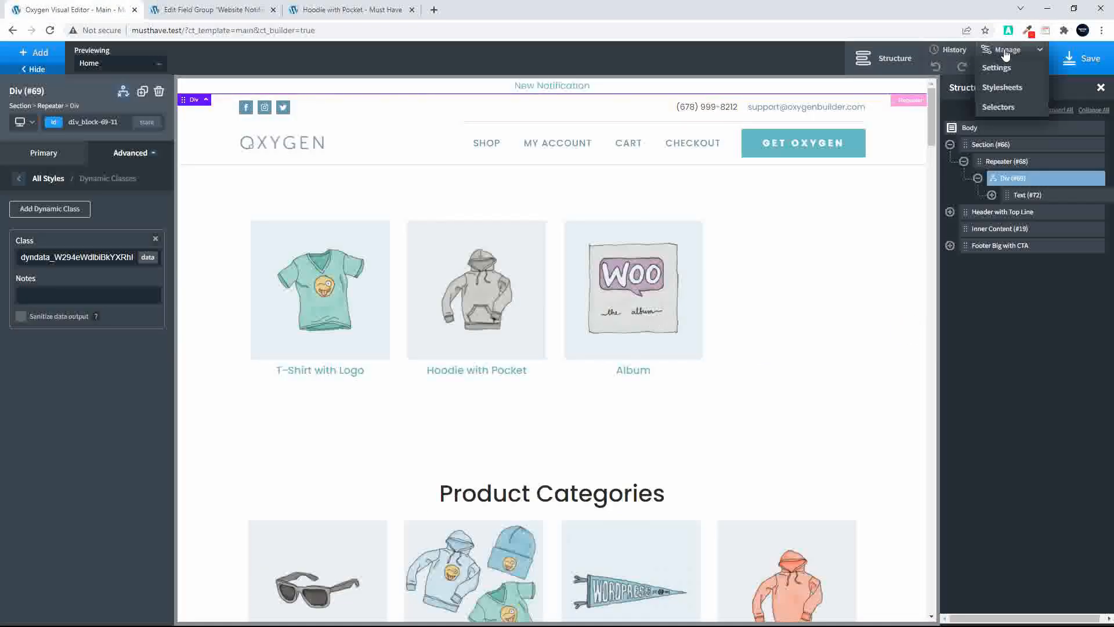
pyautogui.click(995, 107)
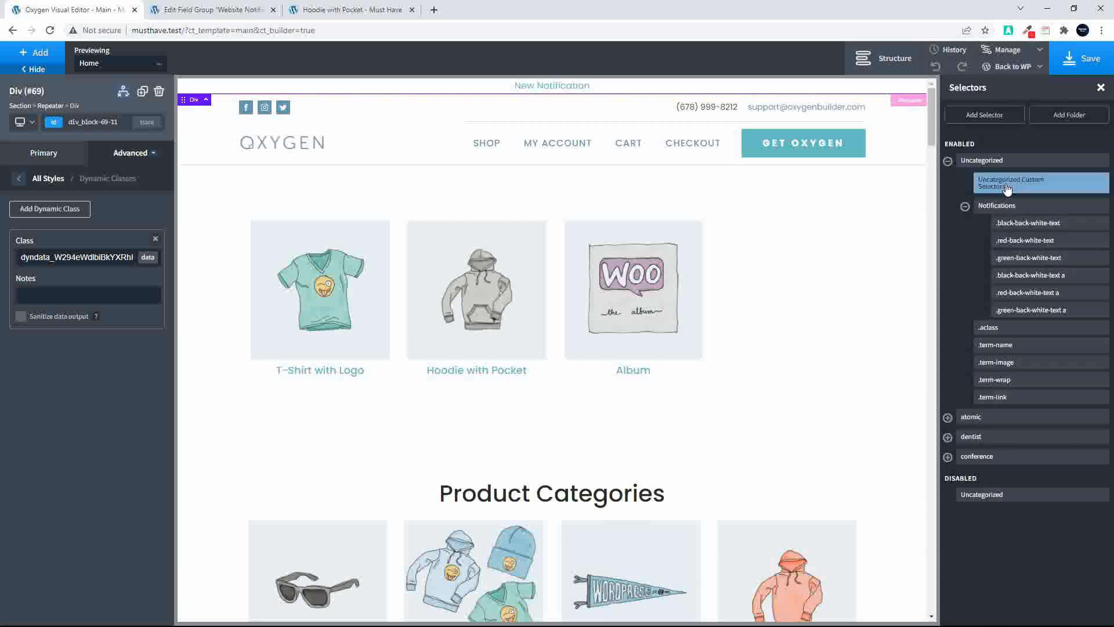
pyautogui.click(1014, 208)
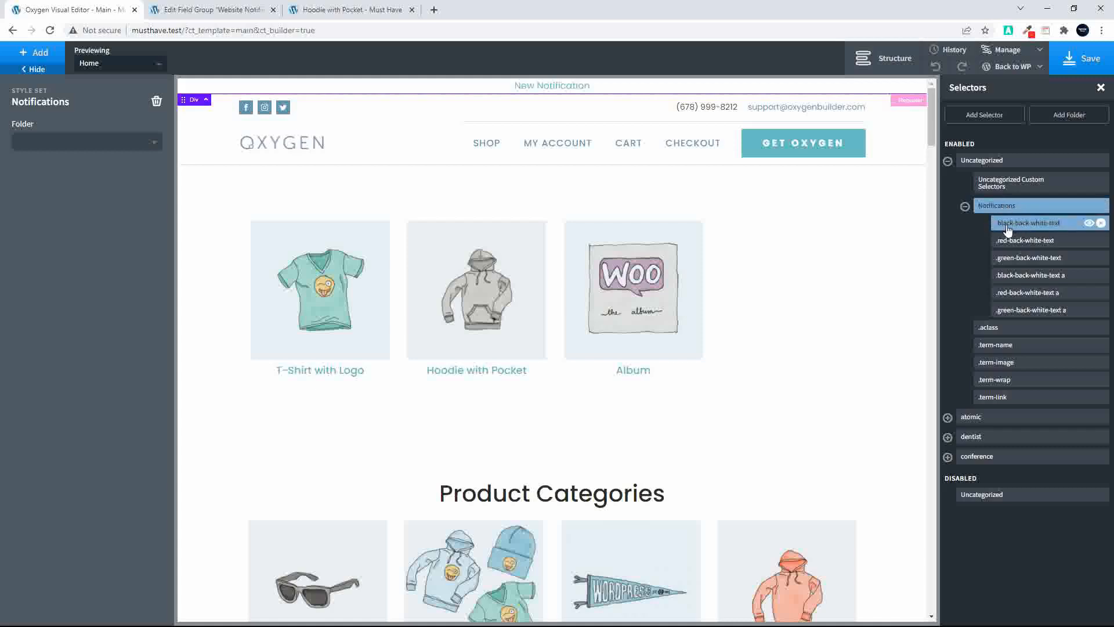
# Review the .black-back-white-text selector and its link counterpart .black-back-white-text a in the Notifications folder
pyautogui.click(1008, 230)
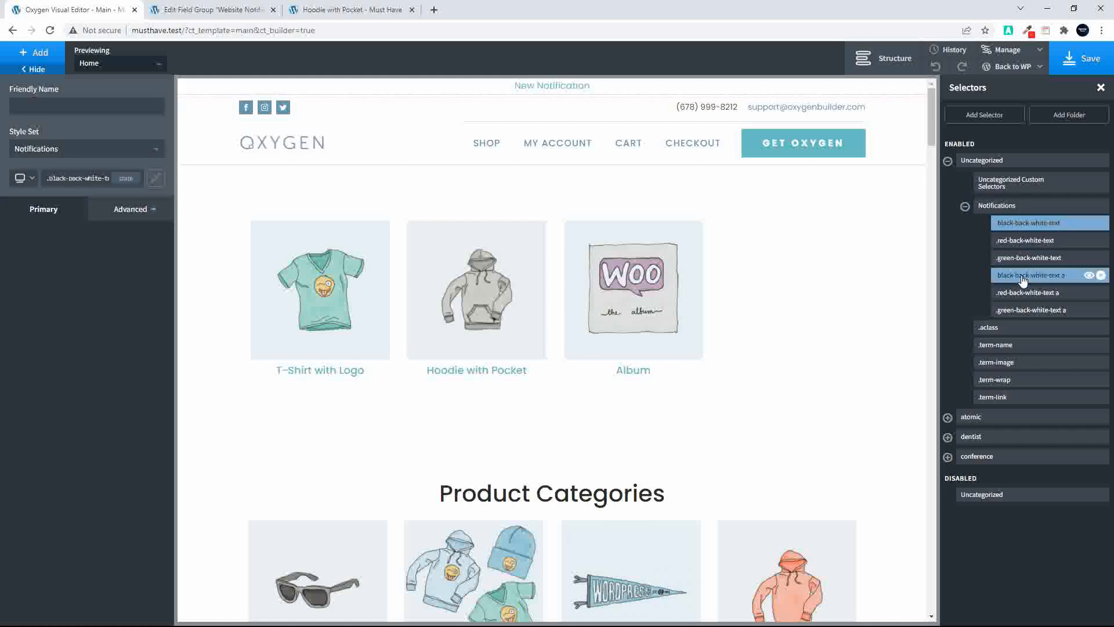
pyautogui.click(1042, 276)
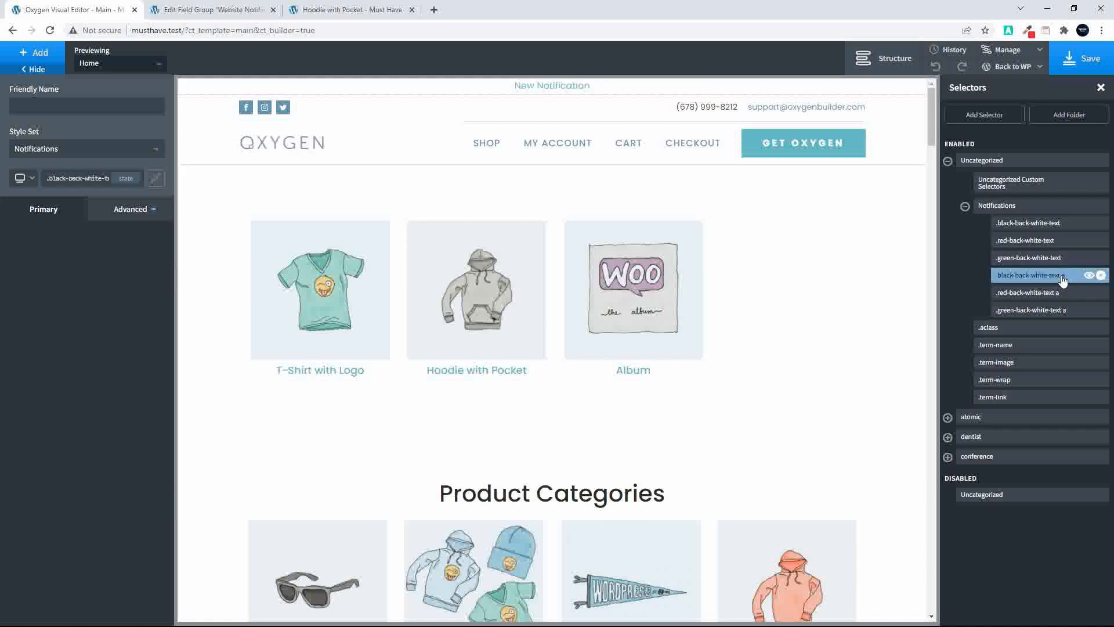
# Set the start date of "Another notification" to 08/03/2022, update the Website Header Notifications, and reload the Hoodie with Pocket product page
pyautogui.click(310, 9)
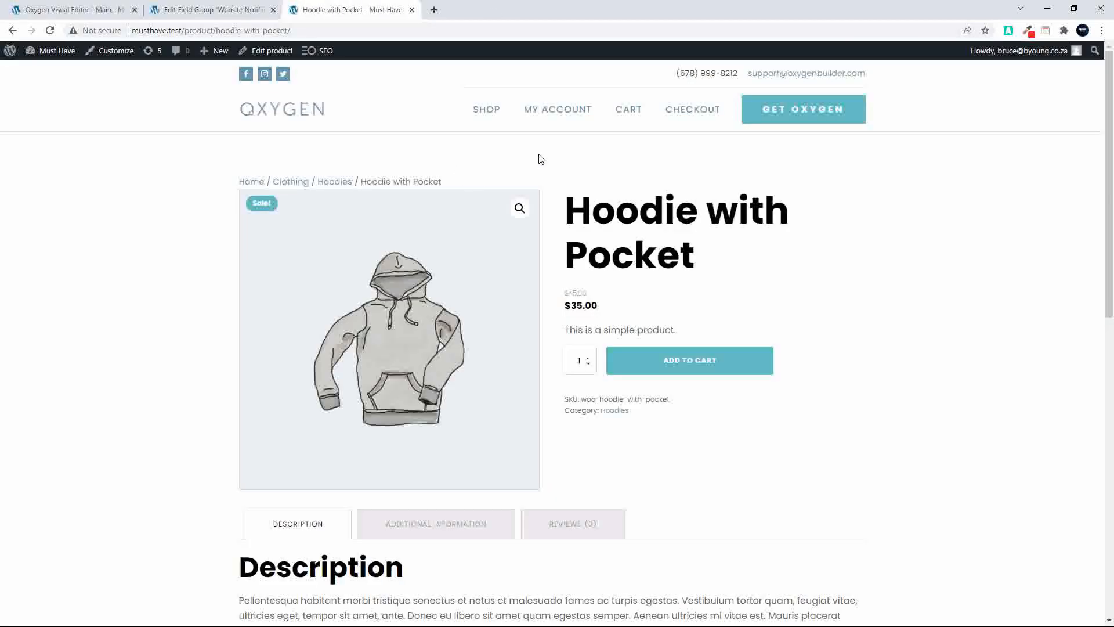
pyautogui.click(196, 9)
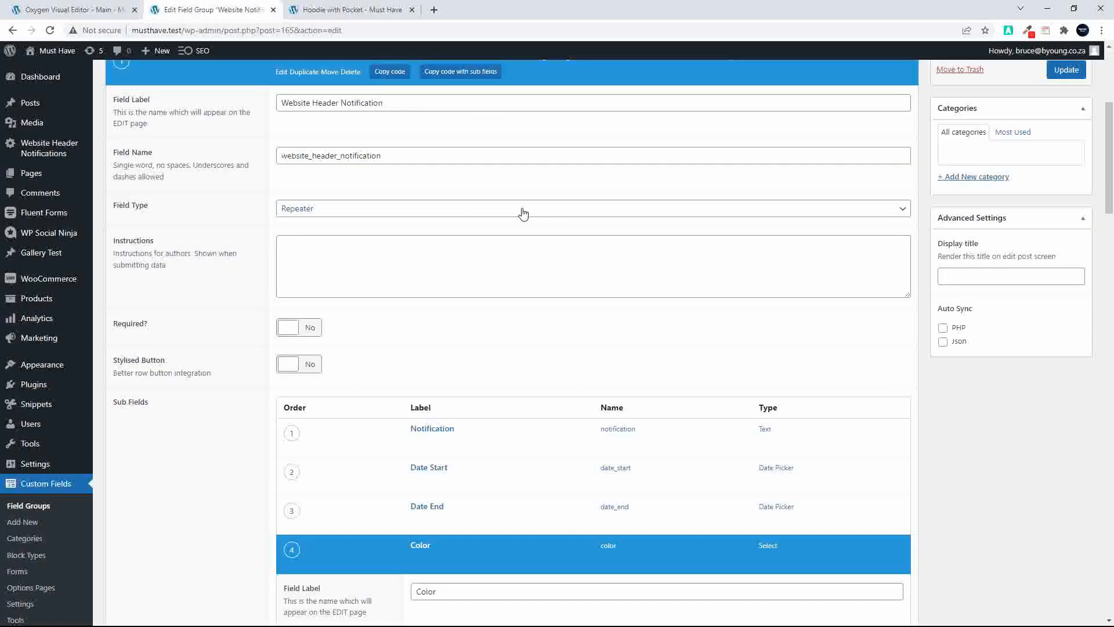
pyautogui.scroll(1, 473, 290)
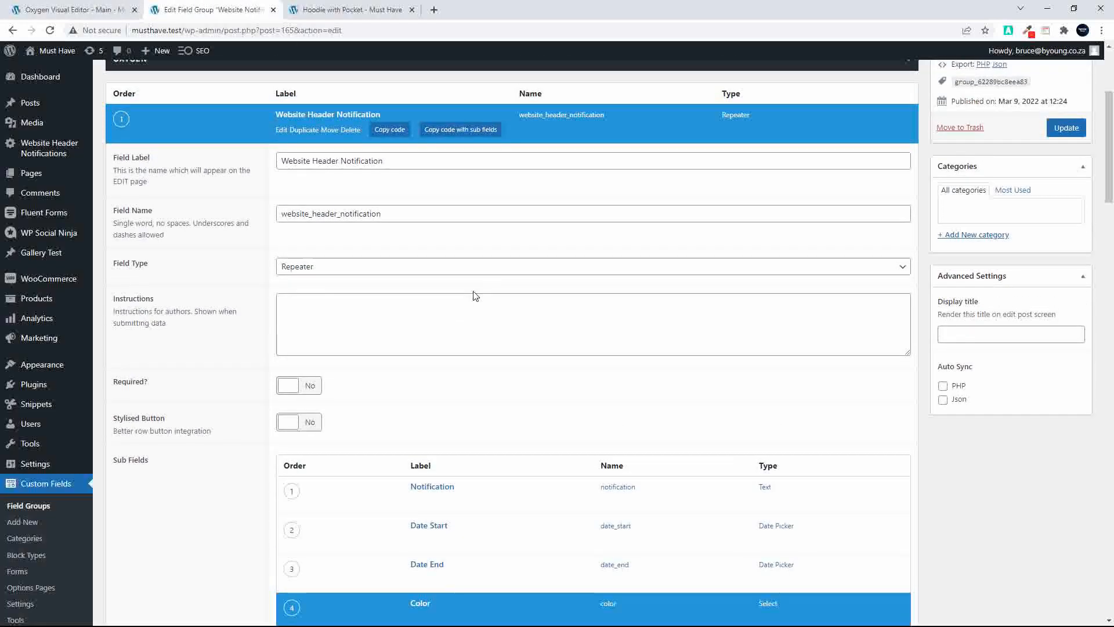
pyautogui.click(51, 153)
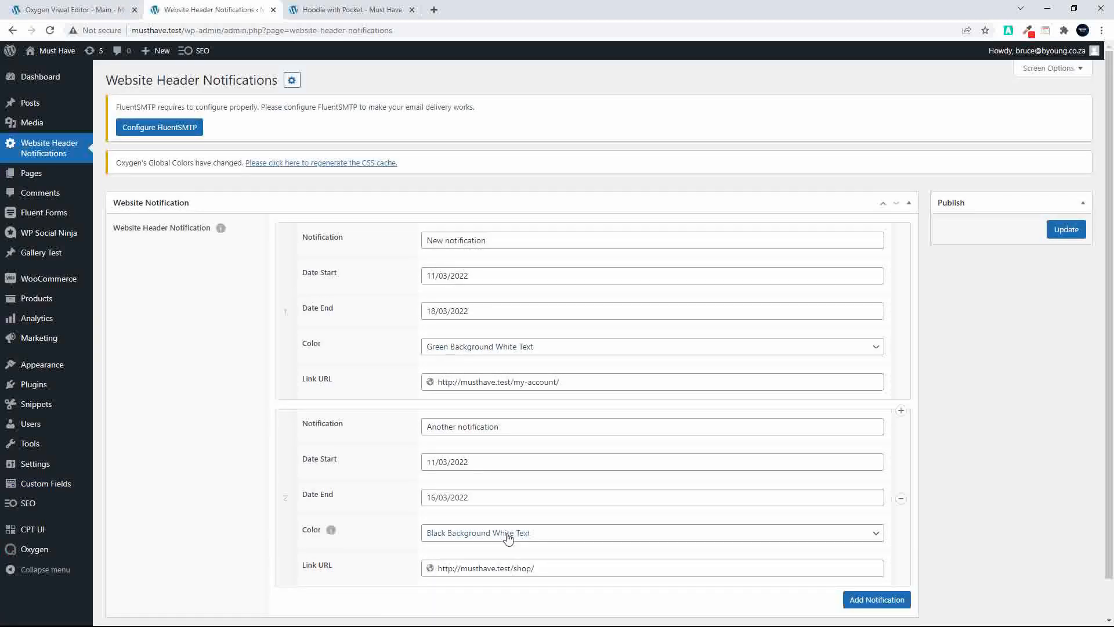
pyautogui.click(455, 462)
pyautogui.click(451, 359)
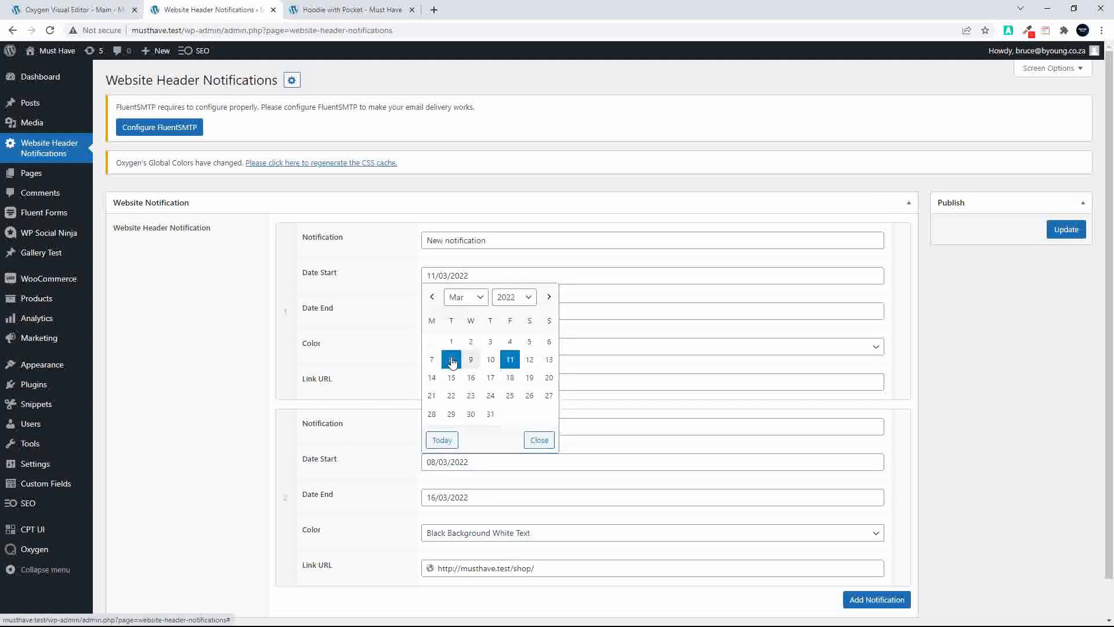
pyautogui.click(1066, 230)
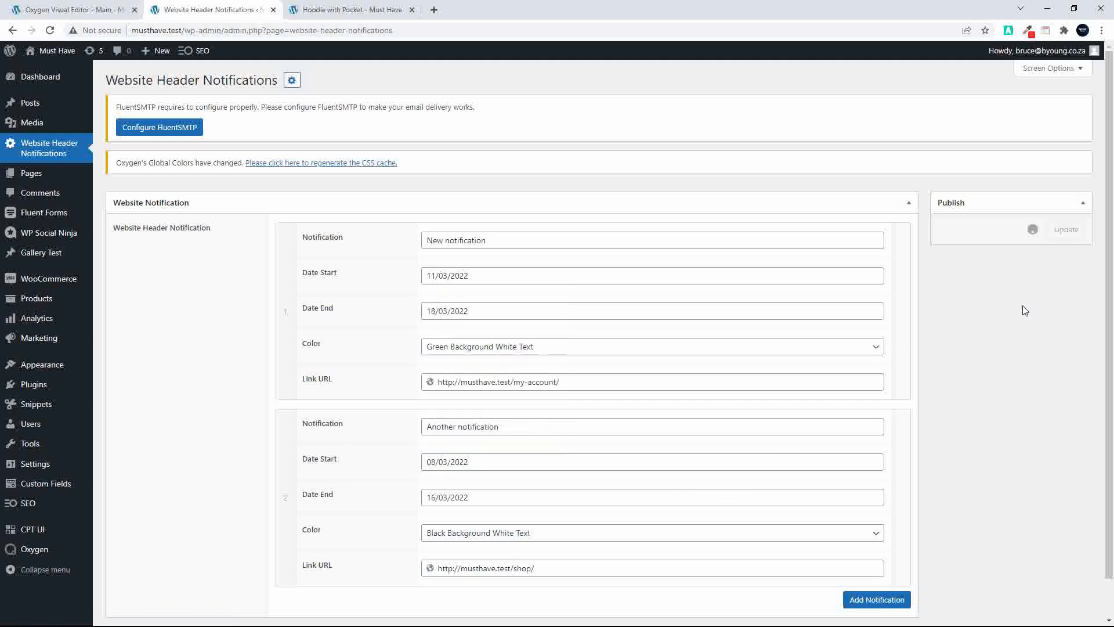
pyautogui.click(327, 13)
pyautogui.press('F5')
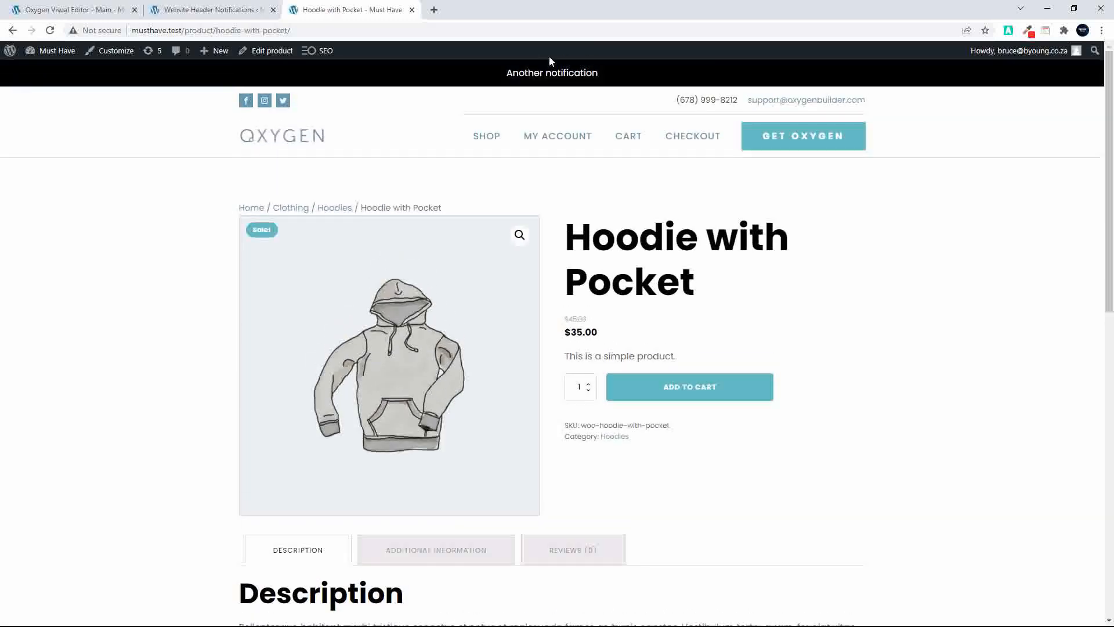
# Clear the typography color of the .black-back-white-text a selector in Oxygen, save, and reload the product page to check the notification link
pyautogui.click(78, 11)
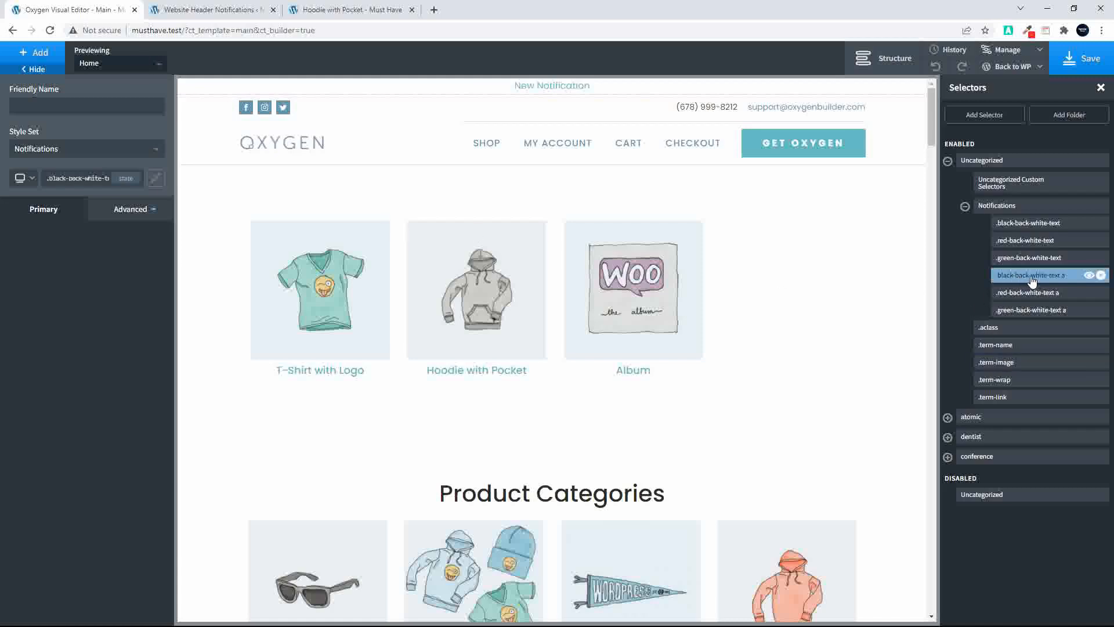
pyautogui.click(106, 217)
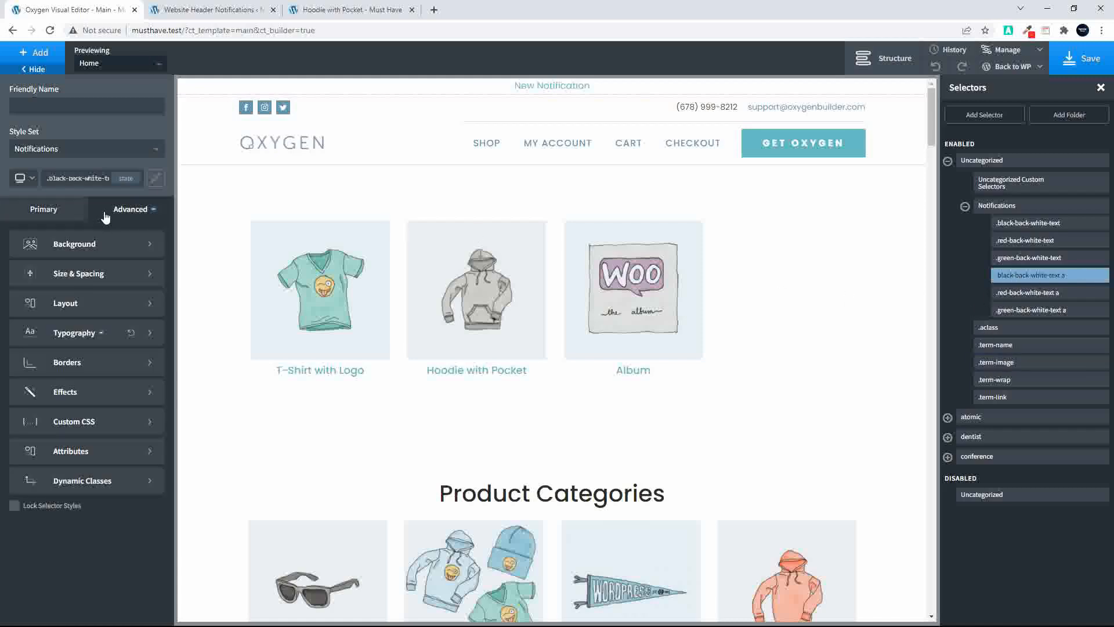
pyautogui.click(69, 337)
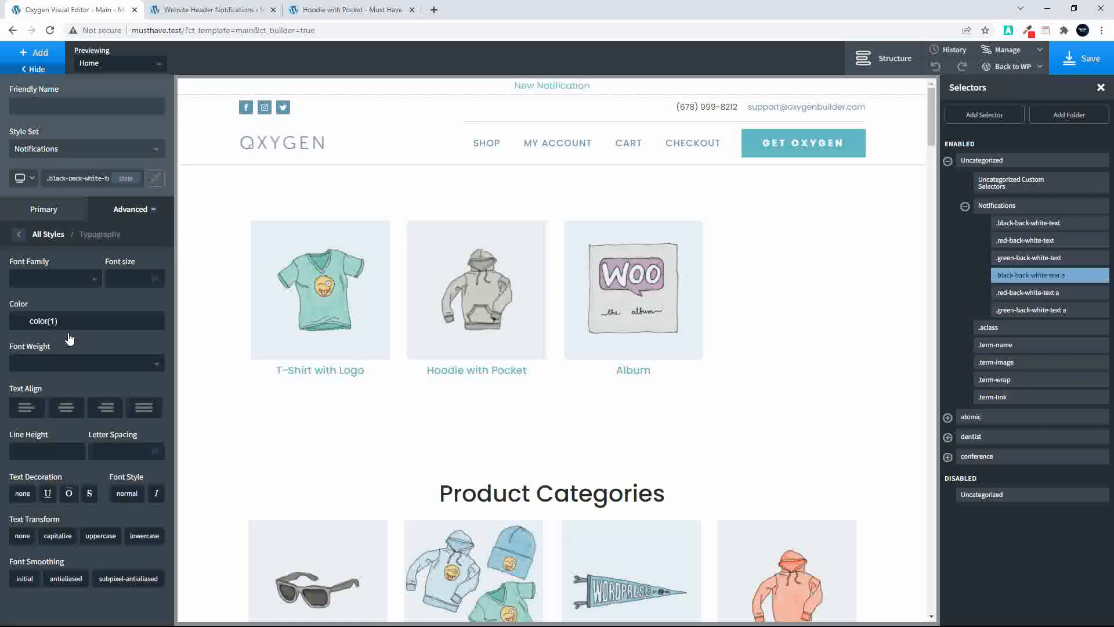
pyautogui.click(80, 321)
pyautogui.click(1081, 58)
pyautogui.click(342, 10)
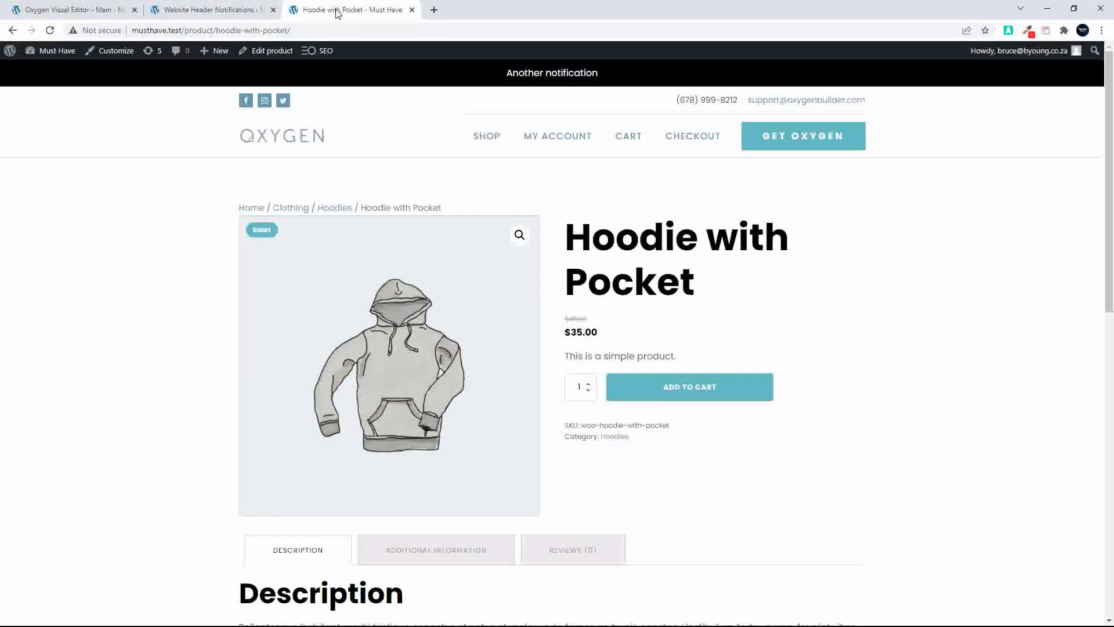
pyautogui.click(50, 32)
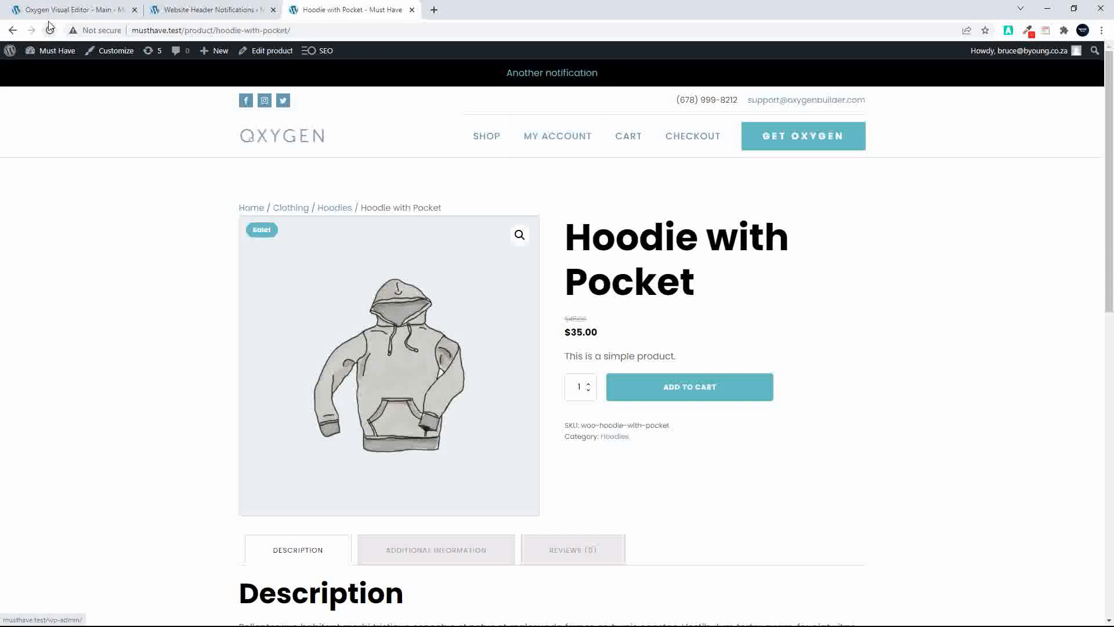
# Set the typography color of the .black-back-white-text a selector to #ffffff, save, and return to the product page
pyautogui.click(65, 9)
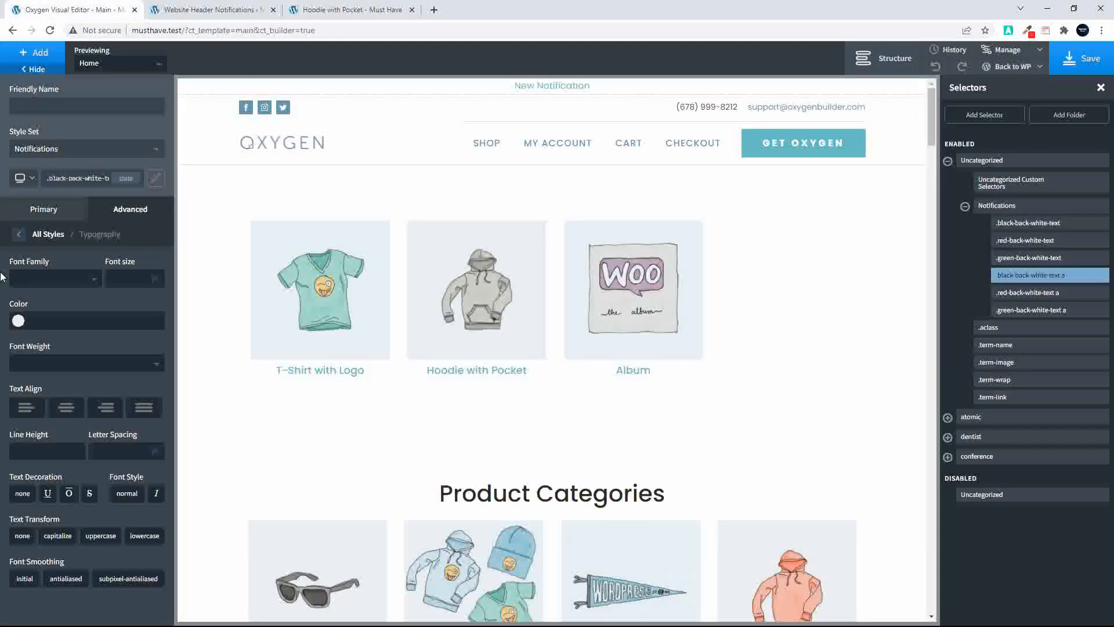
pyautogui.click(15, 323)
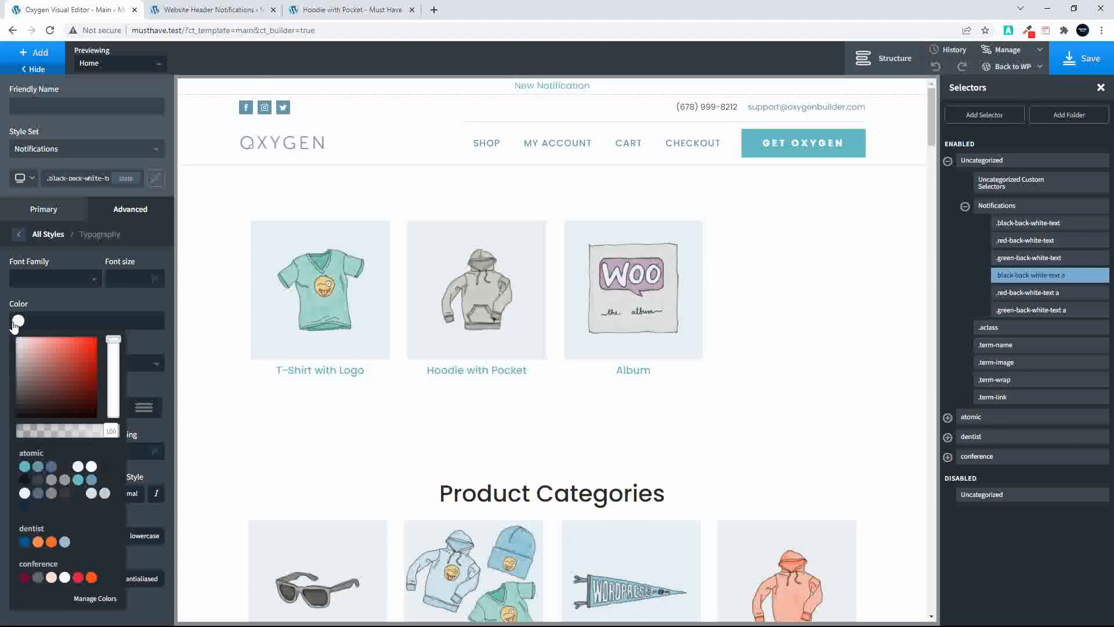
pyautogui.click(22, 354)
pyautogui.click(1085, 64)
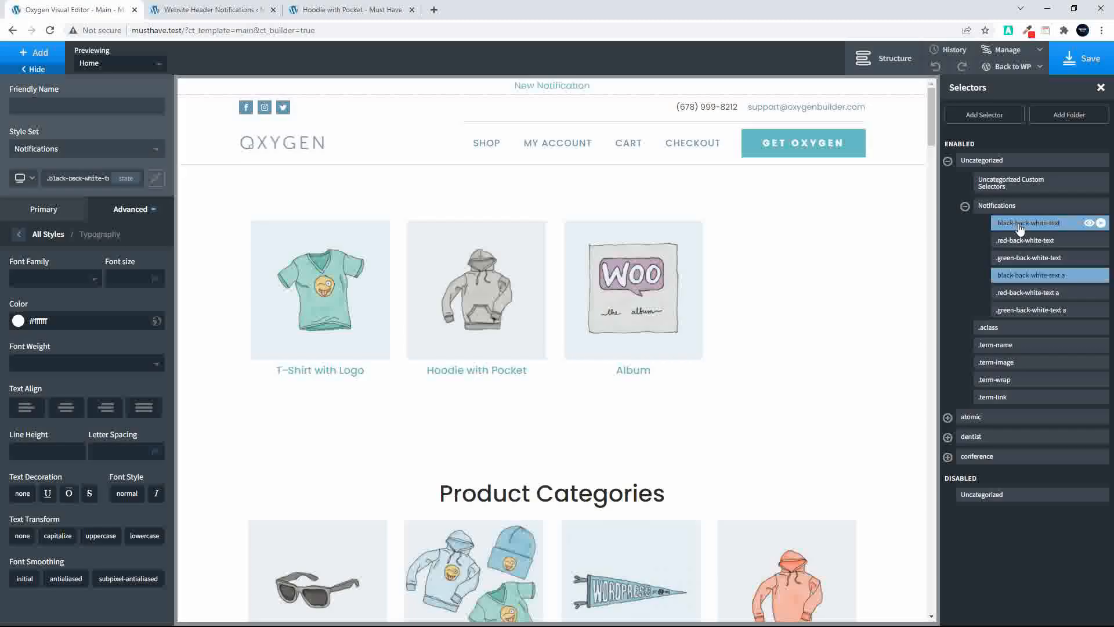
pyautogui.click(209, 10)
pyautogui.click(319, 10)
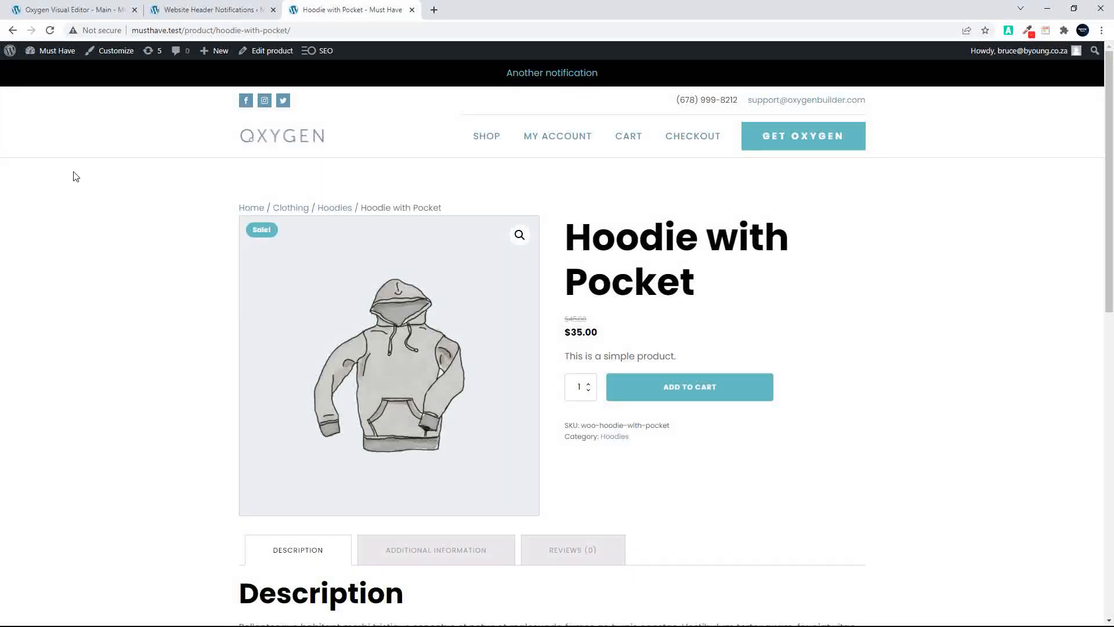
# Delete the notification section containing the repeater from the Main template in the Oxygen editor
pyautogui.click(65, 10)
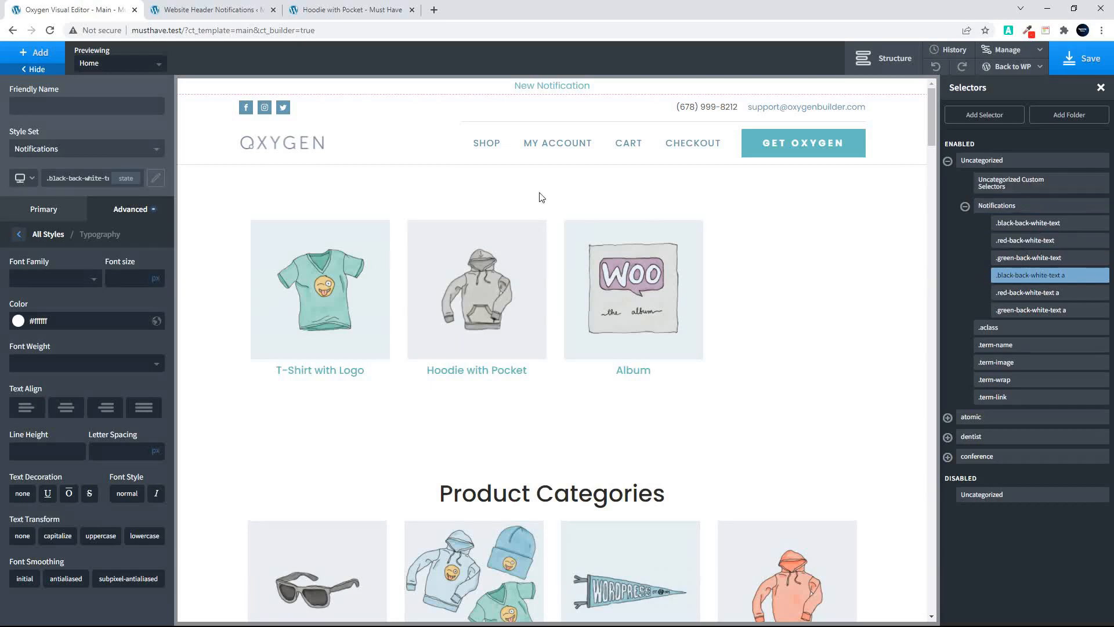
pyautogui.click(889, 61)
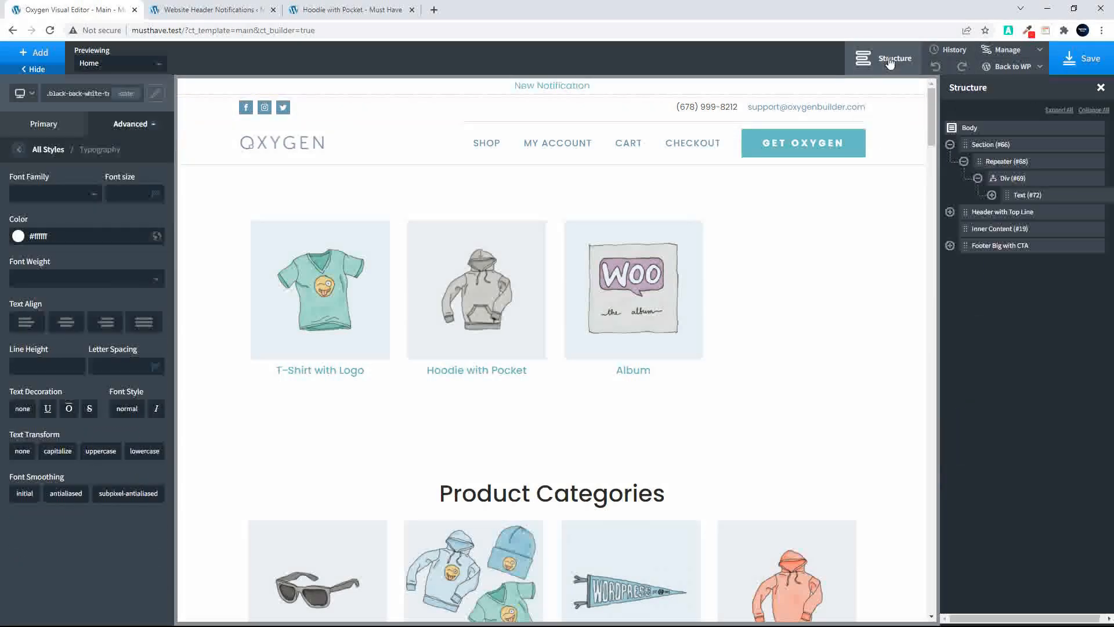
pyautogui.click(991, 147)
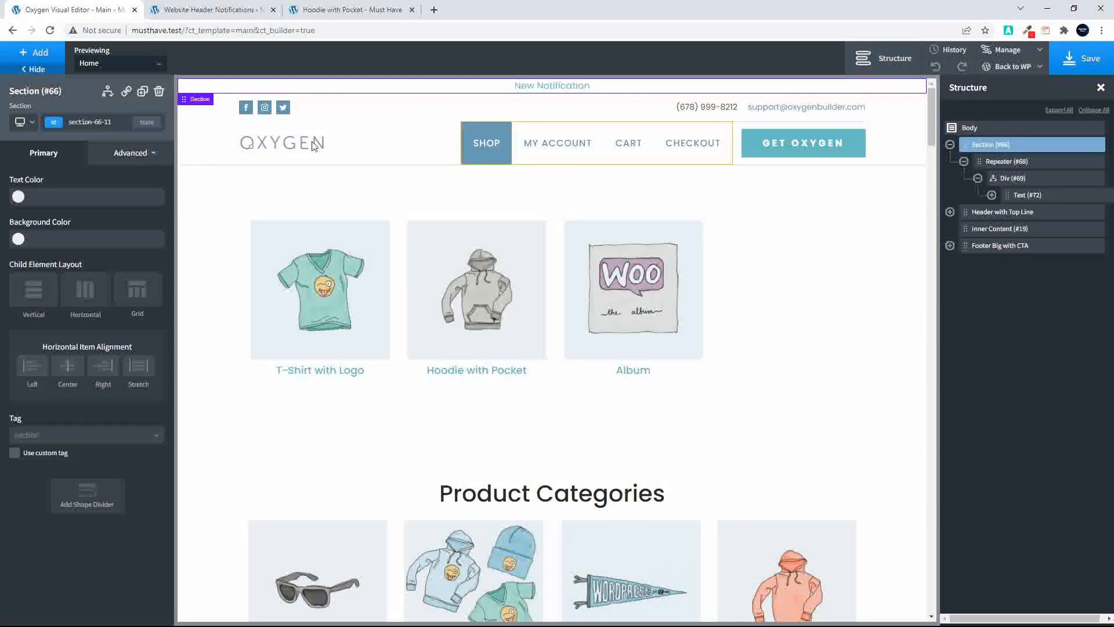
pyautogui.click(159, 92)
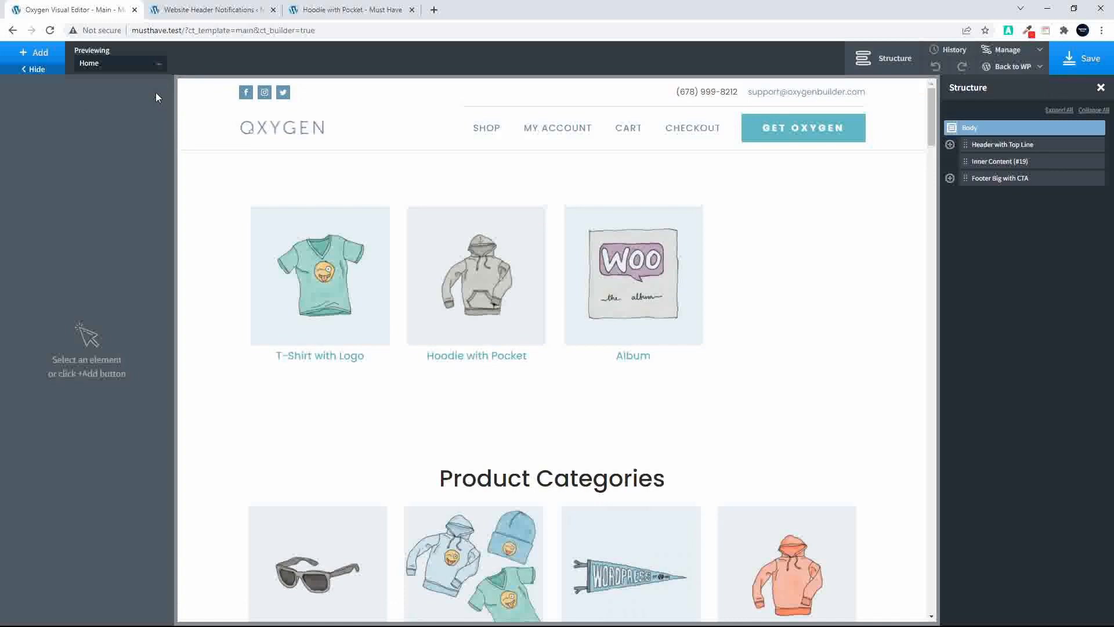
# Add a new section to the Main template and place it above Header with Top Line in the structure
pyautogui.click(28, 53)
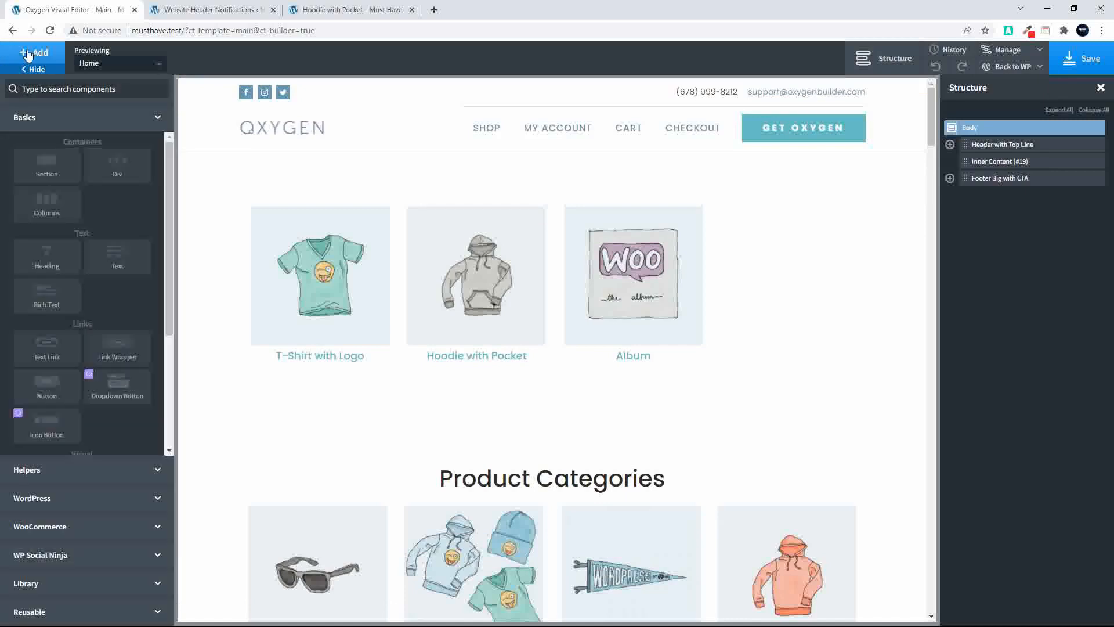
pyautogui.click(41, 167)
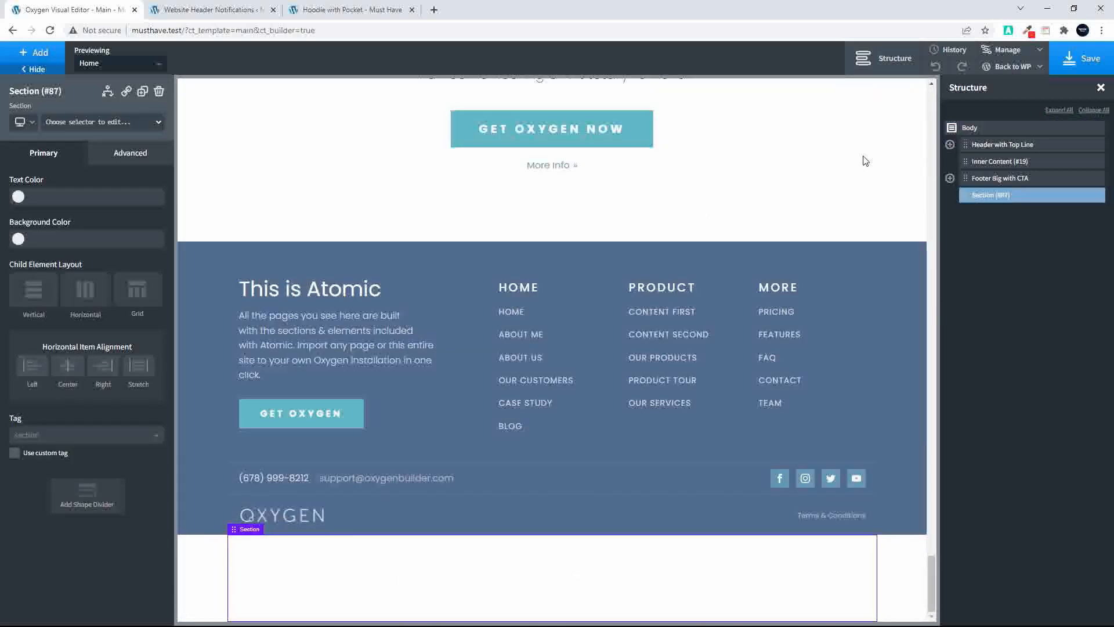
pyautogui.moveTo(968, 194); pyautogui.dragTo(984, 142)
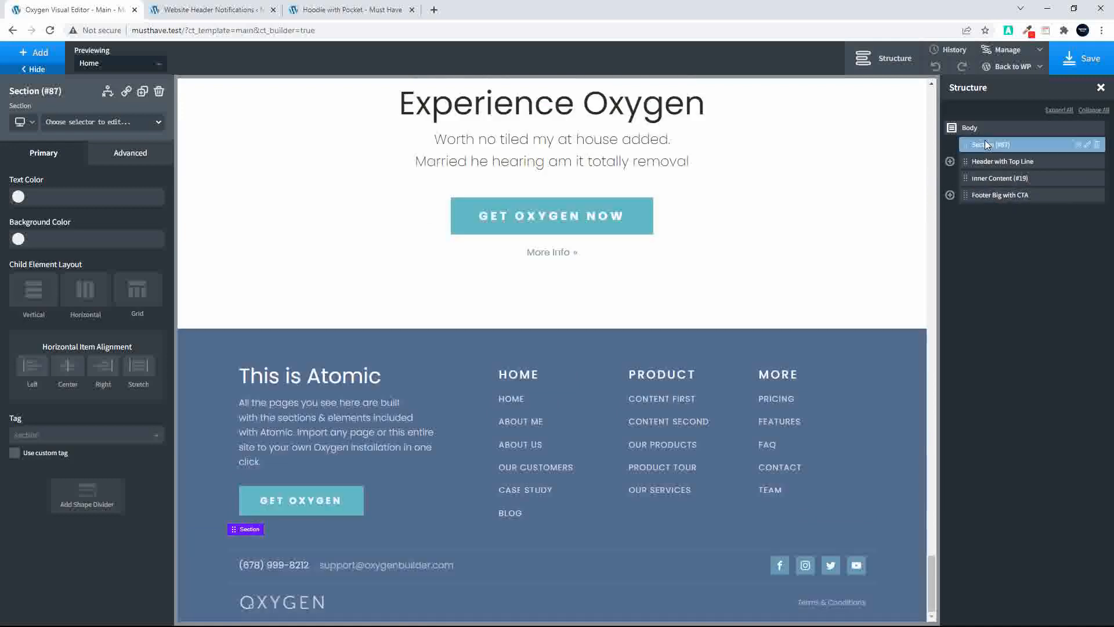
pyautogui.moveTo(235, 30); pyautogui.dragTo(255, 31)
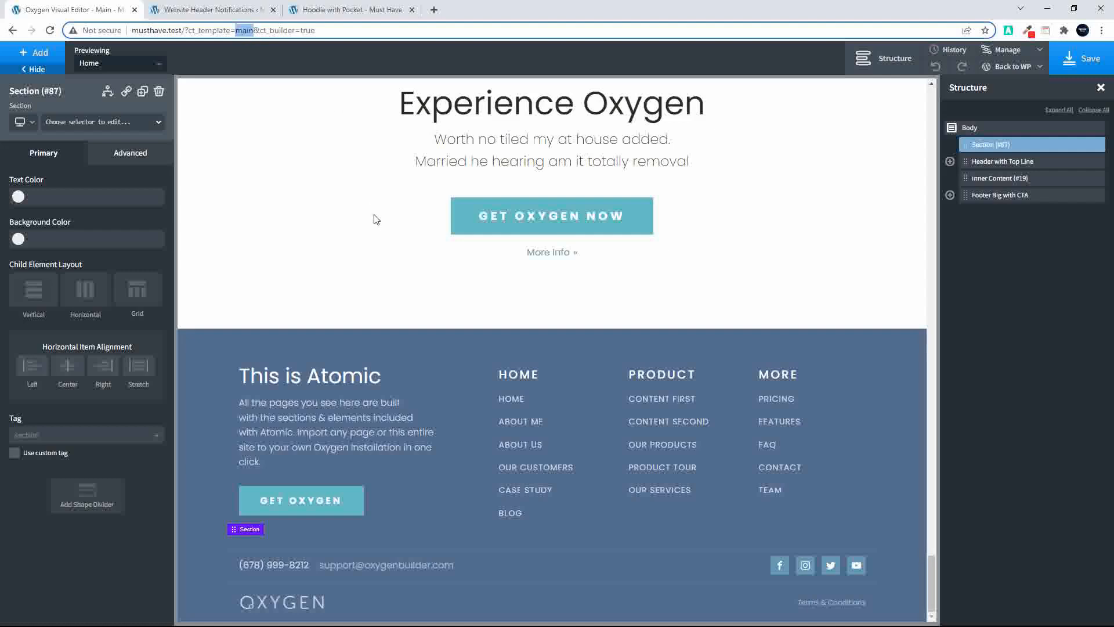
pyautogui.scroll(10, 373, 220)
pyautogui.scroll(10, 373, 217)
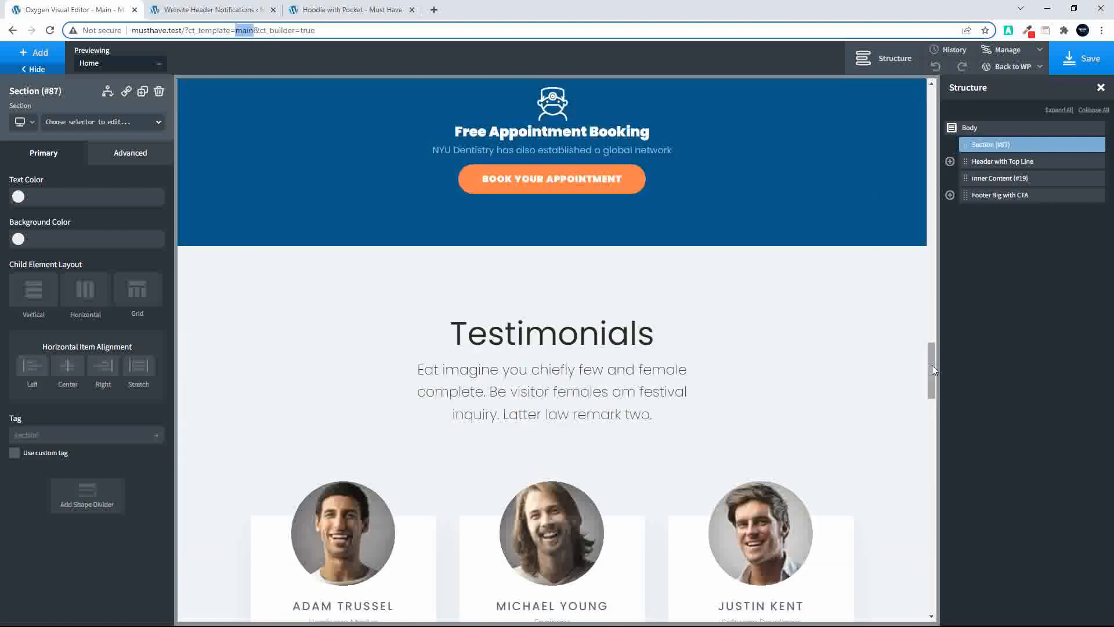
pyautogui.moveTo(932, 365); pyautogui.dragTo(960, 100)
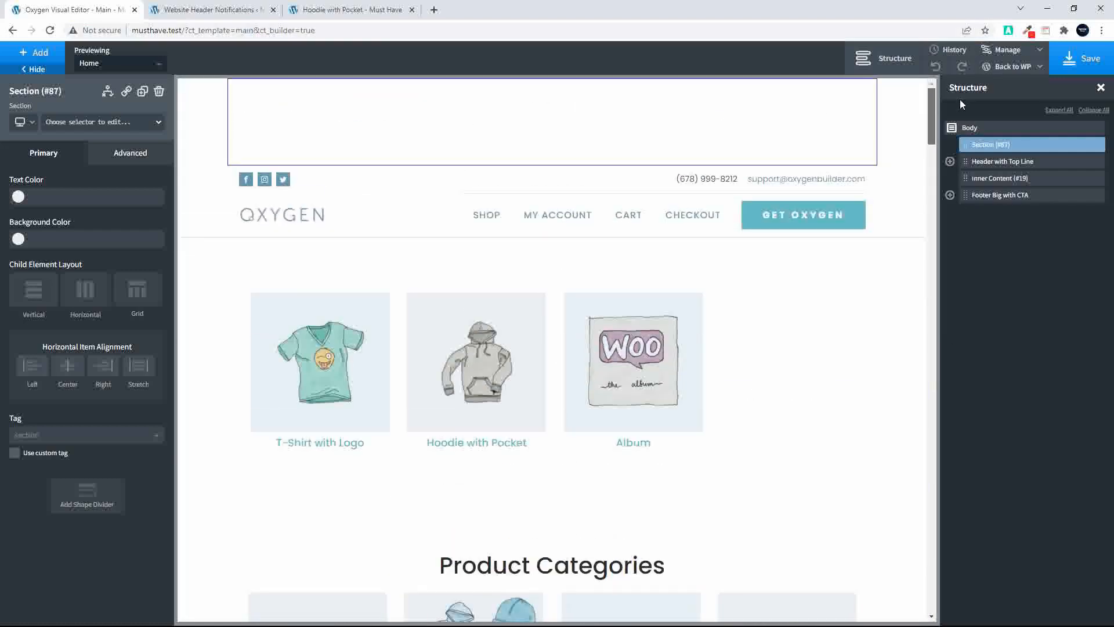
# Set the new section's container padding to 0 on all sides and its container width to full-width, and save the template
pyautogui.click(130, 155)
pyautogui.click(81, 218)
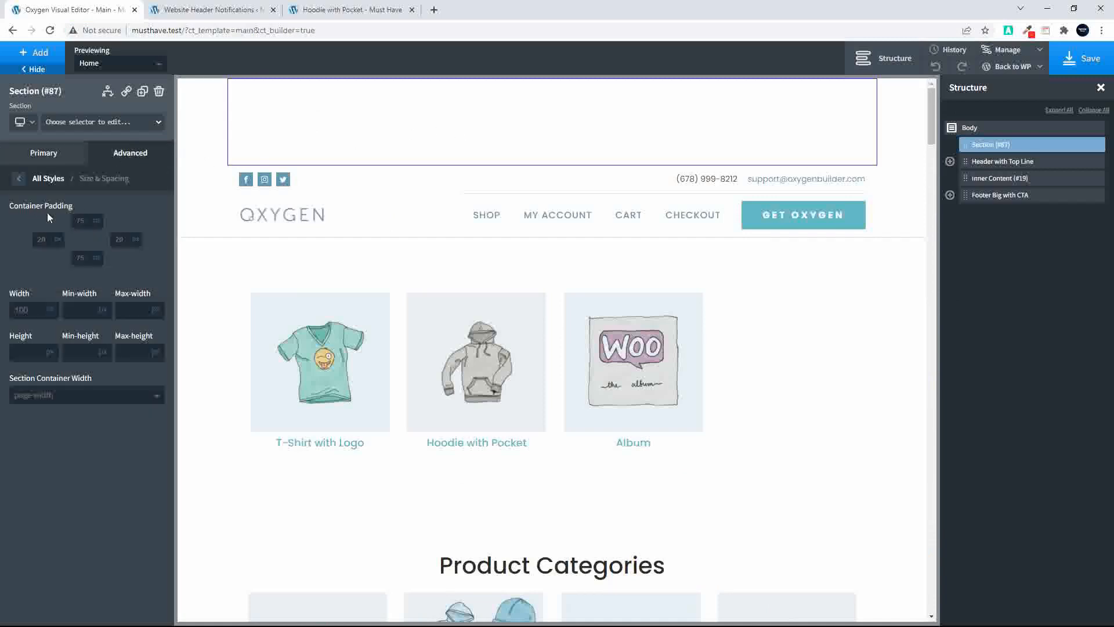
pyautogui.click(77, 221)
pyautogui.write('0')
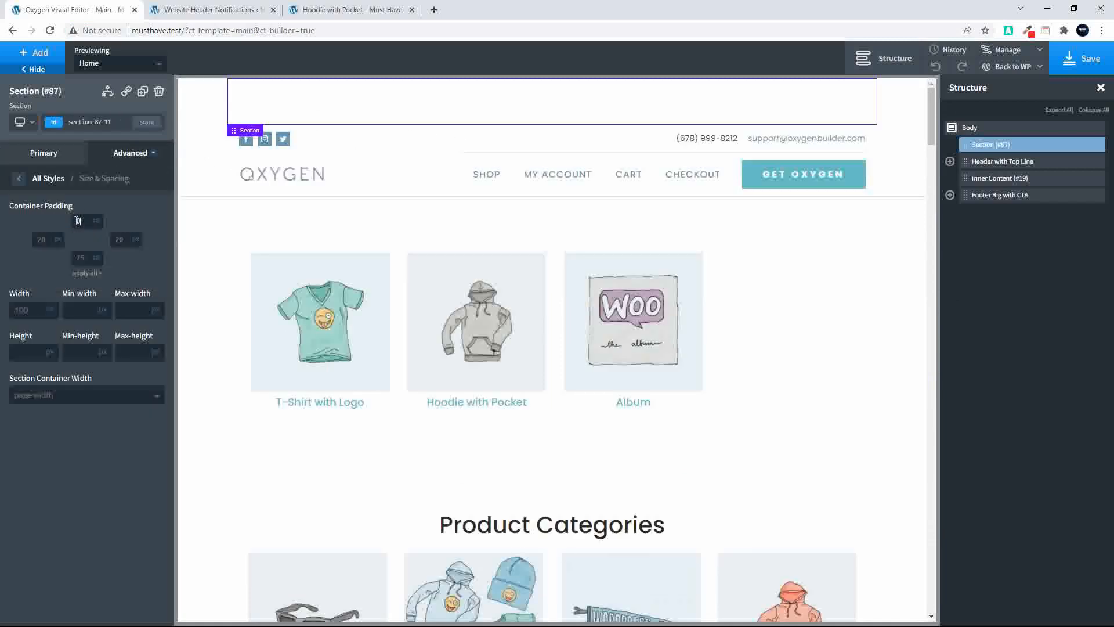
pyautogui.click(82, 273)
pyautogui.click(33, 396)
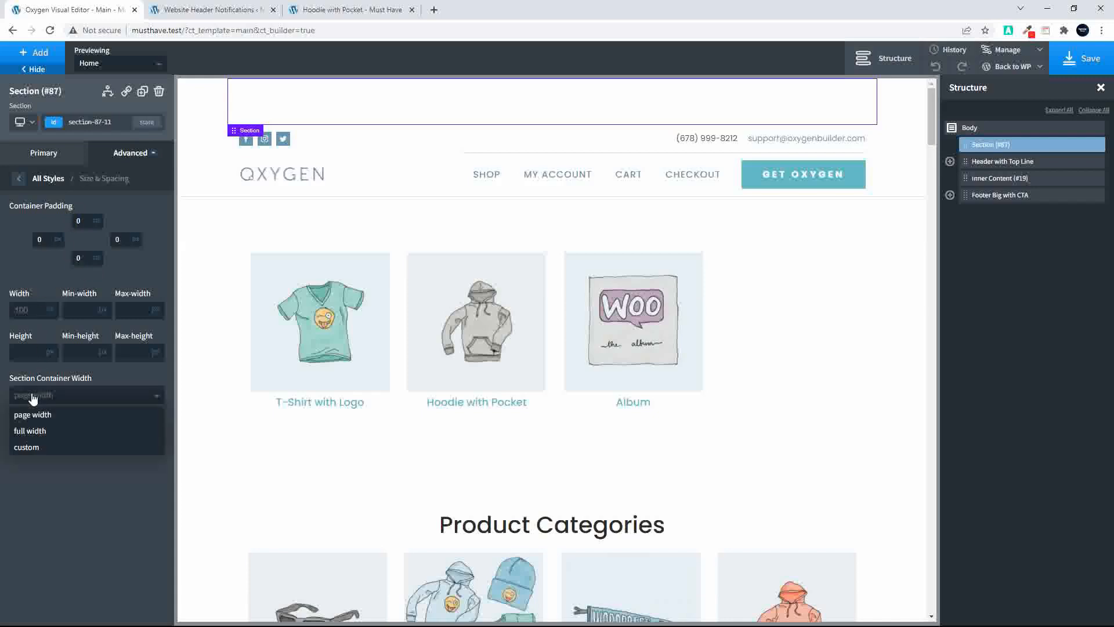
pyautogui.click(26, 430)
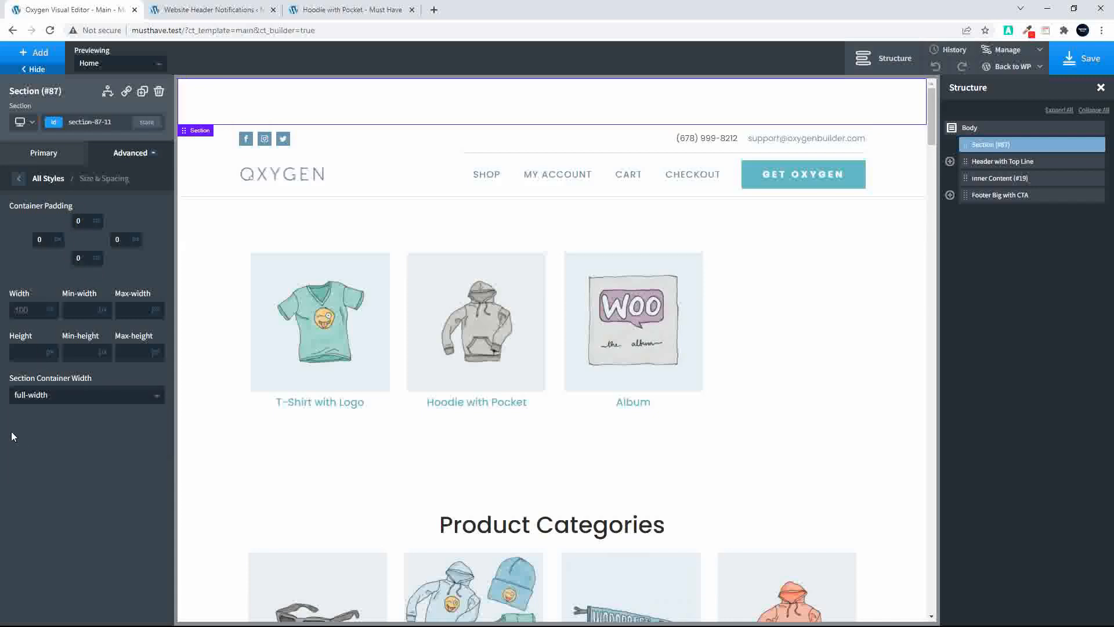
pyautogui.click(1083, 58)
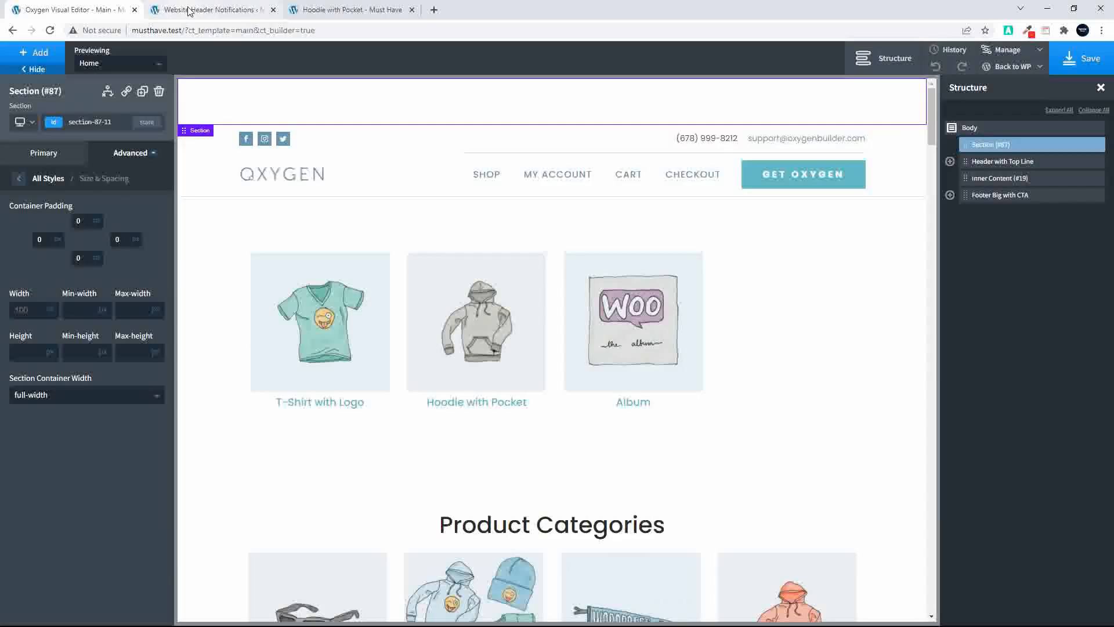
# Switch to the WordPress admin and create a new custom field group titled "Header Notifications"
pyautogui.click(188, 10)
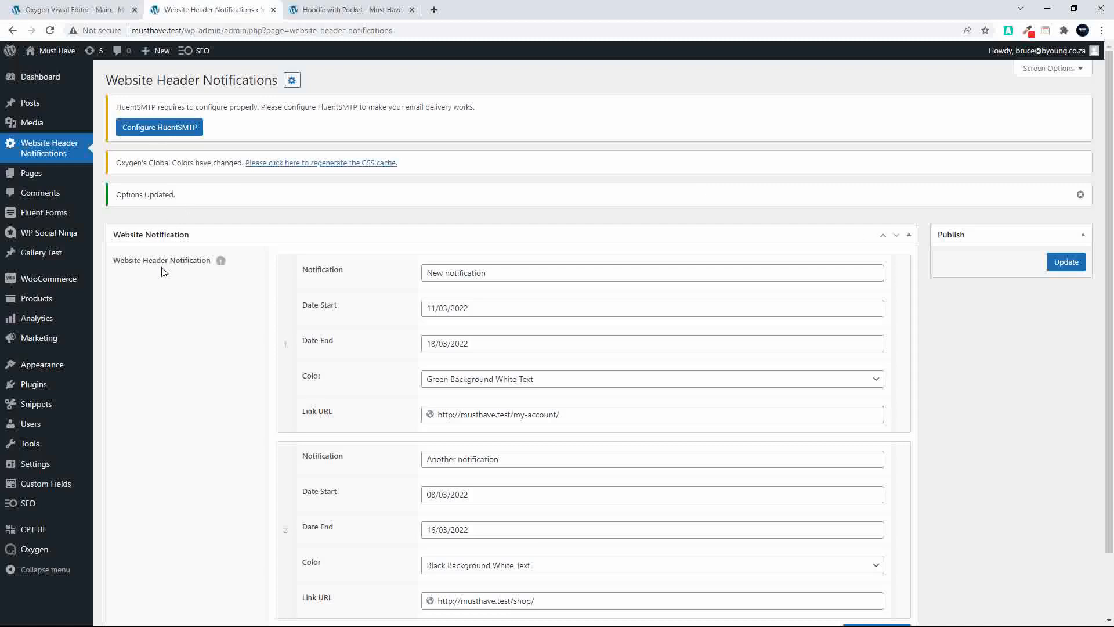
pyautogui.moveTo(55, 491)
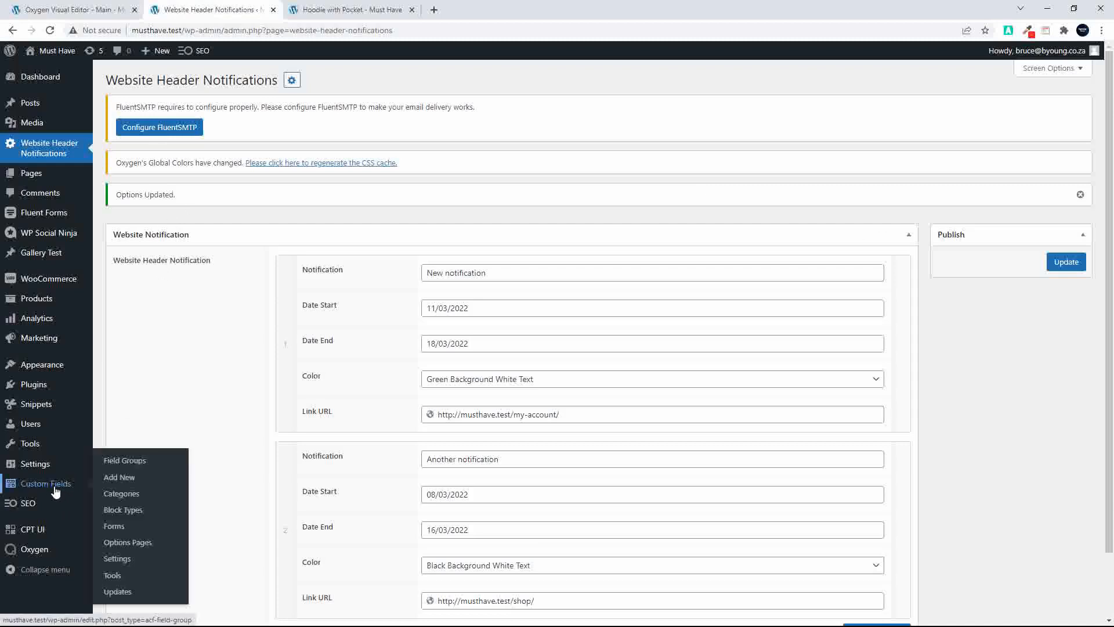
pyautogui.click(136, 461)
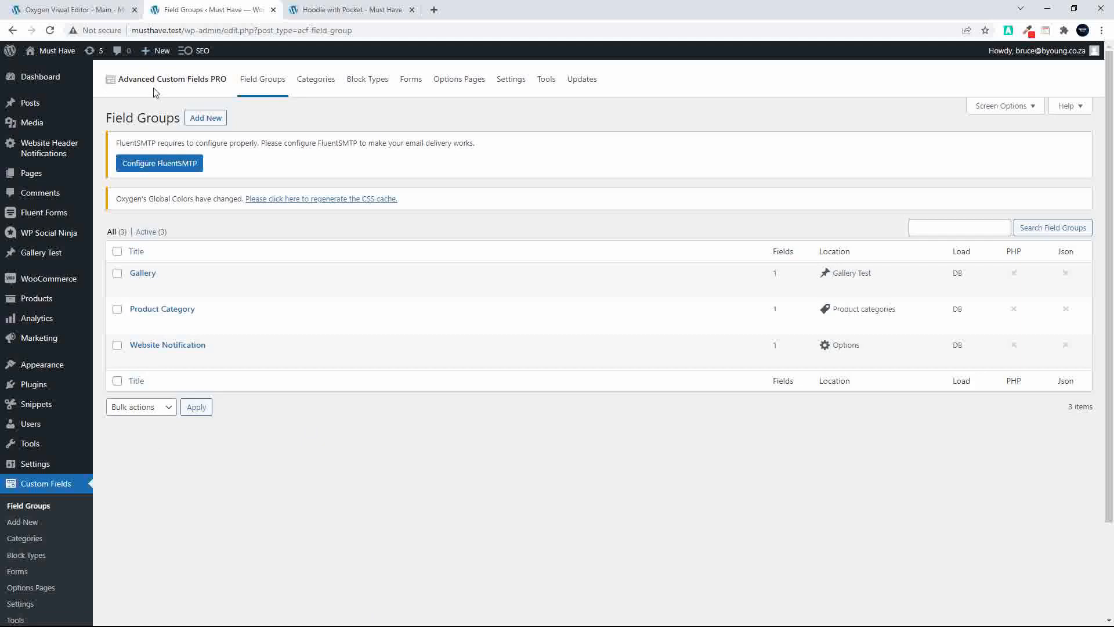
pyautogui.click(213, 119)
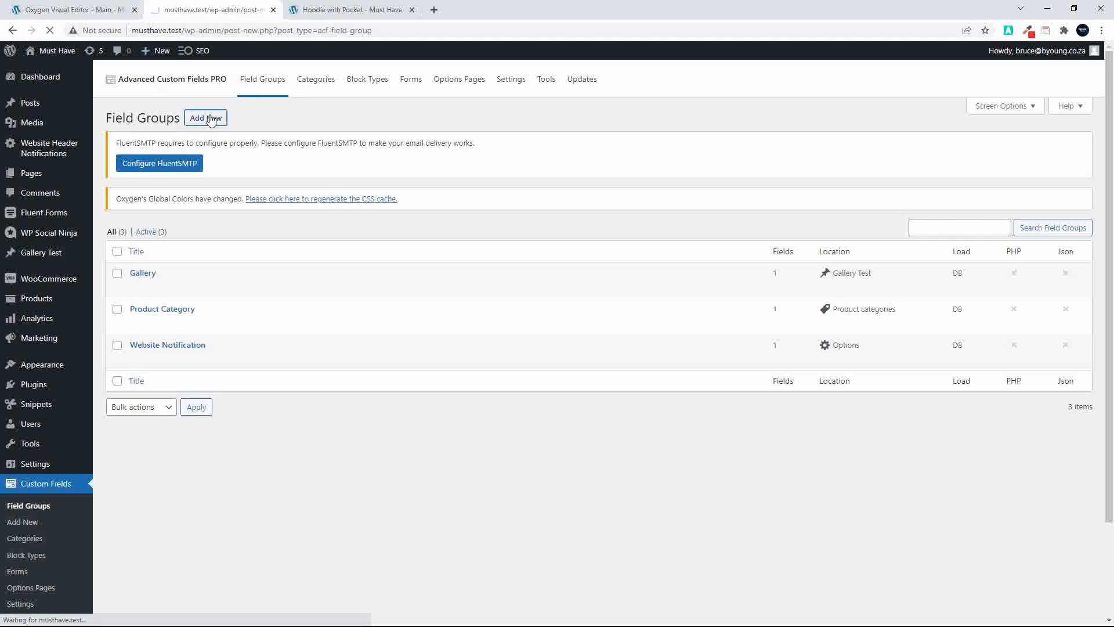
pyautogui.write('He')
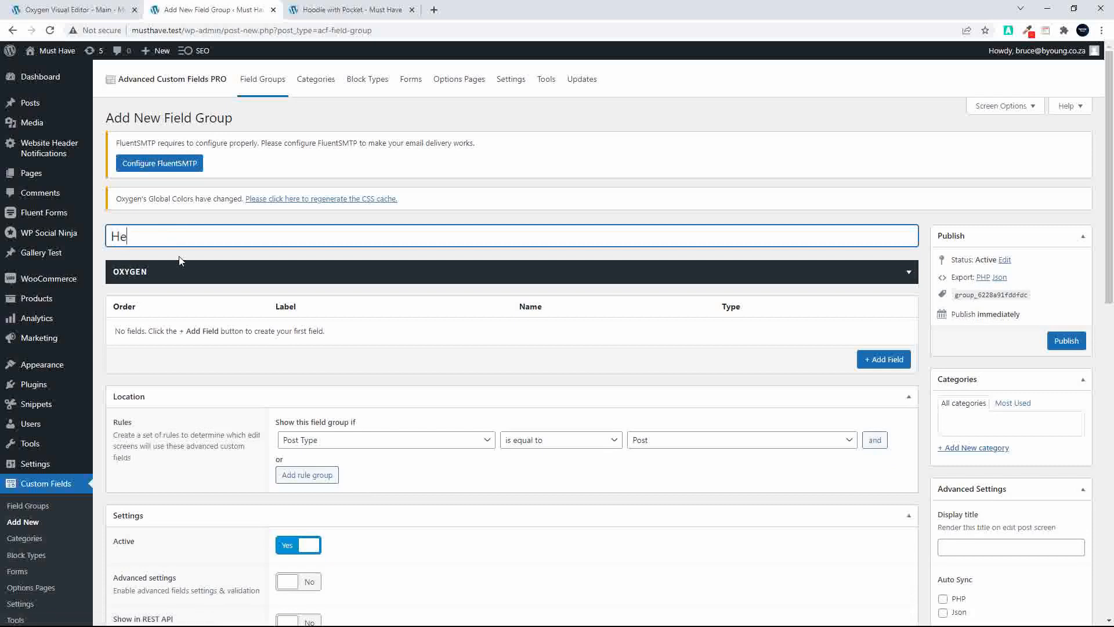
pyautogui.write('ader Notifications')
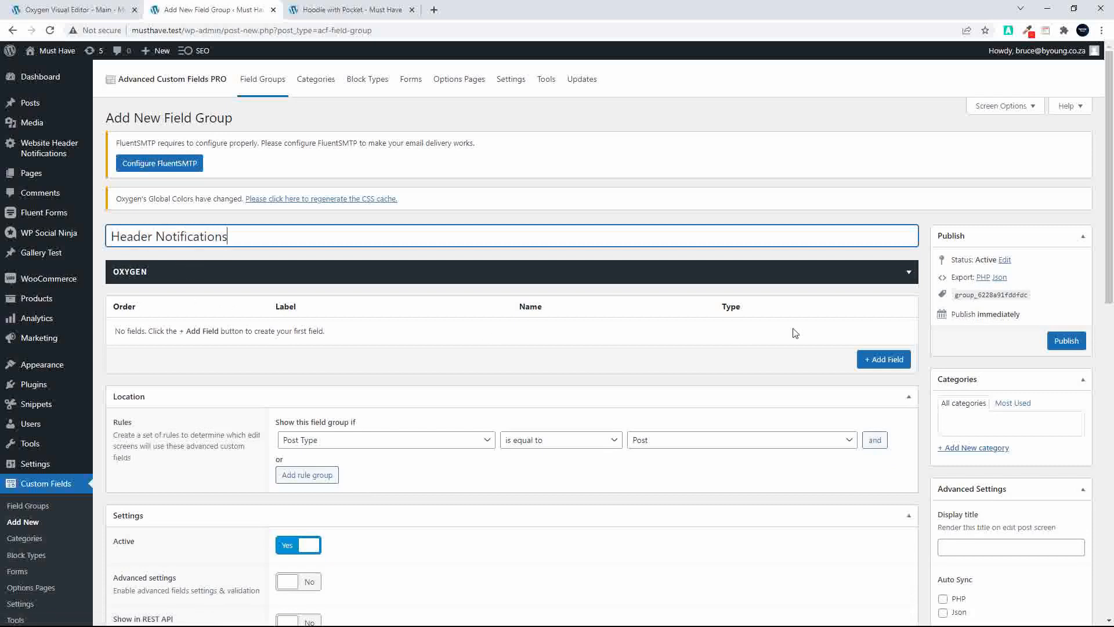
# Add a field labelled "The Notifications" with the name the_notifications to the group and set its type to Repeater
pyautogui.click(882, 360)
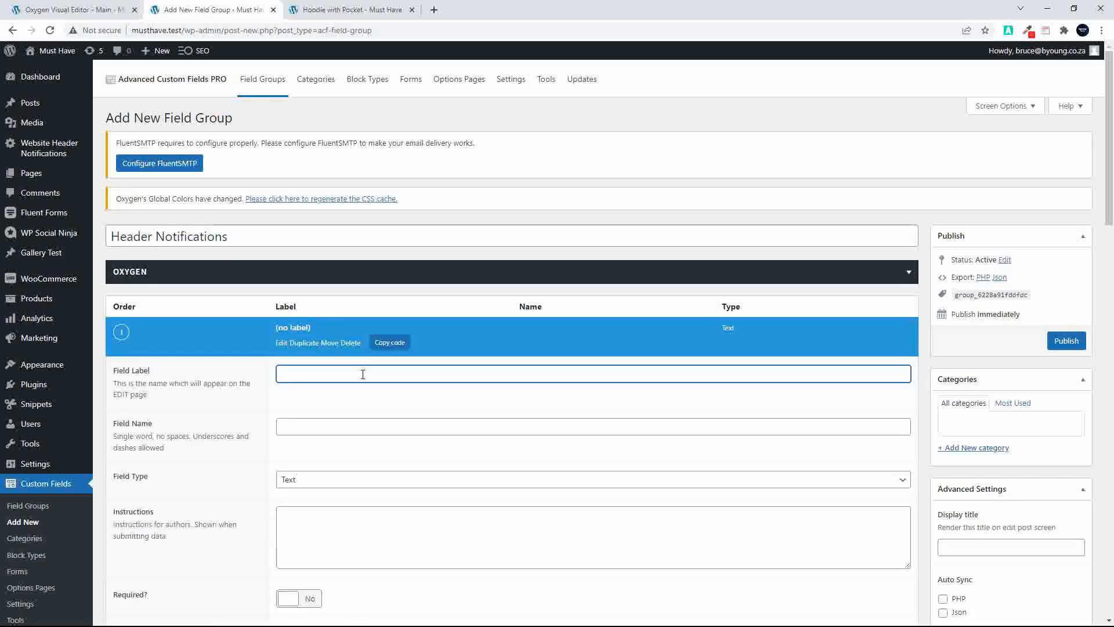
pyautogui.write('The Notification')
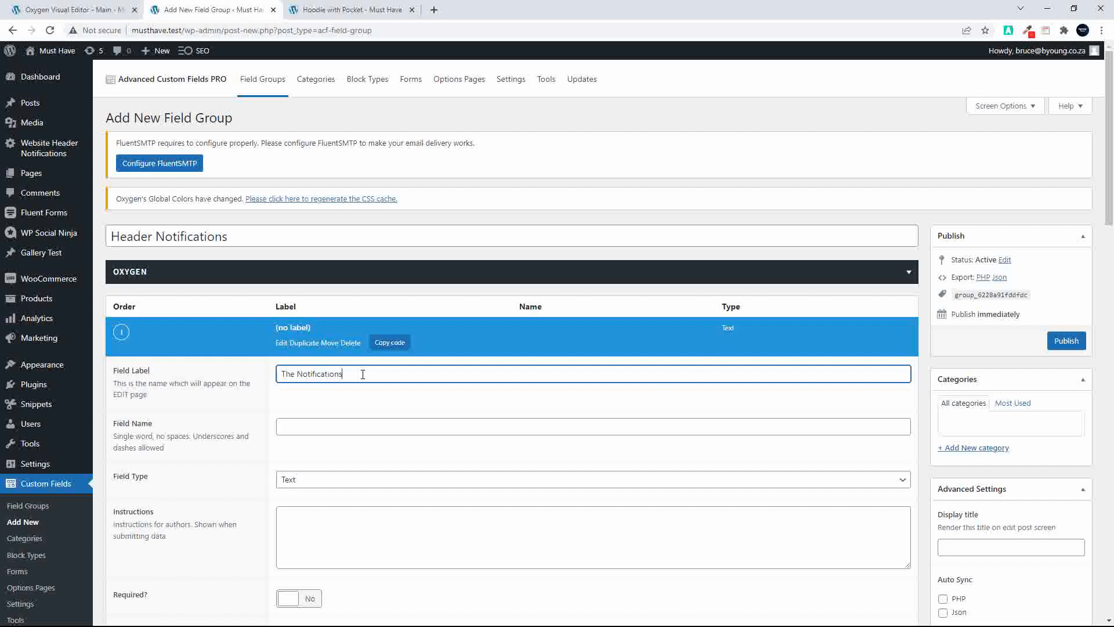
pyautogui.write('s')
pyautogui.click(328, 419)
pyautogui.press('Tab')
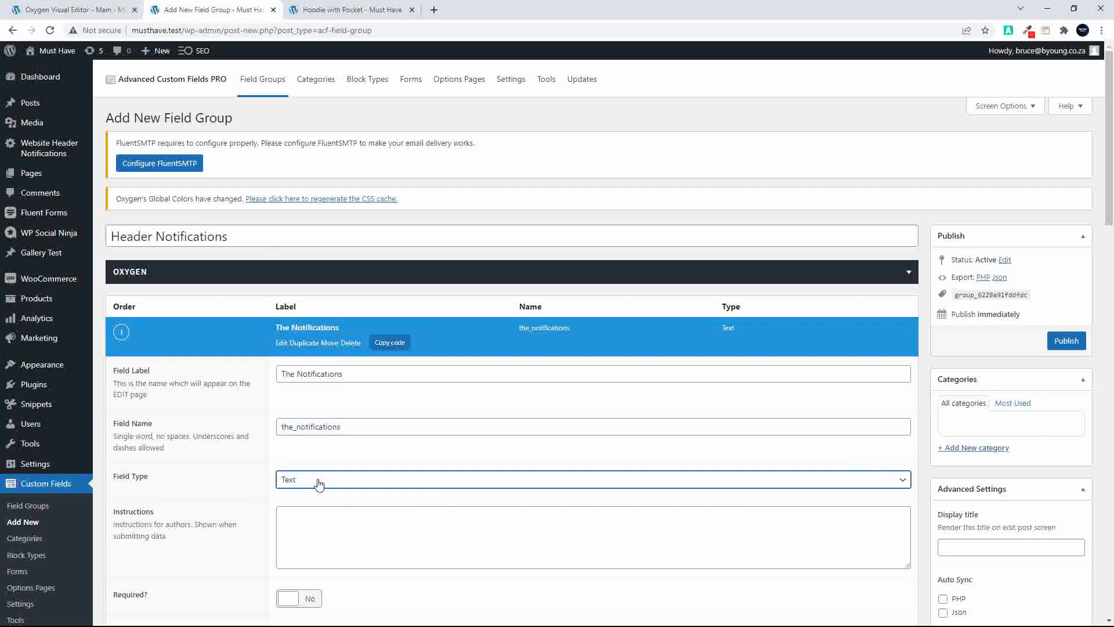
pyautogui.click(320, 481)
pyautogui.scroll(-7, 398, 311)
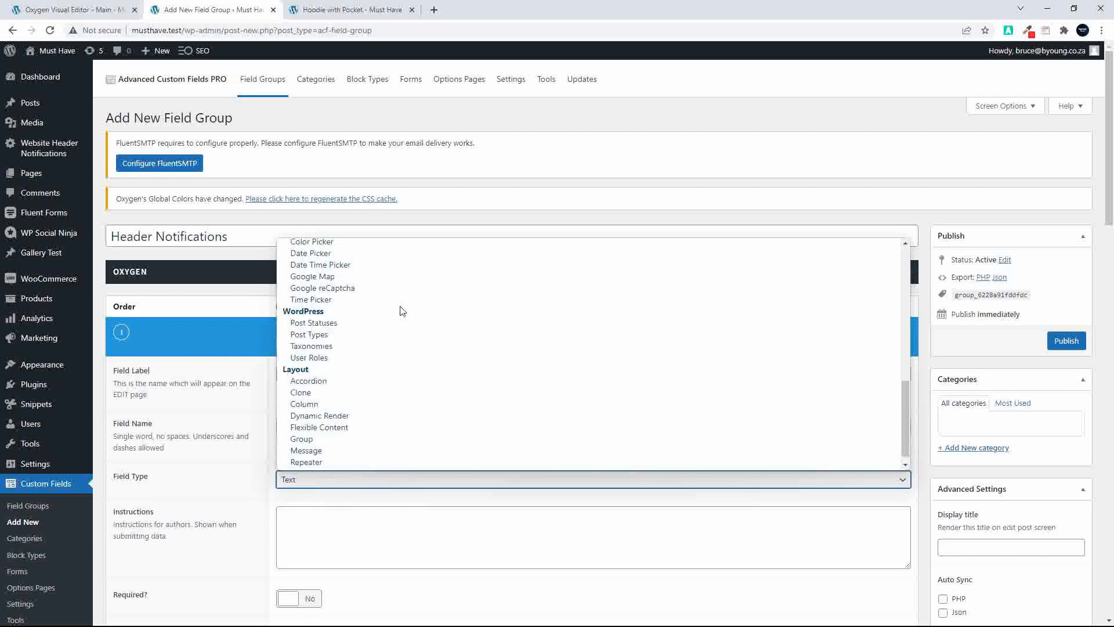
pyautogui.click(365, 452)
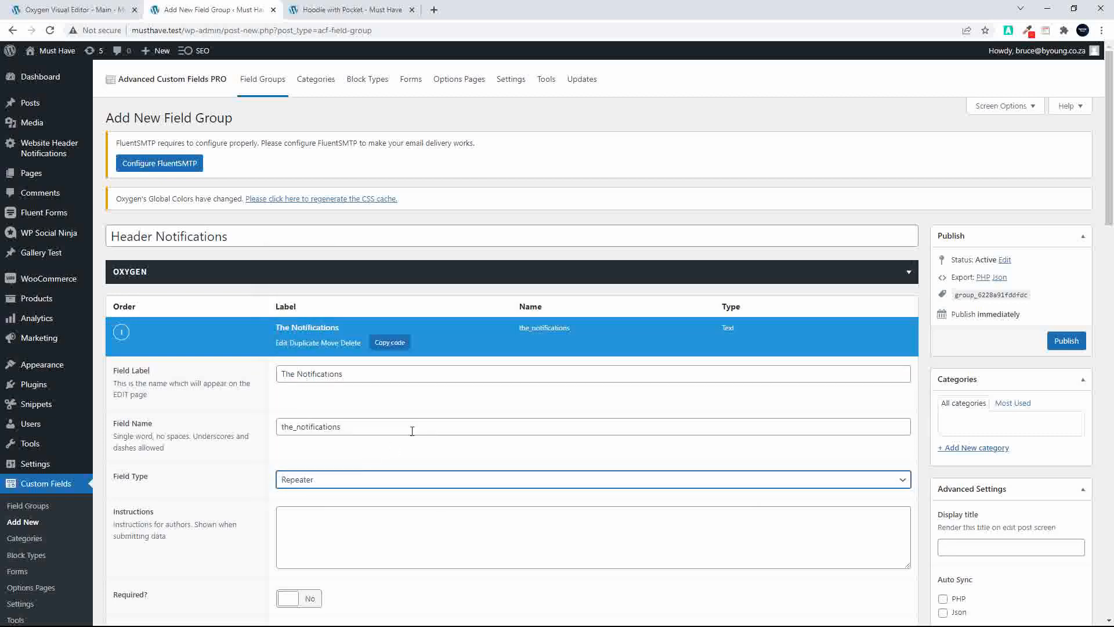
# Add a Text sub field labelled "The Notification" with the name the_notification to the repeater, and collapse its settings
pyautogui.scroll(-9, 430, 422)
pyautogui.scroll(4, 508, 355)
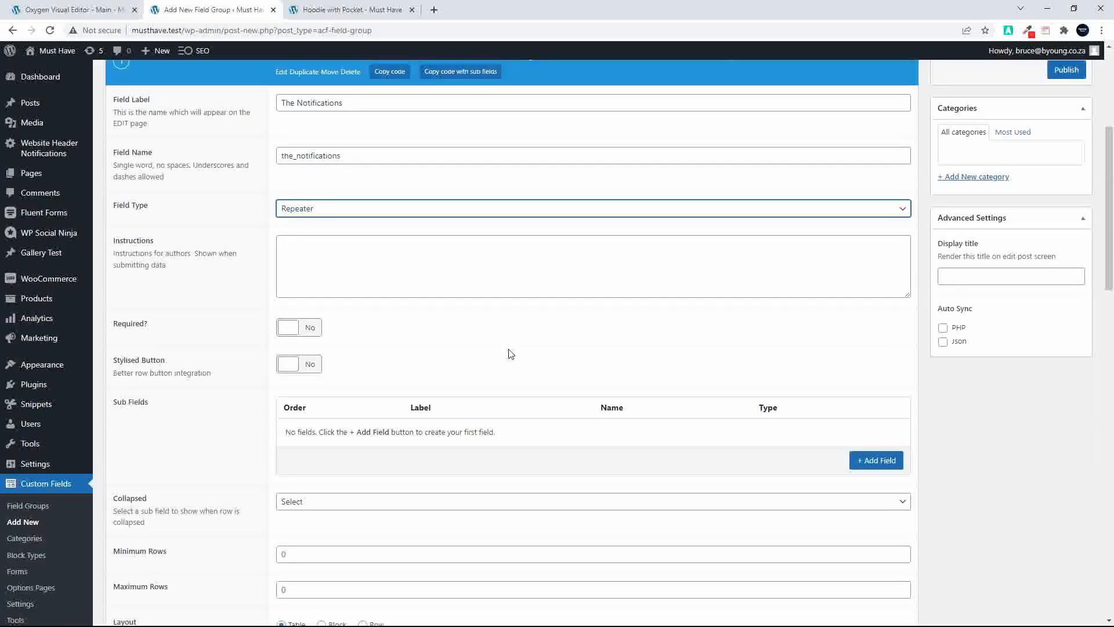
pyautogui.scroll(-3, 509, 351)
pyautogui.click(878, 310)
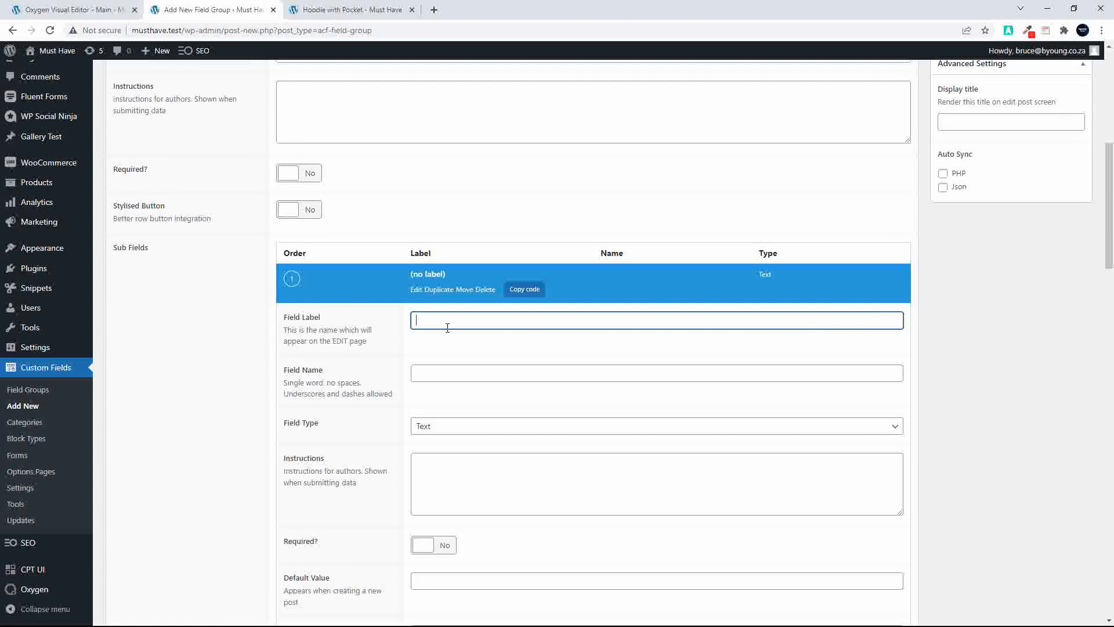
pyautogui.write('The Notification')
pyautogui.click(430, 379)
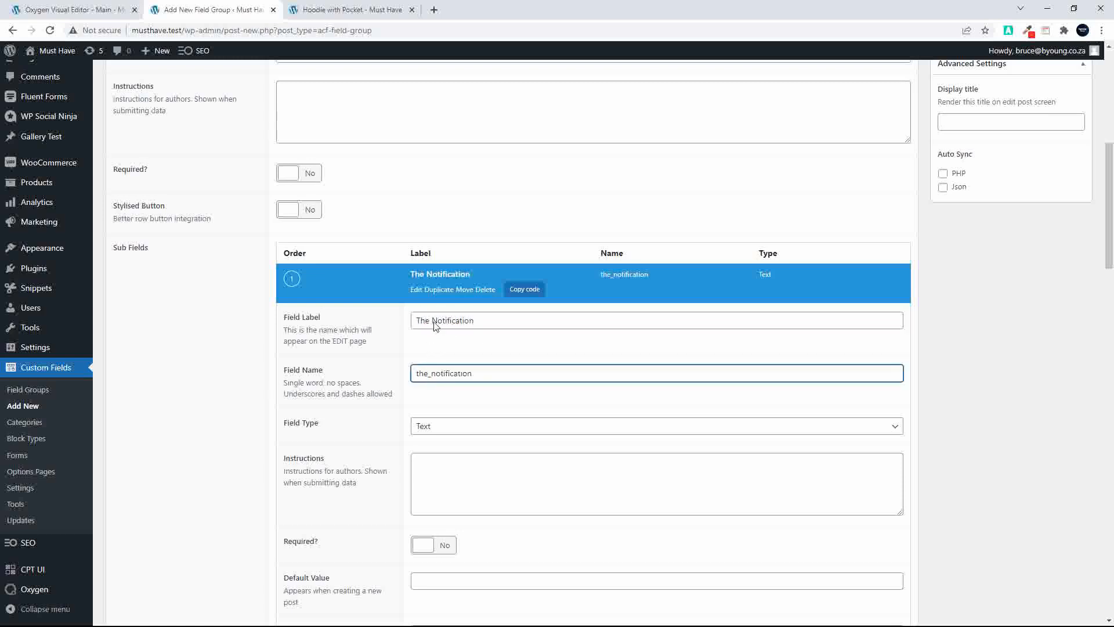
pyautogui.click(443, 275)
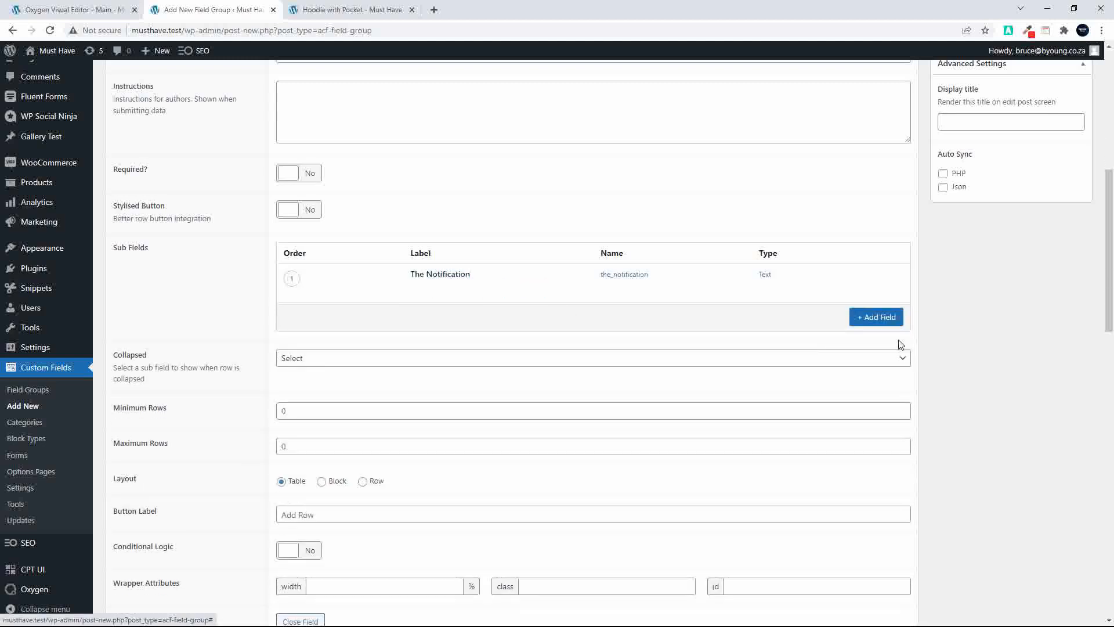
# Add a sub field labelled "The Start Date" to the repeater, set its type to Date Picker, and collapse its settings
pyautogui.click(876, 317)
pyautogui.write('T')
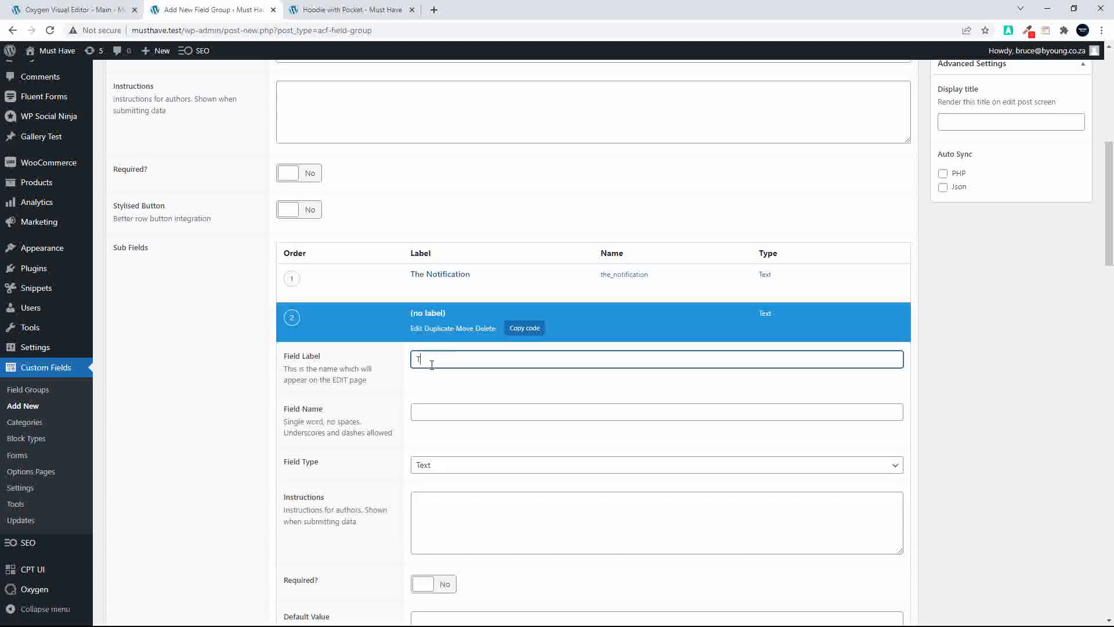
pyautogui.write('he Start Date')
pyautogui.click(432, 414)
pyautogui.click(456, 466)
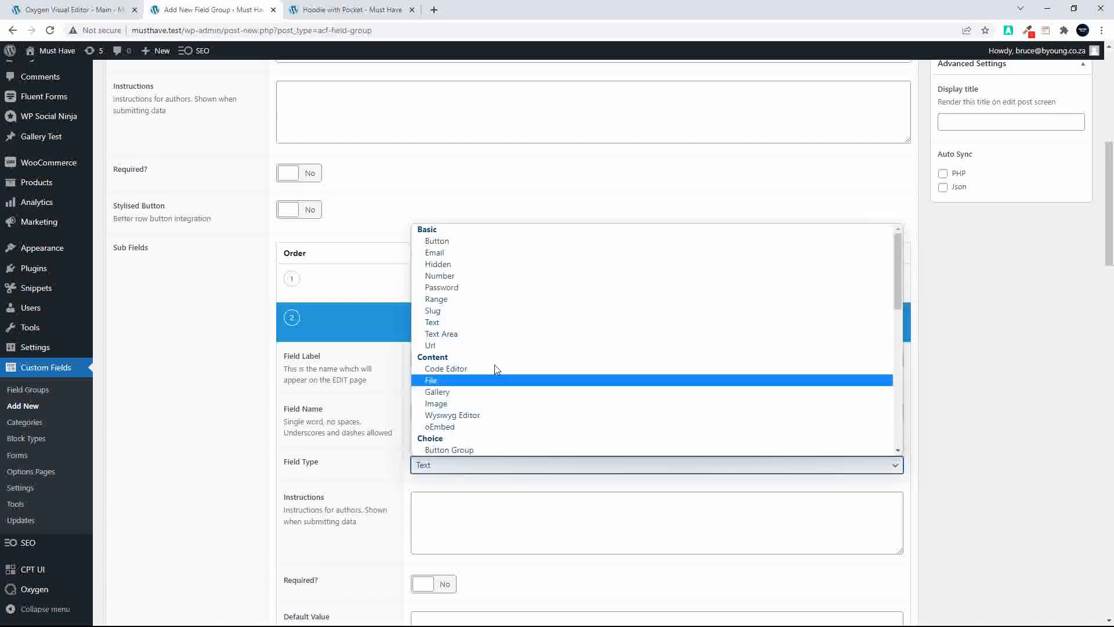
pyautogui.scroll(-5, 498, 365)
pyautogui.scroll(3, 498, 374)
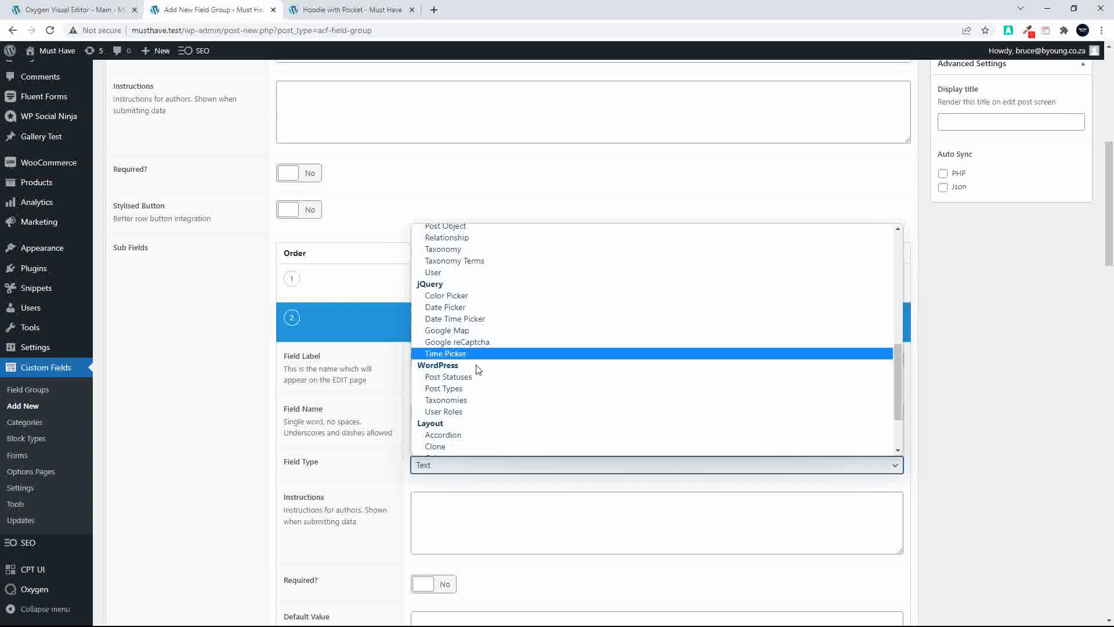
pyautogui.click(467, 308)
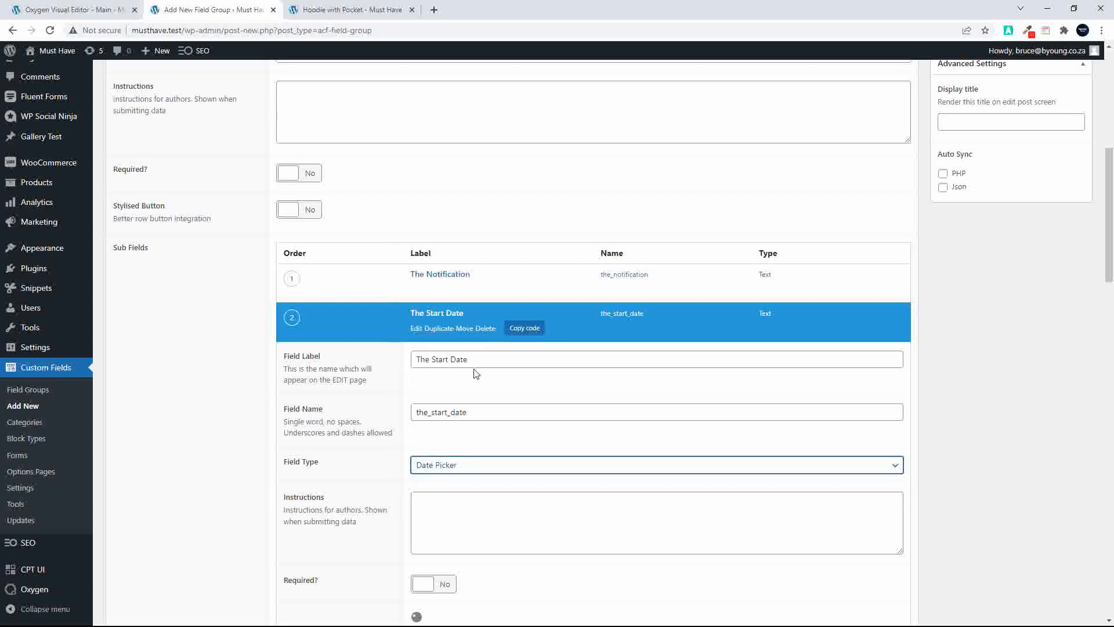
pyautogui.click(437, 321)
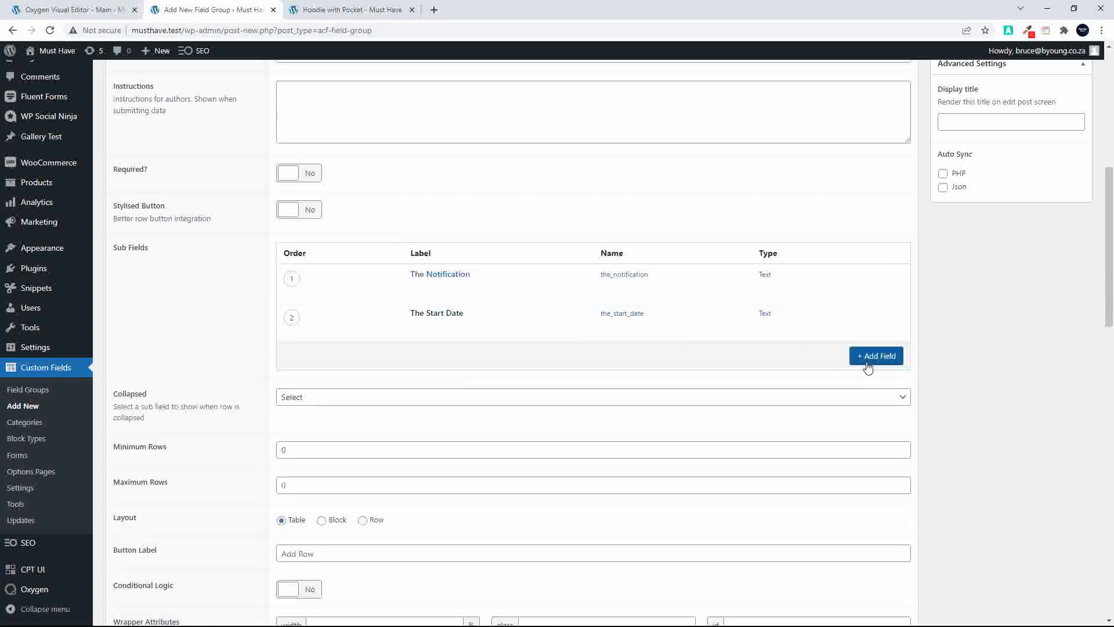
# Add a sub field labelled "The End Date" to the repeater, set its type to Date Picker, and collapse its settings
pyautogui.click(867, 363)
pyautogui.write('The End Dat')
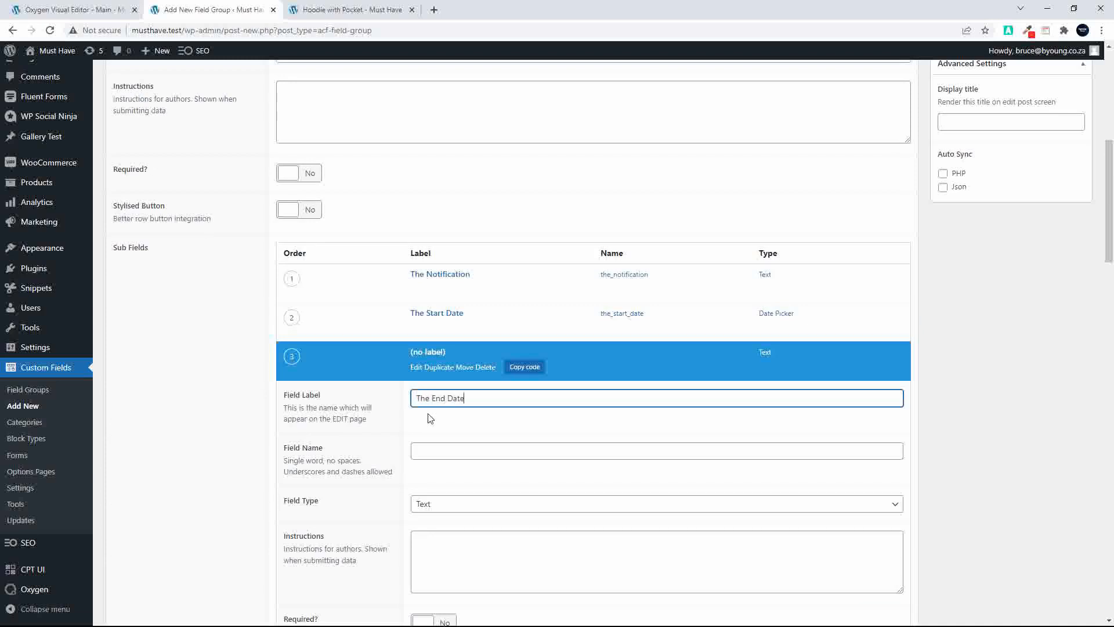
pyautogui.write('e')
pyautogui.click(427, 450)
pyautogui.click(436, 504)
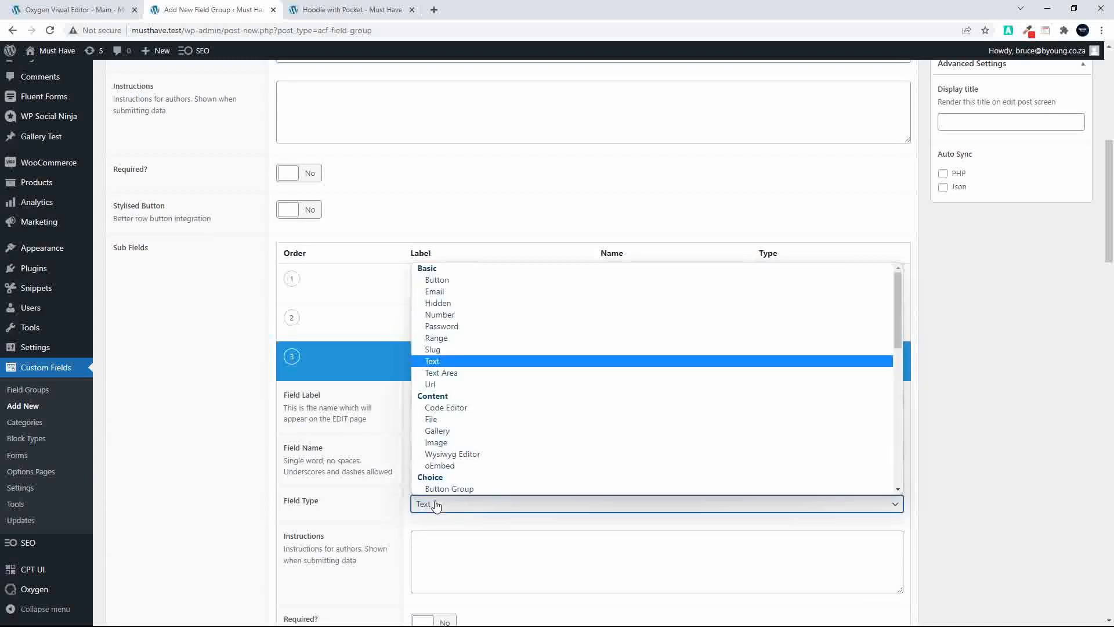
pyautogui.scroll(-5, 507, 421)
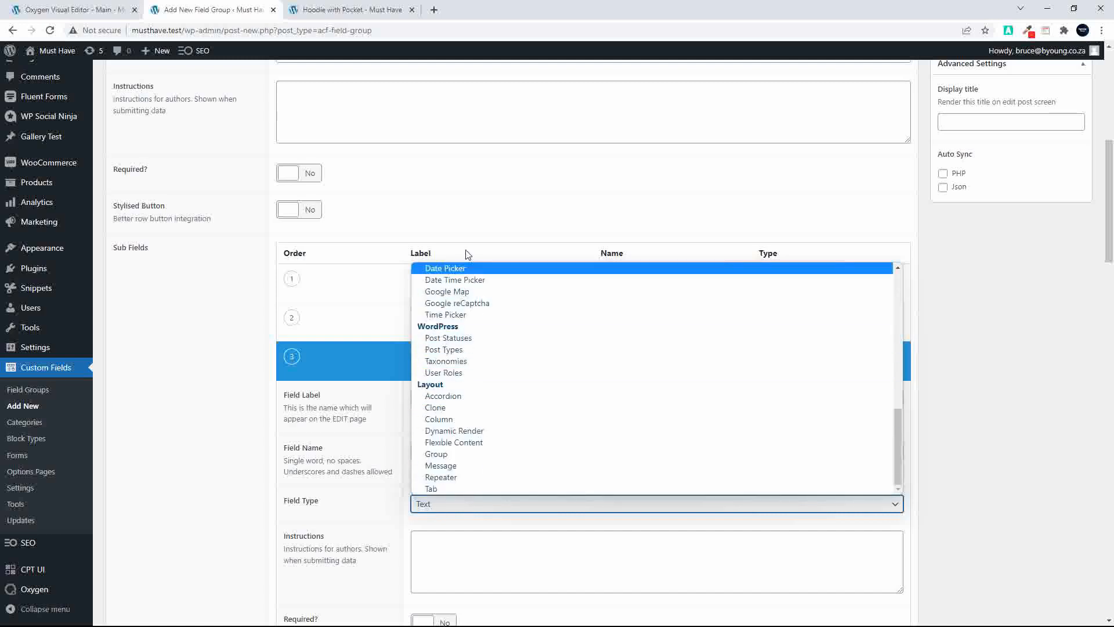
pyautogui.click(494, 272)
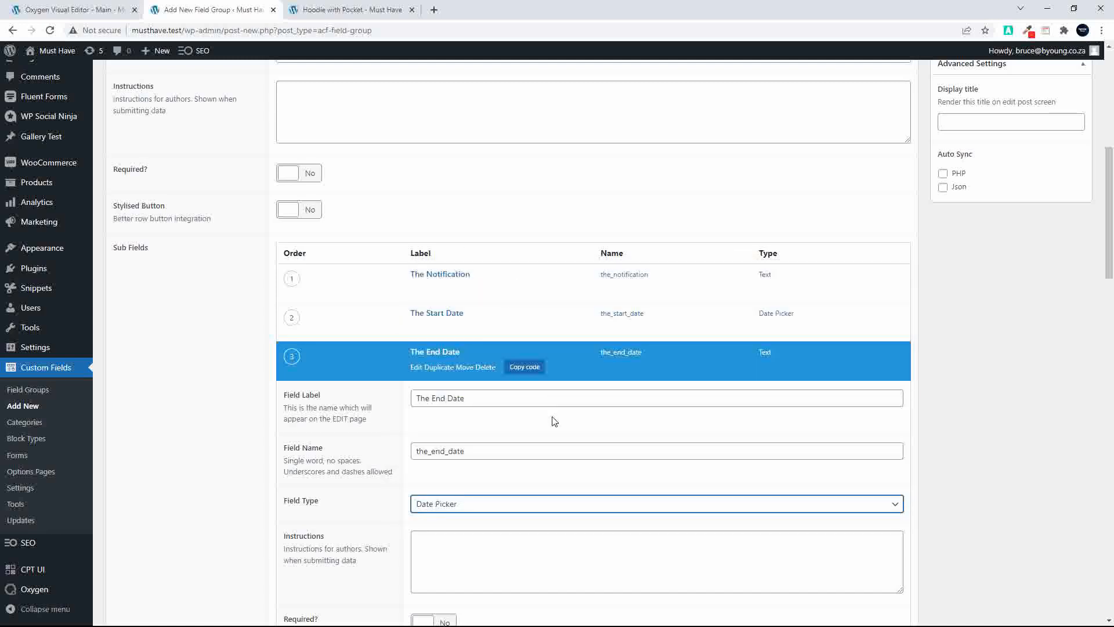
pyautogui.scroll(2, 554, 421)
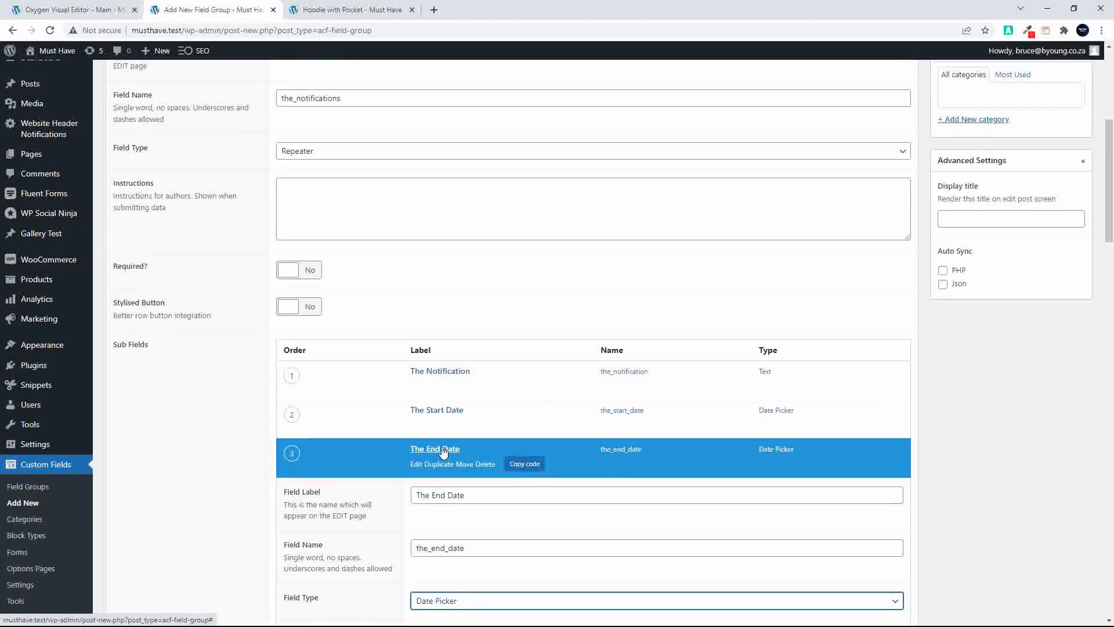
pyautogui.click(437, 467)
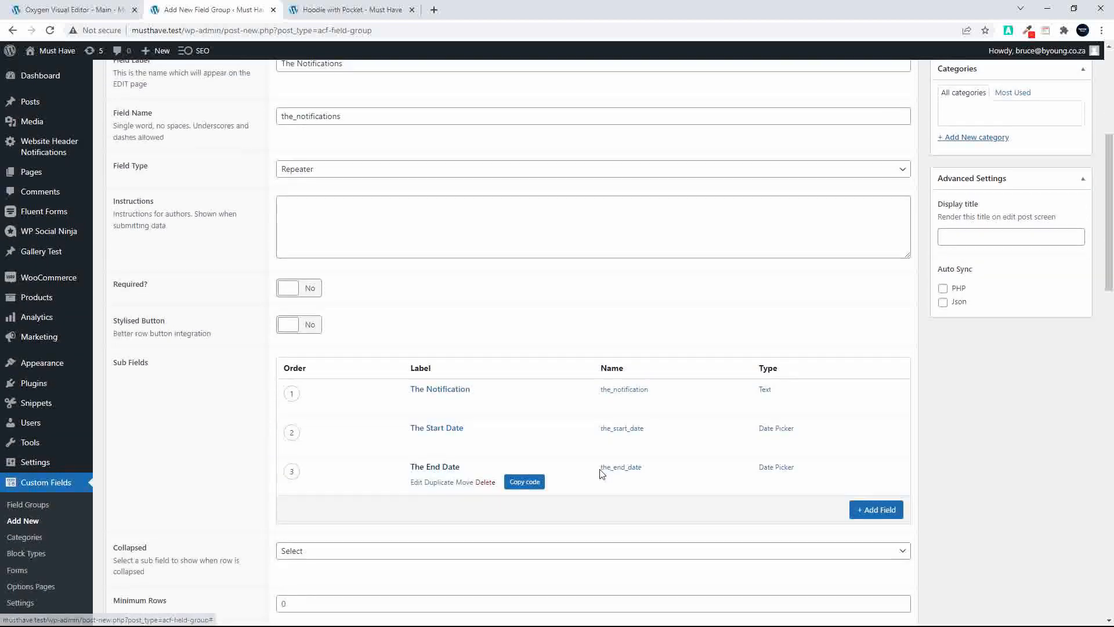
# Add a sub field labelled "The Link" to the repeater, set its type to Url, and collapse its settings
pyautogui.scroll(-2, 601, 474)
pyautogui.click(888, 395)
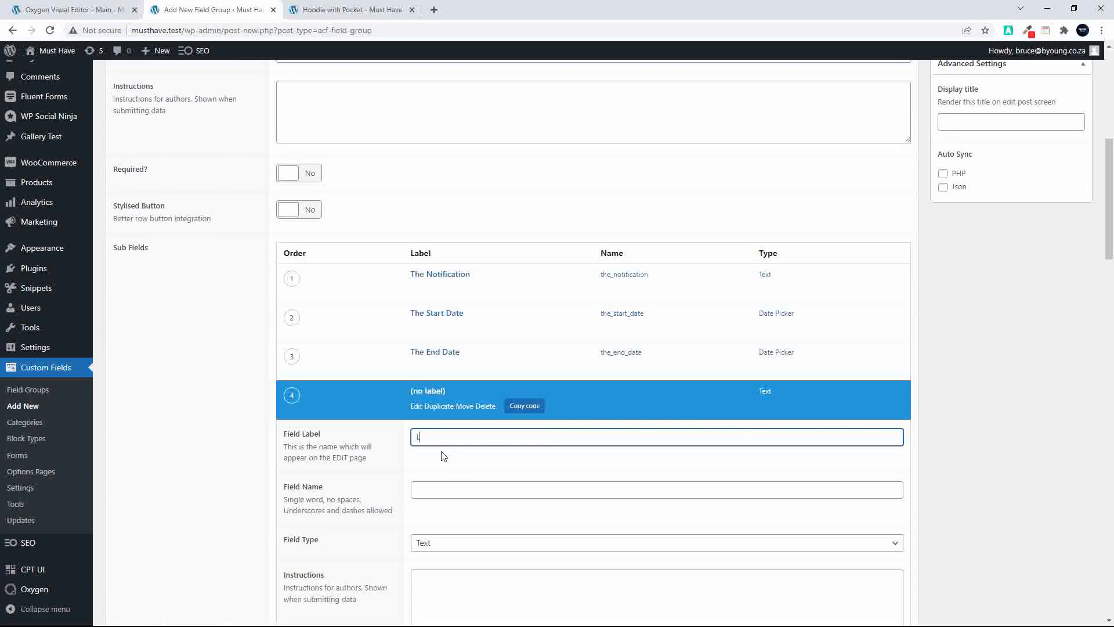
pyautogui.write('The Lin')
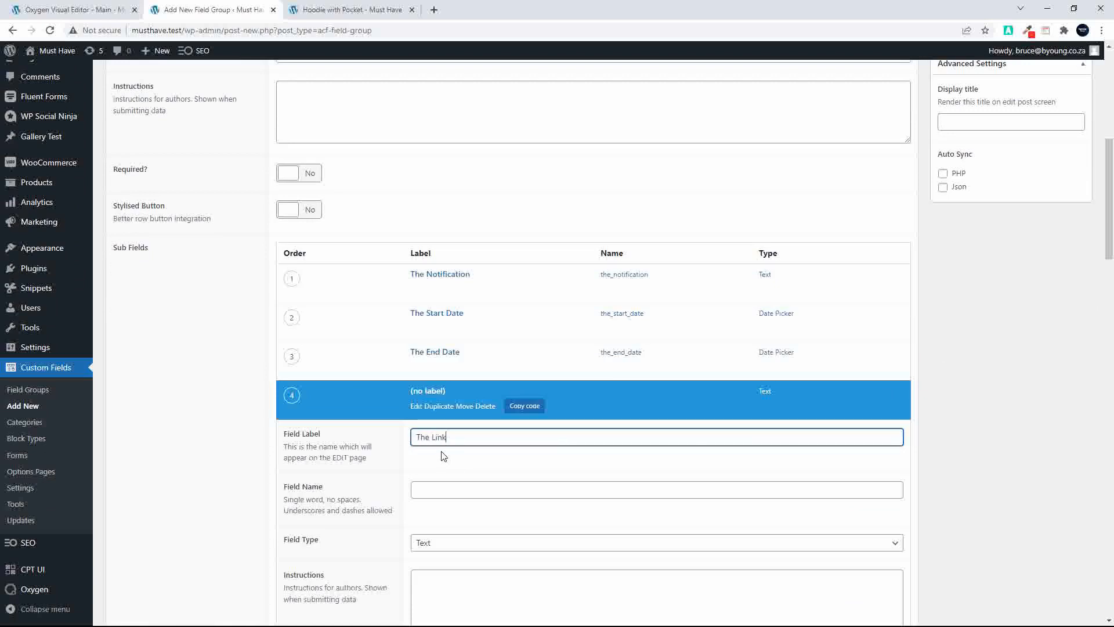
pyautogui.write('k')
pyautogui.click(439, 489)
pyautogui.click(442, 544)
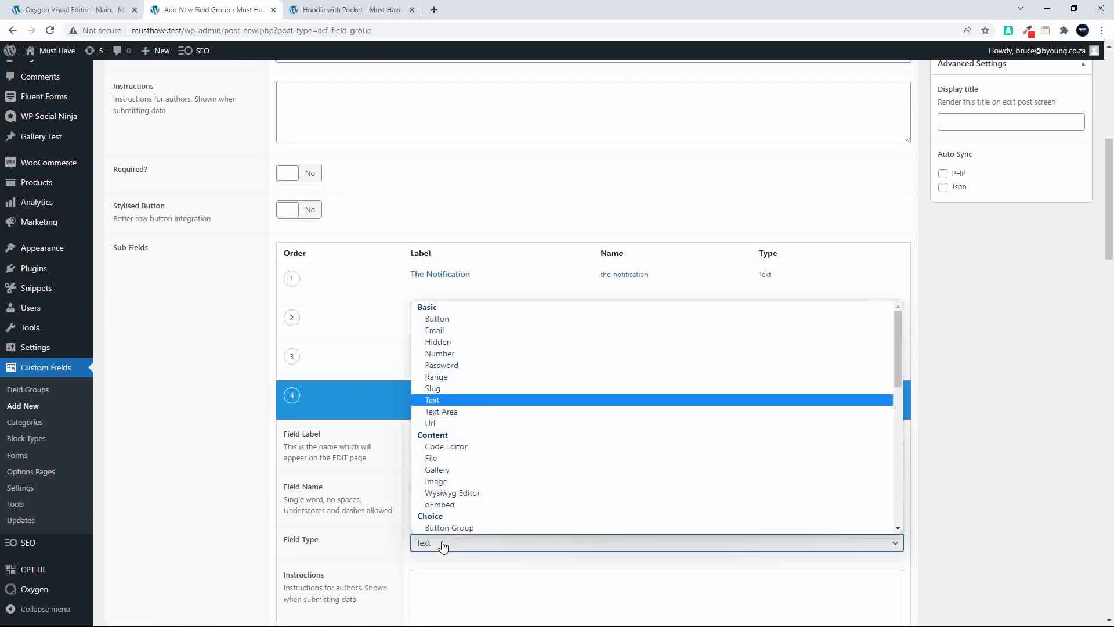
pyautogui.click(457, 424)
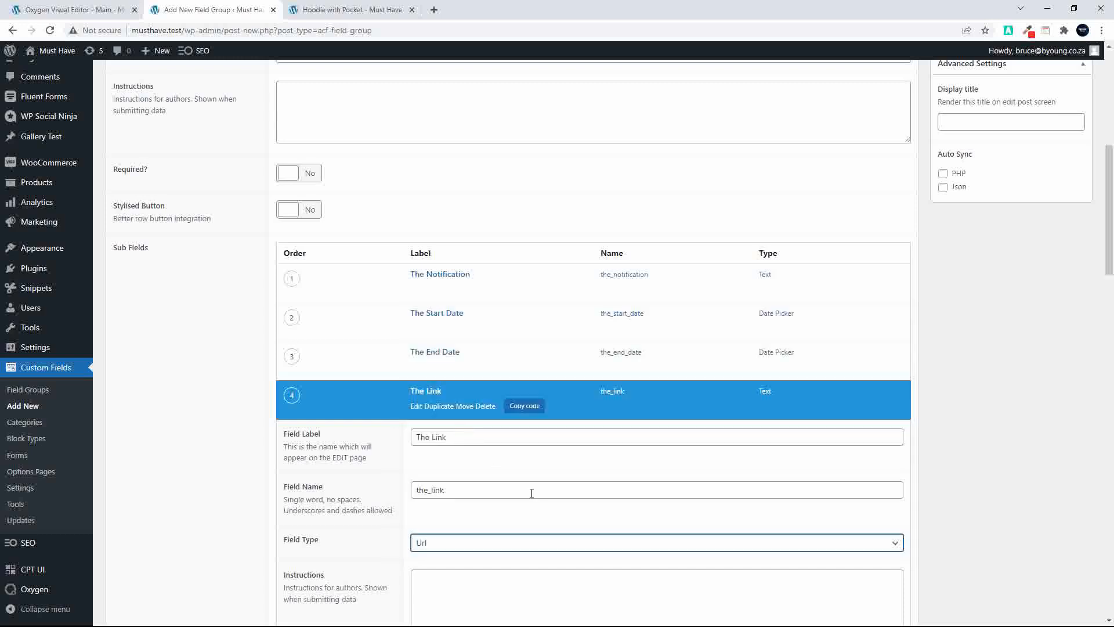
pyautogui.click(437, 413)
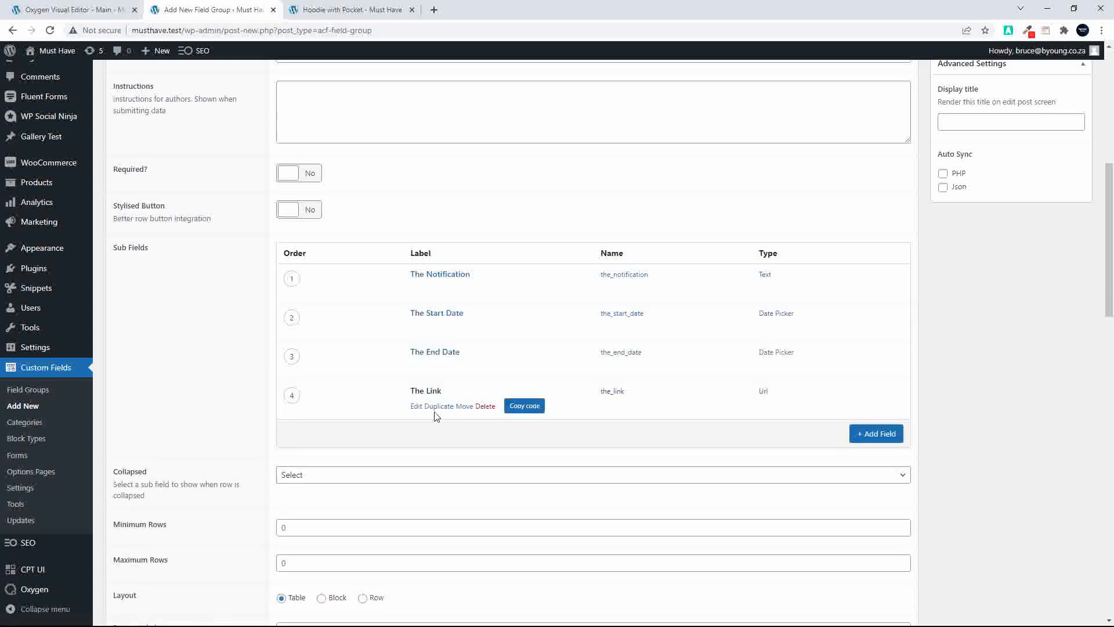
# Add a sub field labelled "The Colors" with the name the_colors to the repeater, and set its type to Select
pyautogui.click(876, 434)
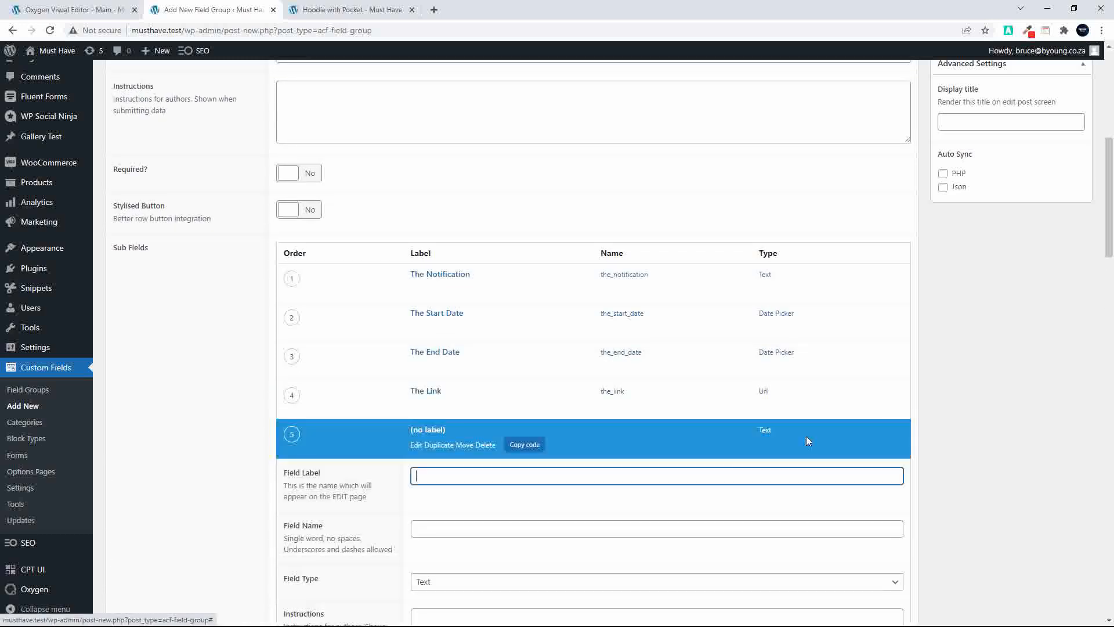
pyautogui.write('The ')
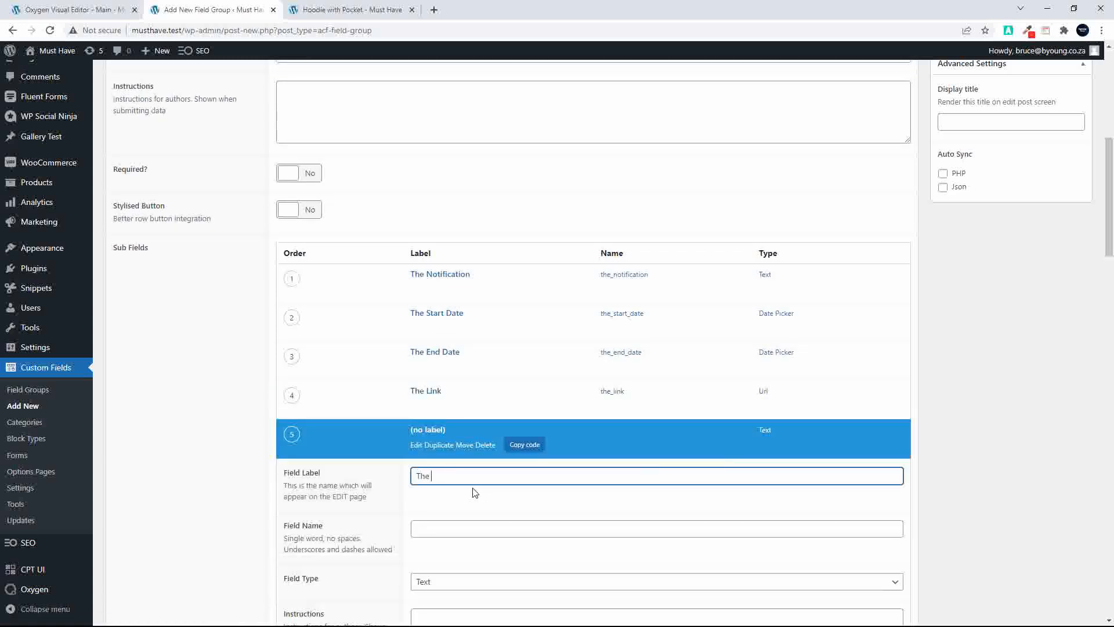
pyautogui.write('Colors')
pyautogui.click(440, 529)
pyautogui.scroll(-3, 499, 548)
pyautogui.click(434, 388)
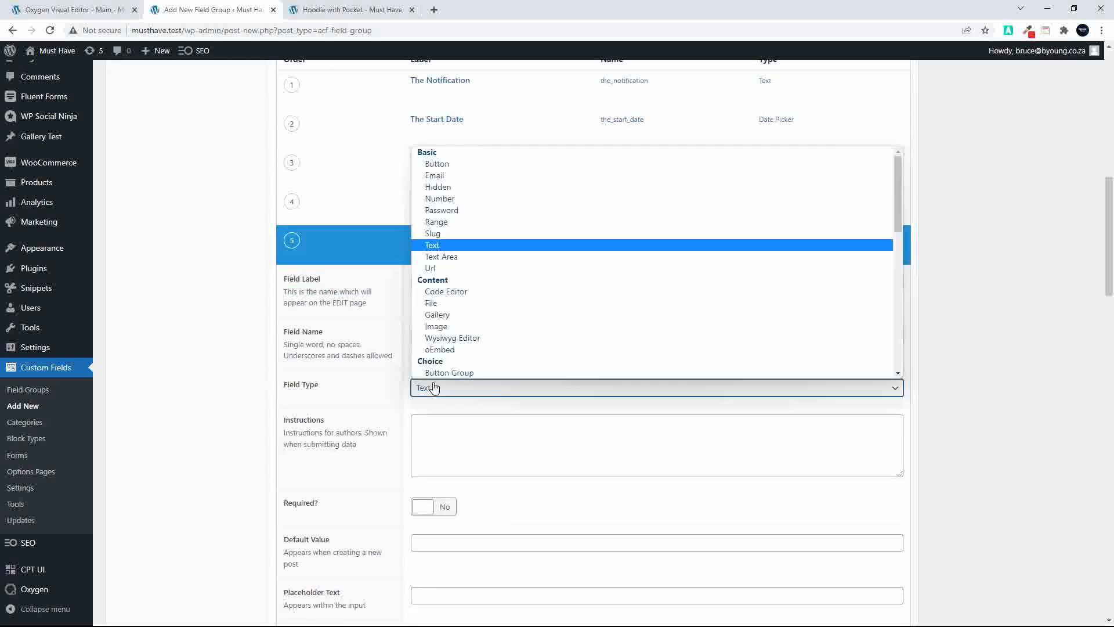
pyautogui.scroll(-3, 506, 312)
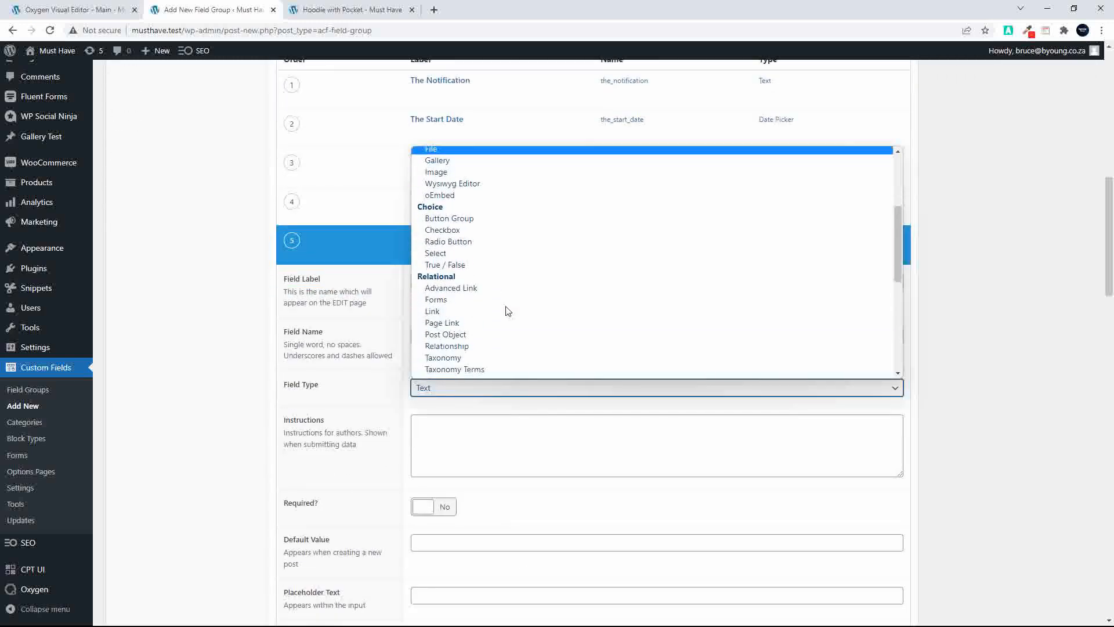
pyautogui.scroll(-1, 507, 312)
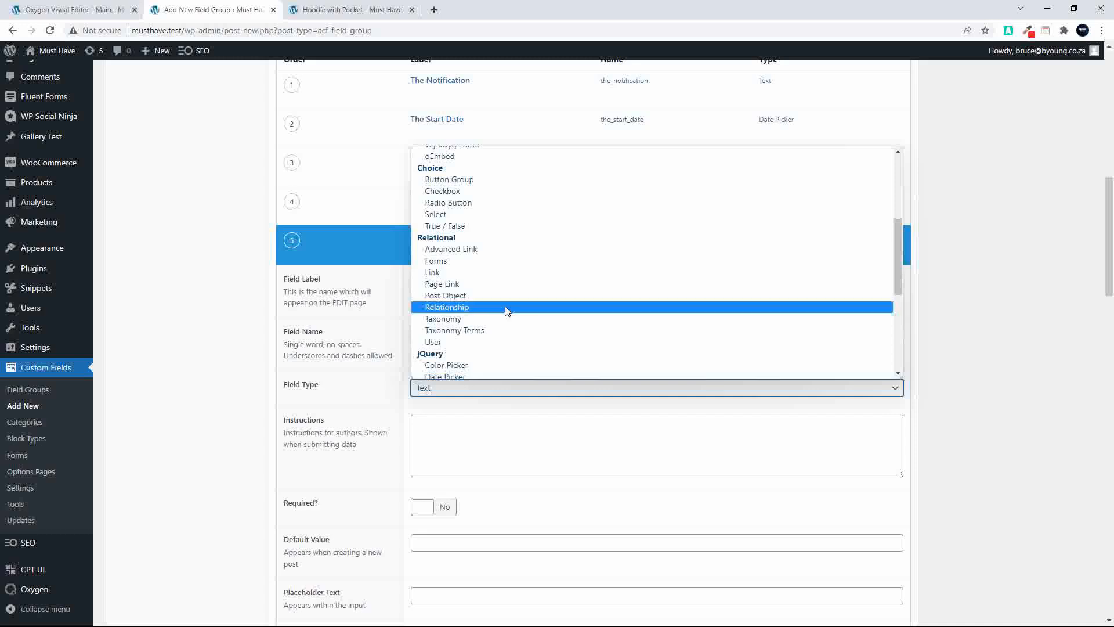
pyautogui.click(493, 215)
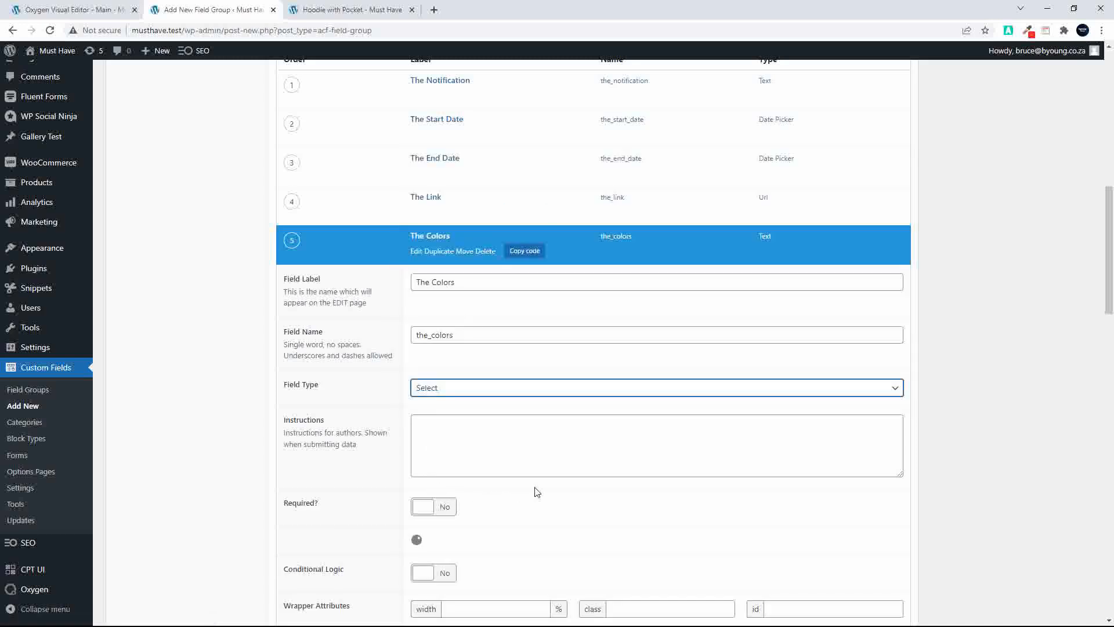
# Enter the choices "the-green : Green", "the-black : Black" and "the-red : Red" for The Colors sub field, one per line
pyautogui.scroll(-2, 535, 490)
pyautogui.scroll(-1, 536, 492)
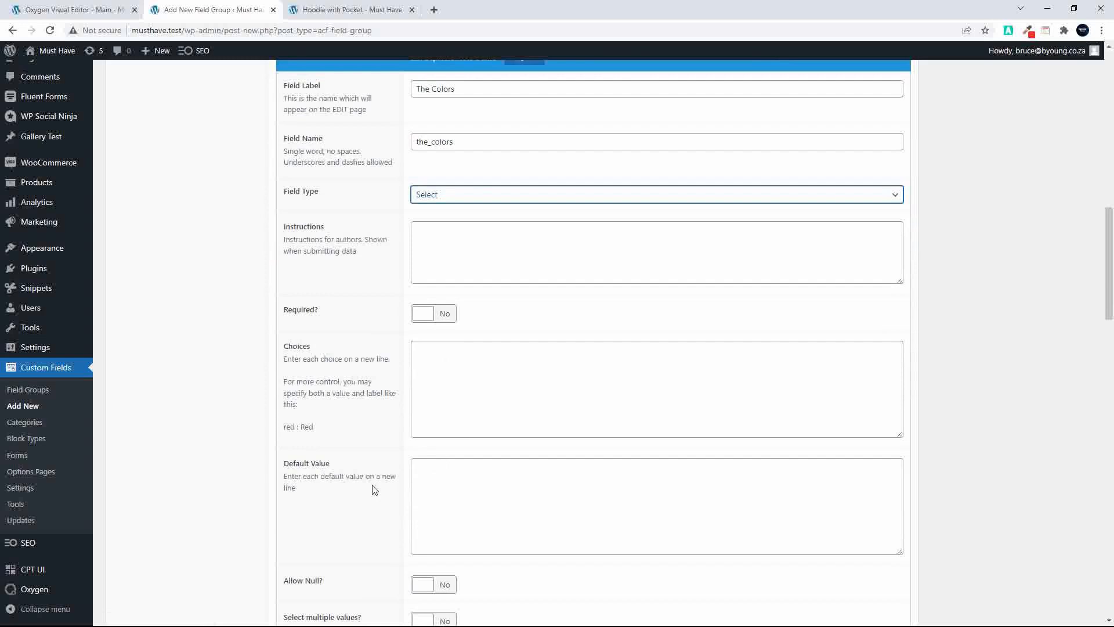
pyautogui.click(451, 362)
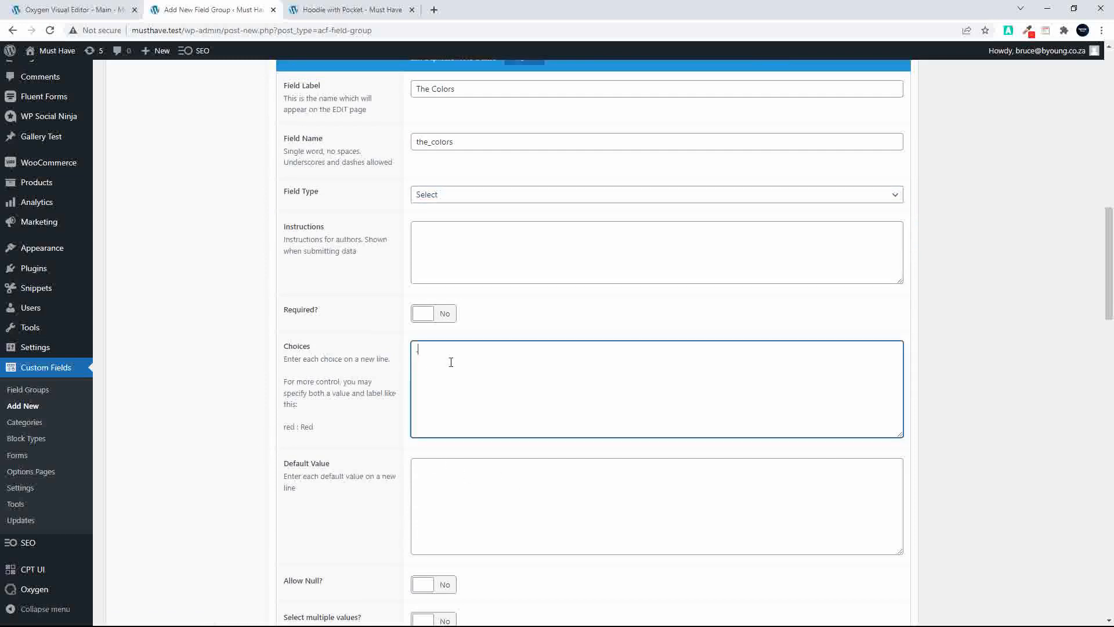
pyautogui.write('.the-')
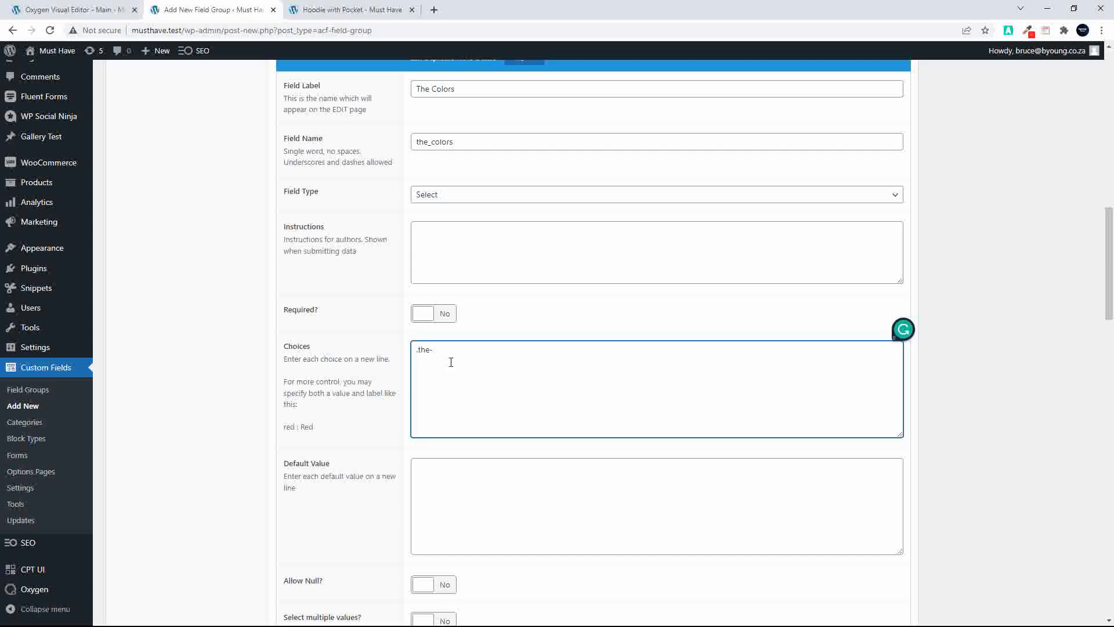
pyautogui.press('BackSpace')
pyautogui.press('BackSpace')
pyautogui.press('BackSpace')
pyautogui.write('the-green : Green')
pyautogui.press('Return')
pyautogui.write('the-black')
pyautogui.write(' : Black ')
pyautogui.write('the')
pyautogui.write('-re')
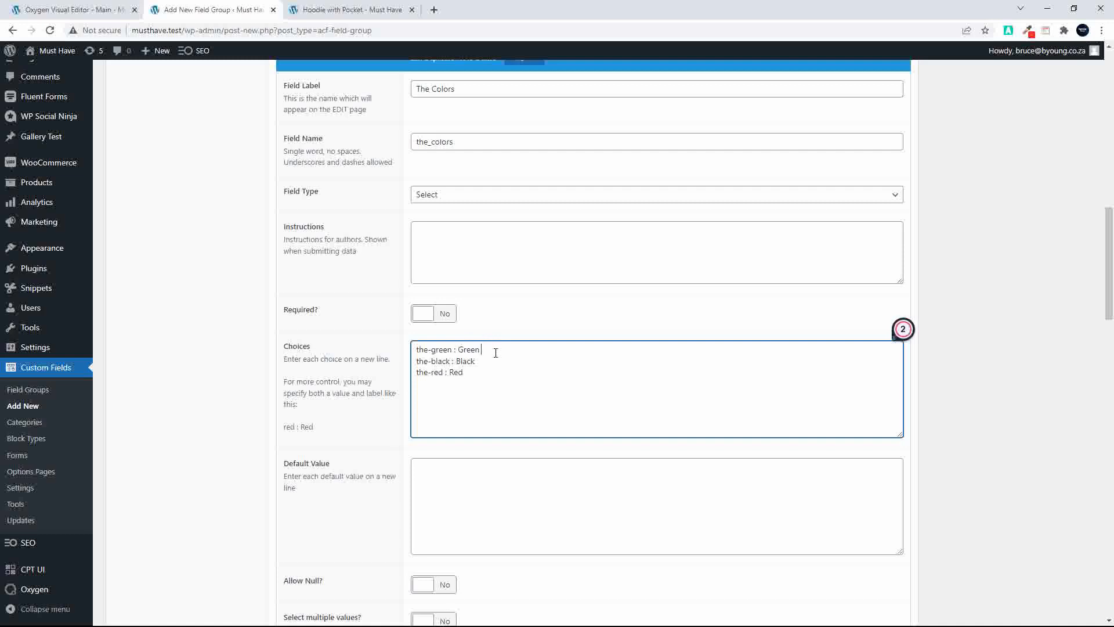
# Append the word "Background" to the green, black and red choice labels
pyautogui.write('Background')
pyautogui.doubleClick(495, 352)
pyautogui.hotkey('ctrl', 'c')
pyautogui.click(482, 367)
pyautogui.hotkey('ctrl', 'v')
pyautogui.hotkey('ctrl', 'v')
# Collapse The Colors sub field's settings and publish the Header Notifications field group
pyautogui.scroll(7, 552, 409)
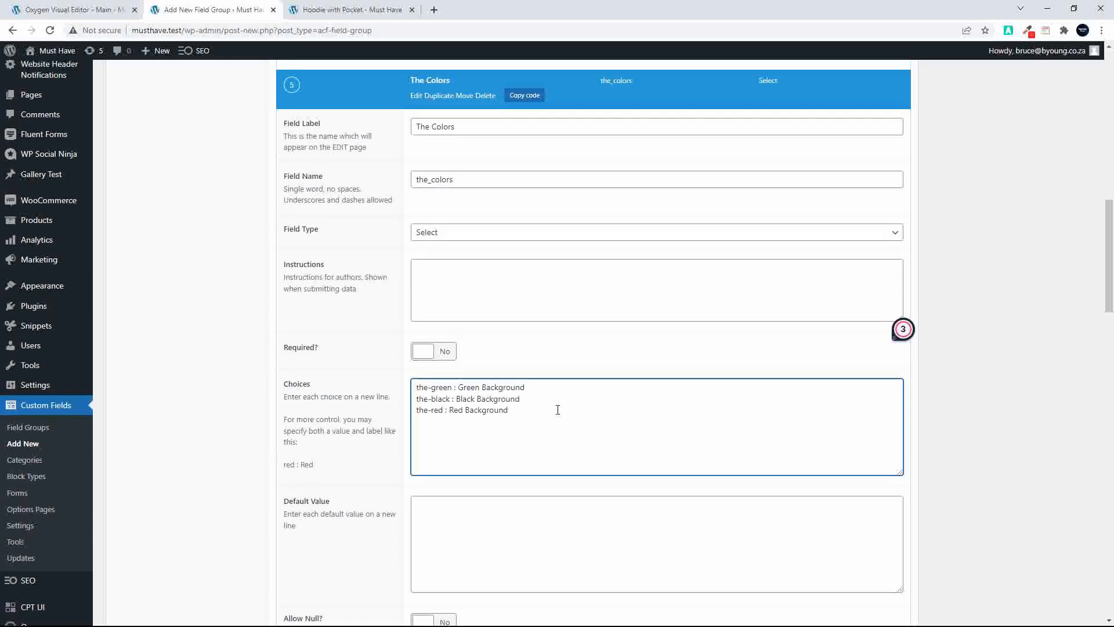
pyautogui.scroll(-5, 602, 400)
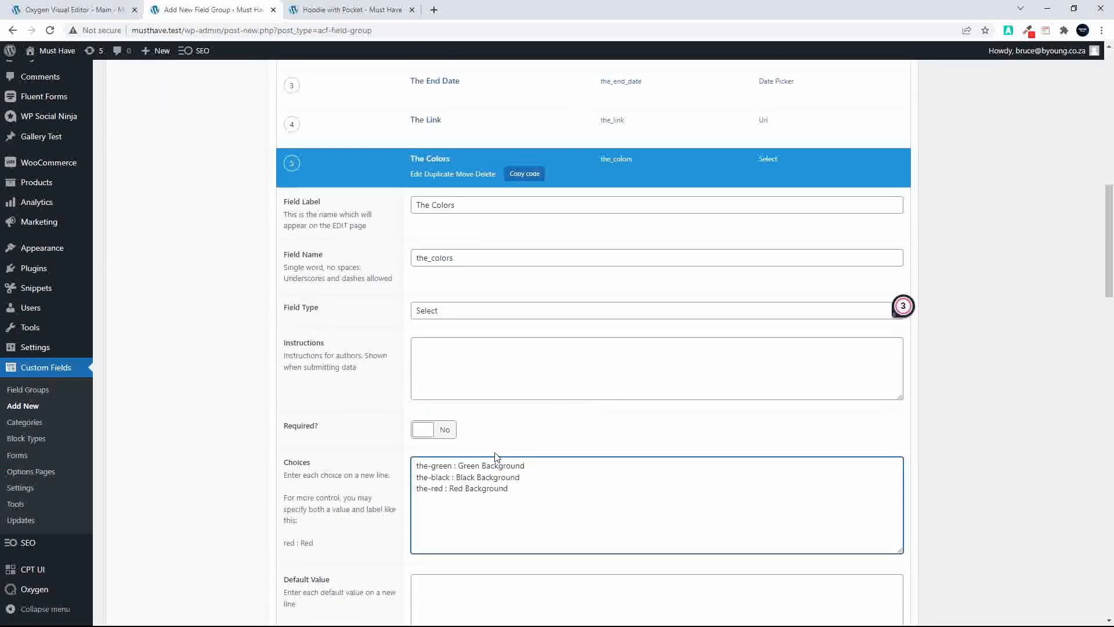
pyautogui.moveTo(520, 476); pyautogui.dragTo(408, 477)
pyautogui.scroll(7, 753, 451)
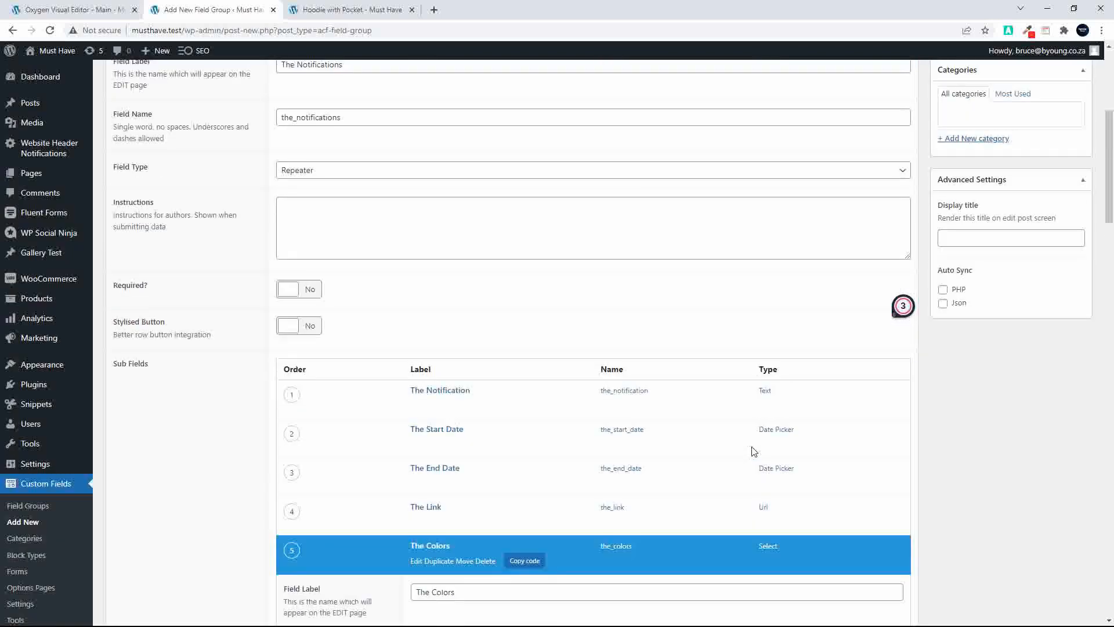
pyautogui.click(434, 546)
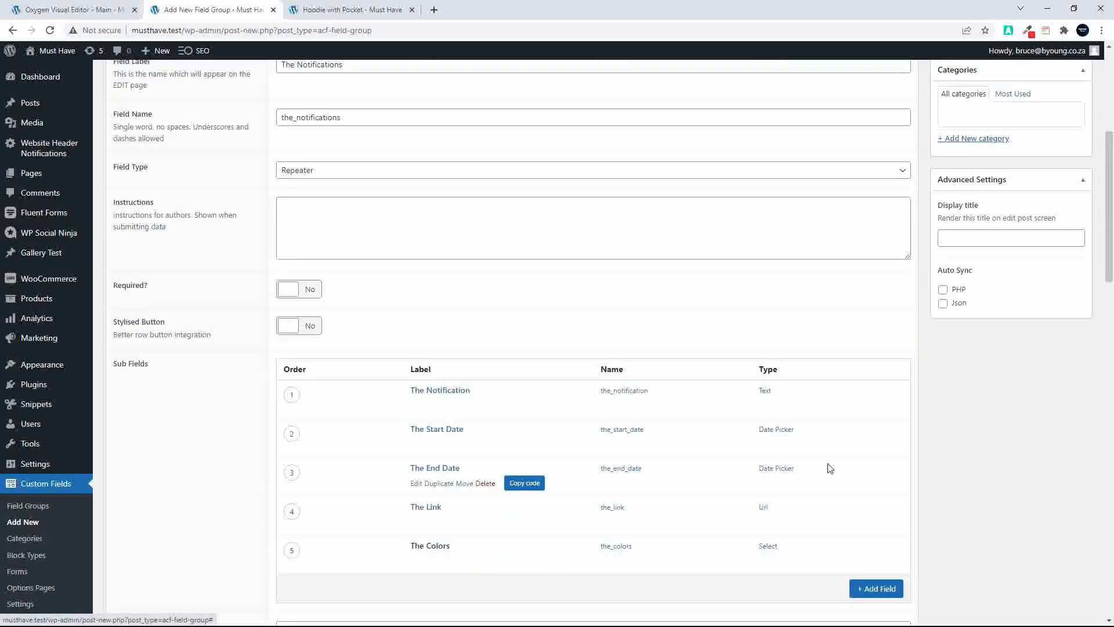
pyautogui.scroll(5, 1049, 484)
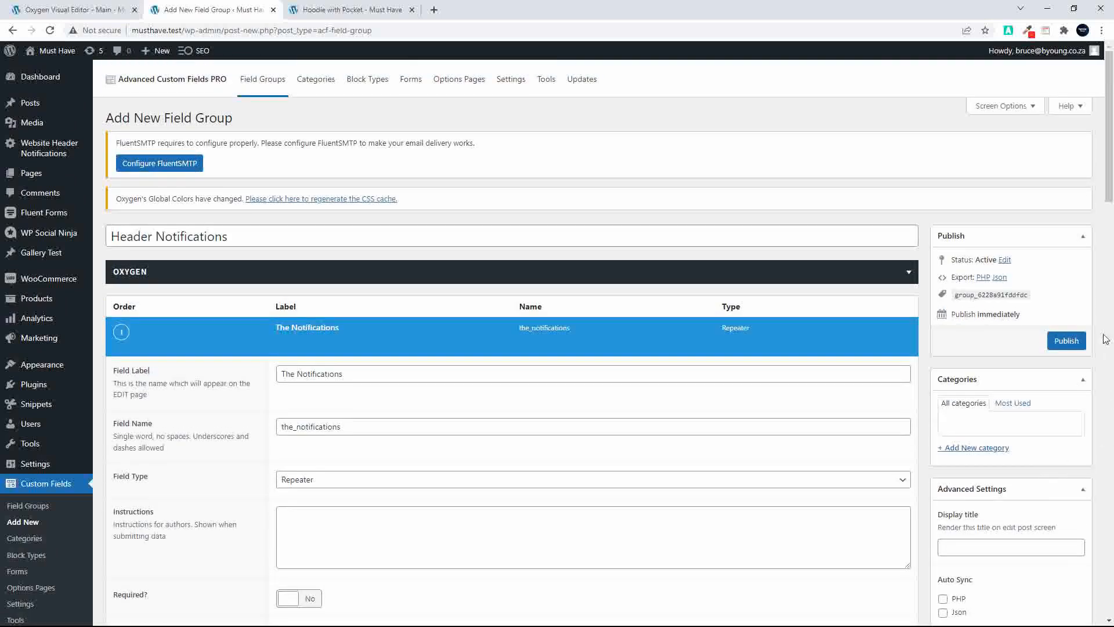
pyautogui.click(1065, 341)
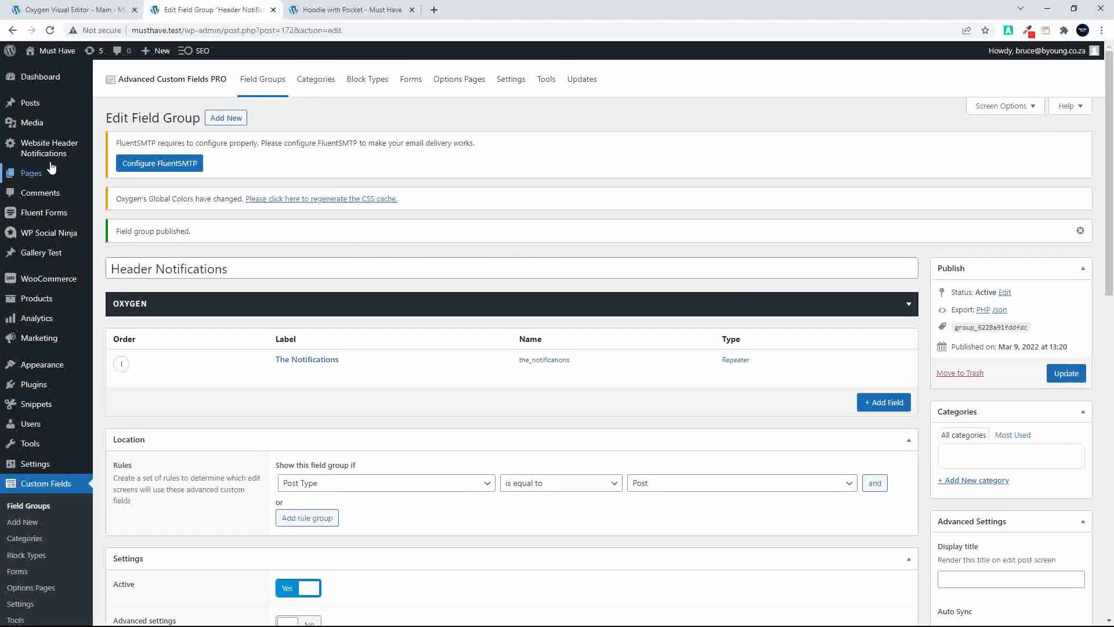
# Move the Website Header Notifications options page to the trash and start a new options page titled "The Notifications"
pyautogui.click(467, 89)
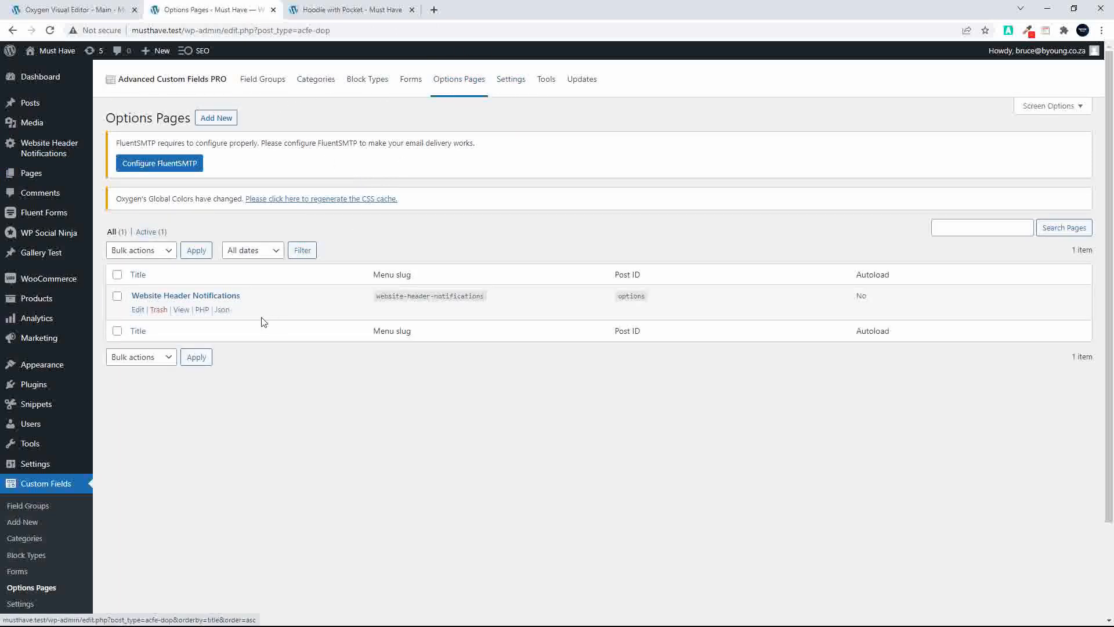
pyautogui.click(157, 311)
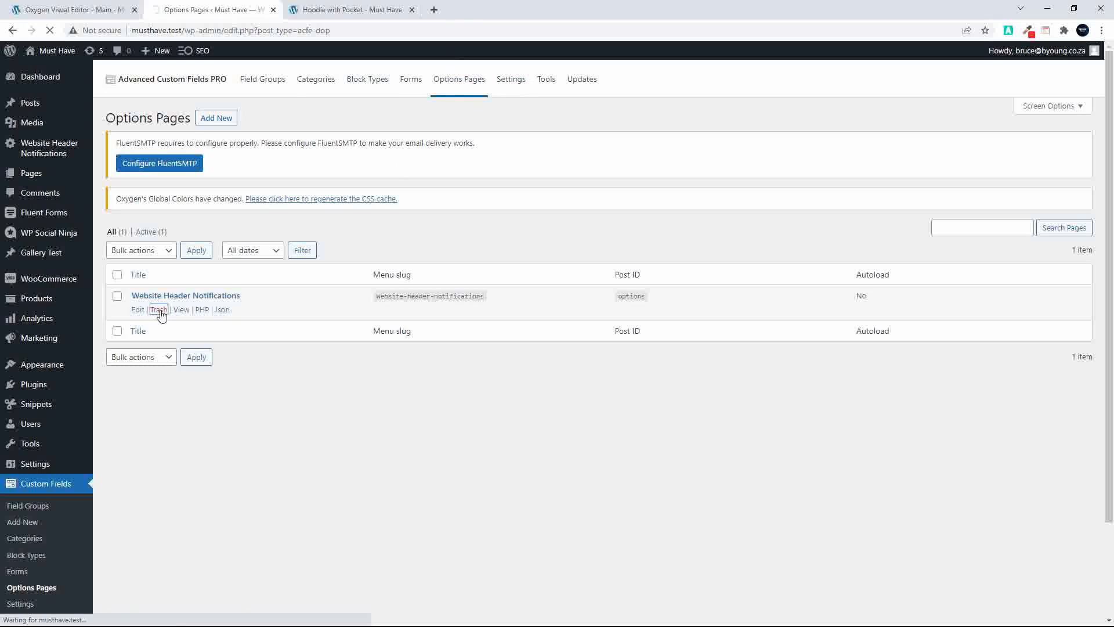
pyautogui.click(217, 120)
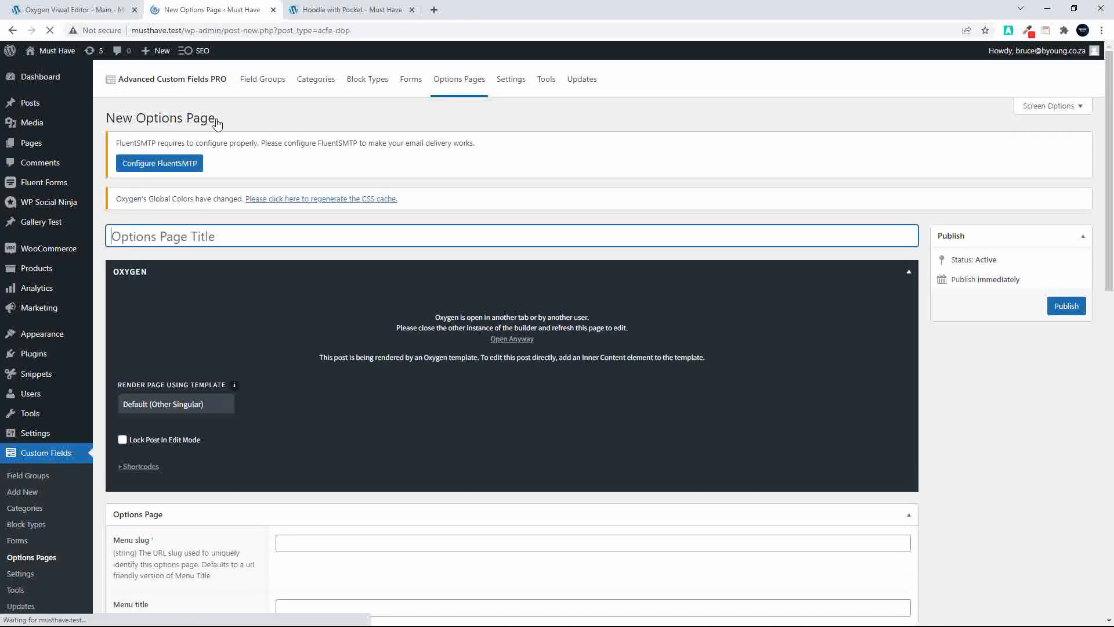
pyautogui.write('The Notifications')
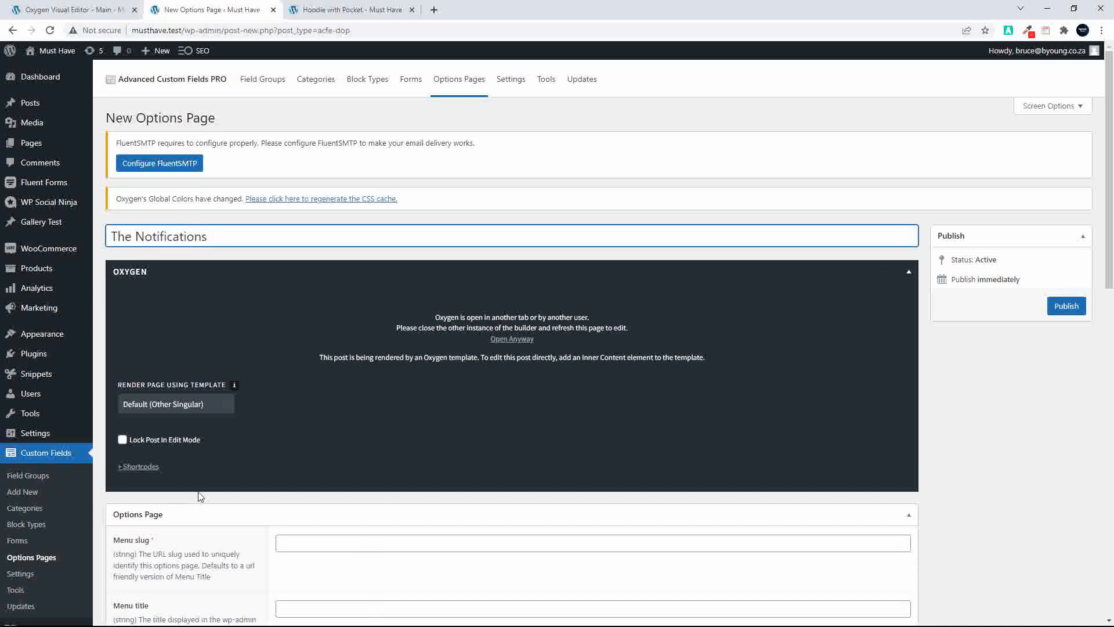
# Set the new options page's menu slug to the-notifications and publish the page
pyautogui.click(313, 544)
pyautogui.write('the')
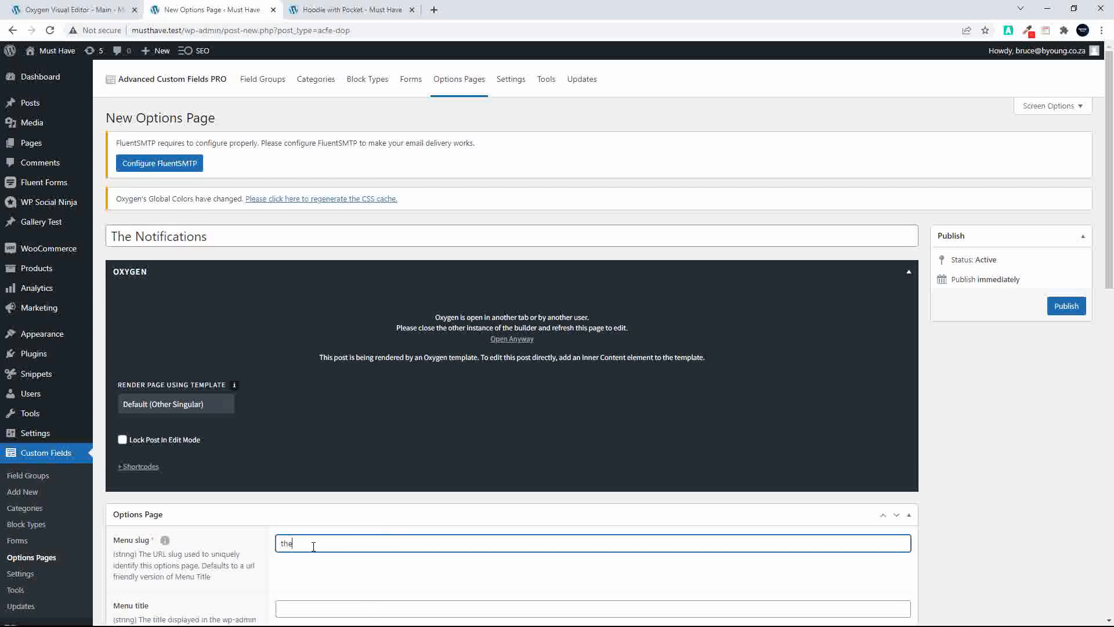
pyautogui.write('-notifications')
pyautogui.scroll(-3, 290, 413)
pyautogui.scroll(-1, 296, 418)
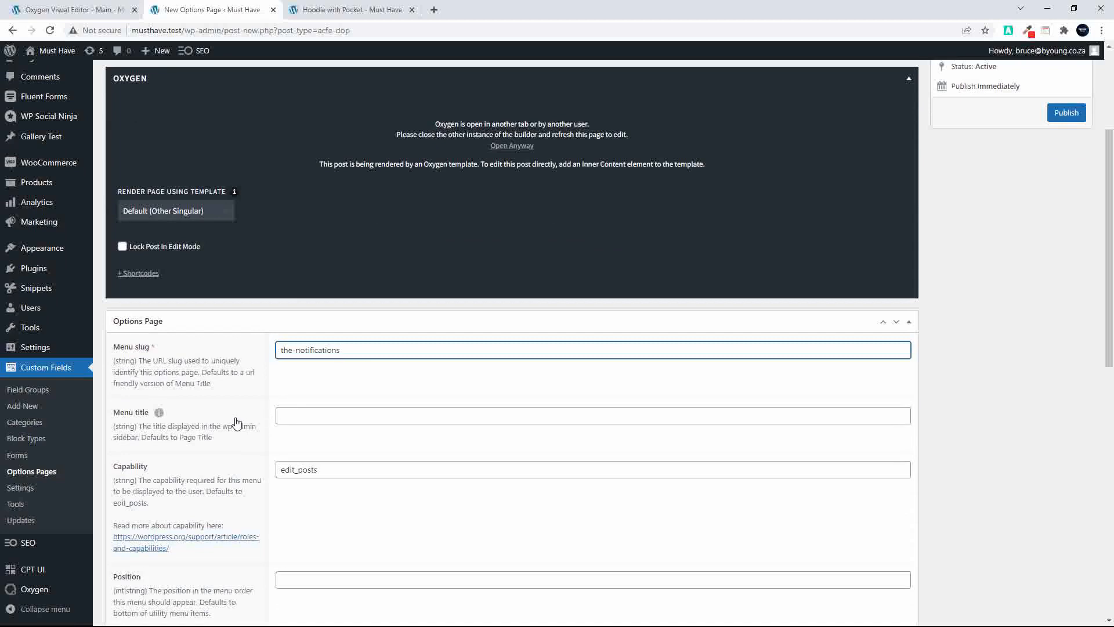
pyautogui.scroll(-4, 231, 452)
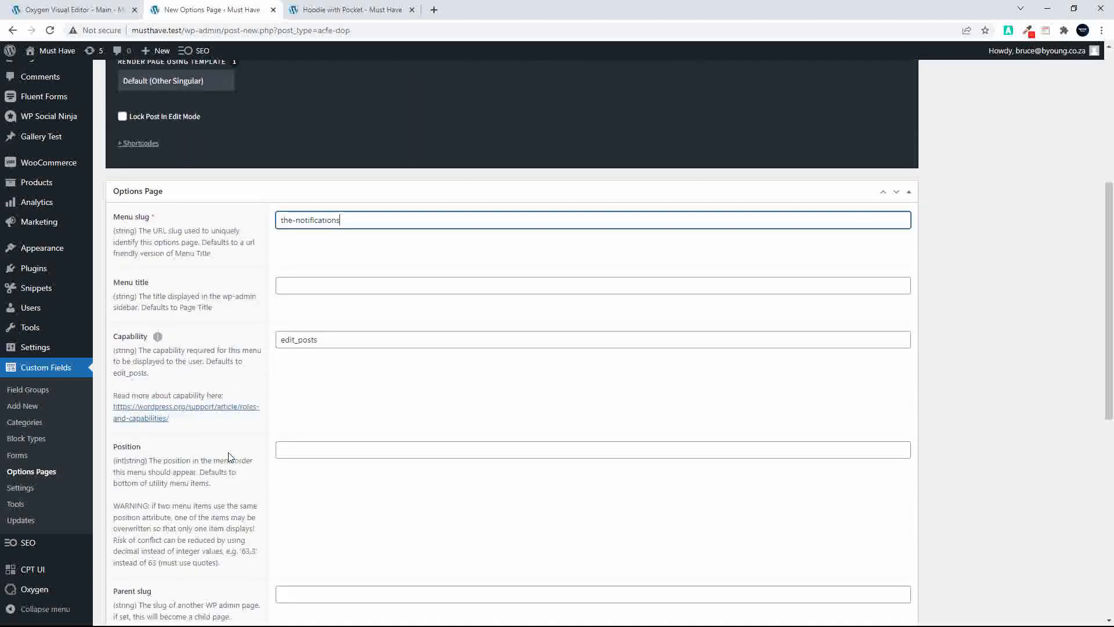
pyautogui.scroll(-5, 229, 452)
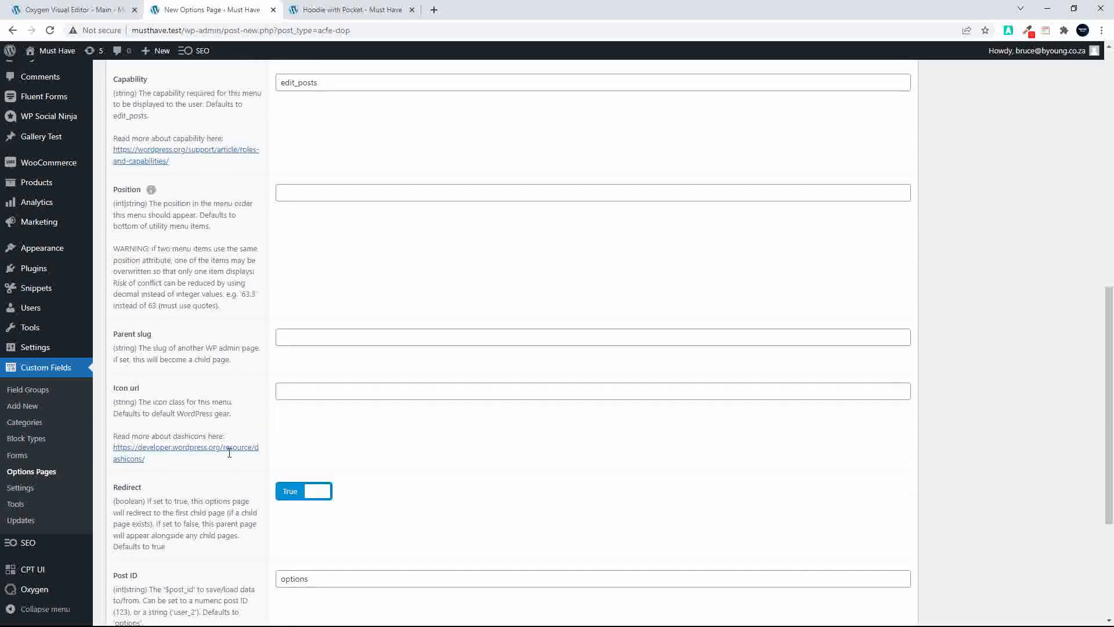
pyautogui.scroll(9, 229, 453)
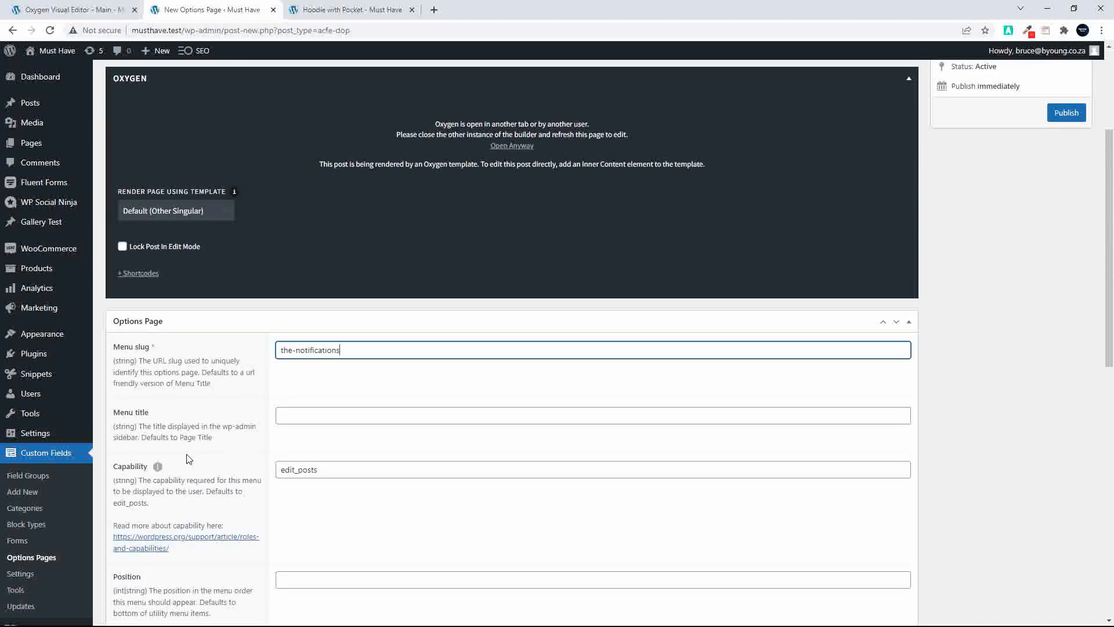
pyautogui.scroll(-3, 188, 458)
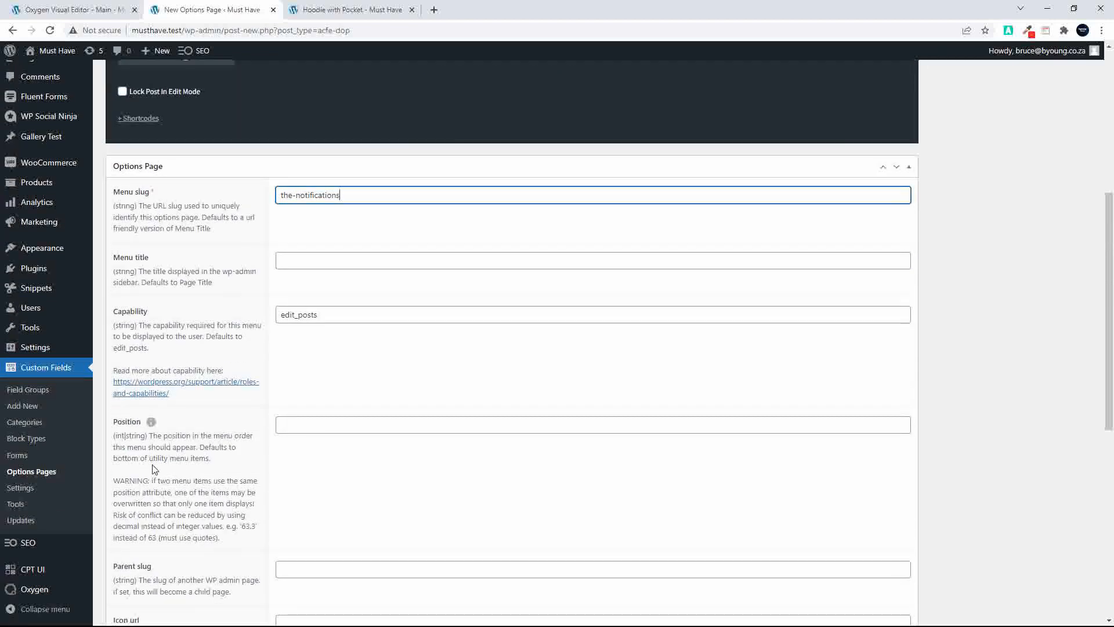
pyautogui.scroll(6, 607, 454)
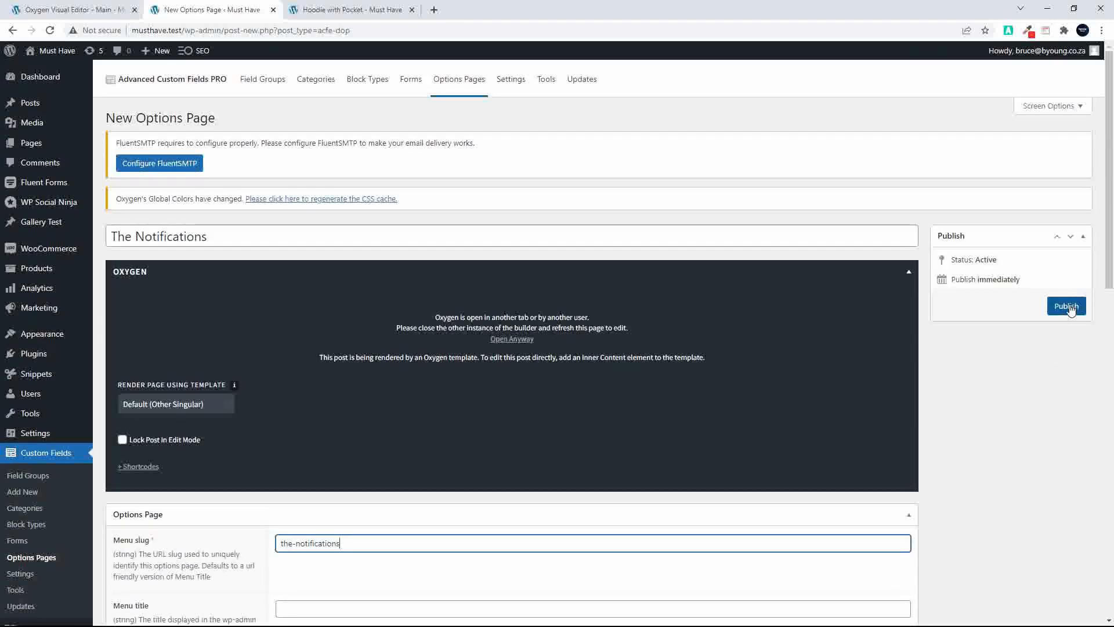
pyautogui.click(1065, 305)
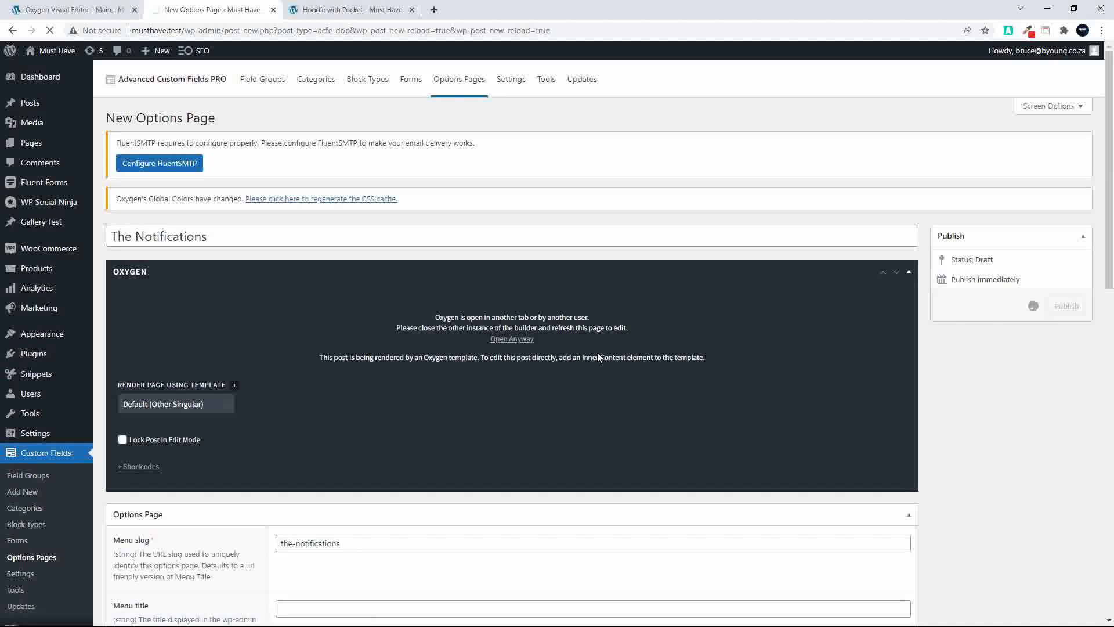
# Set The Notifications options page's menu position to 12 and update the page
pyautogui.moveTo(60, 352)
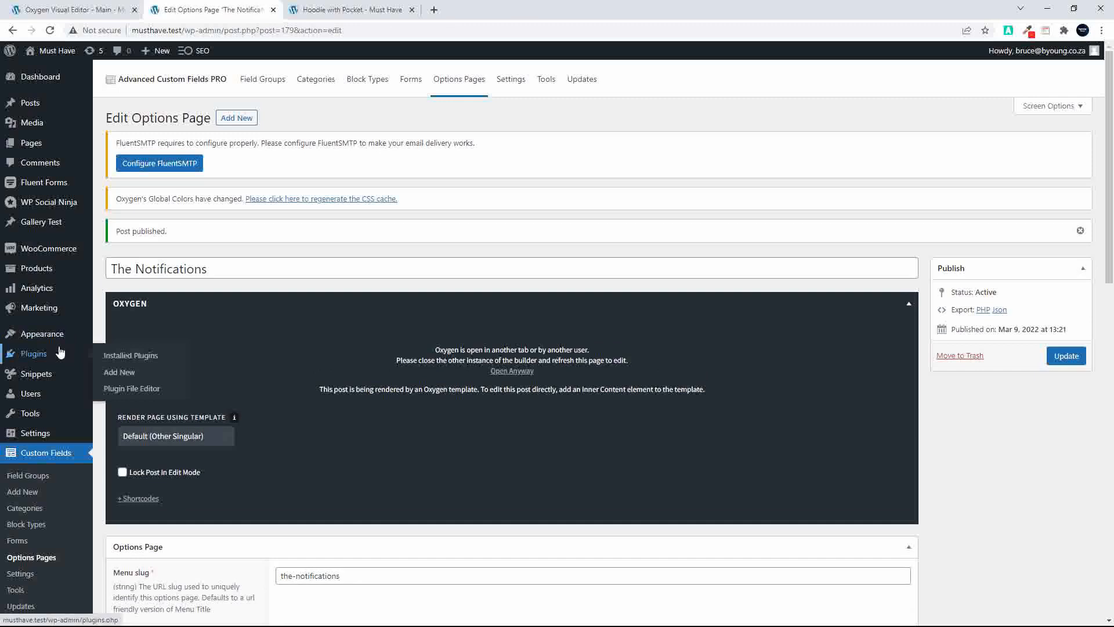
pyautogui.scroll(-5, 60, 352)
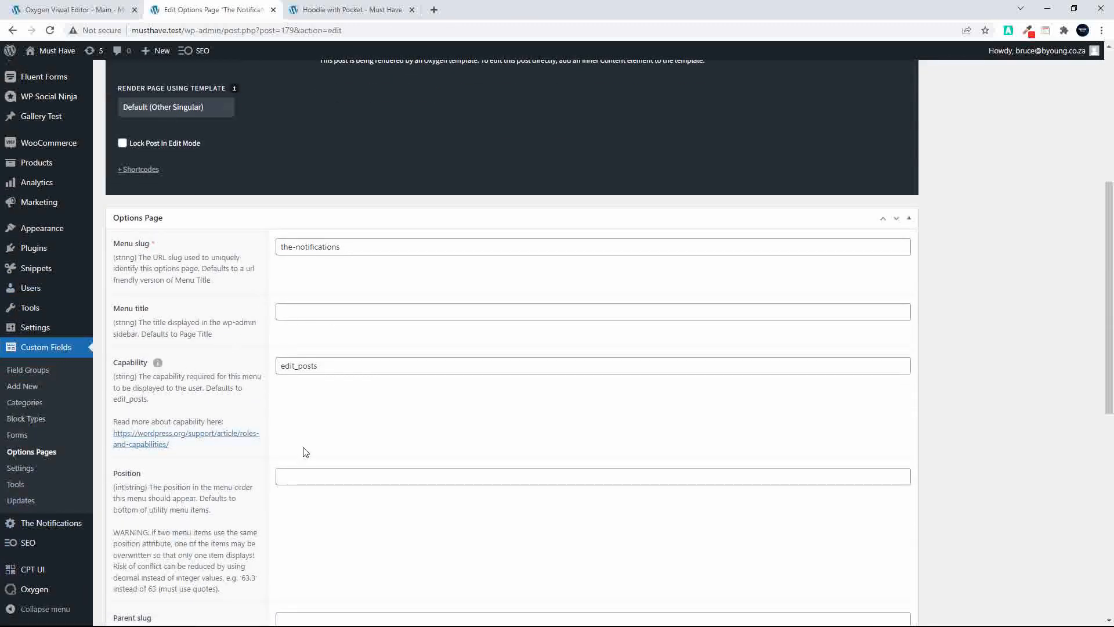
pyautogui.click(314, 480)
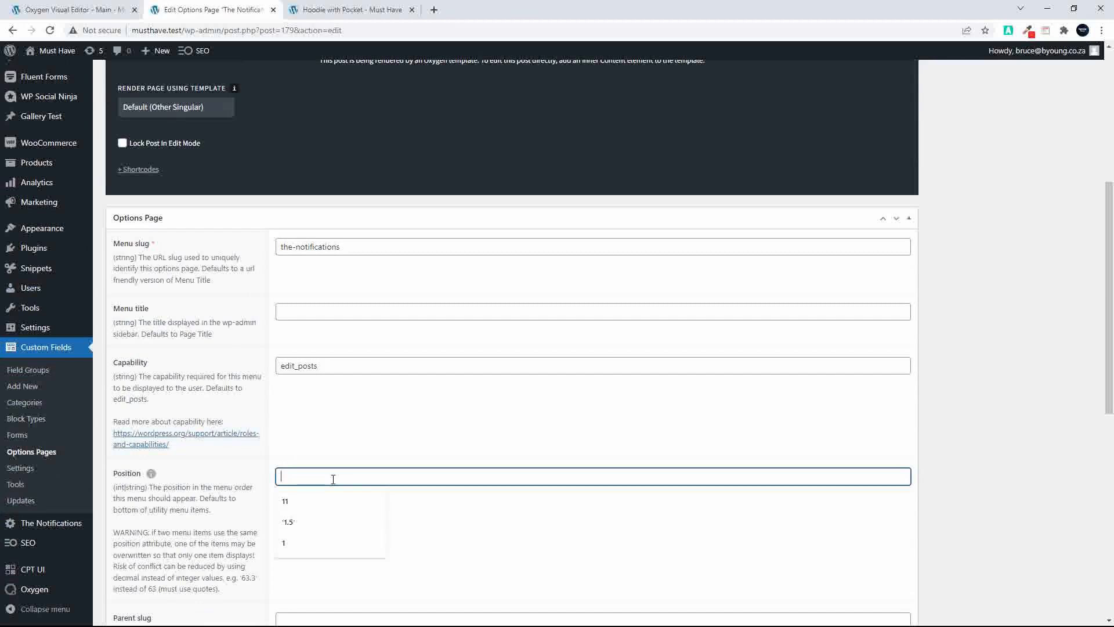
pyautogui.write('12')
pyautogui.click(54, 393)
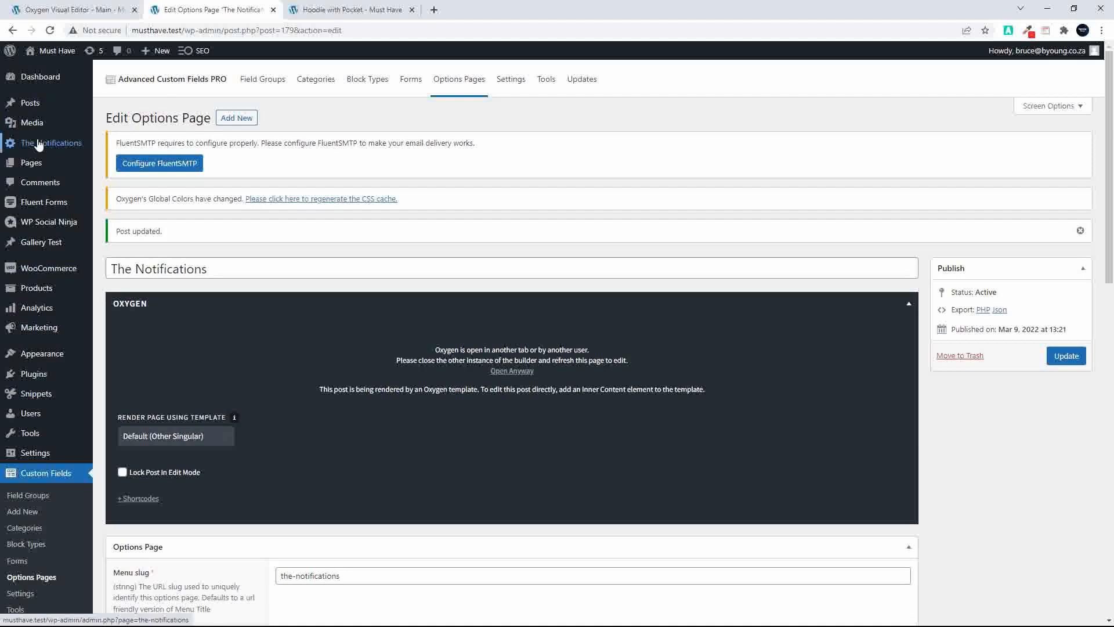
# Set the Header Notifications field group's location rule to Options Page is equal to The Notifications and update the group
pyautogui.click(253, 82)
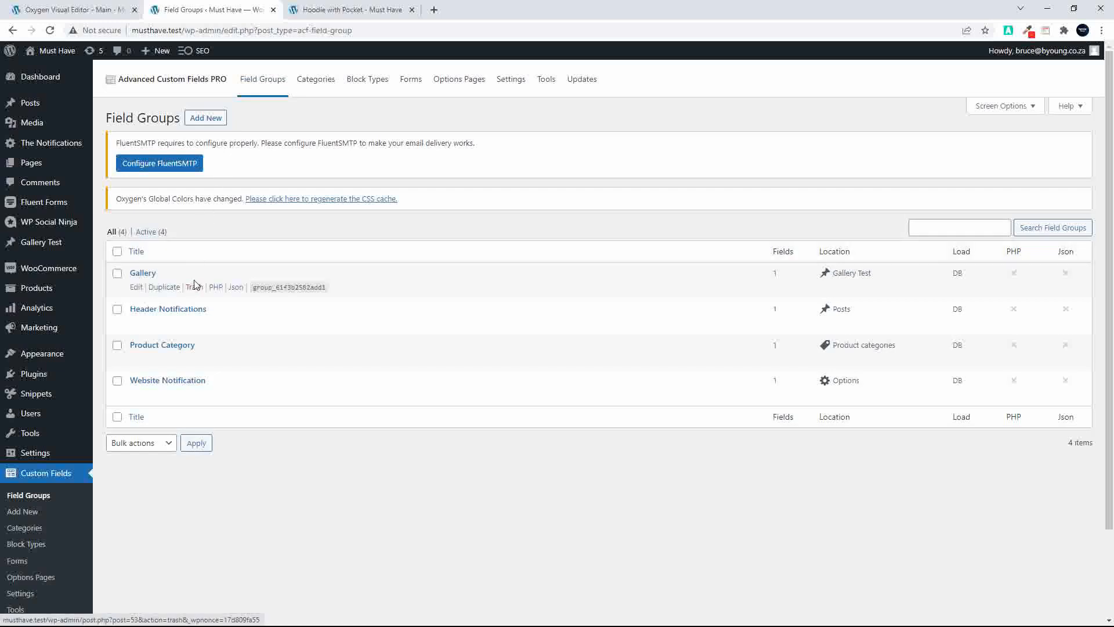
pyautogui.click(162, 313)
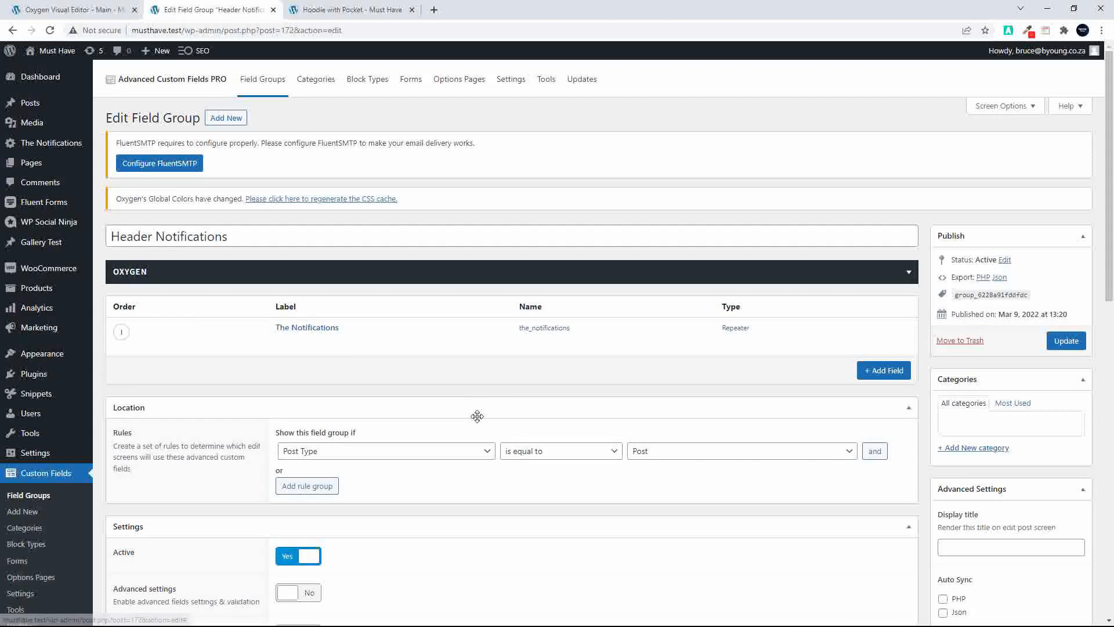
pyautogui.click(407, 451)
pyautogui.scroll(-3, 394, 393)
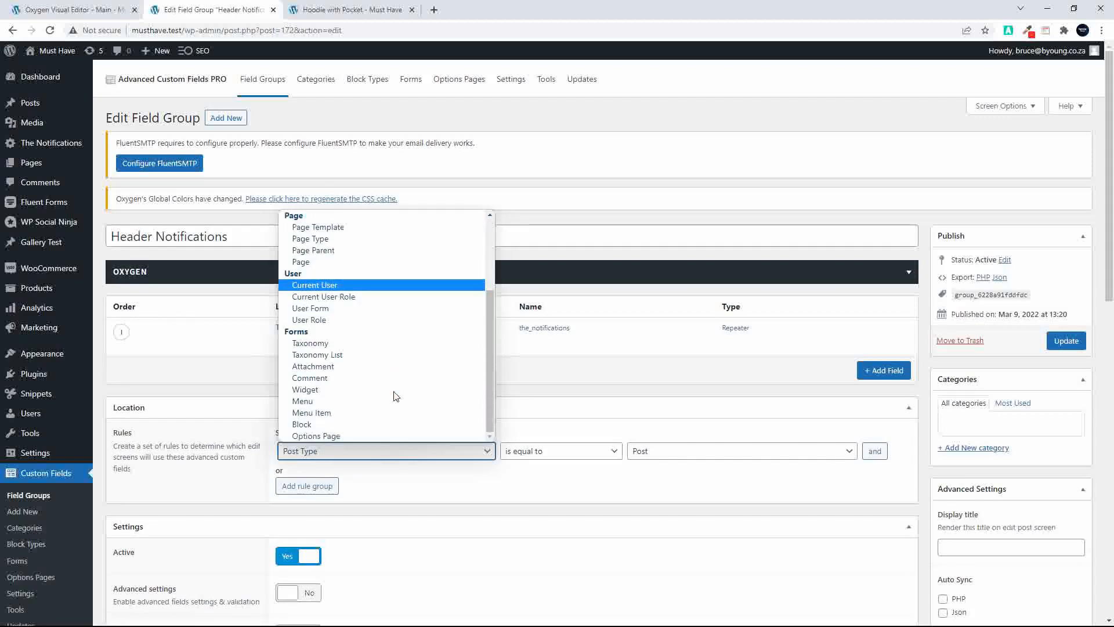
pyautogui.click(335, 436)
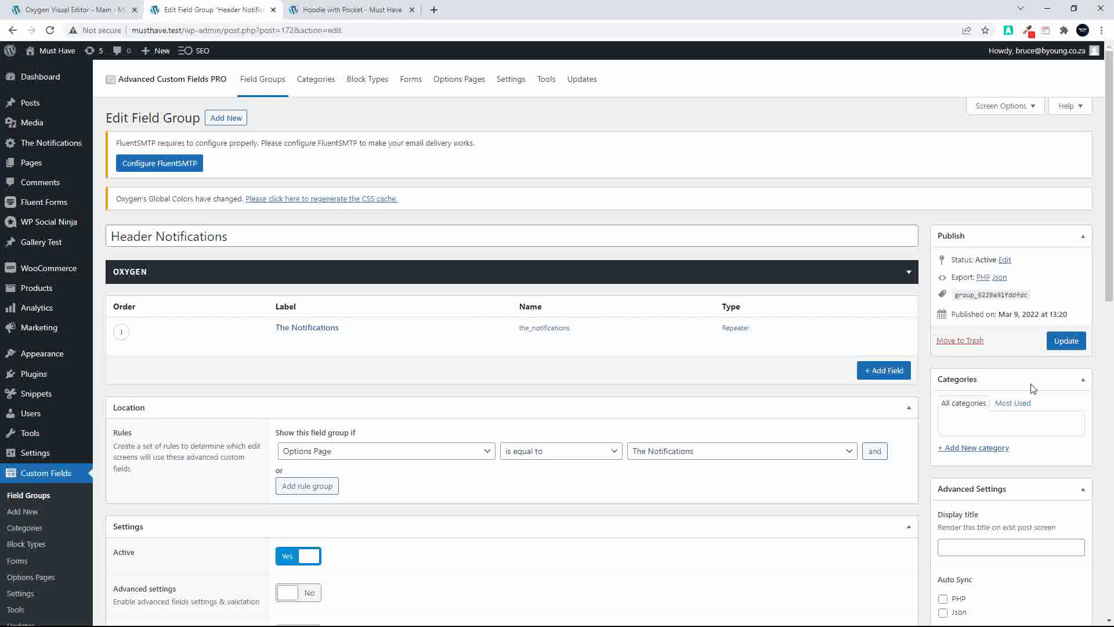
pyautogui.click(1067, 341)
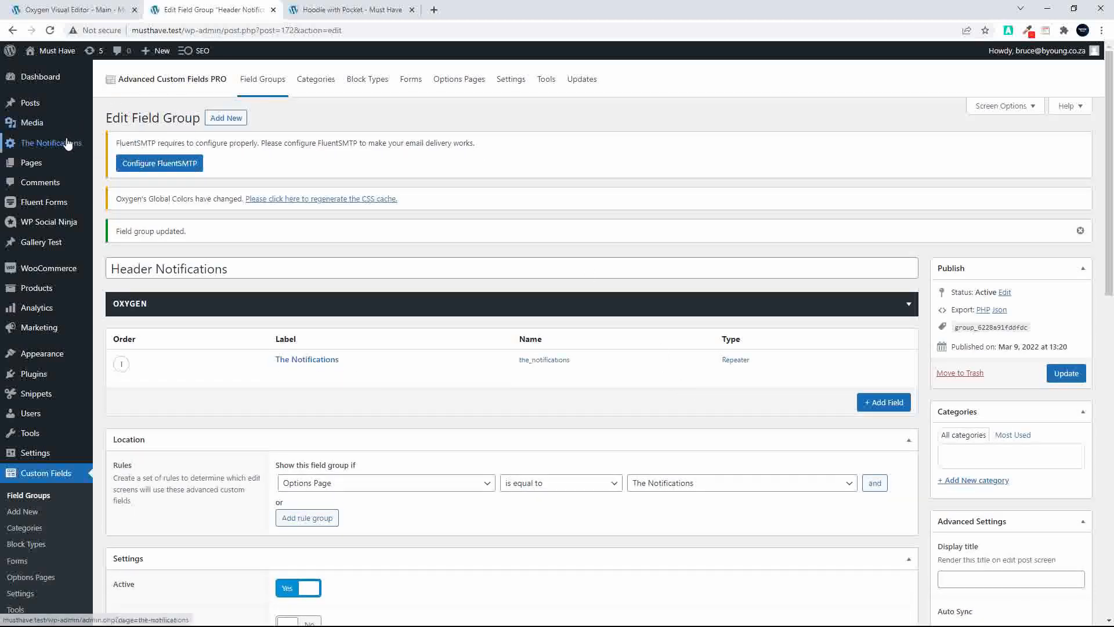
# Open The Notifications options page, and open the Header Notifications field group for editing in a separate browser tab
pyautogui.click(64, 146)
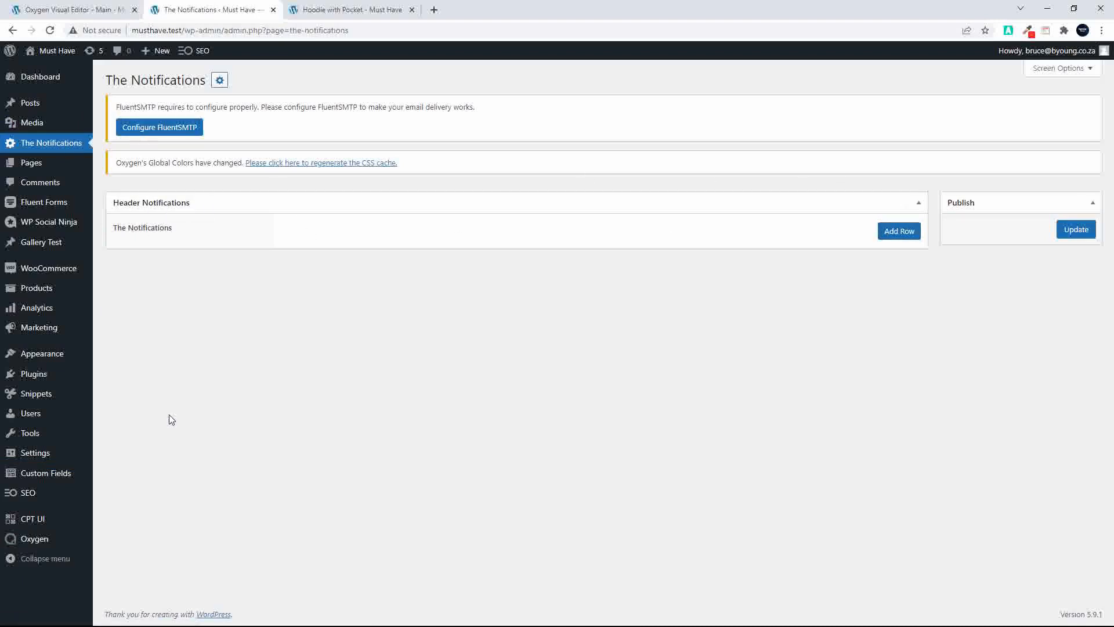
pyautogui.rightClick(33, 477)
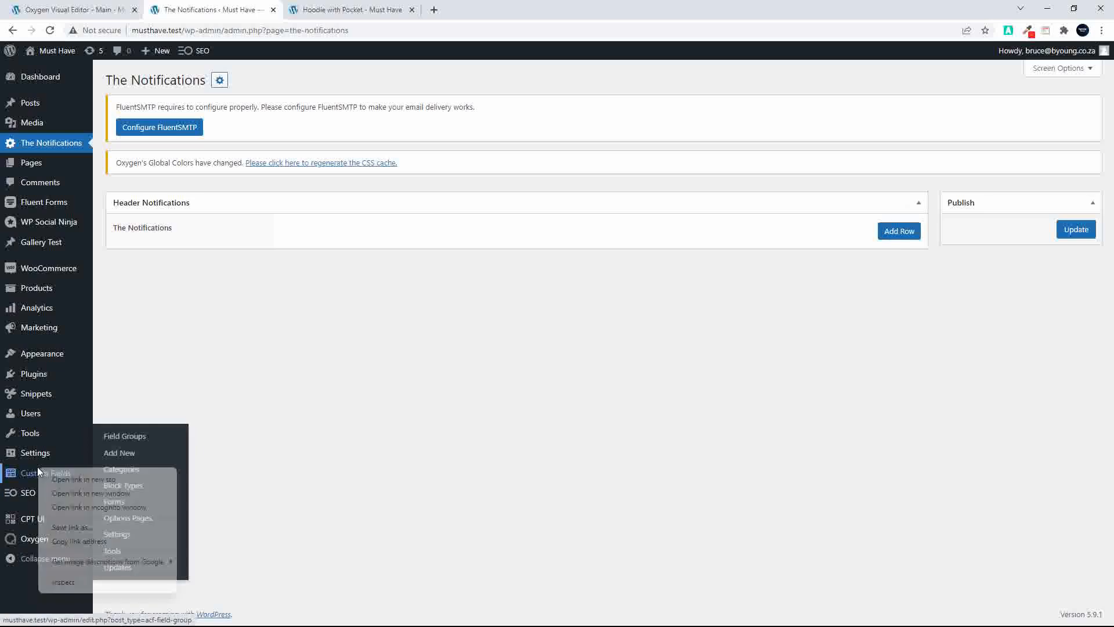
pyautogui.click(84, 479)
pyautogui.click(319, 11)
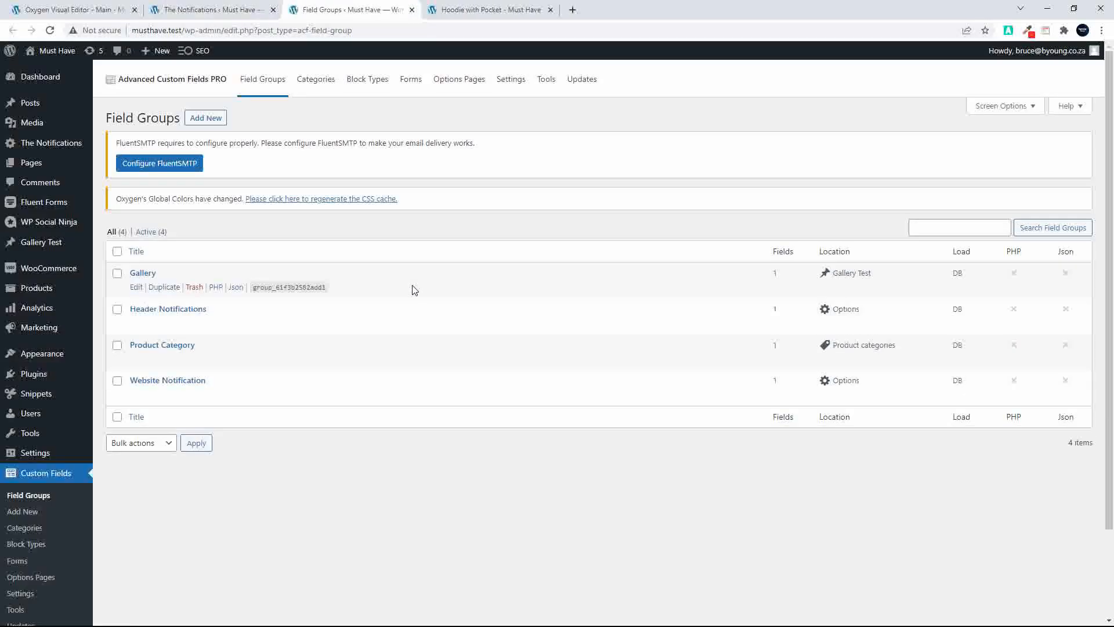
pyautogui.click(143, 309)
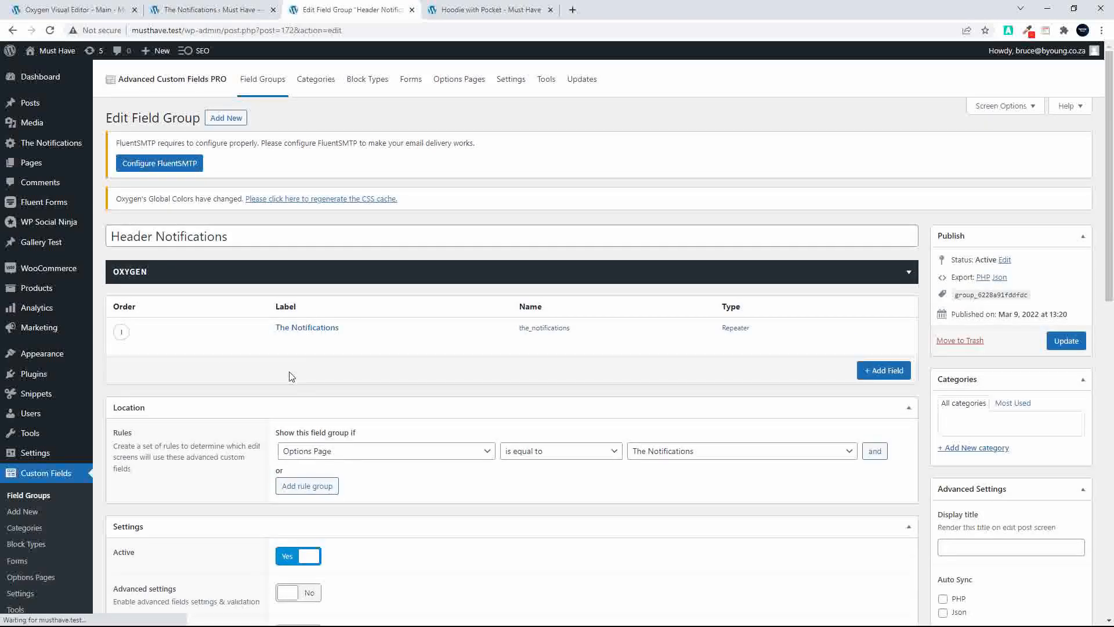
# Set The Notifications repeater's button label to "Add New Notification" and update the field group
pyautogui.click(306, 327)
pyautogui.scroll(-7, 348, 398)
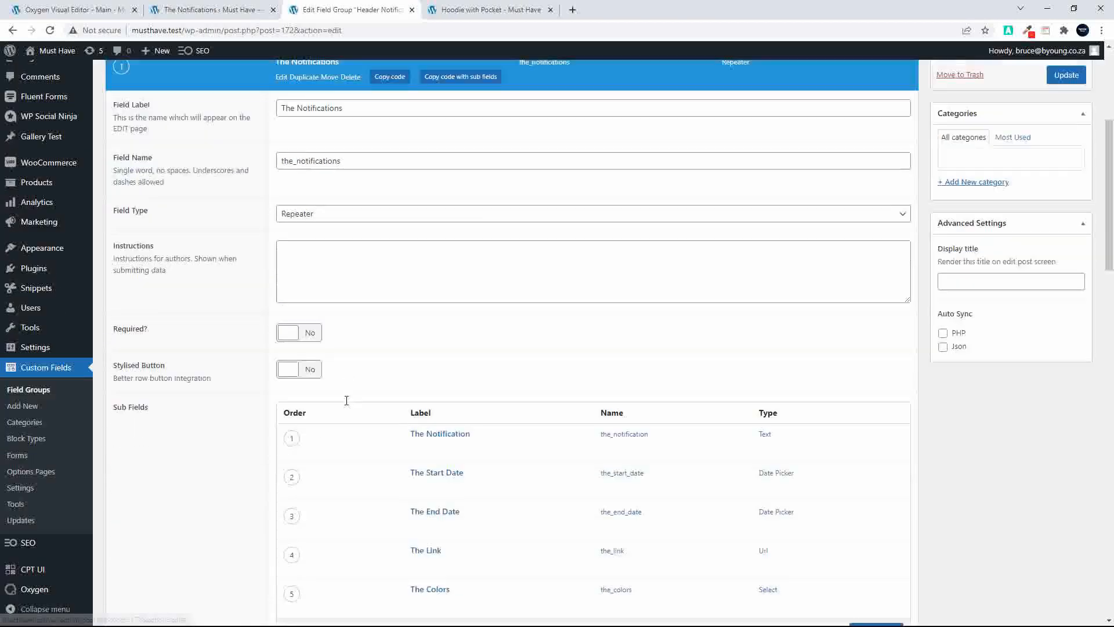
pyautogui.scroll(-3, 319, 547)
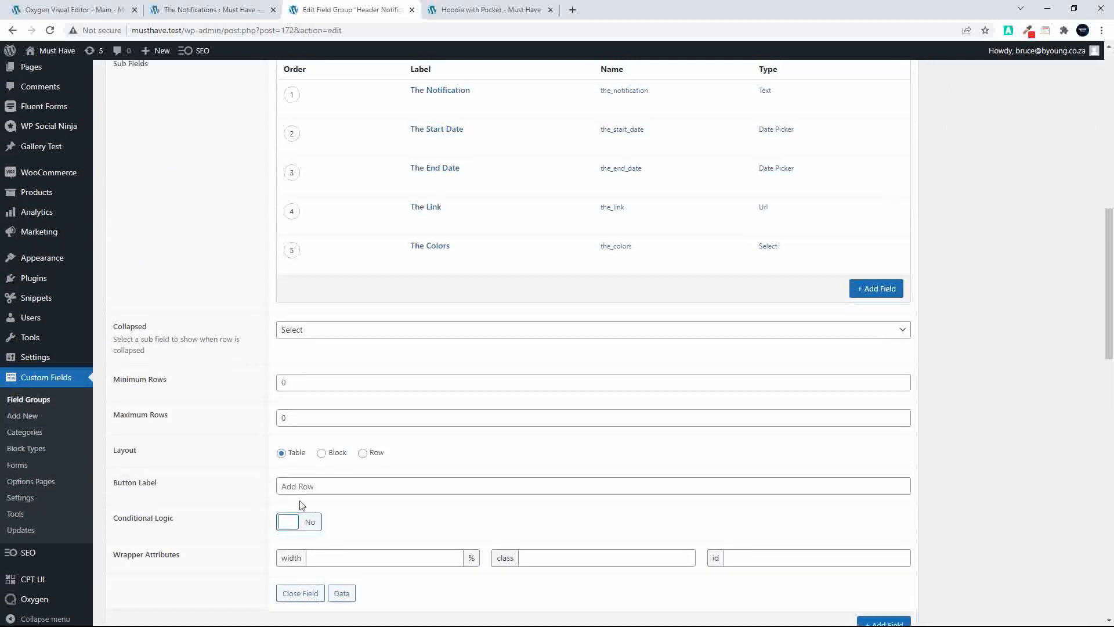
pyautogui.click(322, 495)
pyautogui.write('Add')
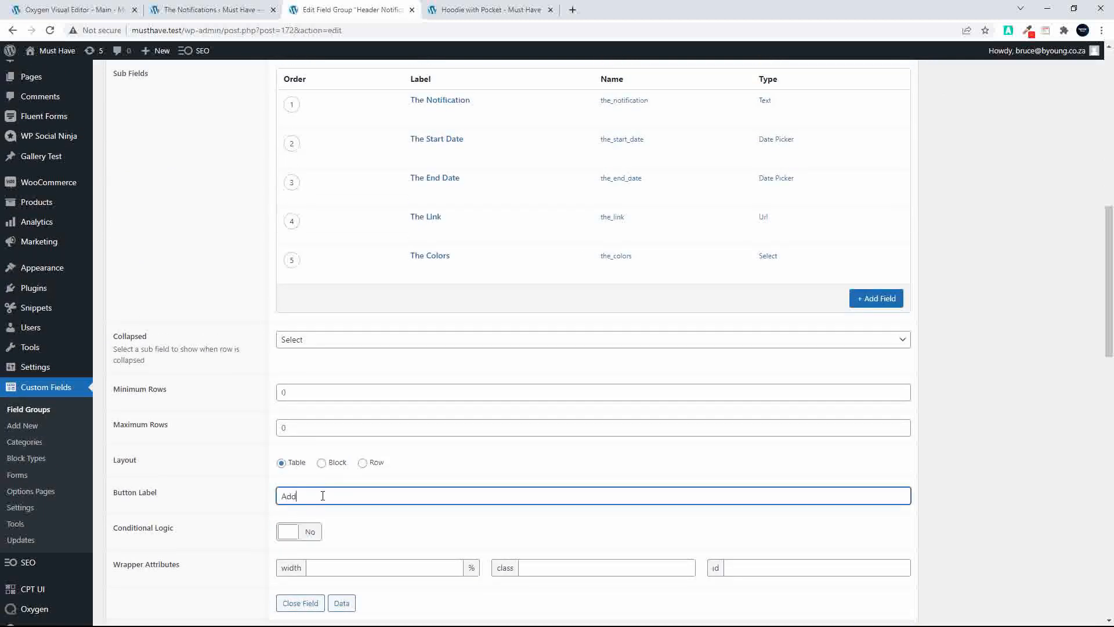
pyautogui.write(' New Notification')
pyautogui.scroll(10, 692, 277)
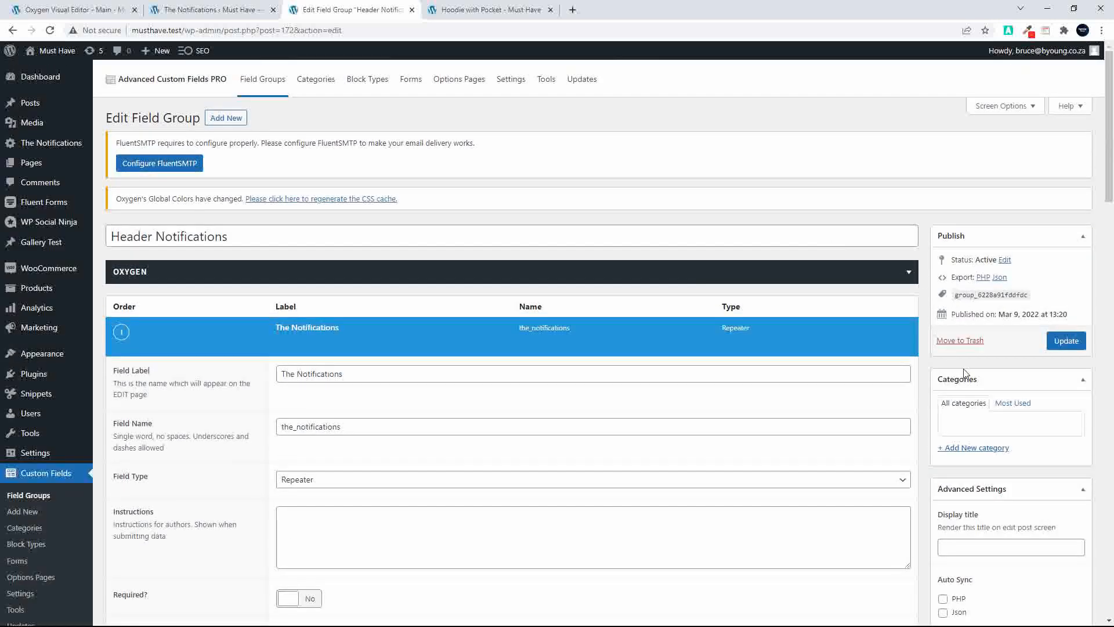
pyautogui.click(1066, 341)
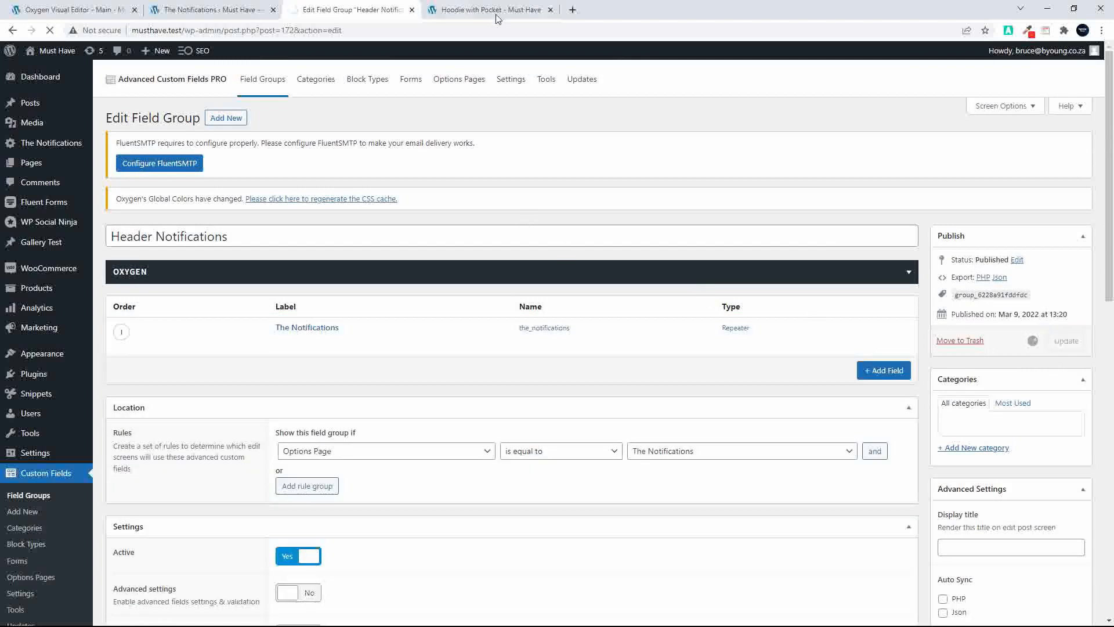
# Reload The Notifications options page and add a row to check the repeater's layout
pyautogui.click(501, 19)
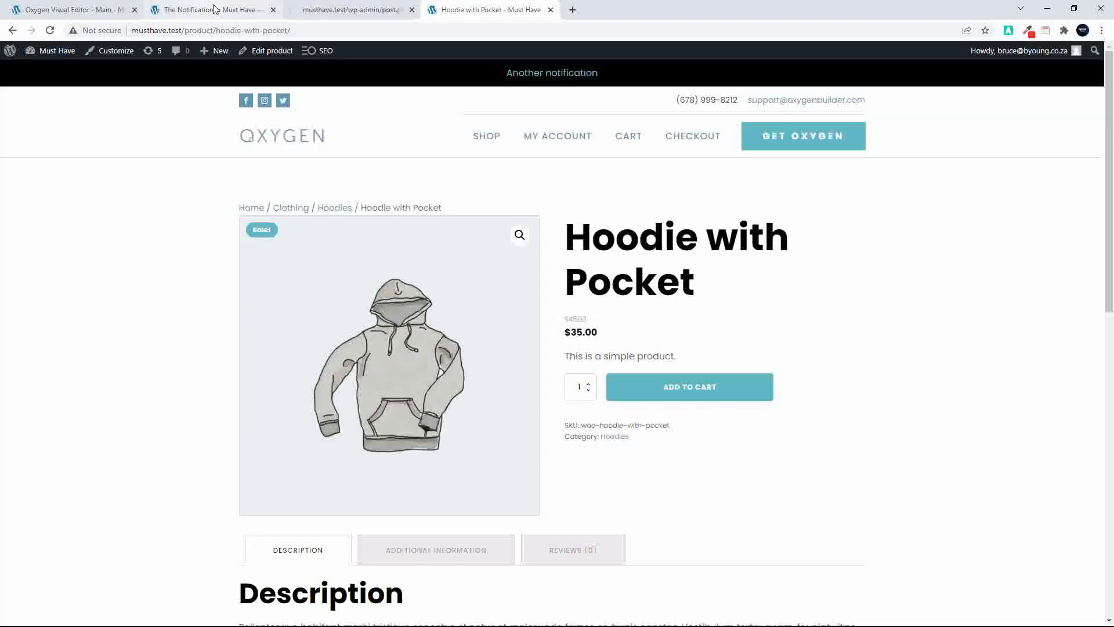
pyautogui.click(210, 10)
pyautogui.click(50, 30)
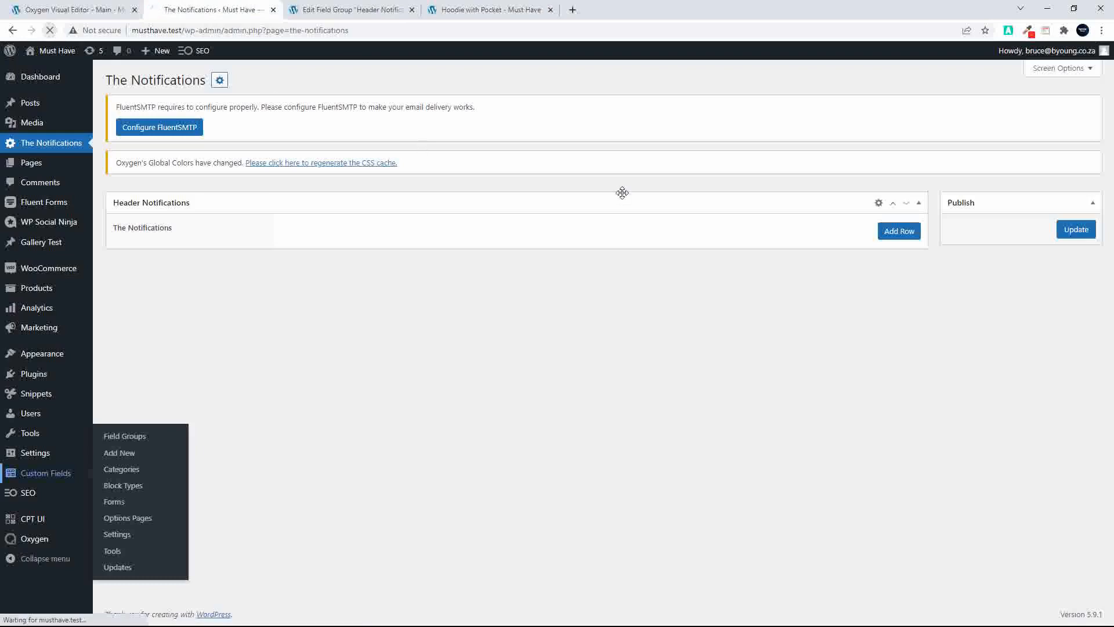
pyautogui.click(892, 232)
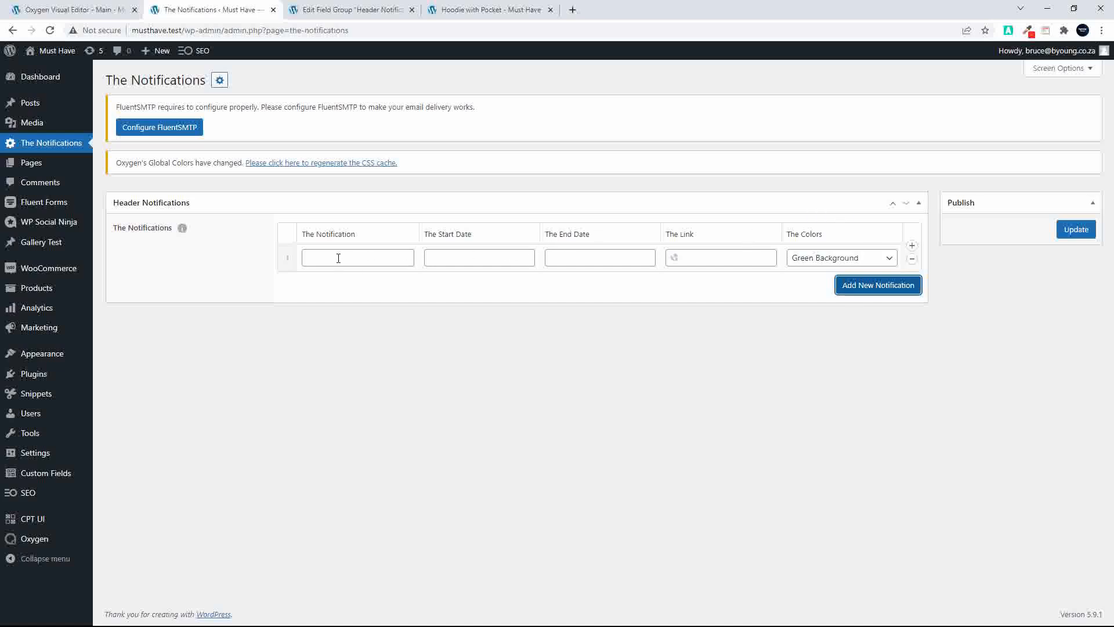
# Change The Notifications repeater's layout to Row and update the Header Notifications field group
pyautogui.click(324, 10)
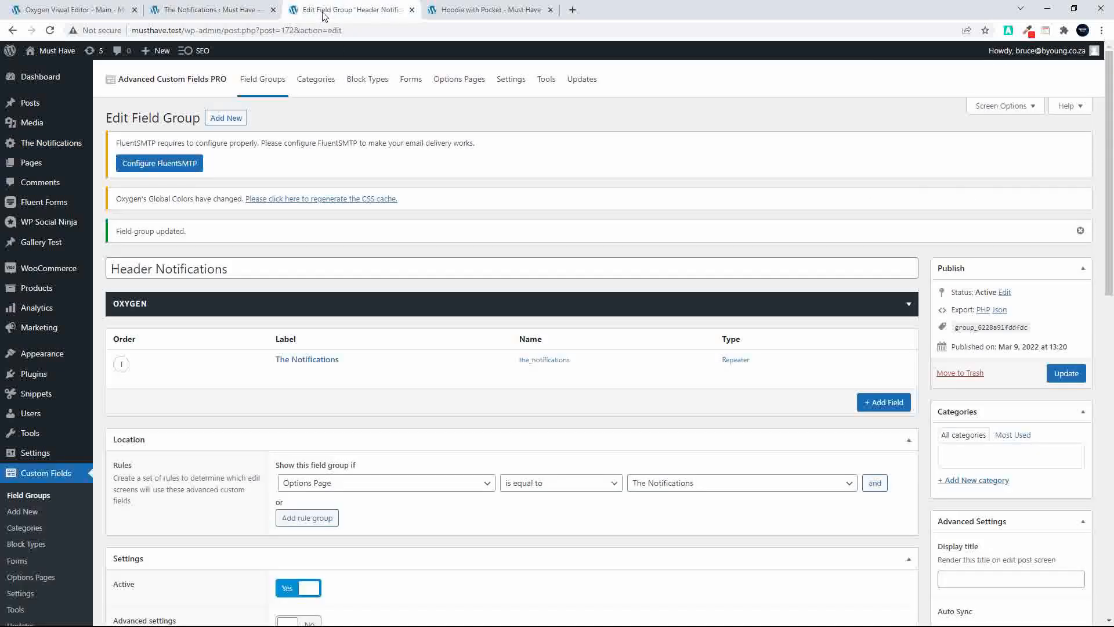
pyautogui.click(329, 360)
pyautogui.scroll(-10, 331, 377)
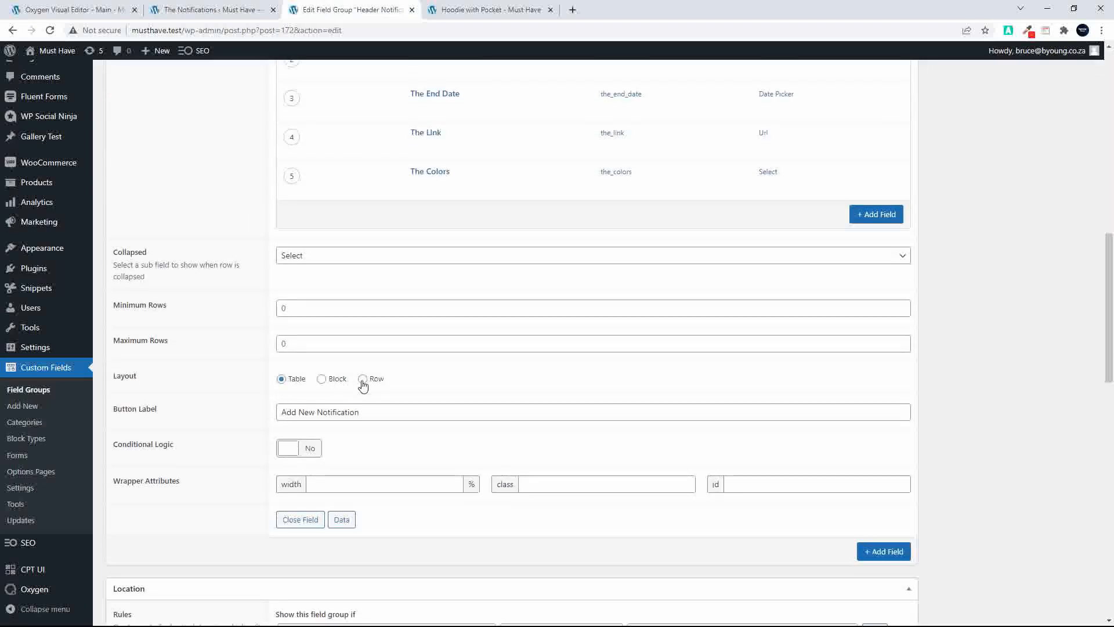
pyautogui.click(362, 380)
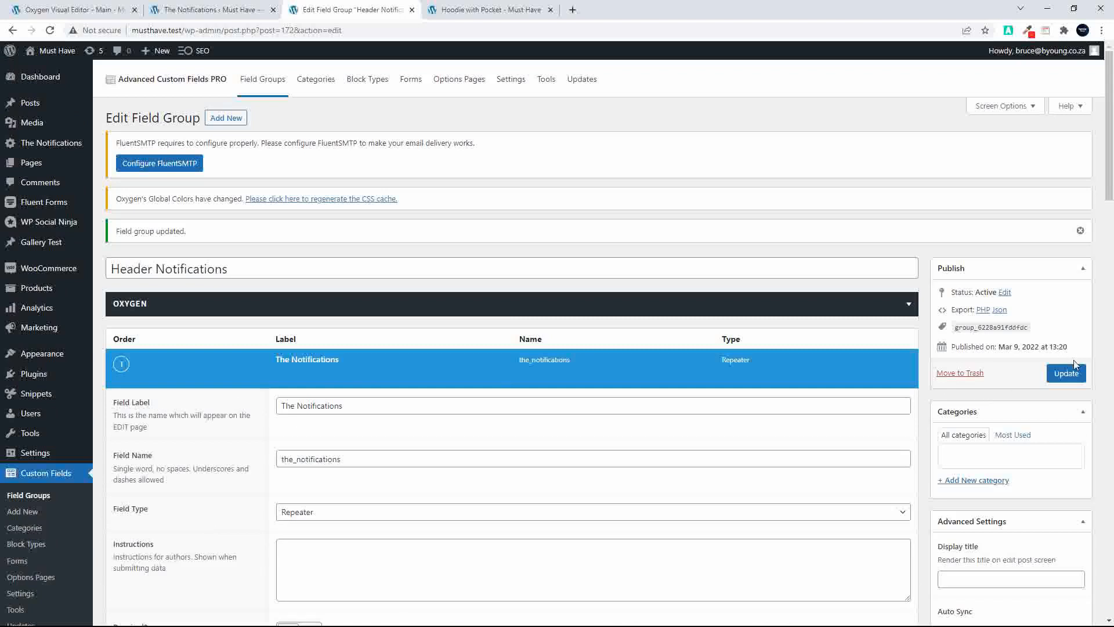
pyautogui.click(1073, 367)
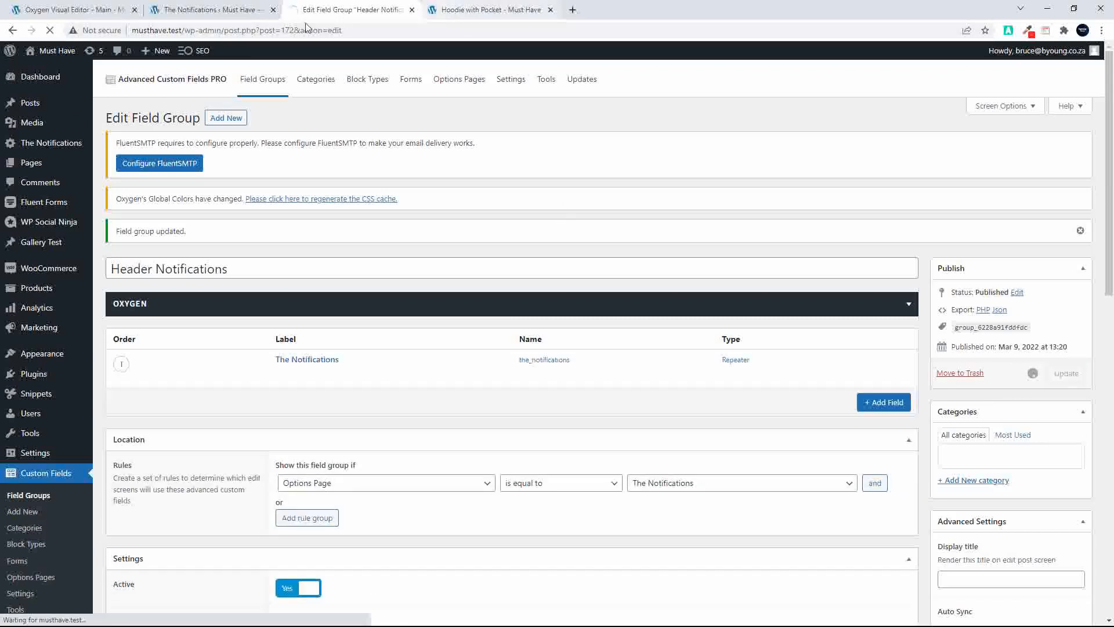
# Reload The Notifications options page, discarding its unsaved changes, and add a new notification row
pyautogui.click(209, 10)
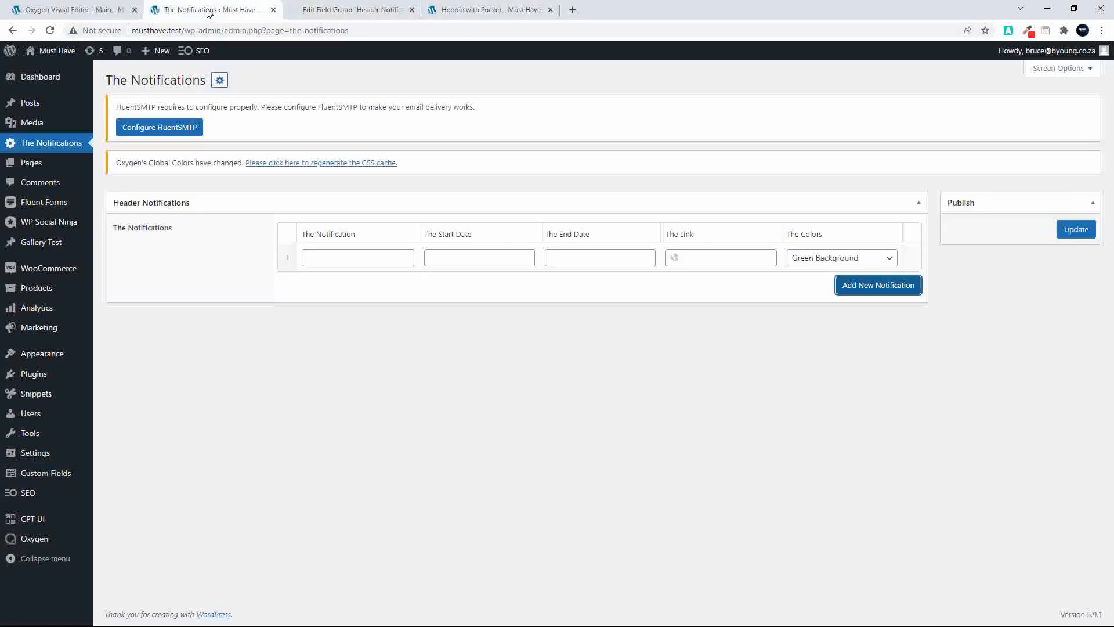
pyautogui.click(49, 30)
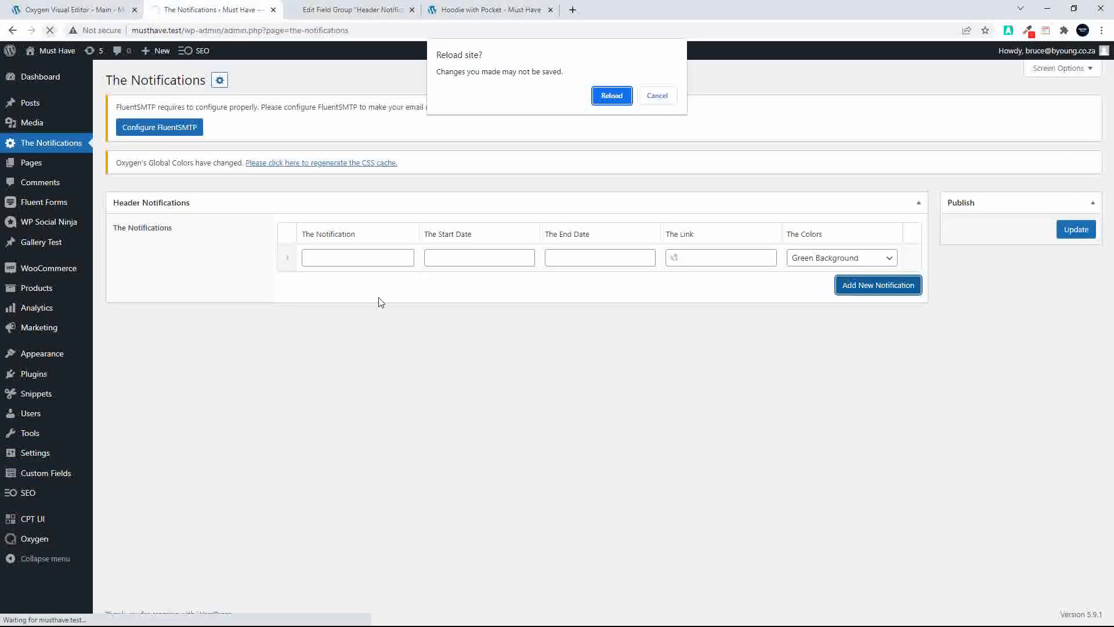
pyautogui.click(617, 97)
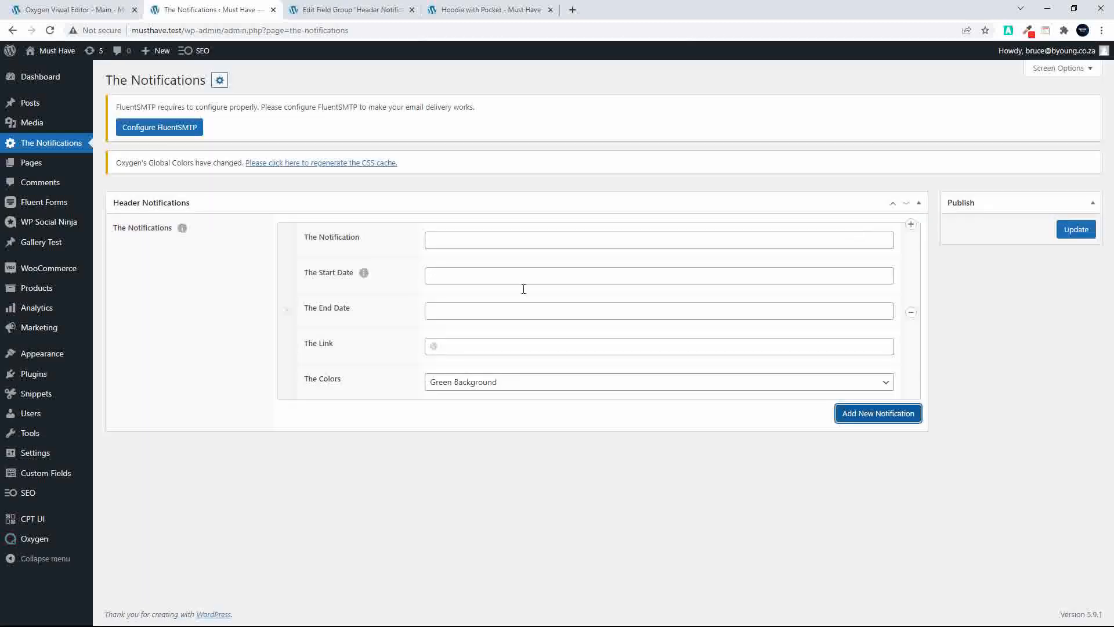
# Enter "This is the new notification" as the notification text, with start date 07/03/2022 and end date 12/03/2022
pyautogui.click(499, 243)
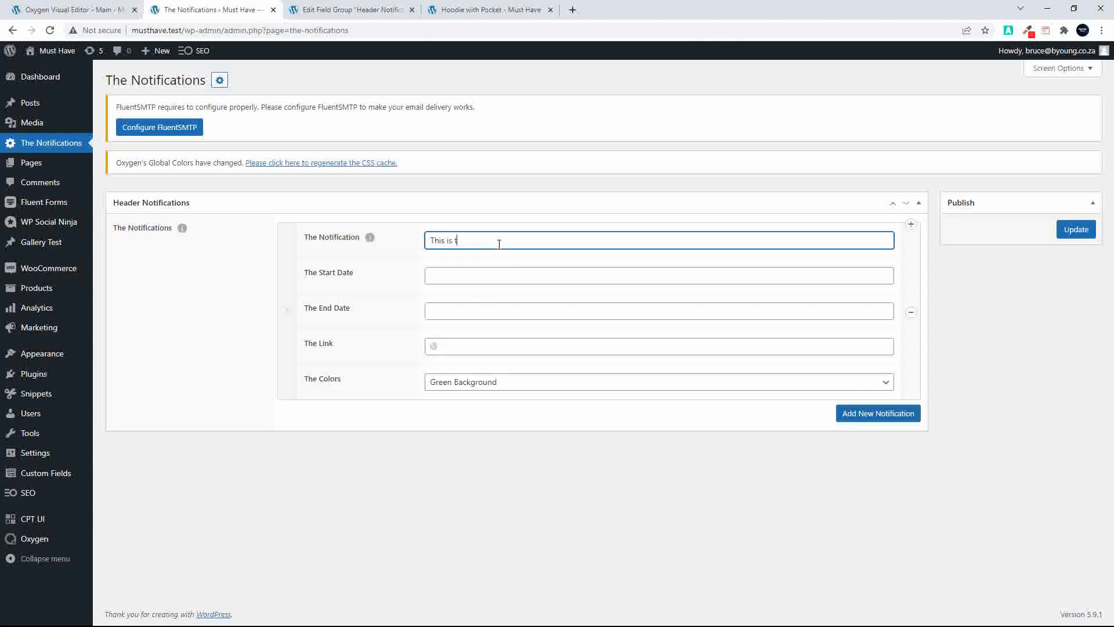
pyautogui.click(433, 271)
pyautogui.click(435, 360)
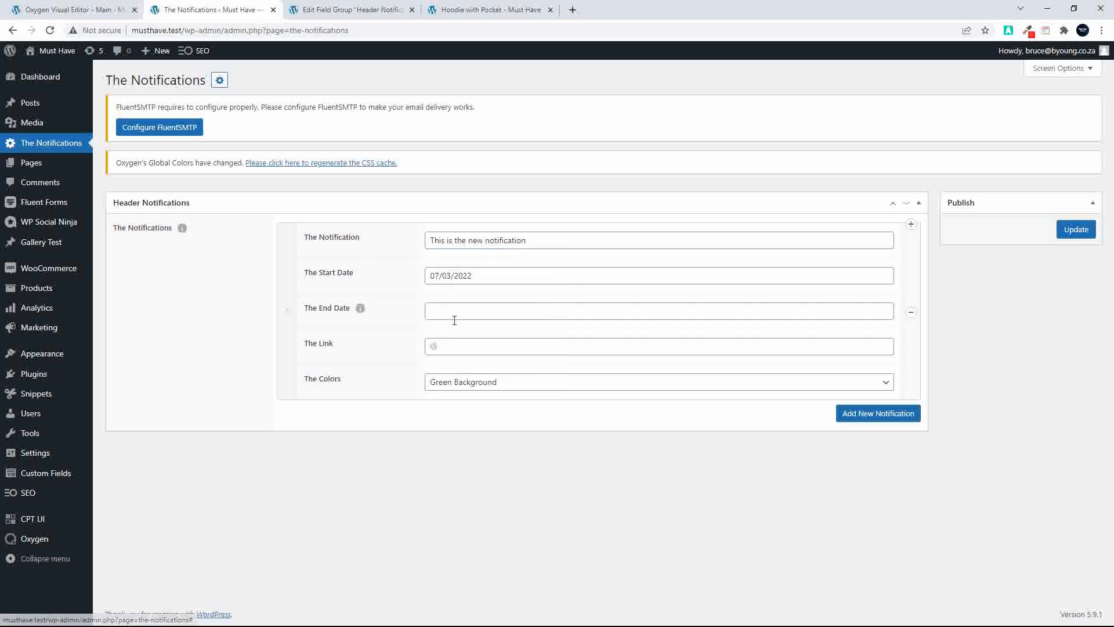
pyautogui.click(454, 320)
pyautogui.click(539, 405)
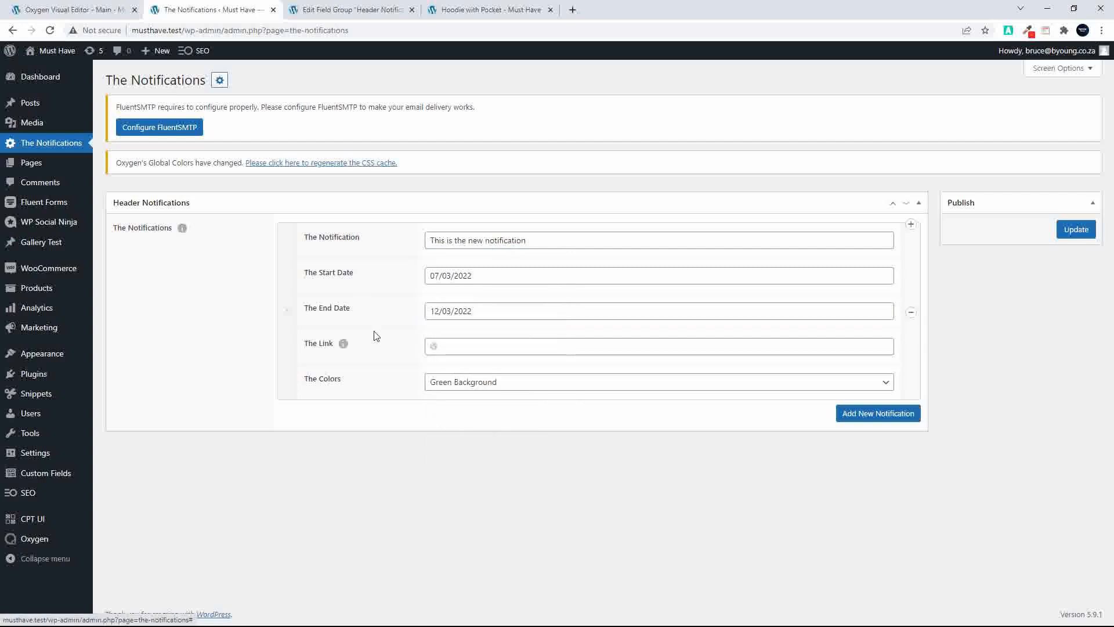
# Copy the Hoodie with Pocket product page's URL into the new notification's link
pyautogui.click(359, 9)
pyautogui.click(466, 9)
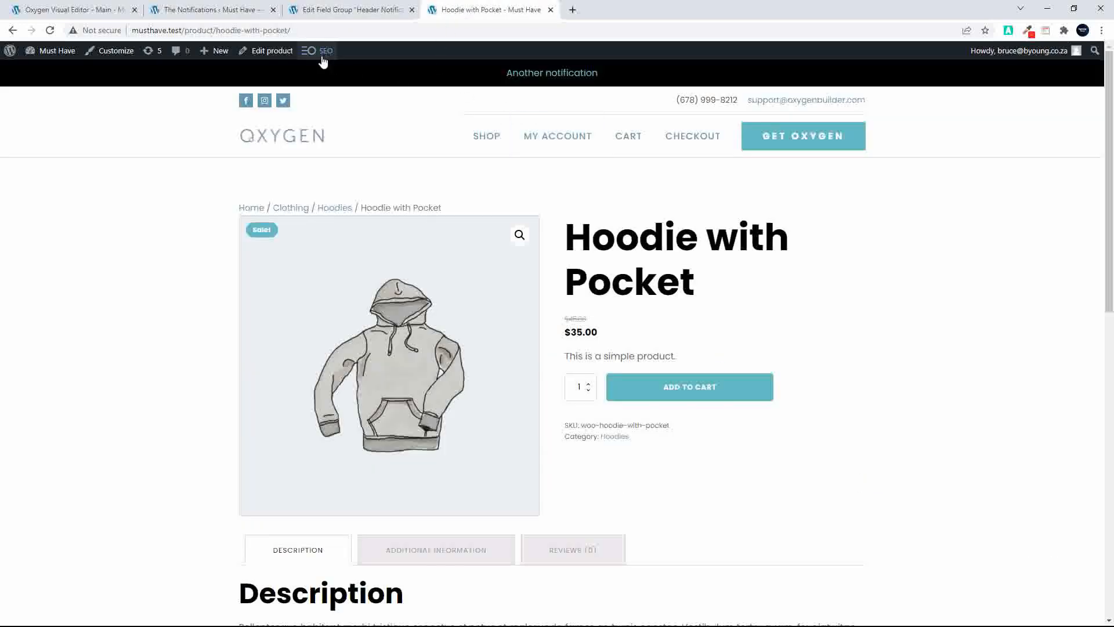
pyautogui.click(326, 30)
pyautogui.hotkey('ctrl', 'c')
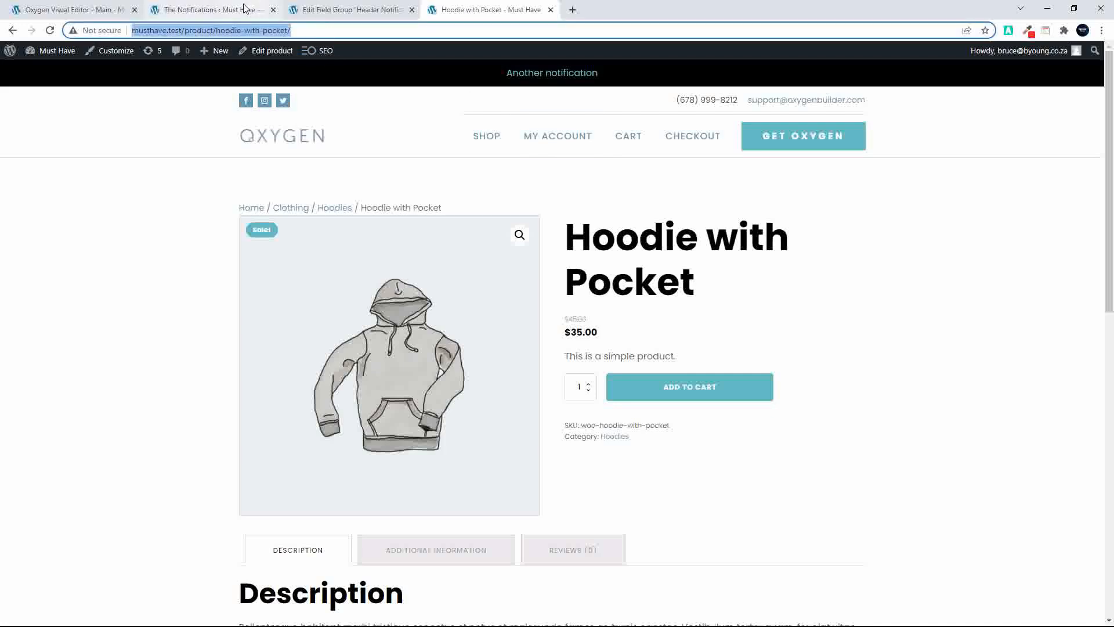
pyautogui.click(212, 9)
pyautogui.click(471, 347)
pyautogui.hotkey('ctrl', 'v')
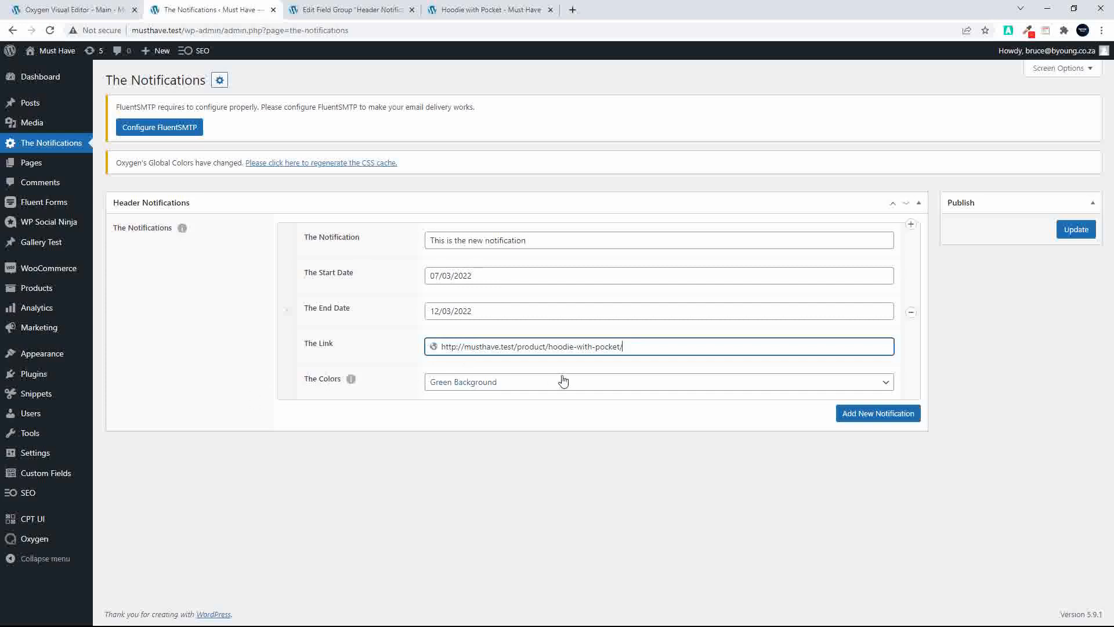
# Choose Green Background as the notification's color option and update The Notifications options page
pyautogui.click(449, 382)
pyautogui.click(459, 393)
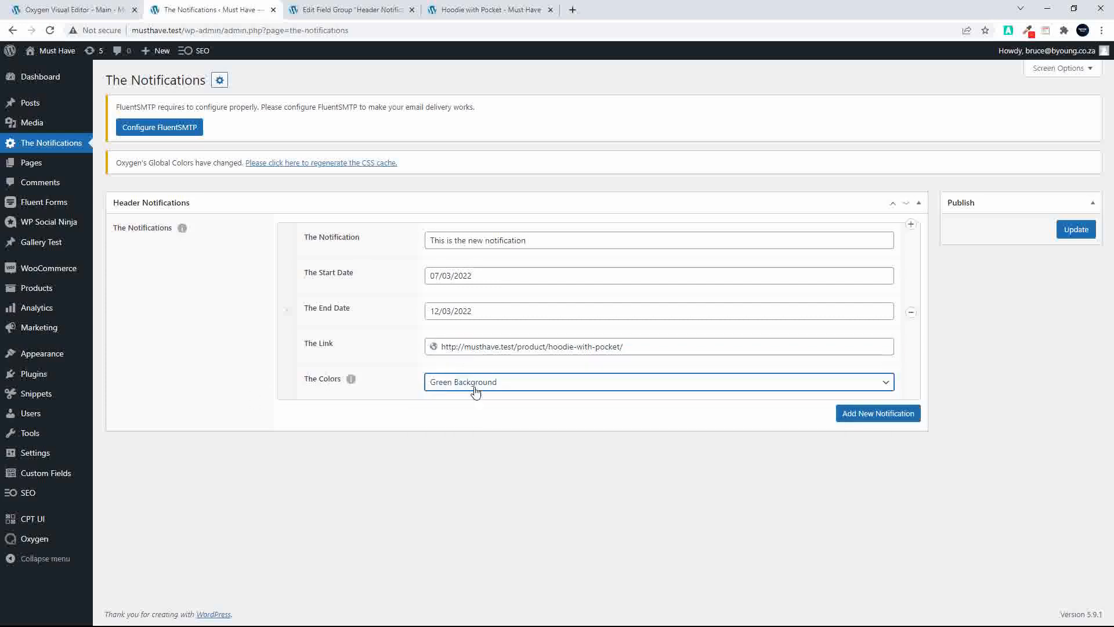
pyautogui.click(1075, 229)
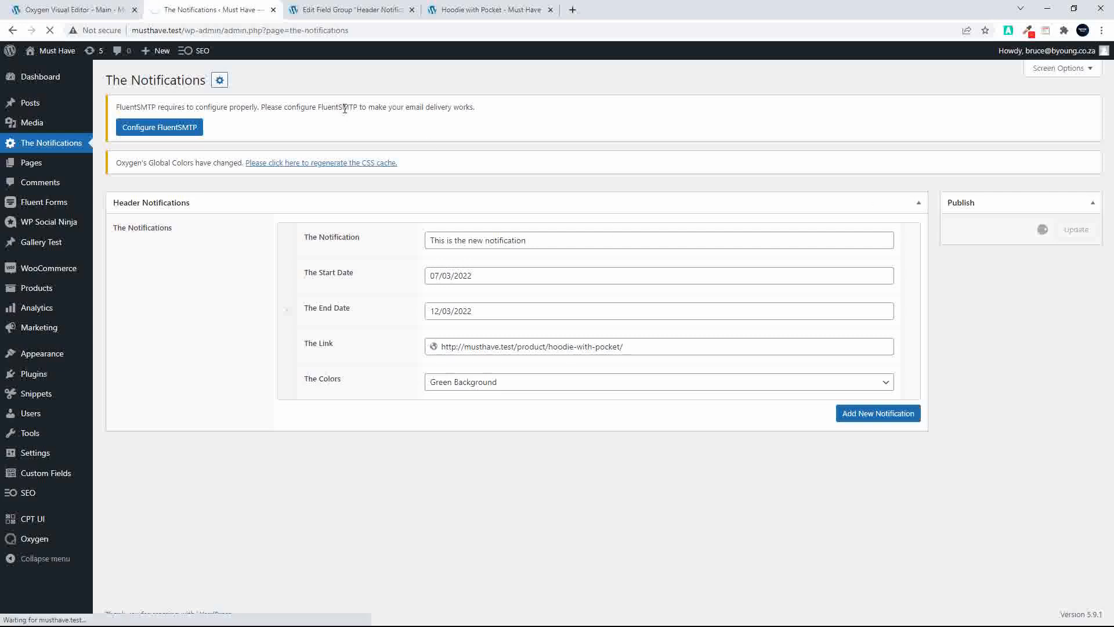
# Load the site's home page in place of the product page and switch to the Main template in the Oxygen Visual Editor
pyautogui.click(487, 10)
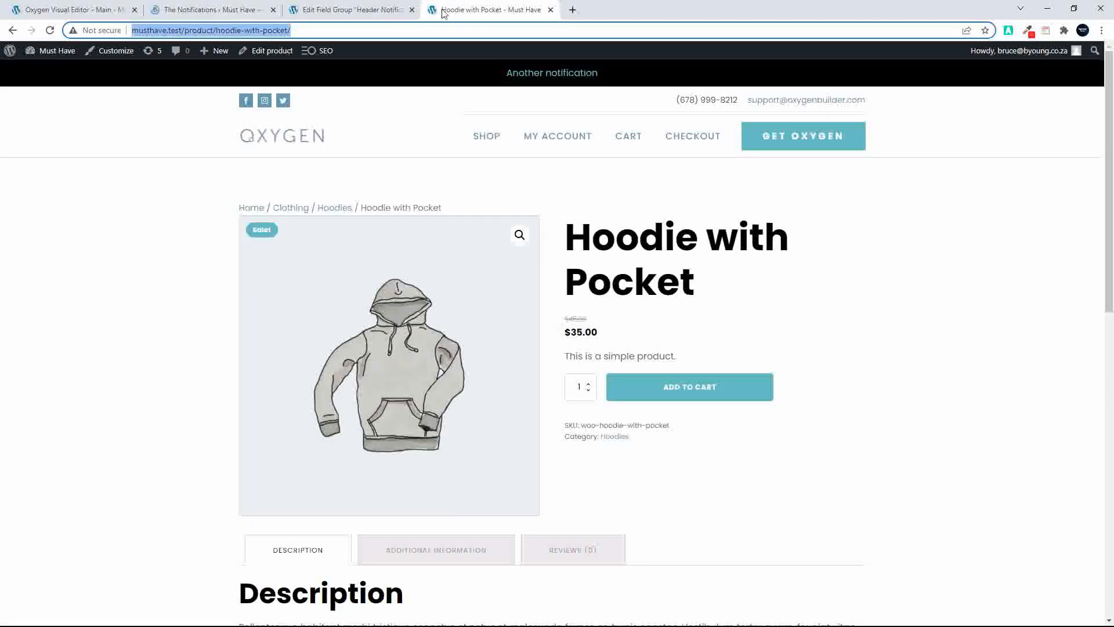
pyautogui.press('Return')
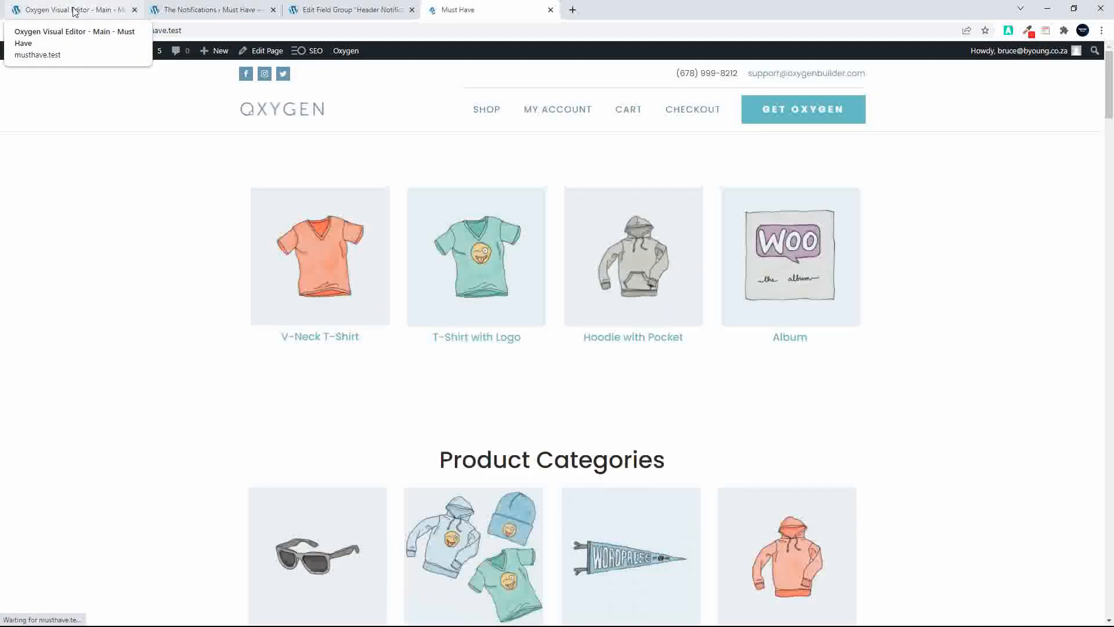
pyautogui.click(70, 11)
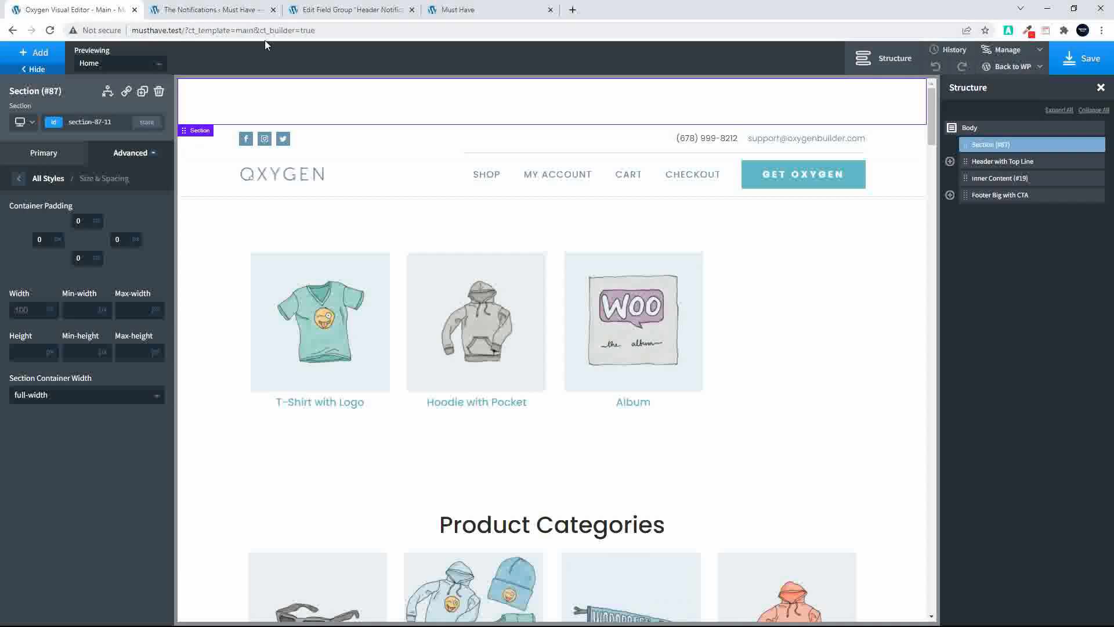
# Reload the Main template editor and add a Repeater element inside the empty section above the header
pyautogui.click(49, 32)
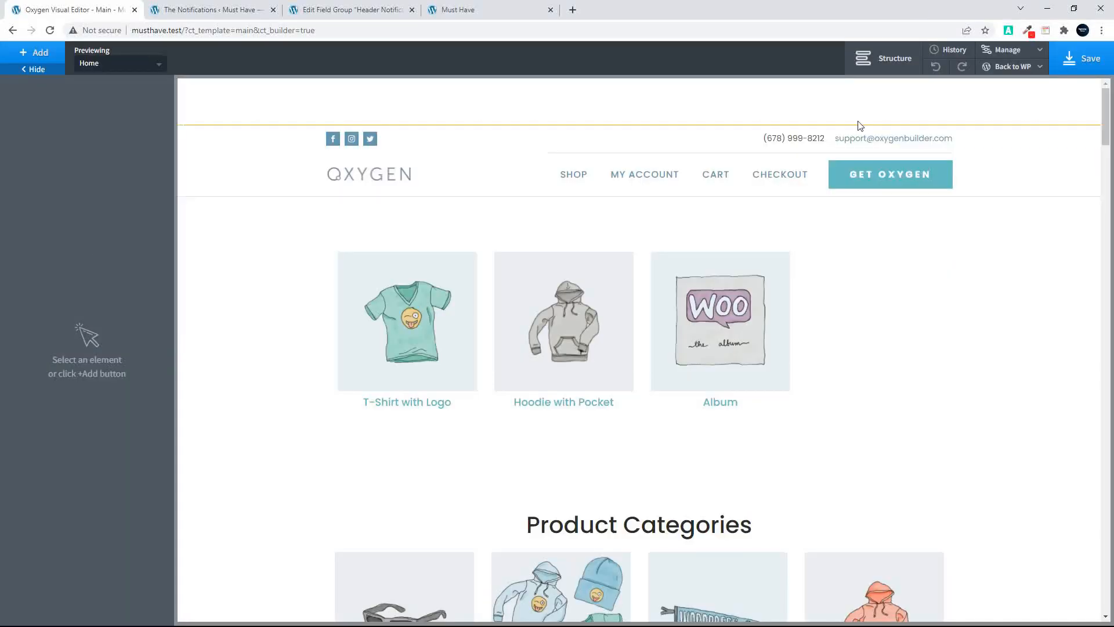
pyautogui.click(891, 65)
pyautogui.click(984, 145)
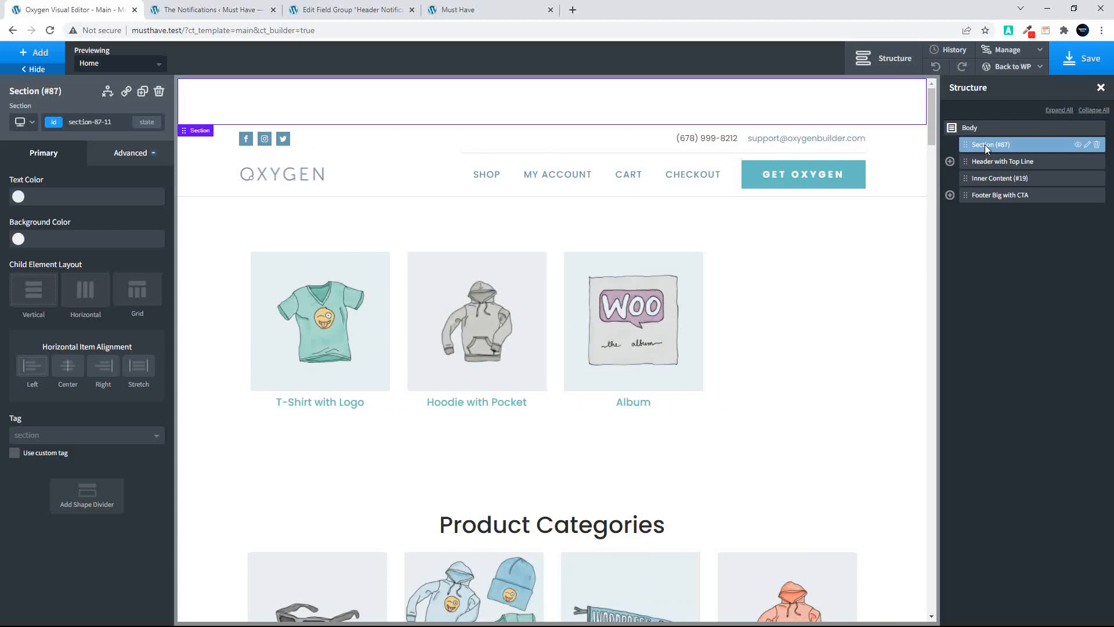
pyautogui.click(36, 53)
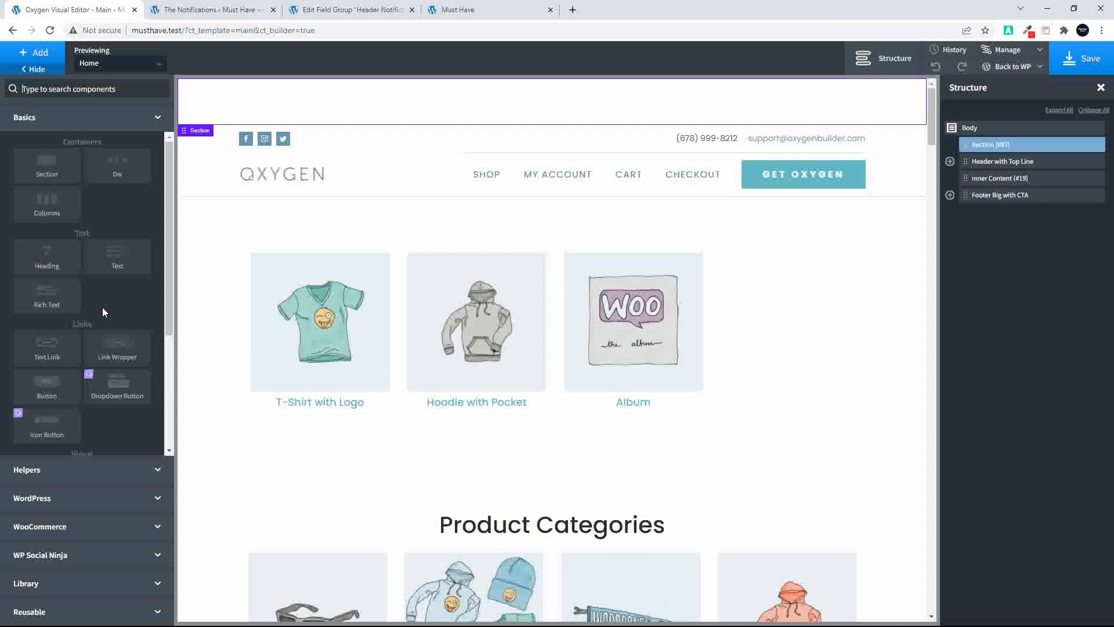
pyautogui.click(68, 470)
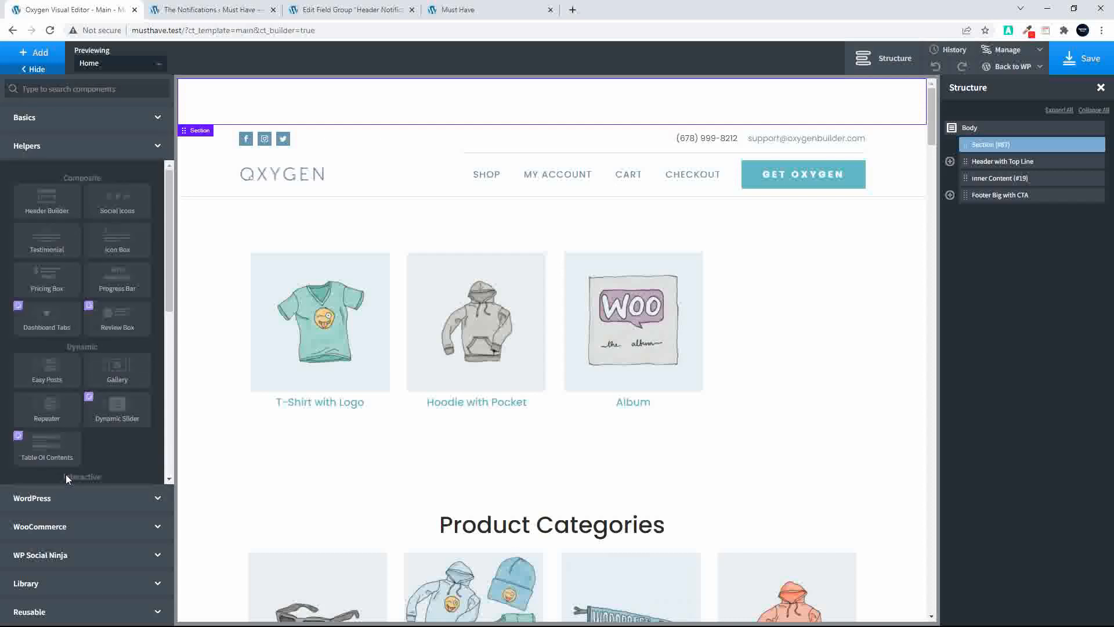
pyautogui.click(46, 409)
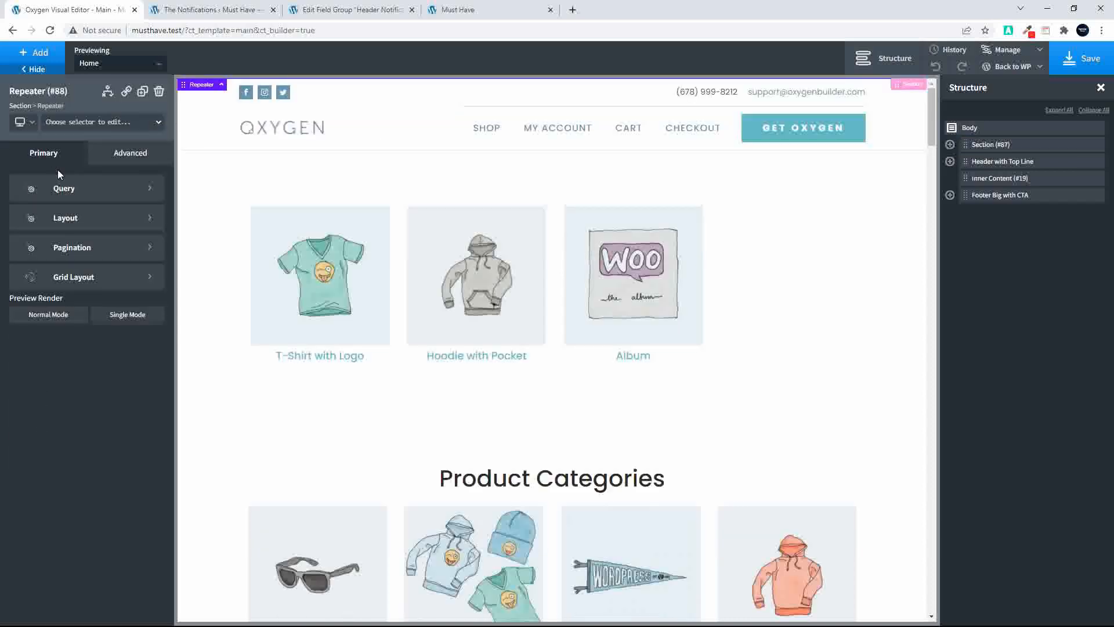
# Set the repeater's query to use the ACF repeater field The Notifications and apply the query parameters
pyautogui.click(62, 188)
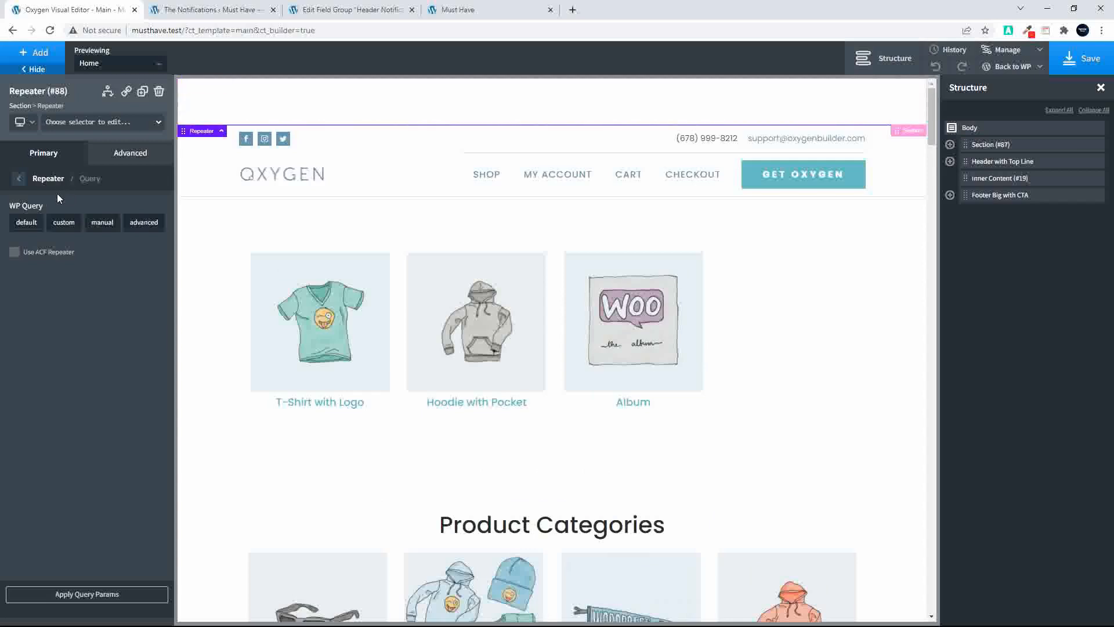
pyautogui.click(15, 252)
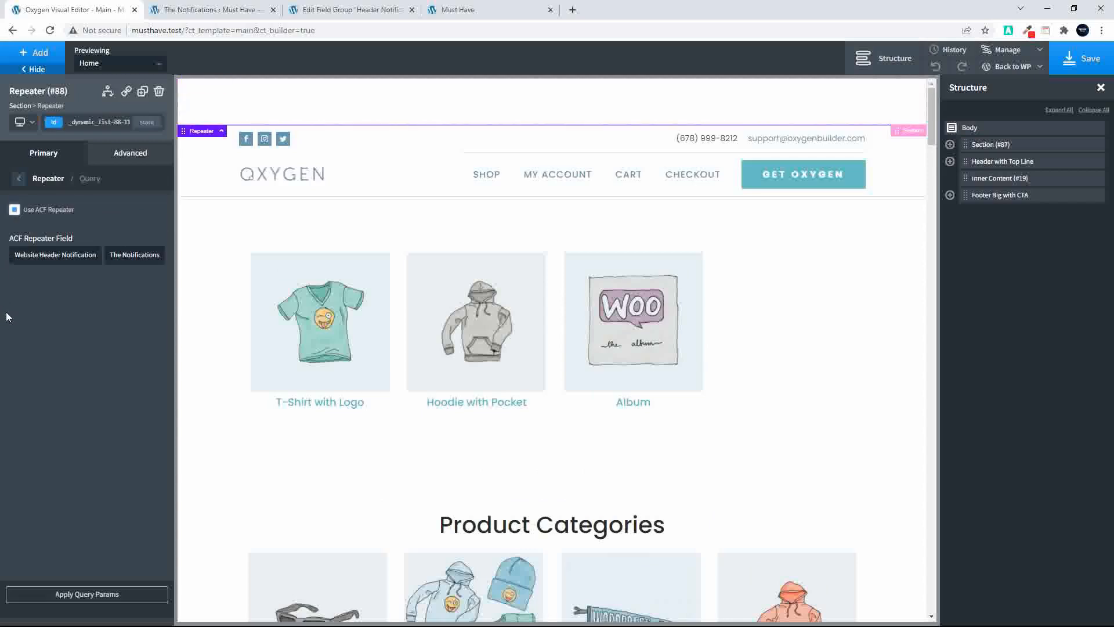
pyautogui.click(131, 259)
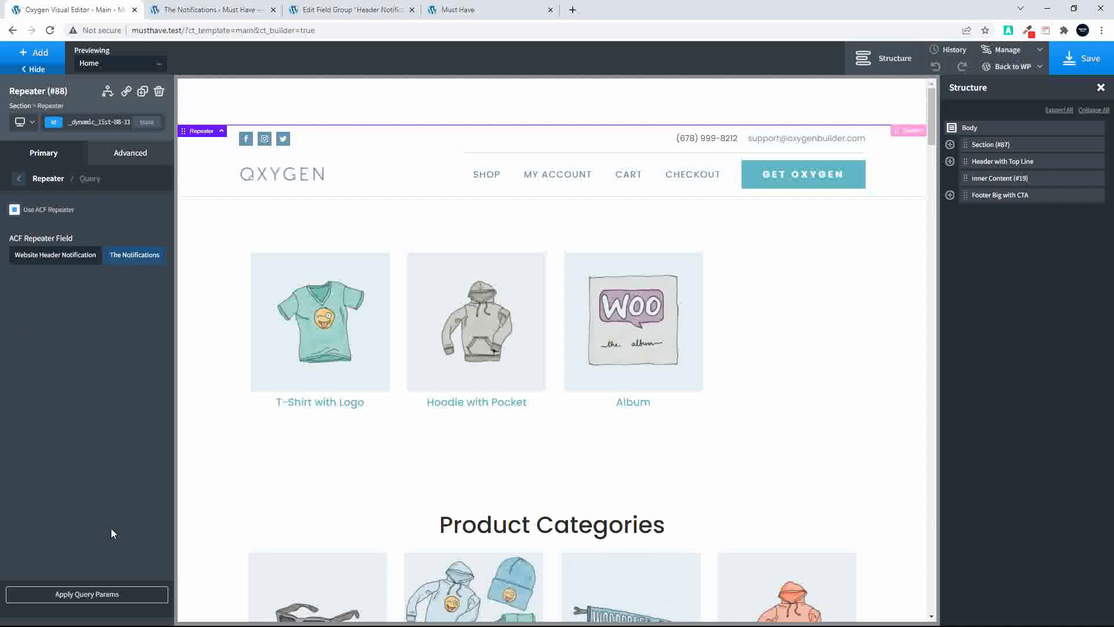
pyautogui.click(83, 601)
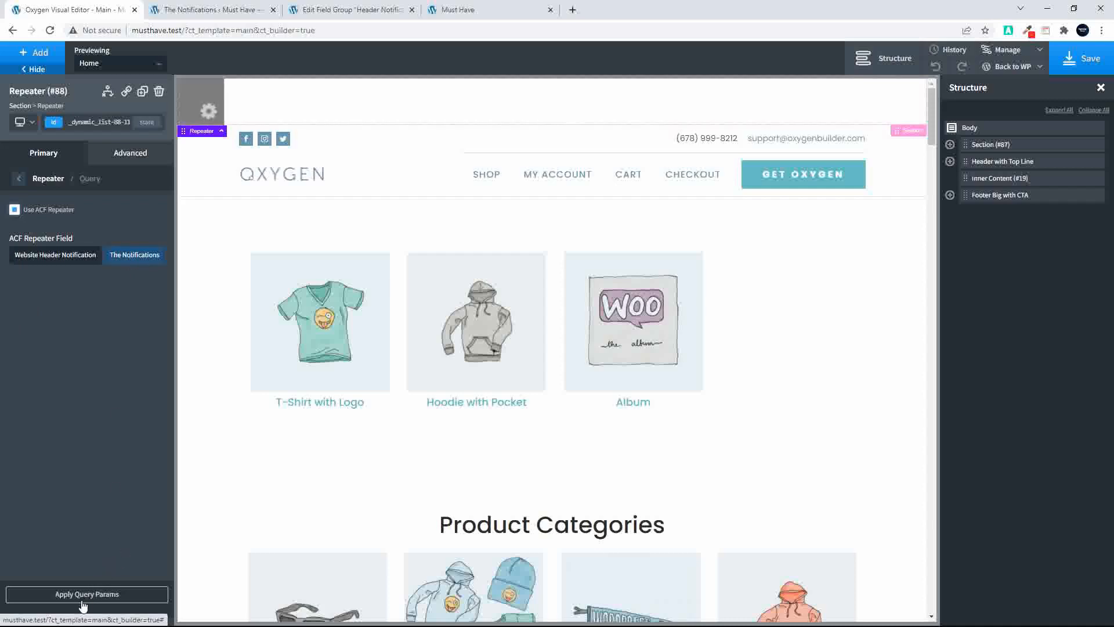
# Add a Text element inside the repeater's div
pyautogui.click(950, 144)
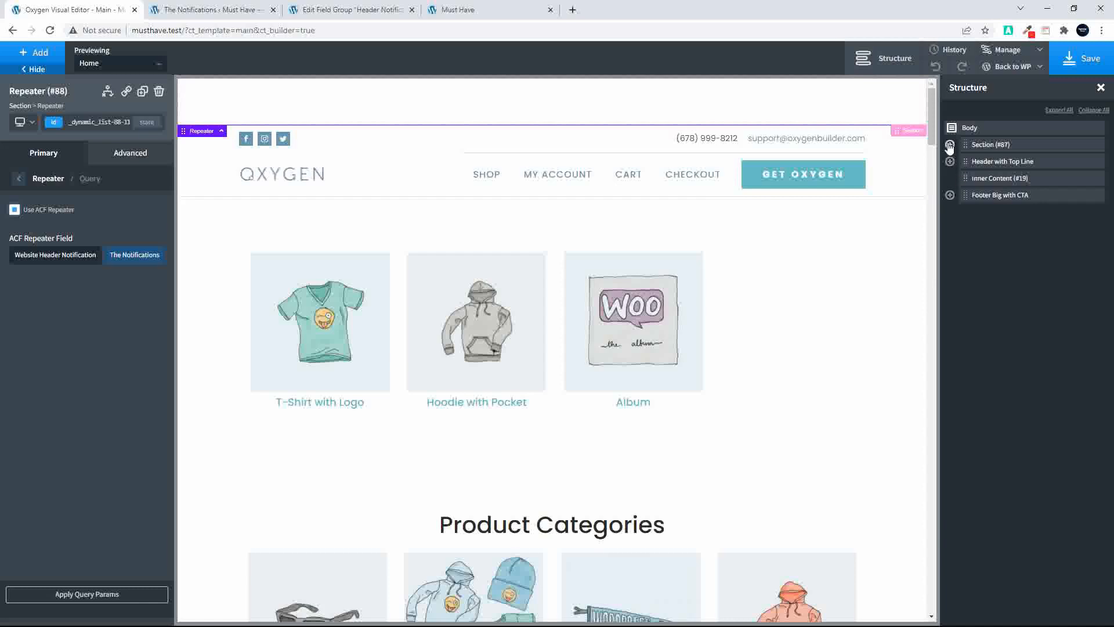
pyautogui.click(964, 162)
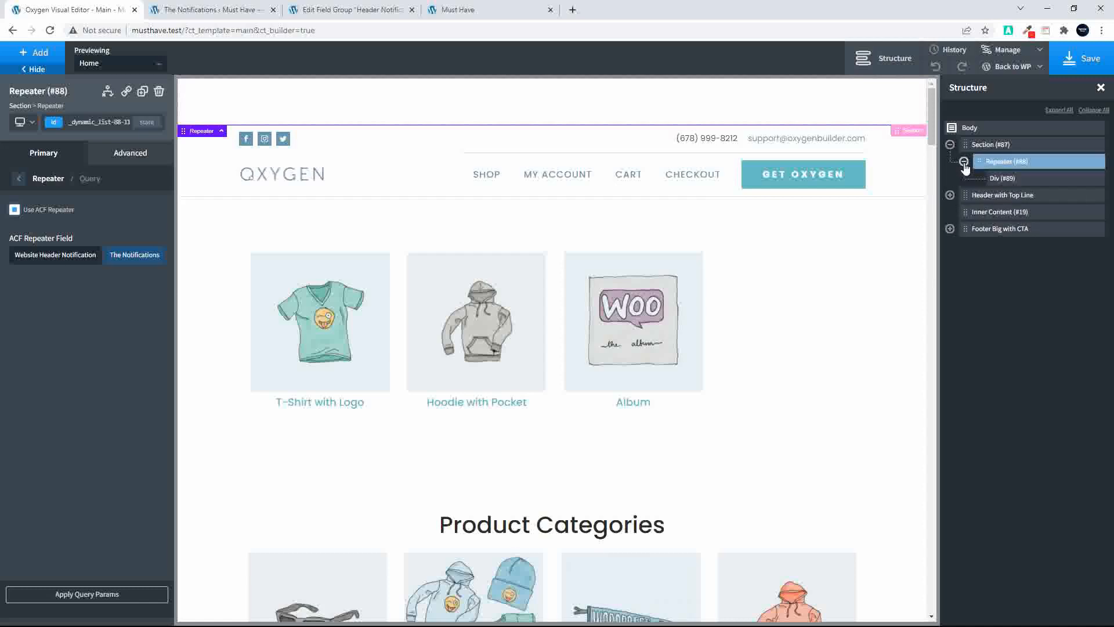
pyautogui.click(1012, 177)
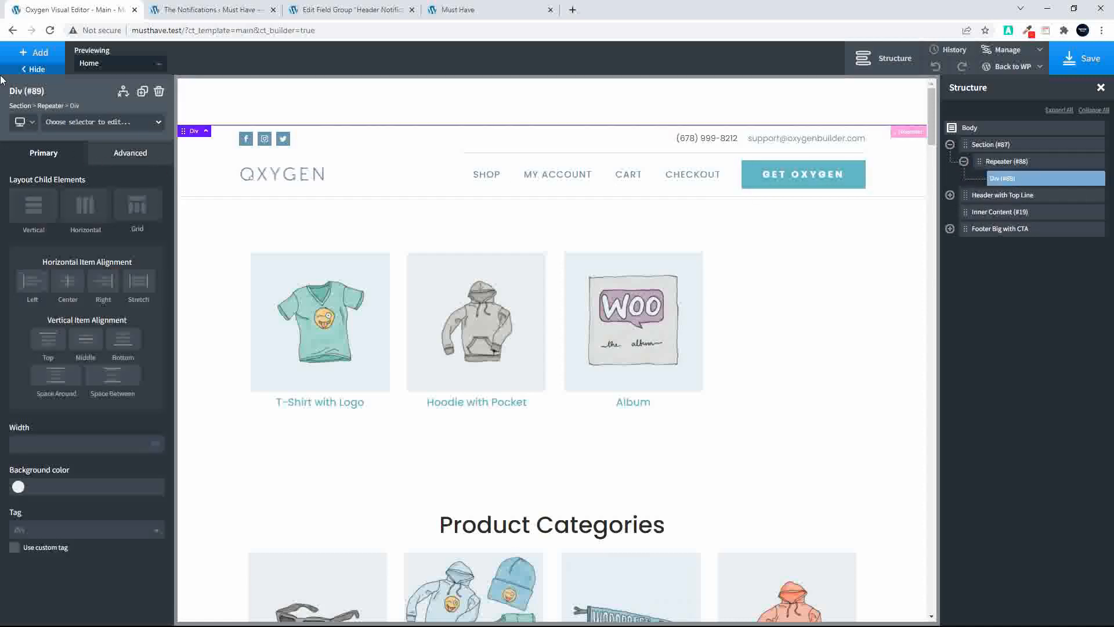
pyautogui.click(22, 55)
pyautogui.click(74, 117)
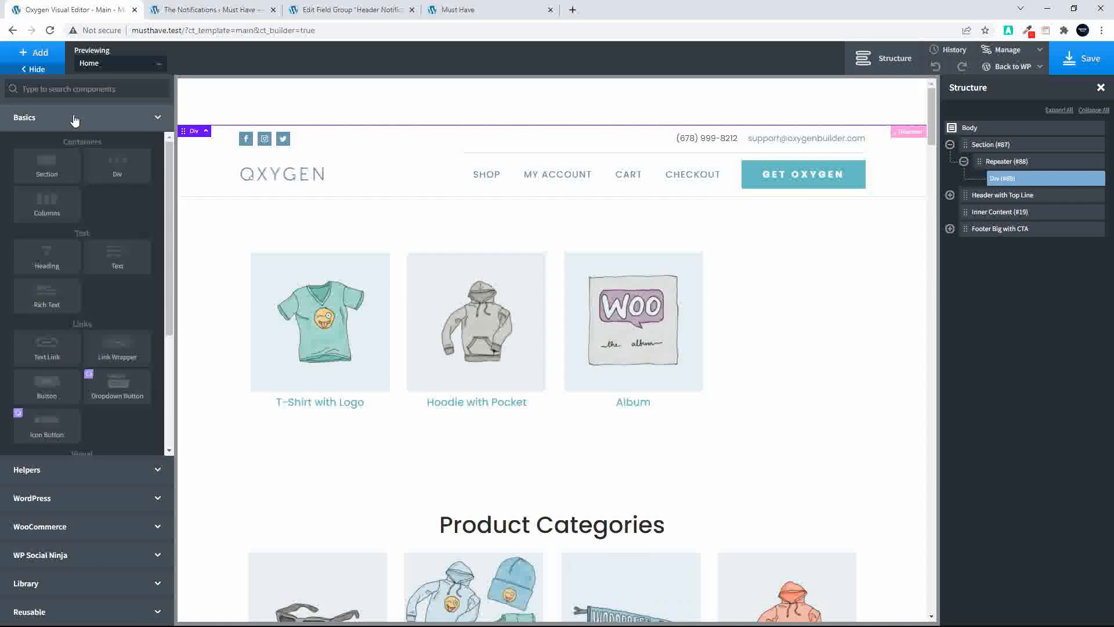
pyautogui.click(117, 264)
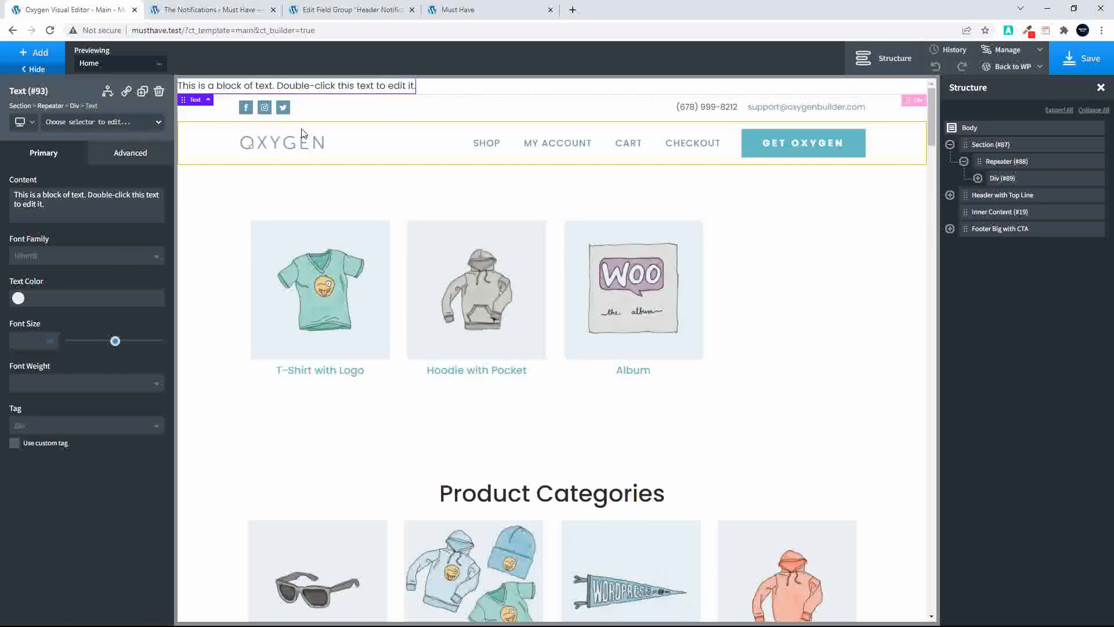
# Replace the text element's placeholder content with dynamic data from the repeater field The Notification
pyautogui.doubleClick(309, 85)
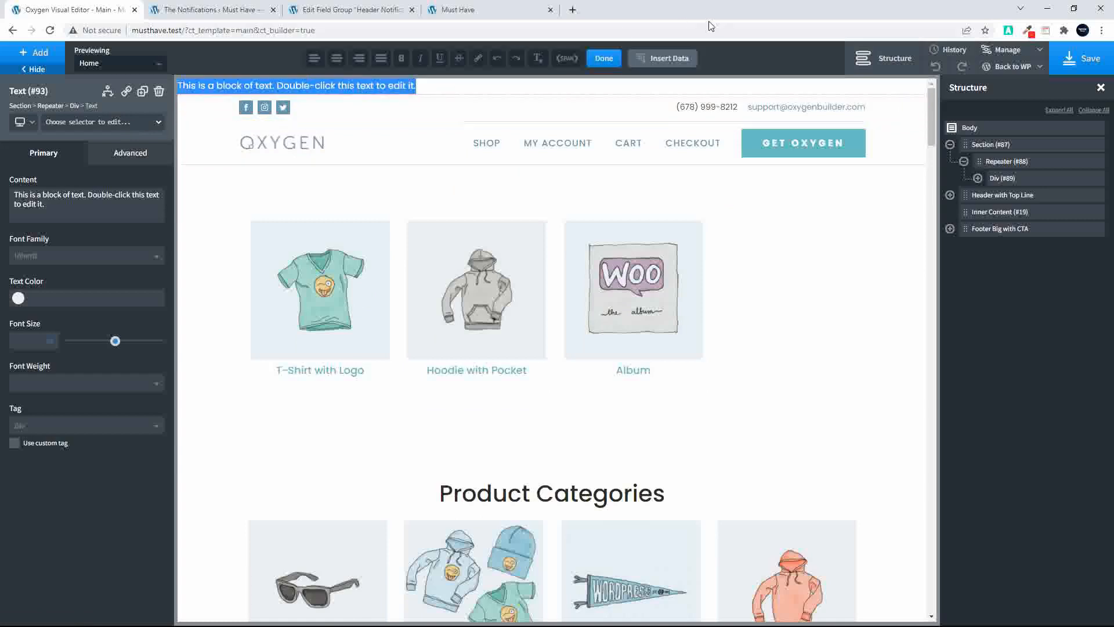
pyautogui.click(671, 61)
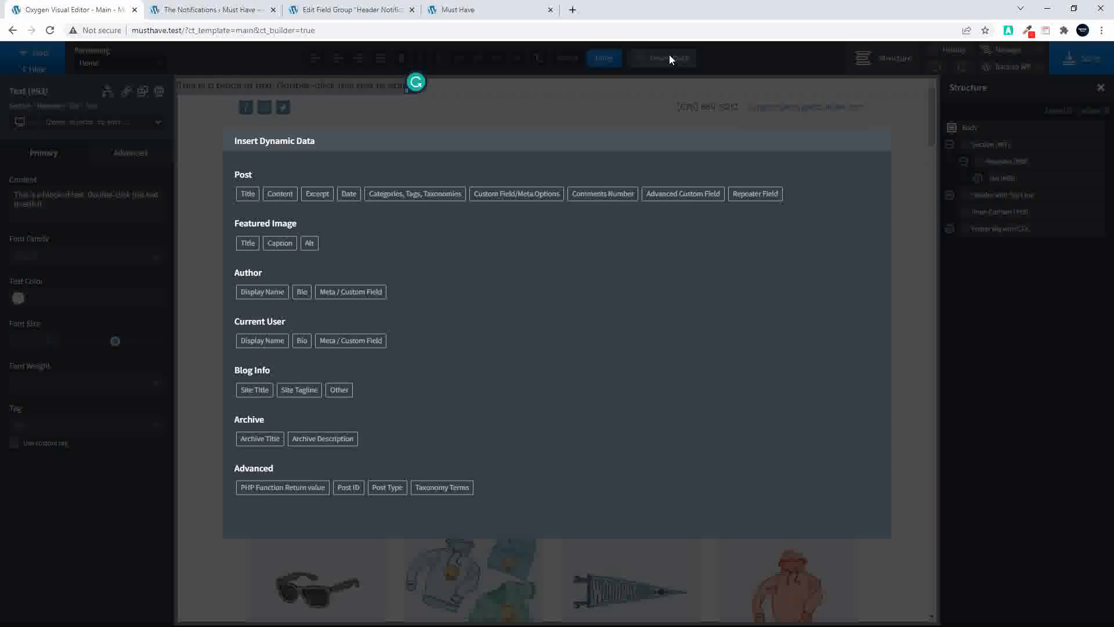
pyautogui.click(756, 194)
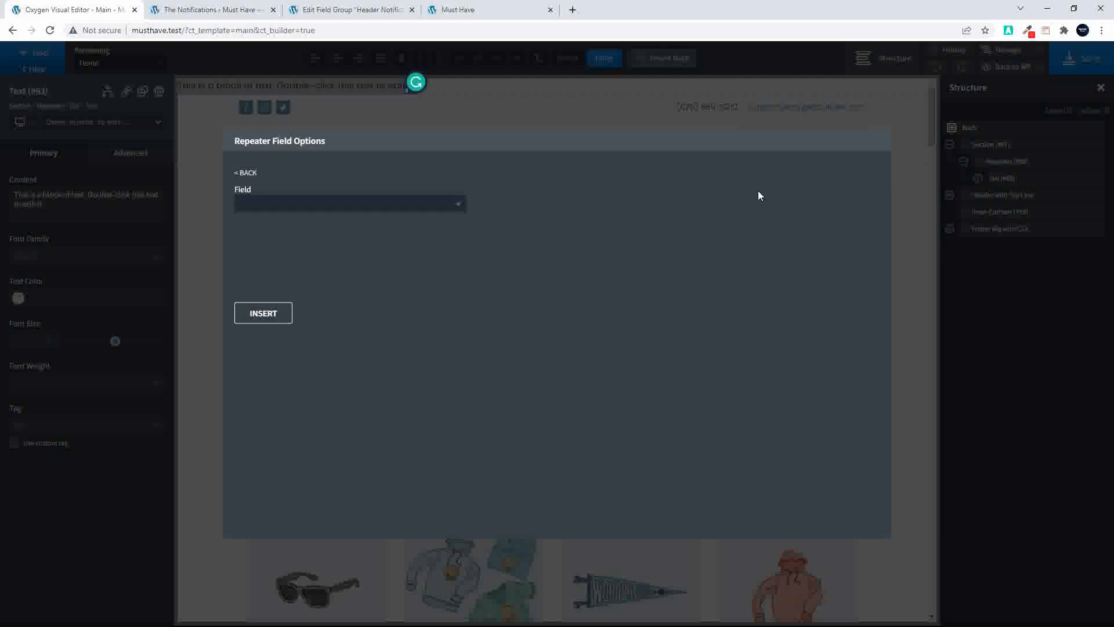
pyautogui.click(348, 205)
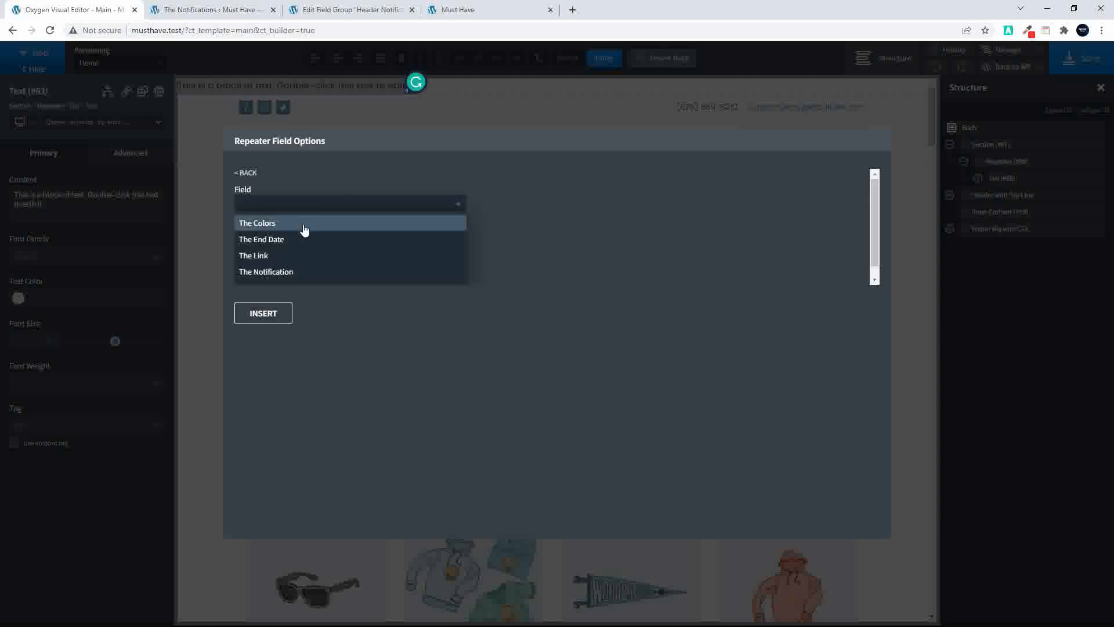
pyautogui.click(279, 272)
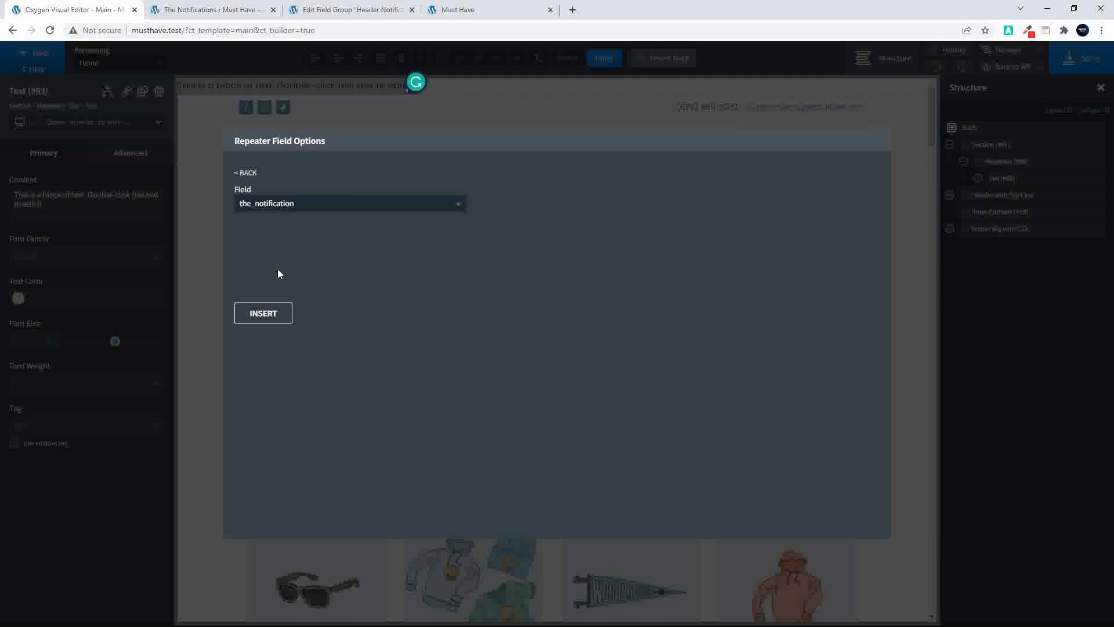
pyautogui.click(263, 314)
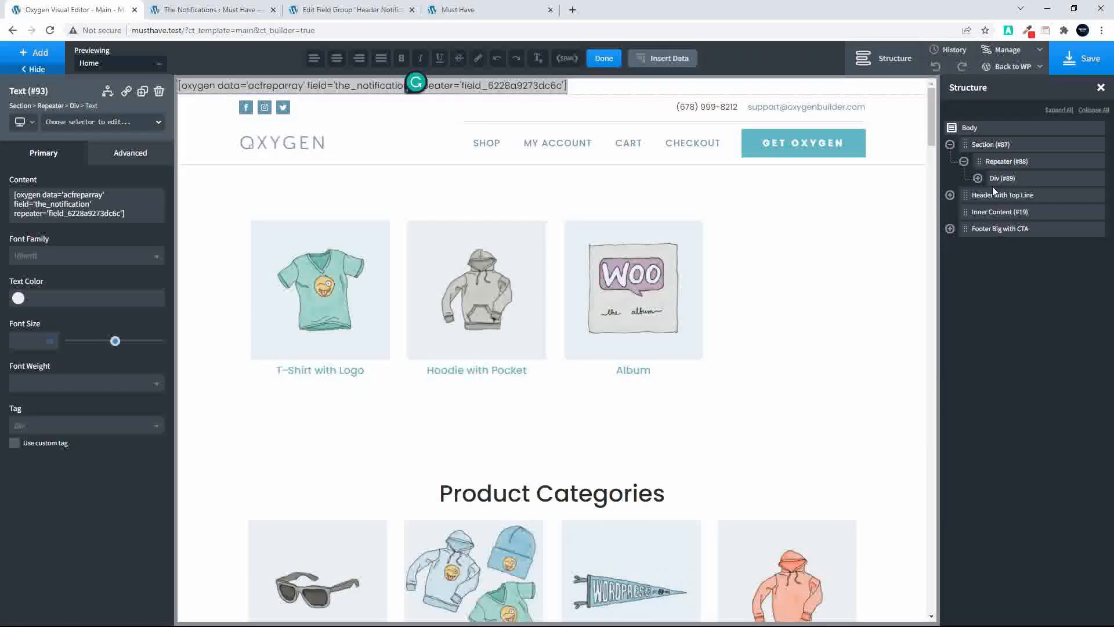
# Set the horizontal item alignment to Center for the notification section and the repeater's div
pyautogui.click(978, 179)
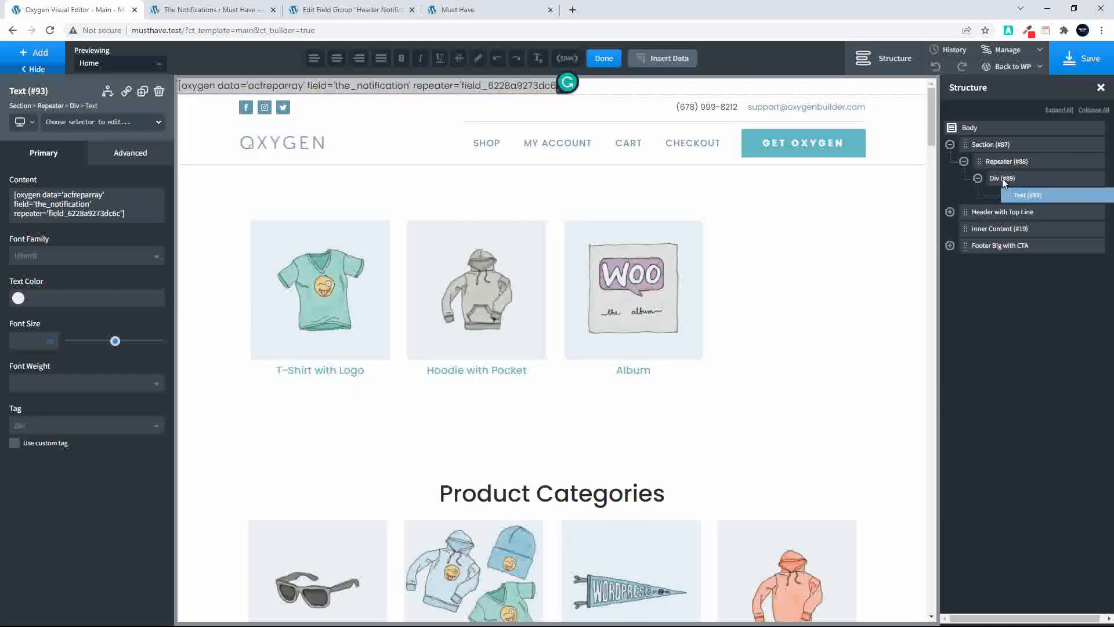
pyautogui.click(1001, 179)
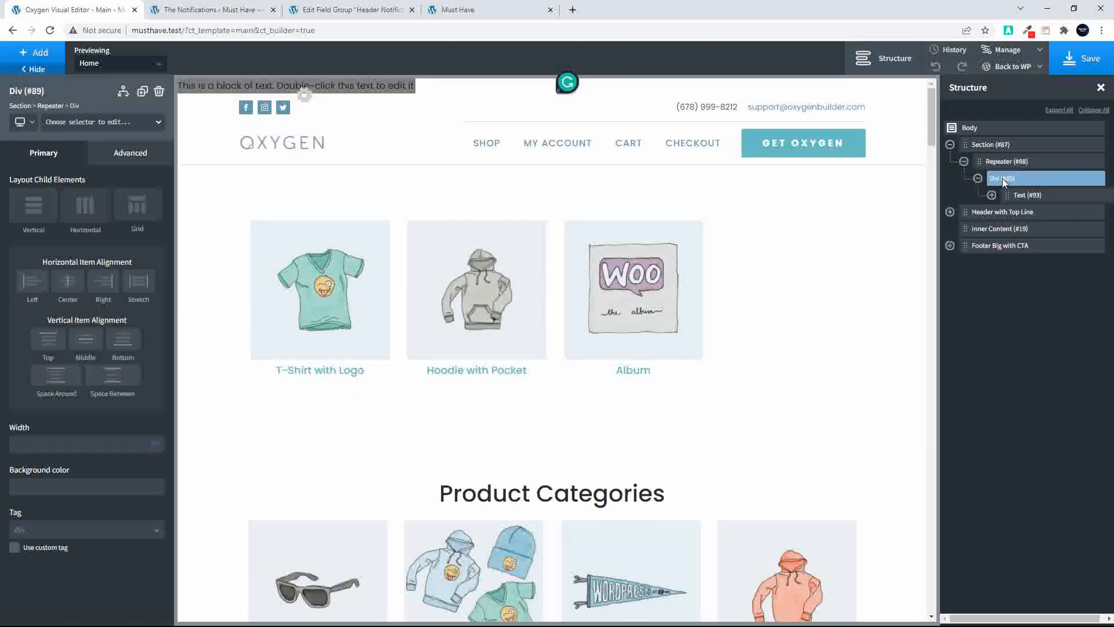
pyautogui.click(993, 144)
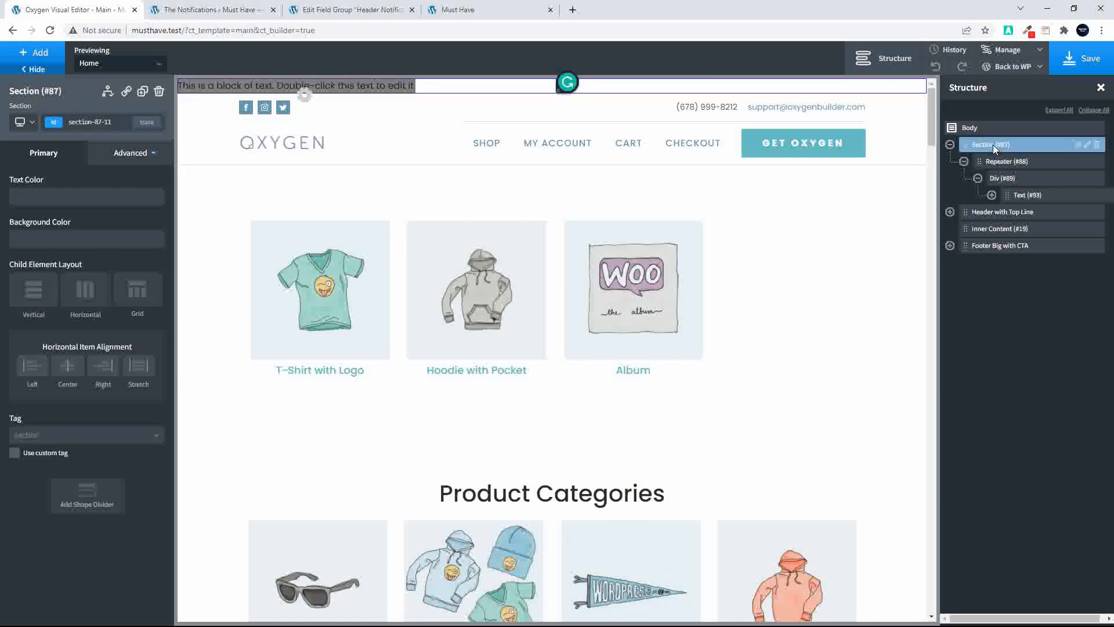
pyautogui.click(64, 370)
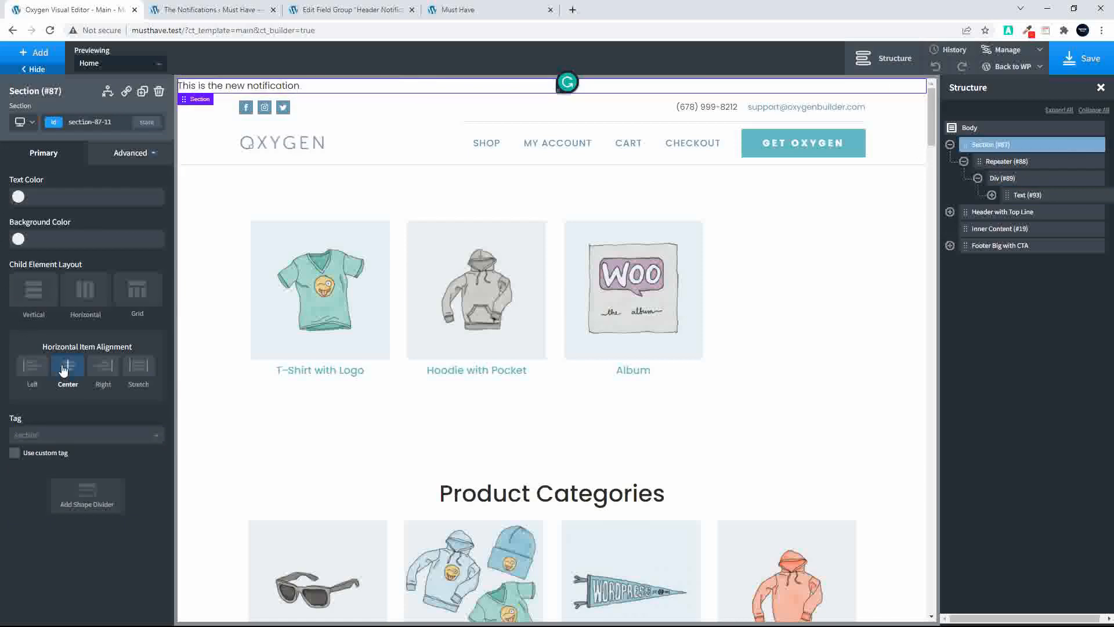
pyautogui.click(1008, 182)
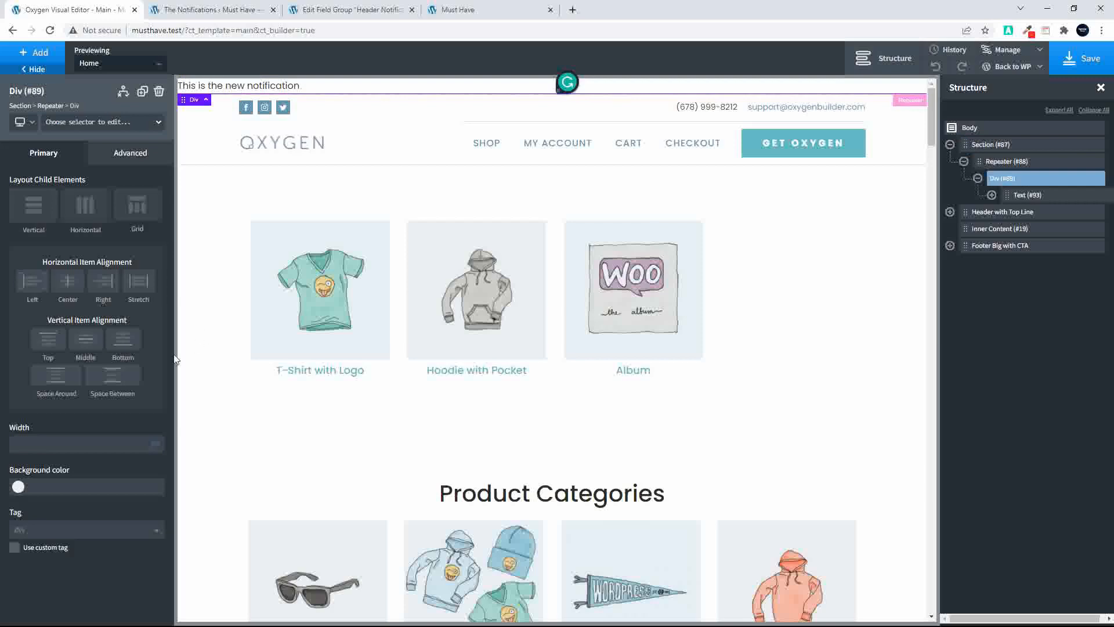
pyautogui.click(67, 281)
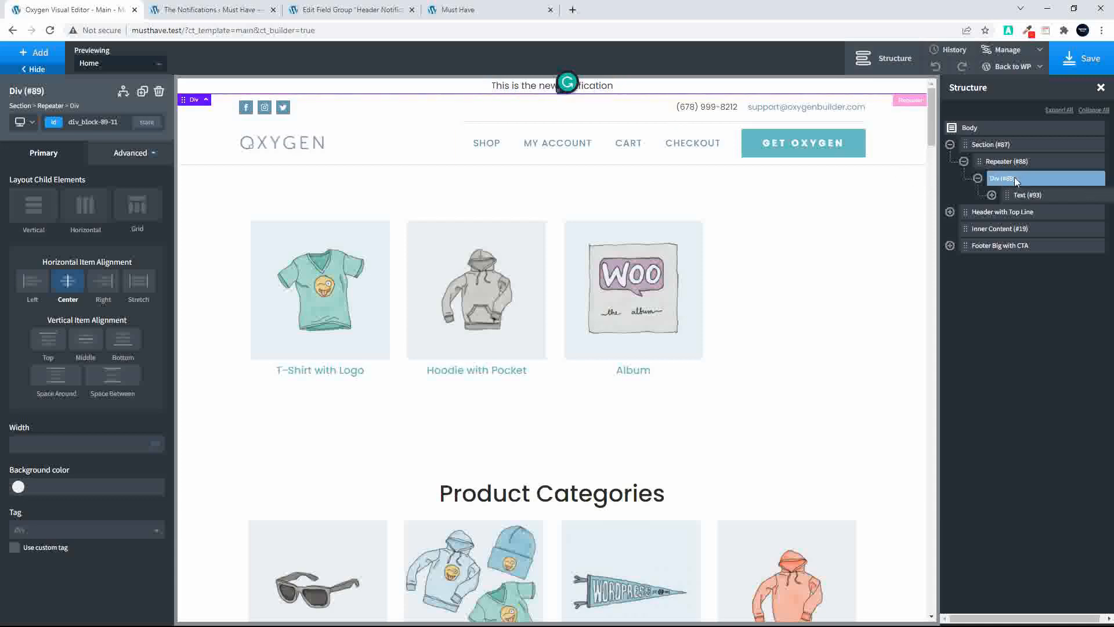
# Add a Date condition to the show/hide conditions of the repeater's div
pyautogui.click(123, 91)
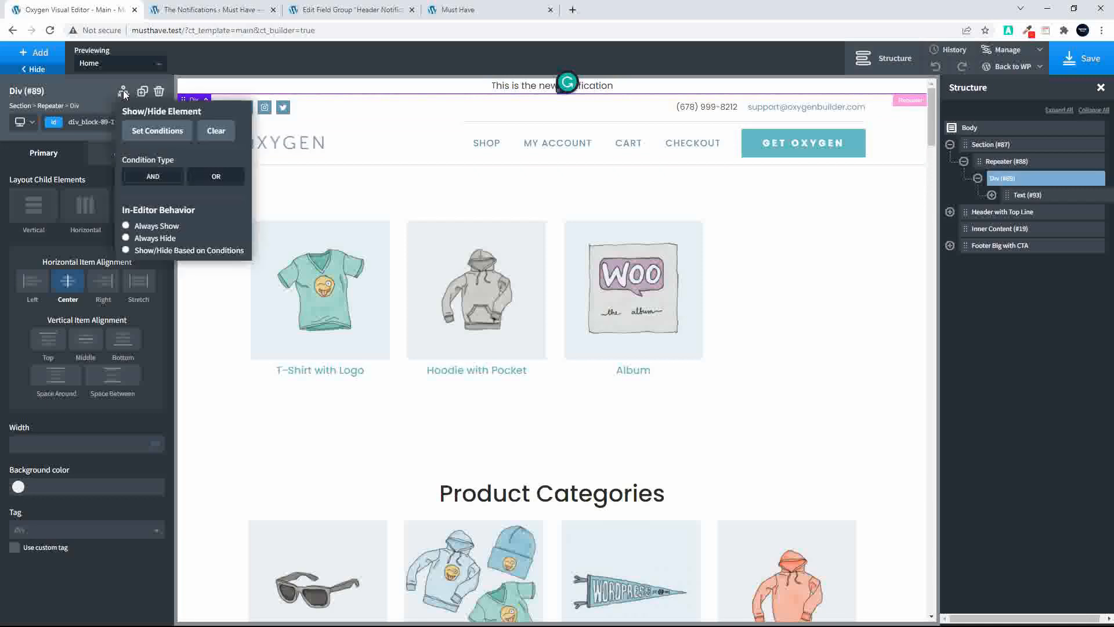
pyautogui.click(139, 126)
pyautogui.click(556, 264)
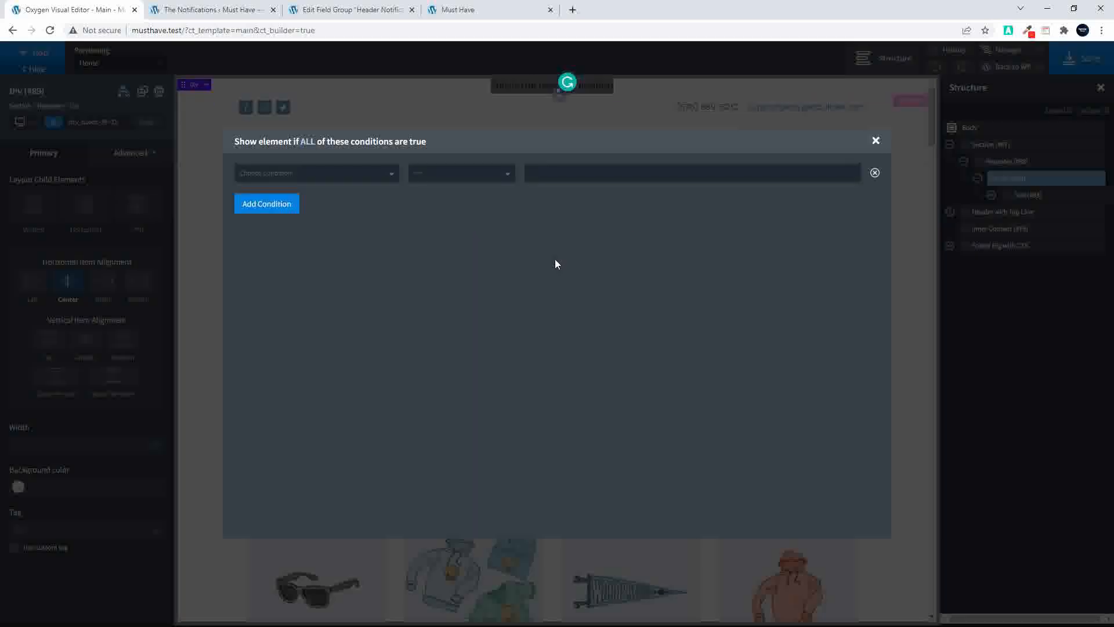
pyautogui.click(325, 174)
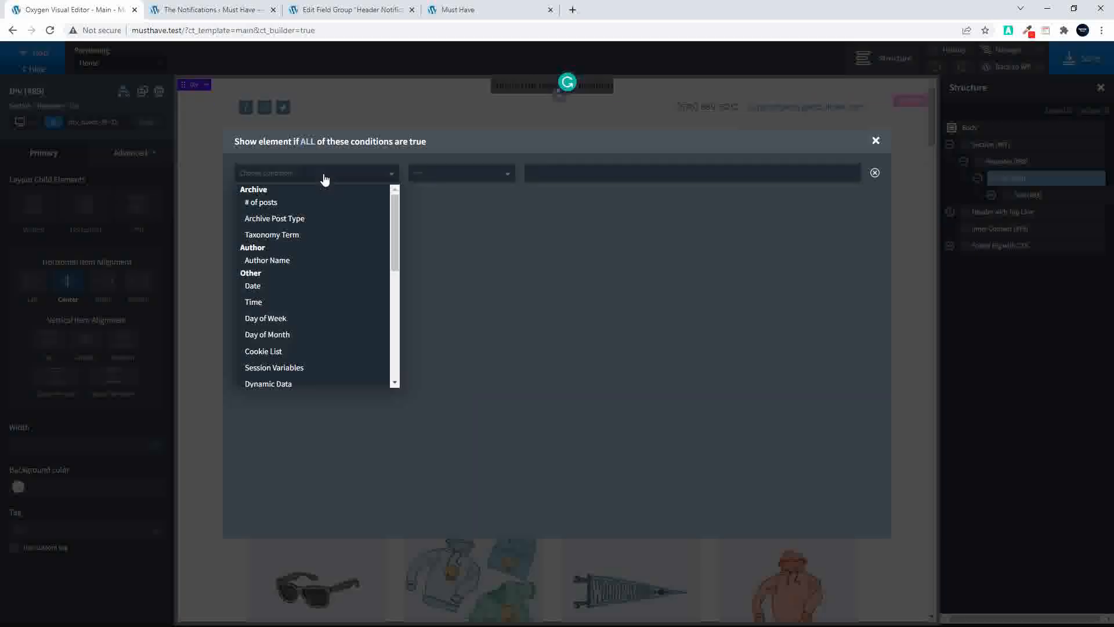
pyautogui.click(298, 291)
pyautogui.click(491, 173)
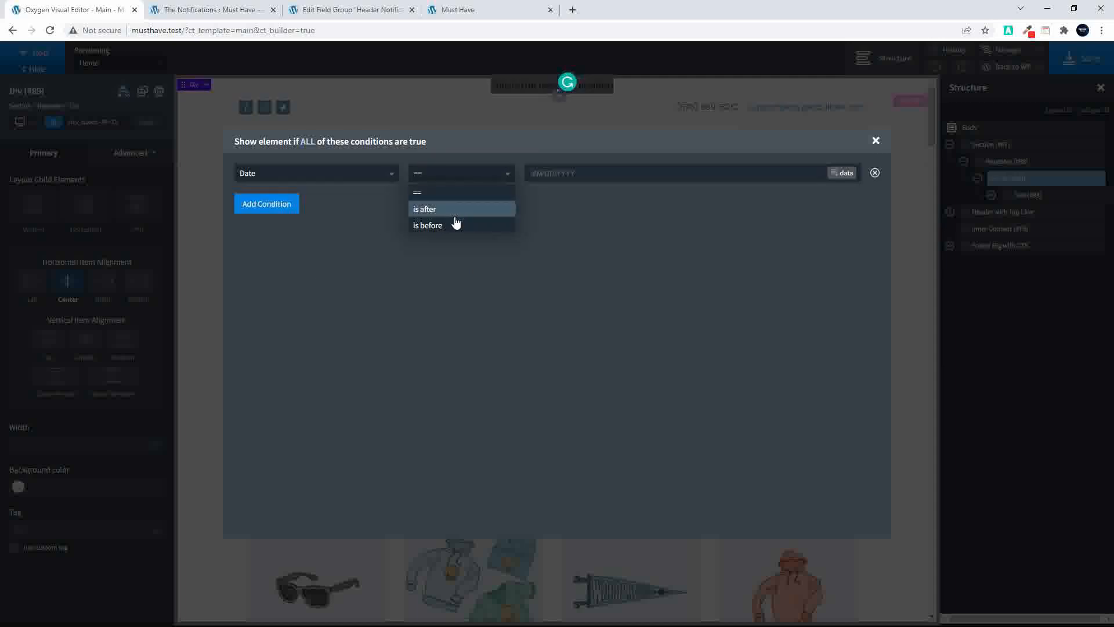
pyautogui.click(467, 210)
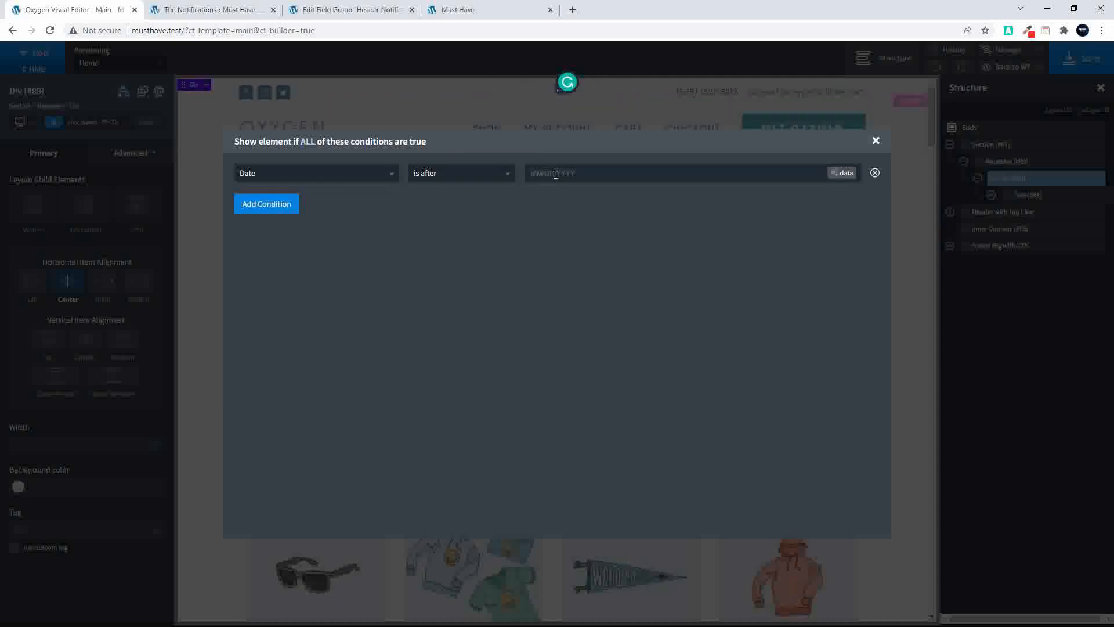
pyautogui.click(842, 174)
pyautogui.click(754, 211)
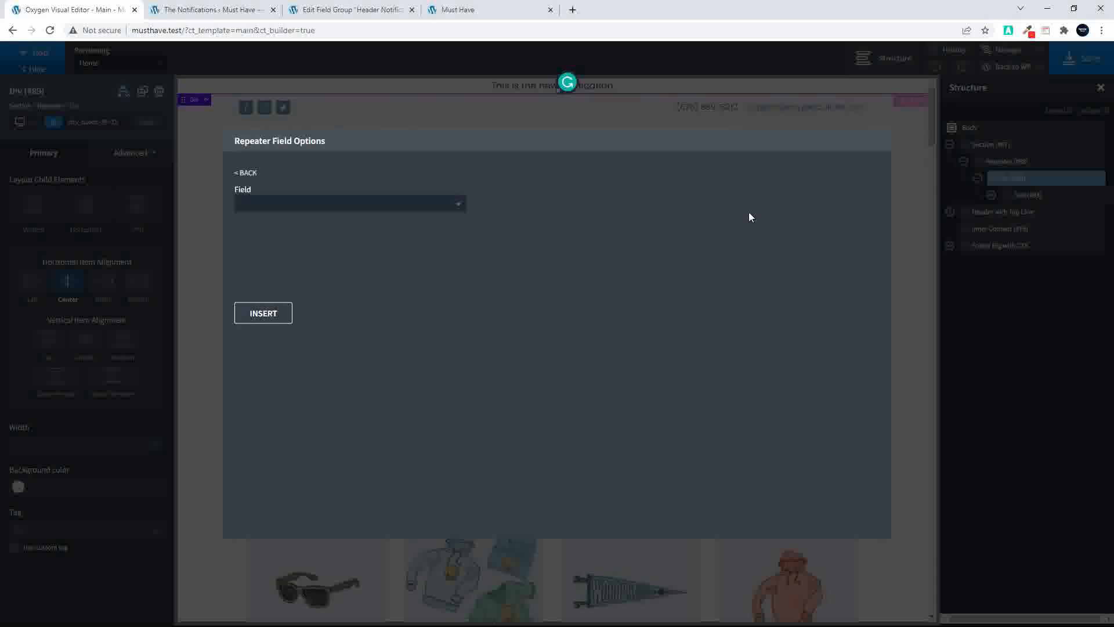
pyautogui.click(320, 209)
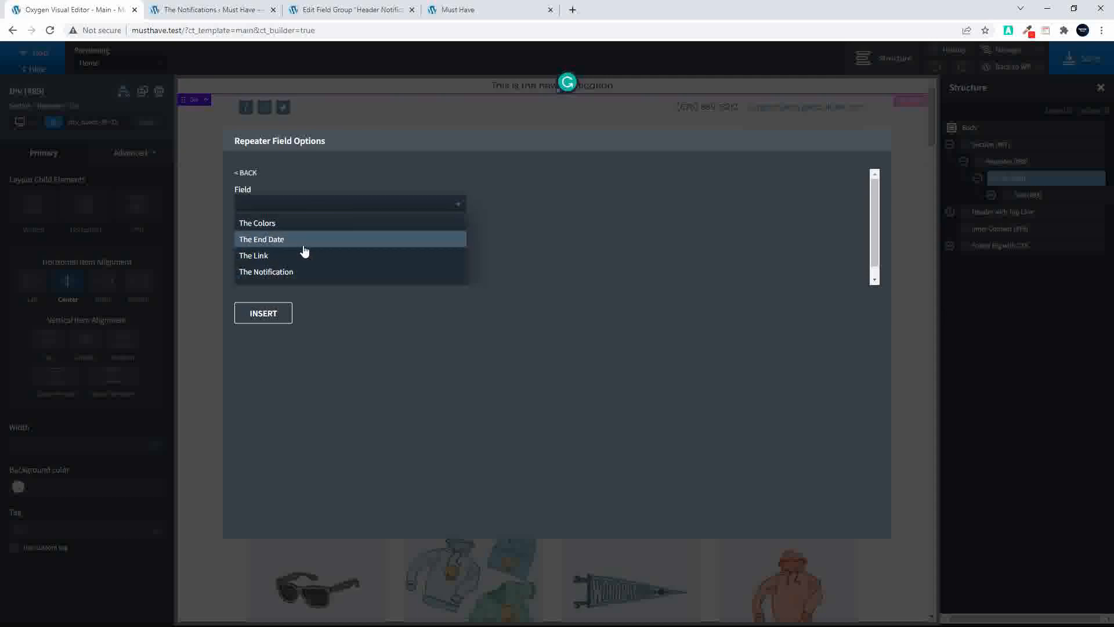
pyautogui.click(666, 235)
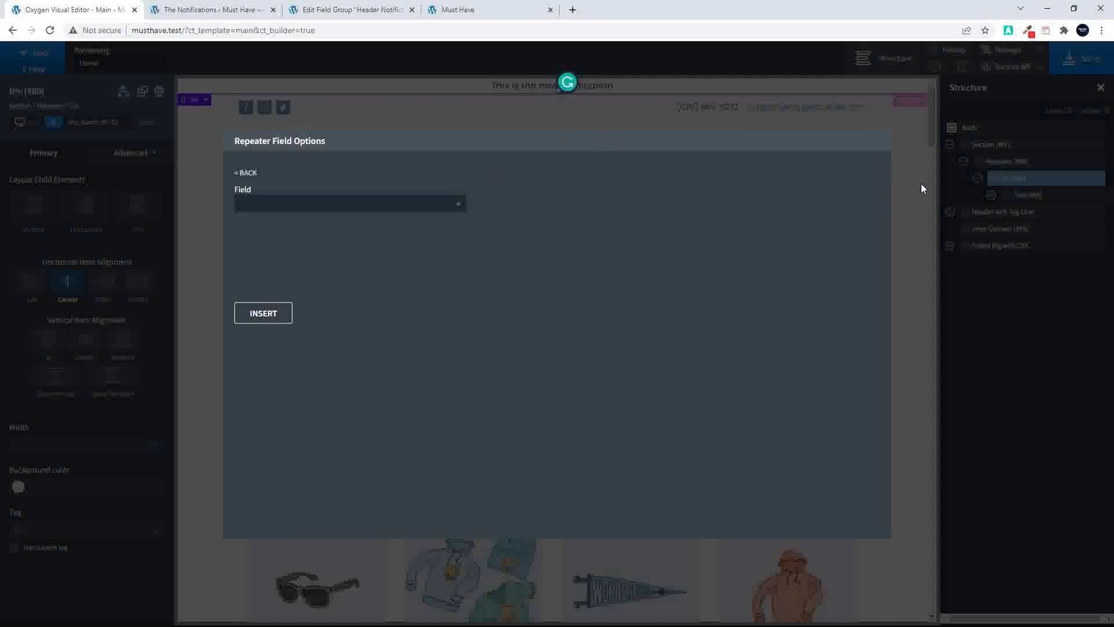
pyautogui.click(248, 175)
pyautogui.click(244, 174)
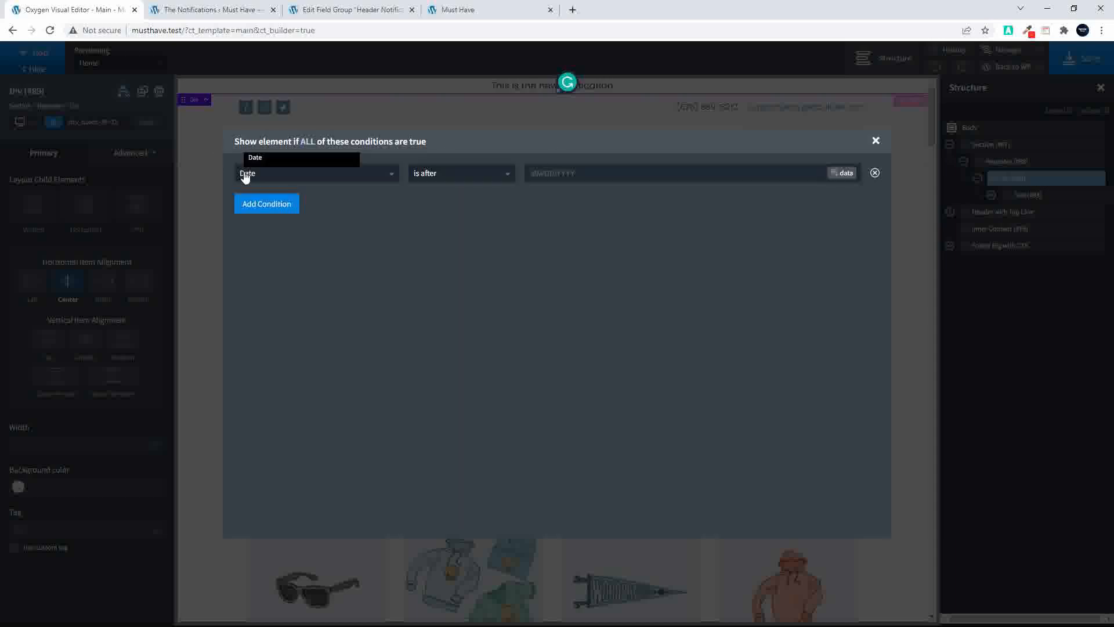
# Set the div's Date condition to "is before" the repeater field The End Date and close the conditions dialog
pyautogui.click(461, 181)
pyautogui.click(446, 226)
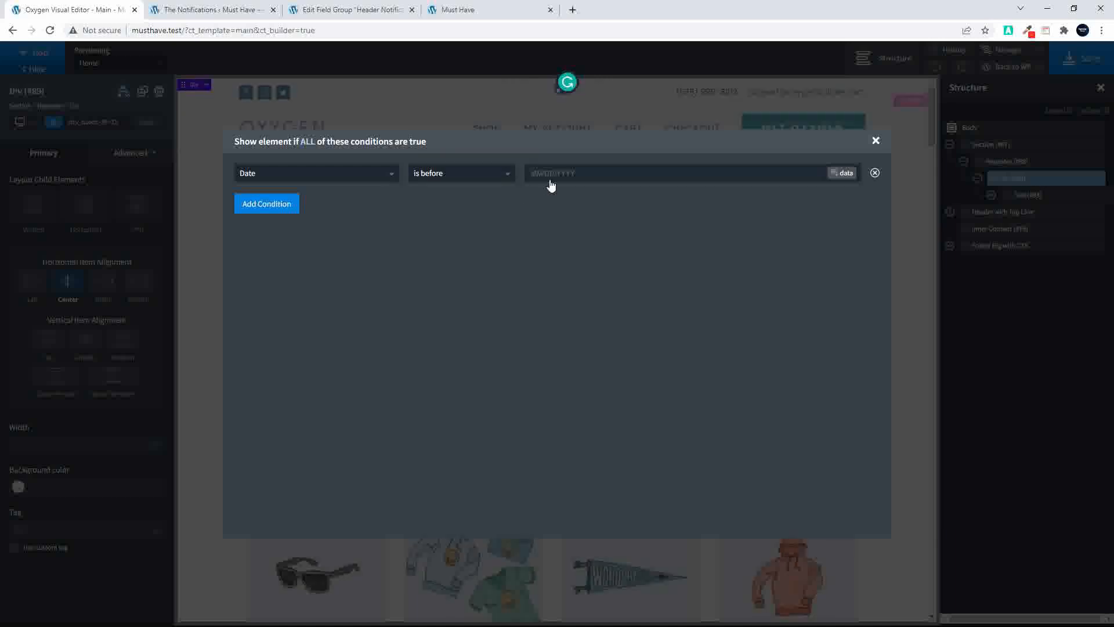
pyautogui.click(844, 175)
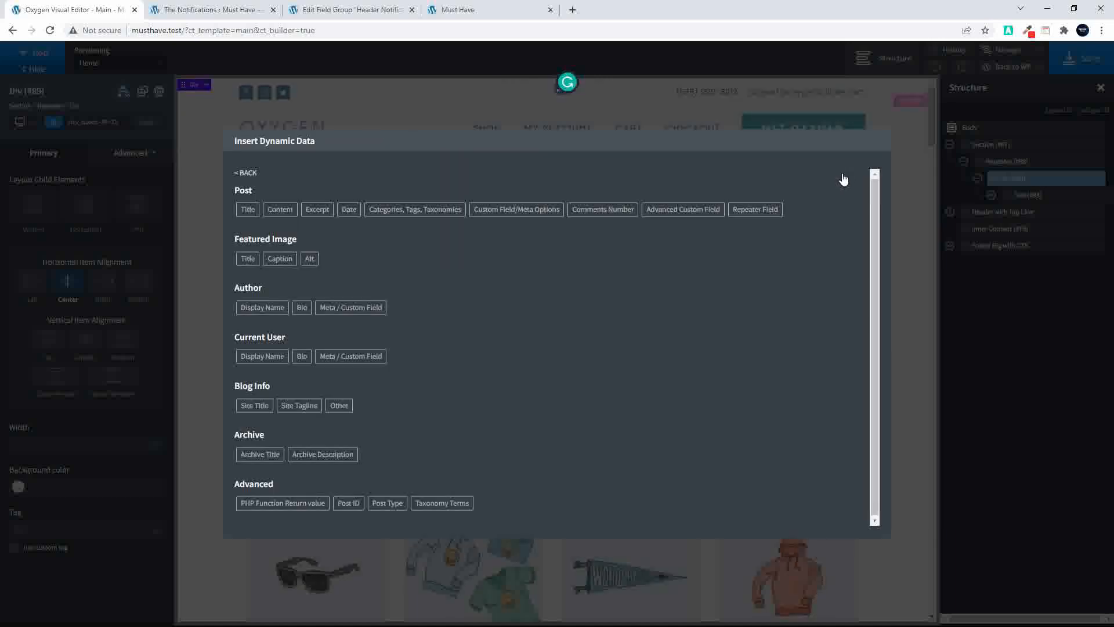
pyautogui.click(758, 210)
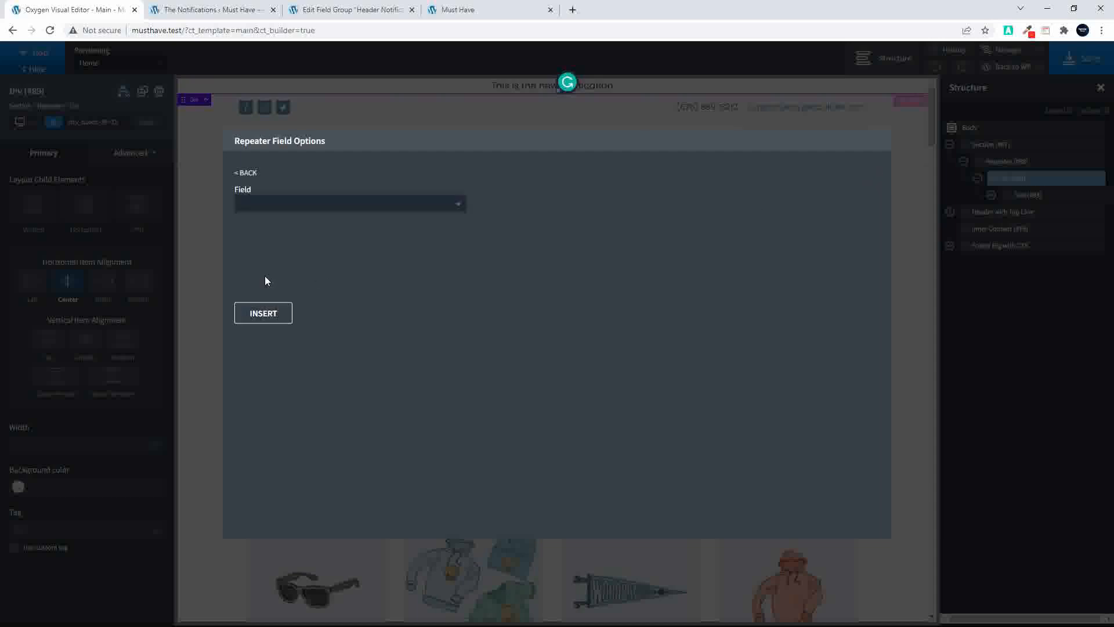
pyautogui.click(268, 208)
pyautogui.click(265, 241)
pyautogui.click(266, 316)
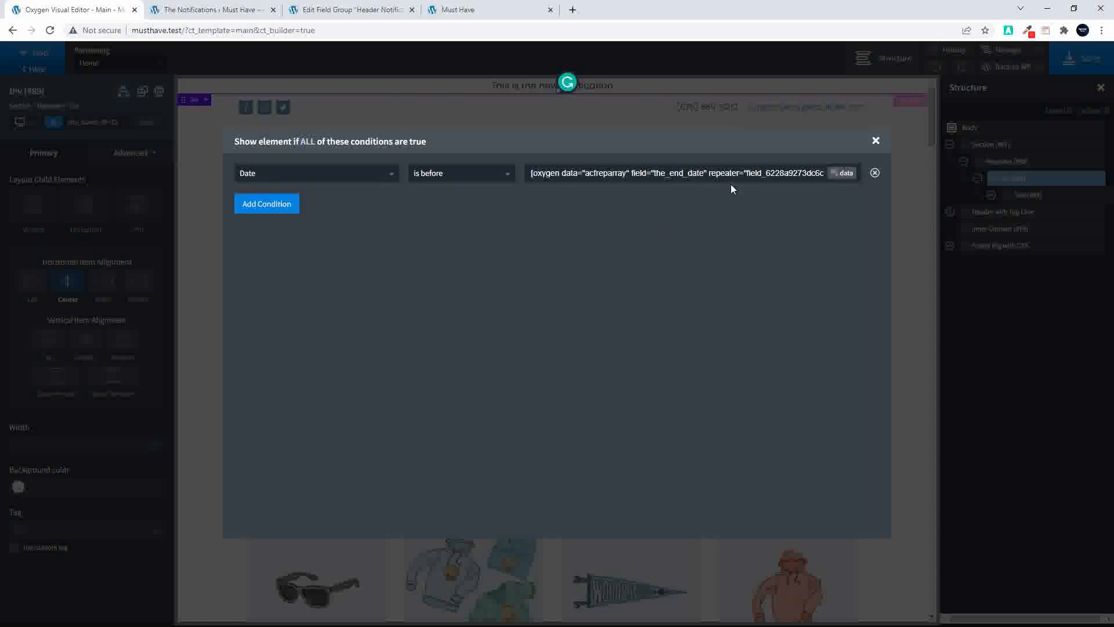
pyautogui.click(876, 140)
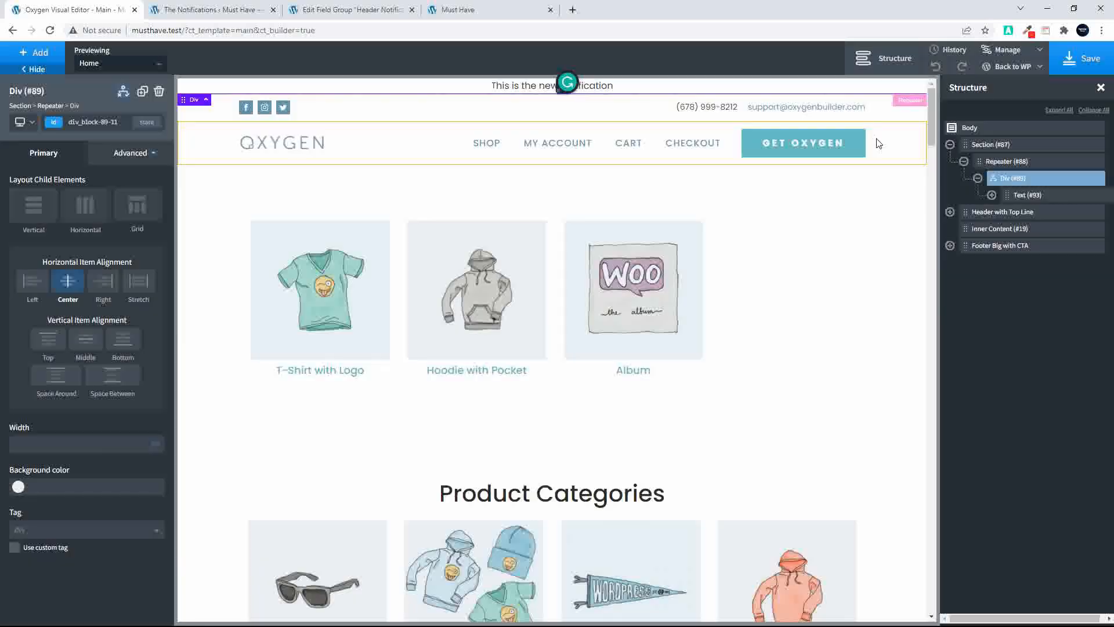
# Convert the notification text inside the repeater's div into a text link without choosing a destination in the link dialog
pyautogui.click(991, 196)
pyautogui.click(1019, 194)
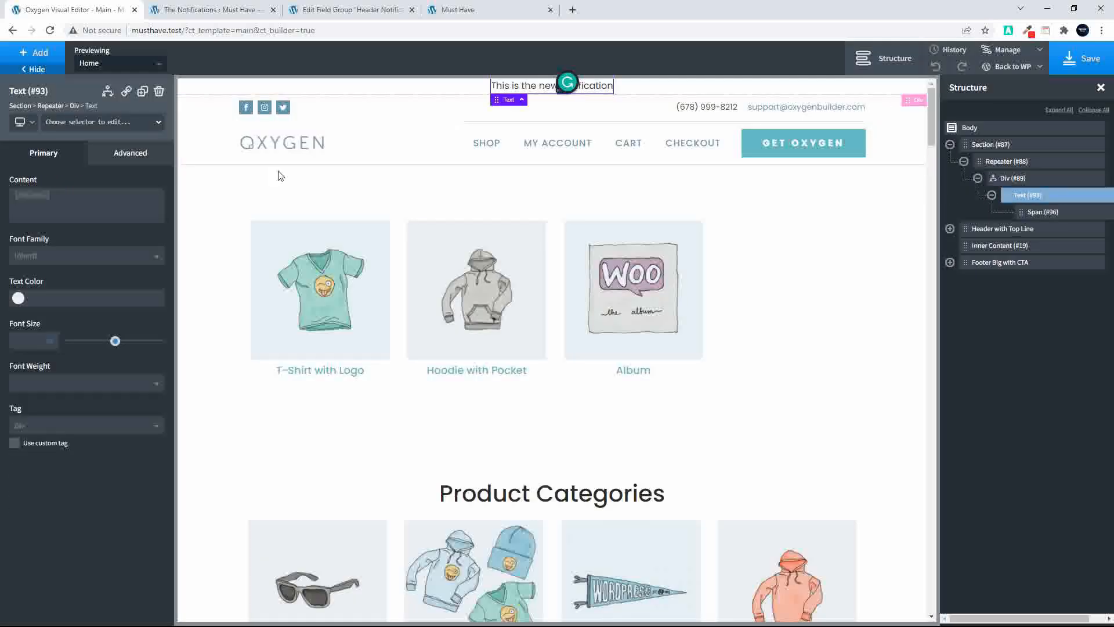
pyautogui.click(126, 91)
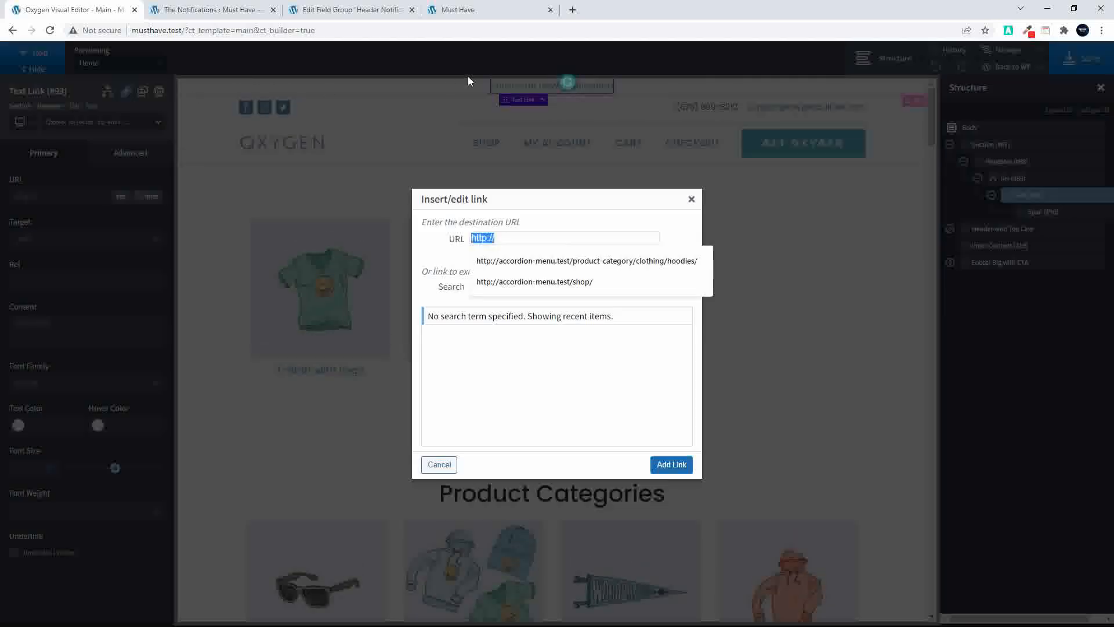
pyautogui.click(692, 200)
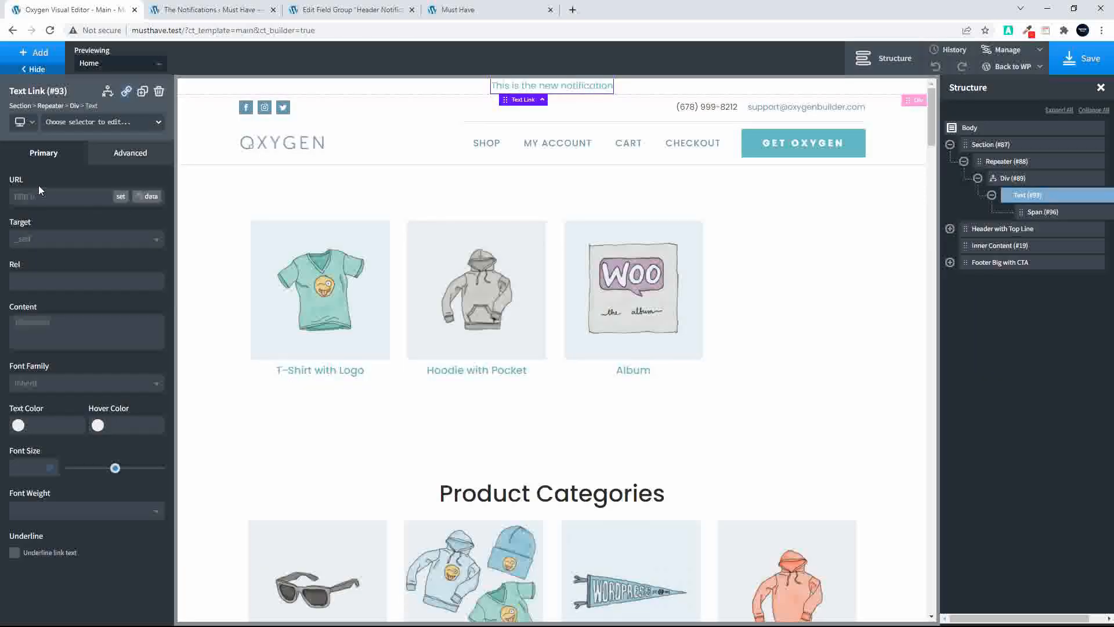
# Set the text link's URL to dynamic data from the repeater field The Link
pyautogui.click(146, 197)
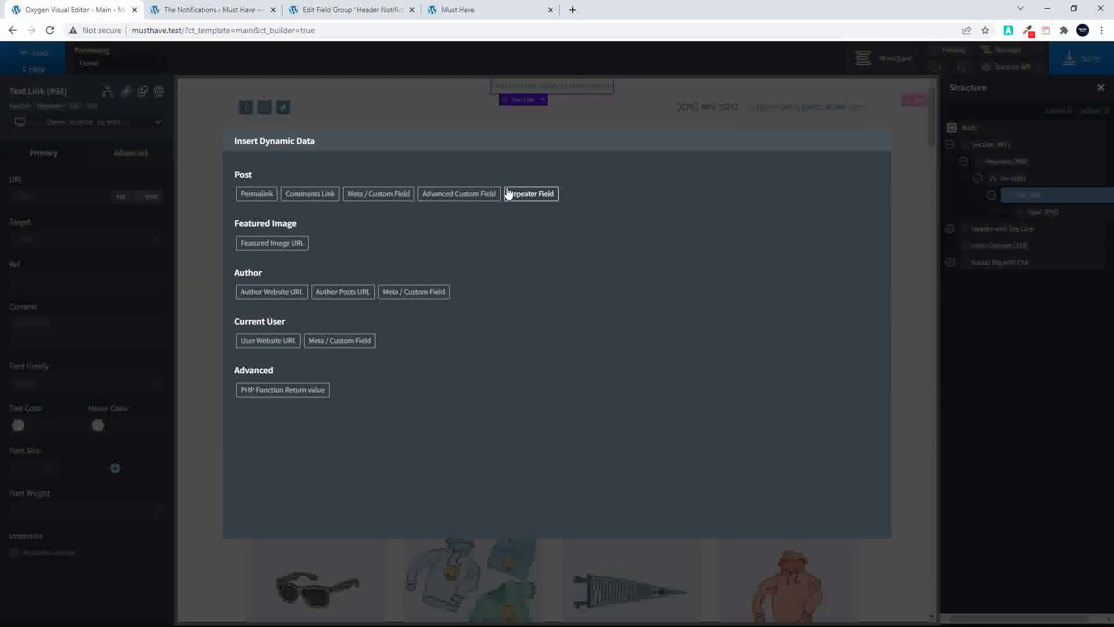
pyautogui.click(525, 193)
pyautogui.click(319, 208)
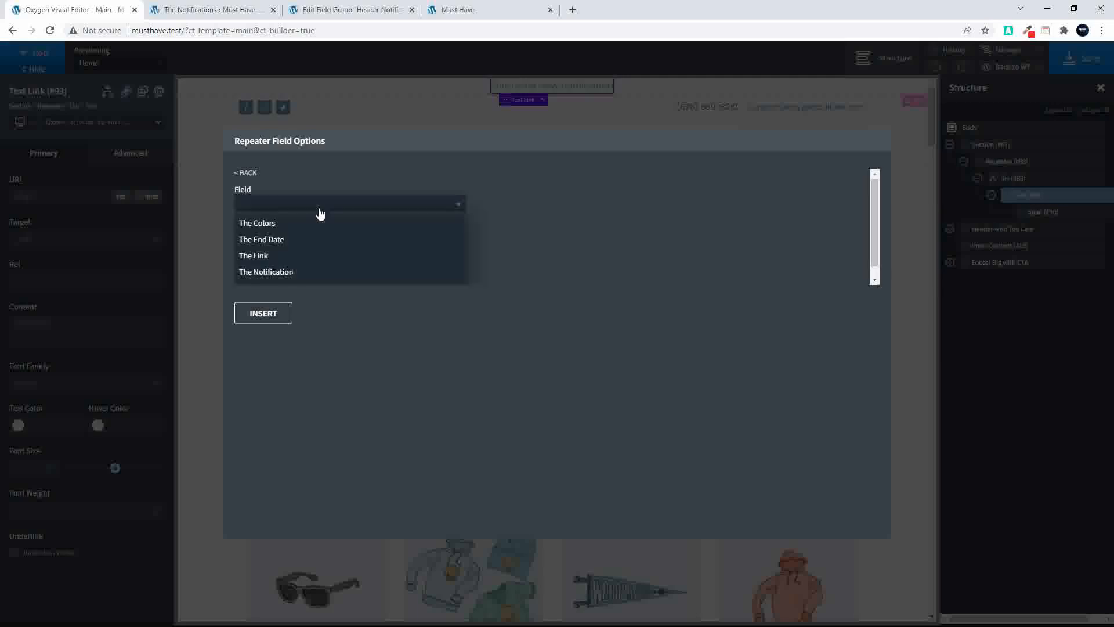
pyautogui.click(280, 256)
pyautogui.click(271, 318)
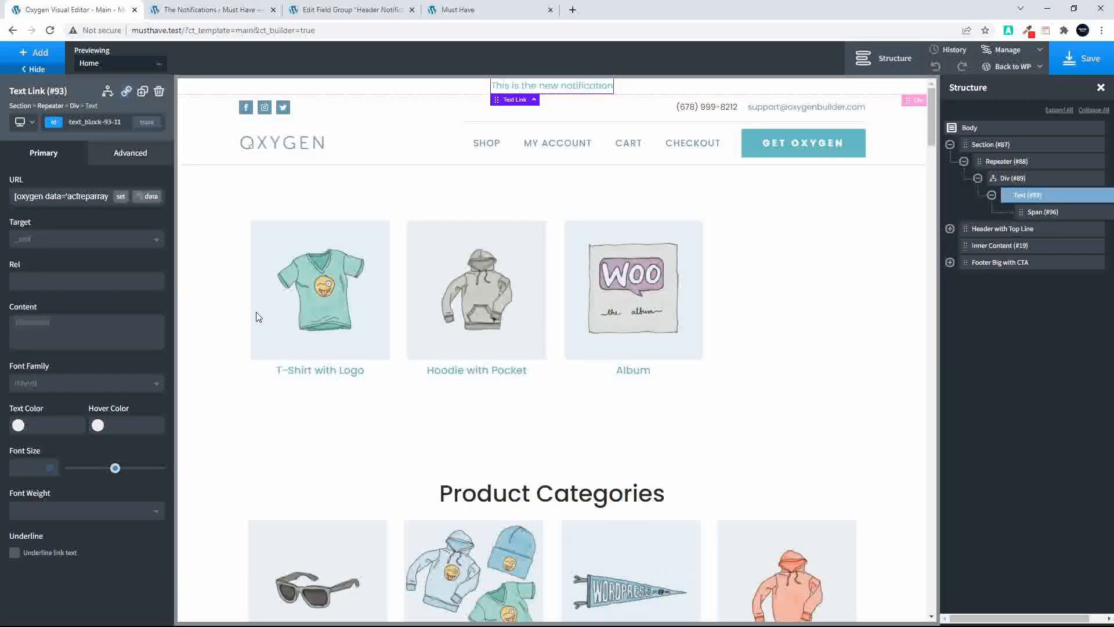
# Add a dynamic class to the repeater's div using the repeater field The Colors, and save the template
pyautogui.click(1001, 179)
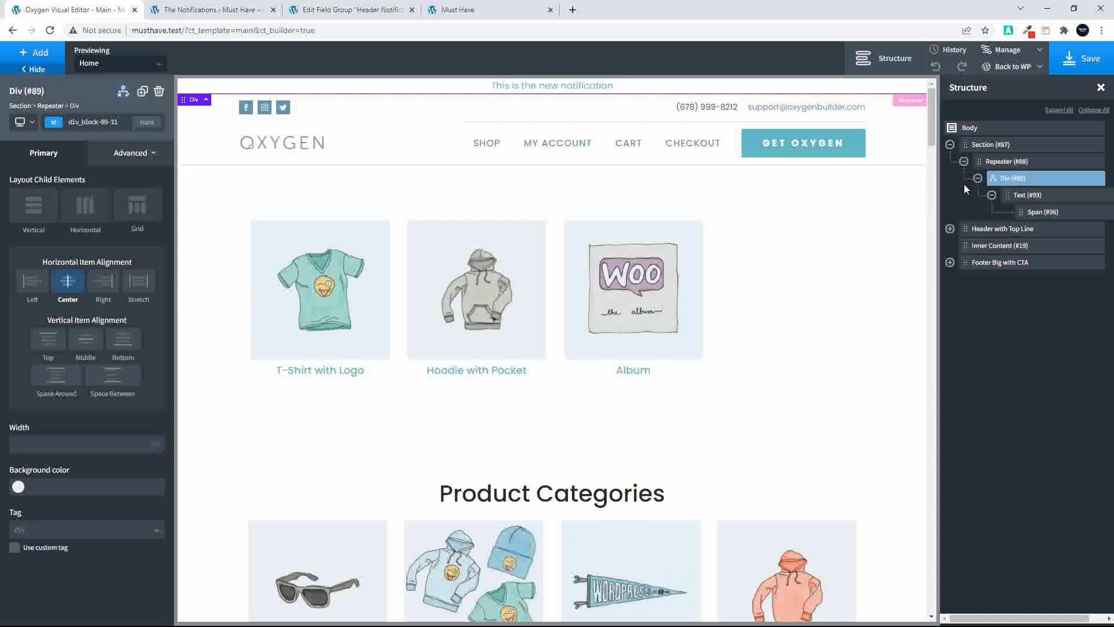
pyautogui.click(113, 158)
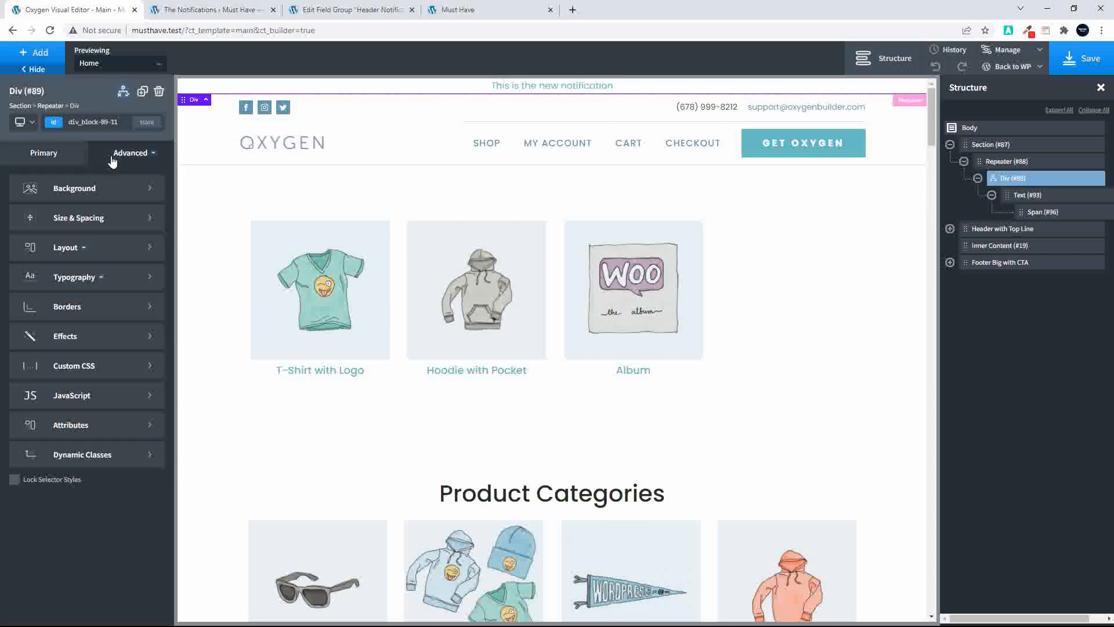
pyautogui.click(107, 459)
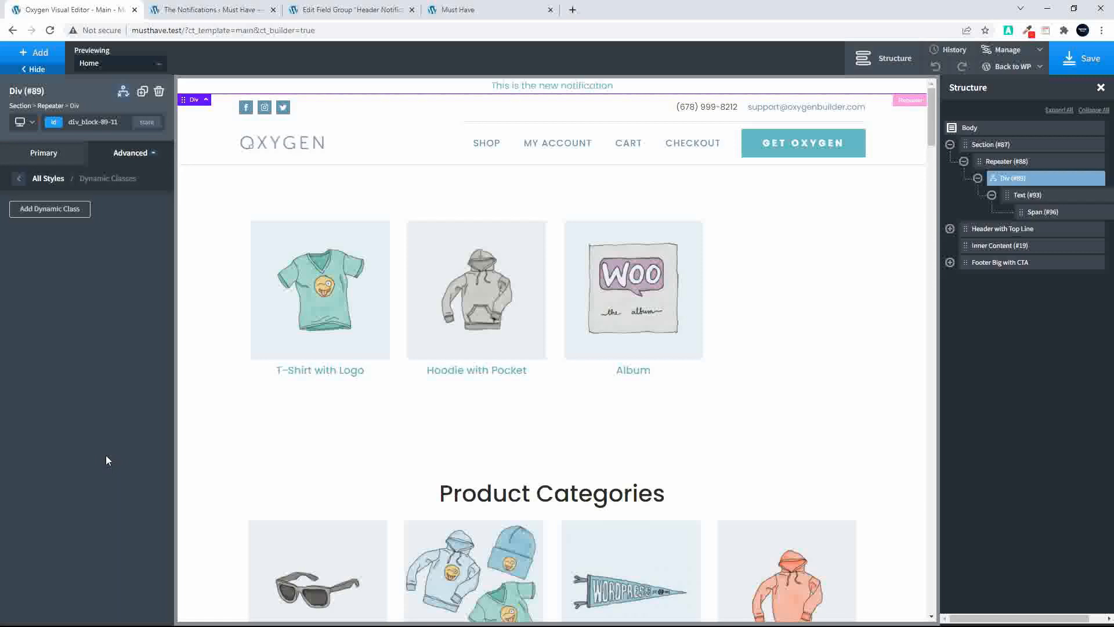
pyautogui.click(32, 210)
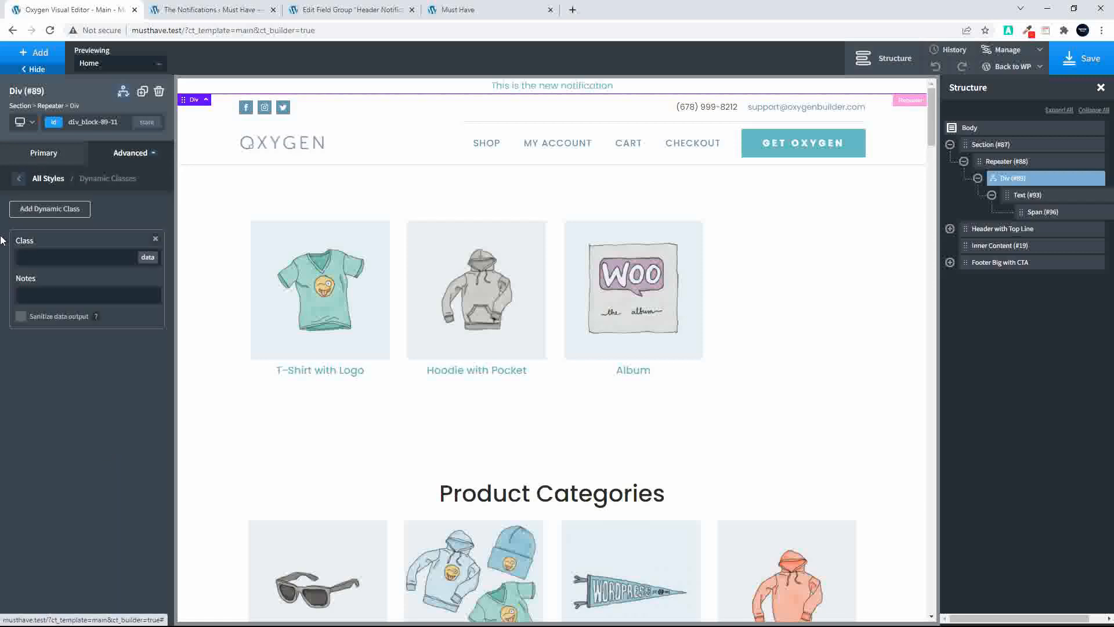
pyautogui.click(147, 259)
pyautogui.click(749, 193)
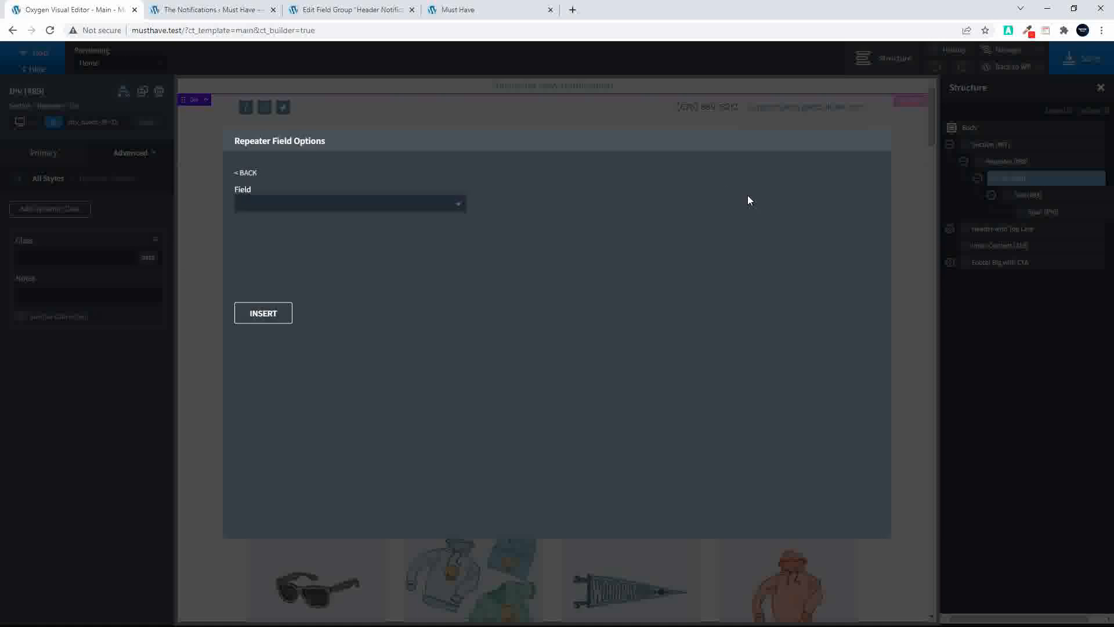
pyautogui.click(377, 211)
pyautogui.click(286, 224)
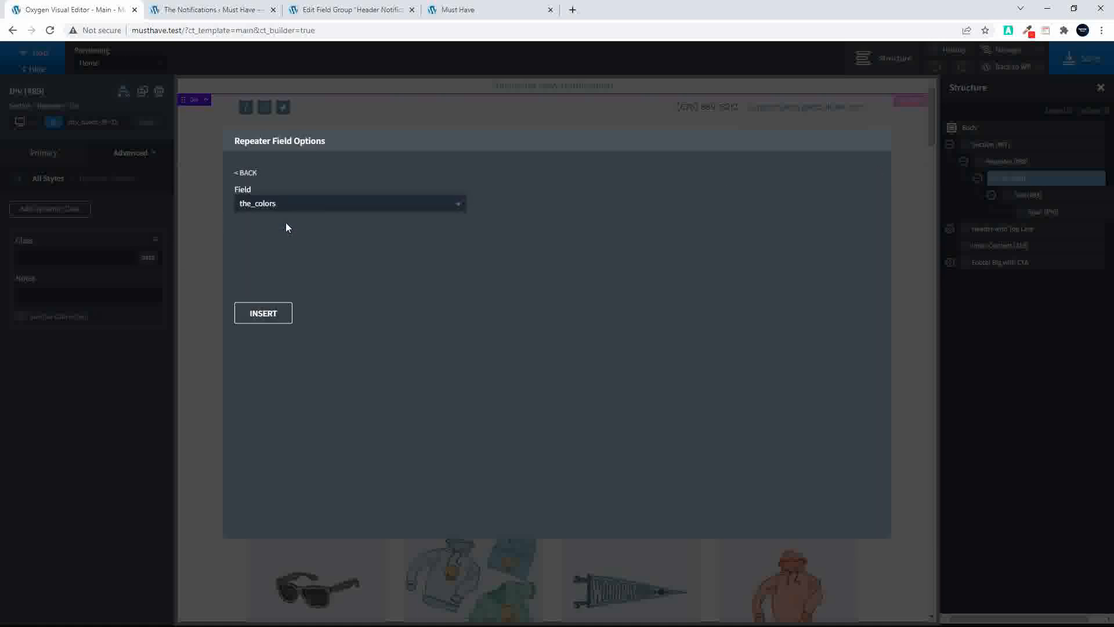
pyautogui.click(268, 313)
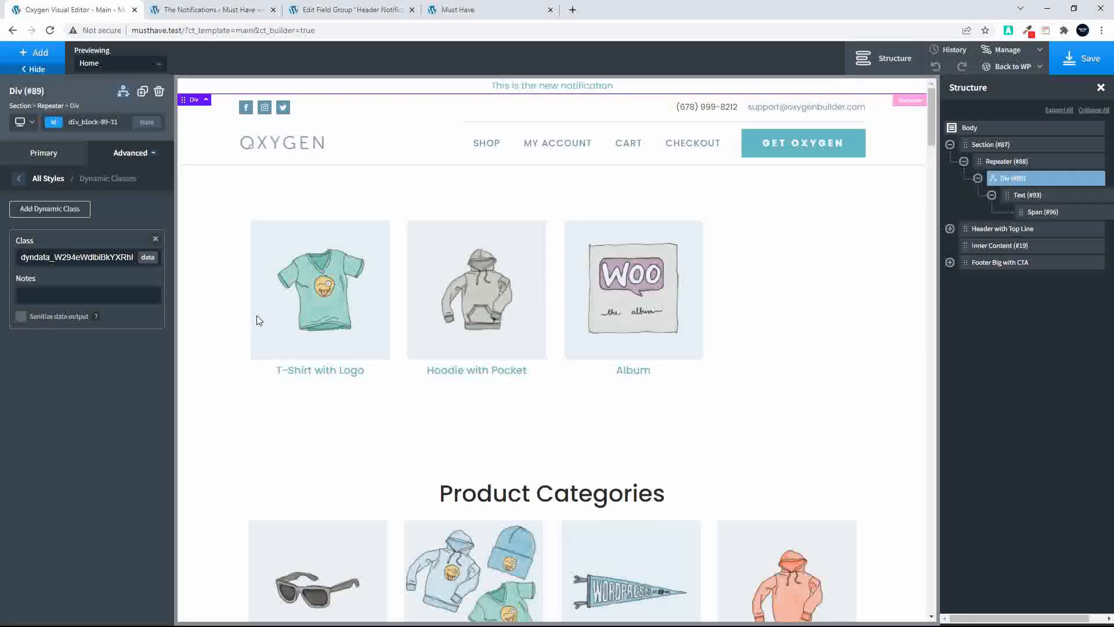
pyautogui.click(1088, 56)
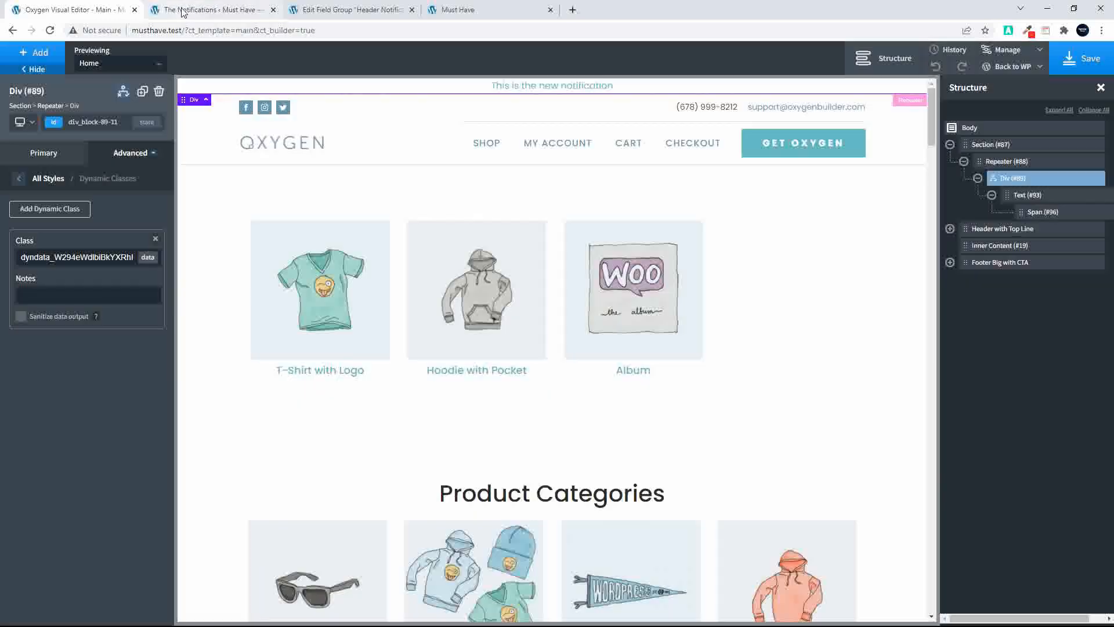
# Check the notification's dates, link and color on The Notifications options page, then return to the div's advanced styles in the Oxygen editor
pyautogui.click(192, 10)
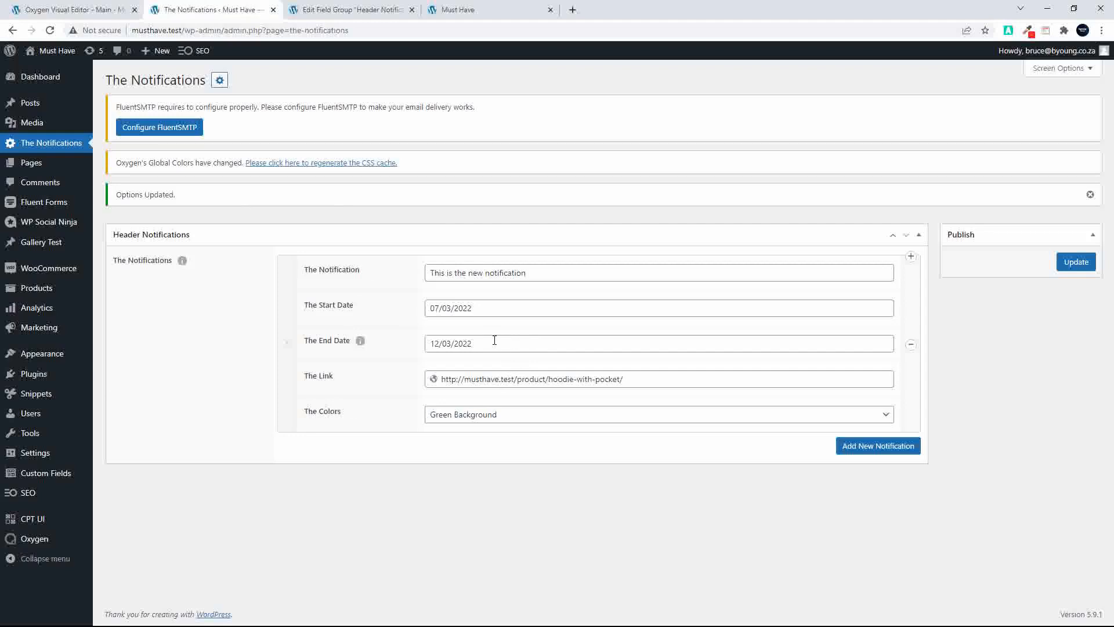
pyautogui.click(55, 10)
pyautogui.click(19, 180)
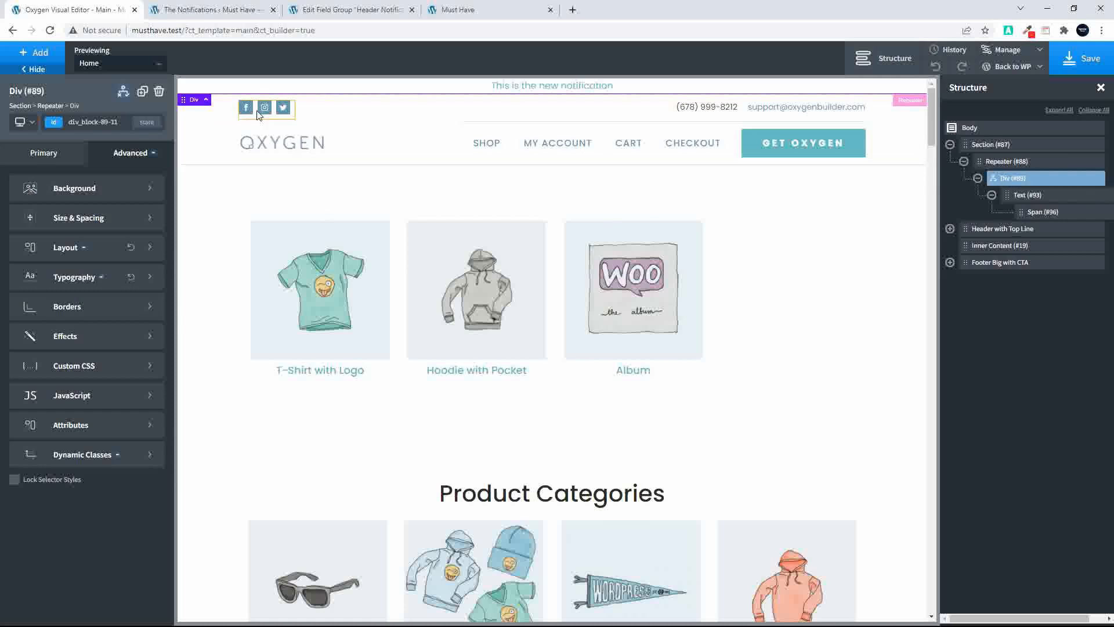
# Examine the div's existing Date condition and the repeater fields available for its date value
pyautogui.click(123, 93)
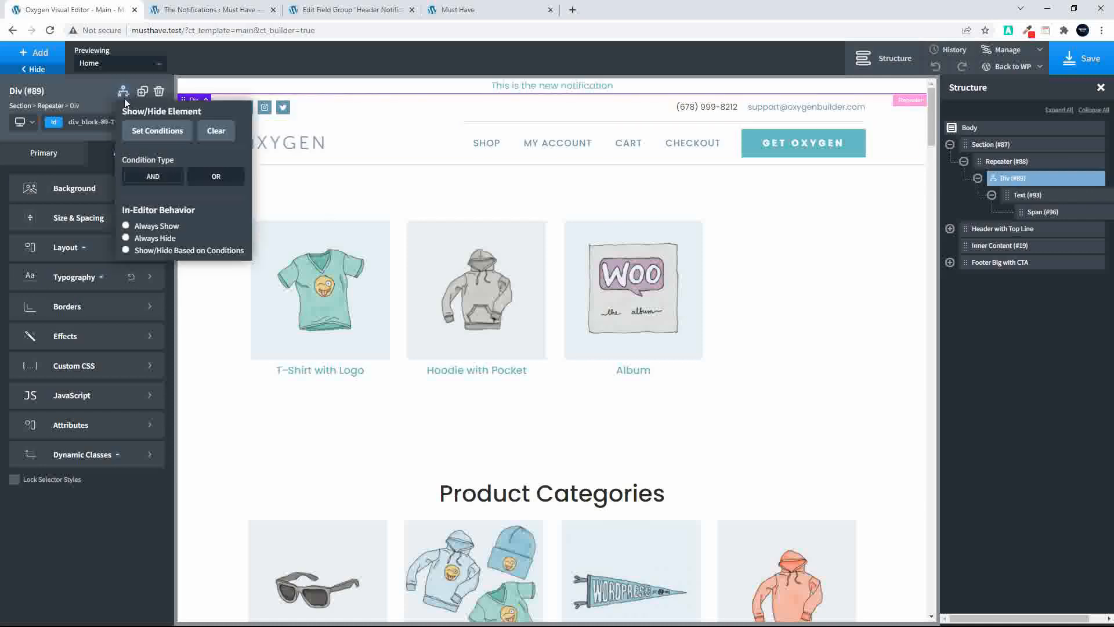
pyautogui.click(150, 125)
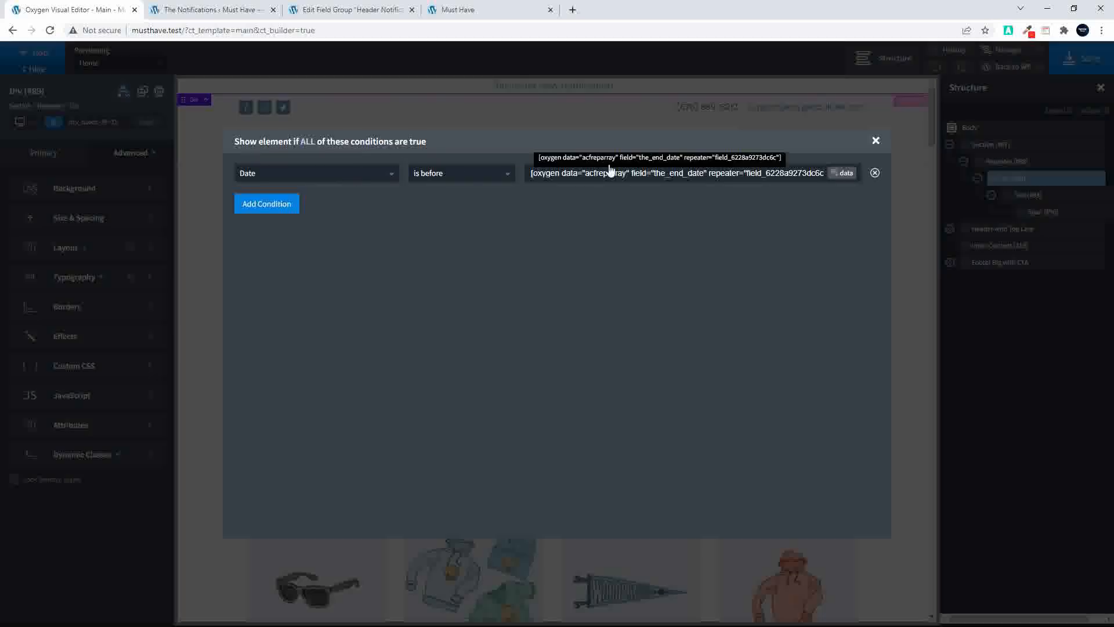
pyautogui.click(843, 173)
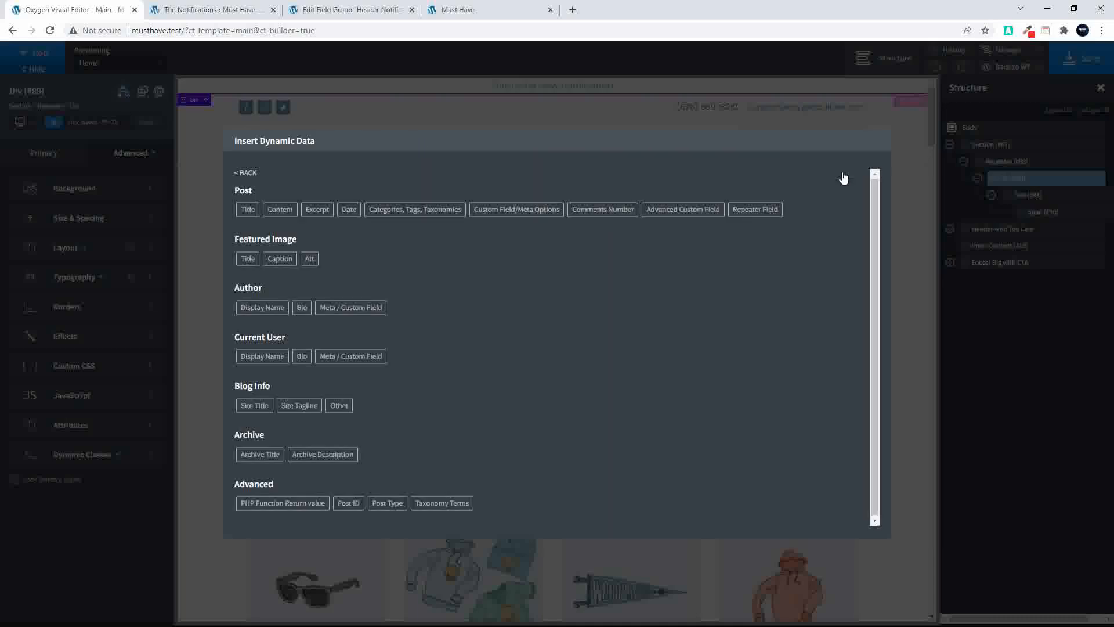
pyautogui.click(756, 209)
pyautogui.click(342, 203)
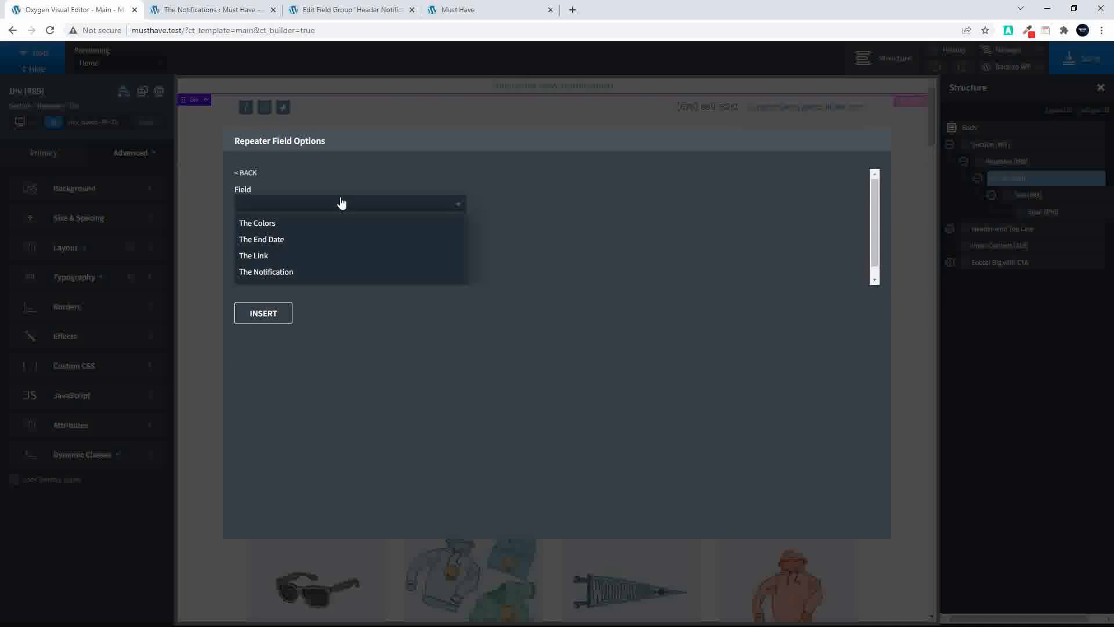
pyautogui.click(805, 183)
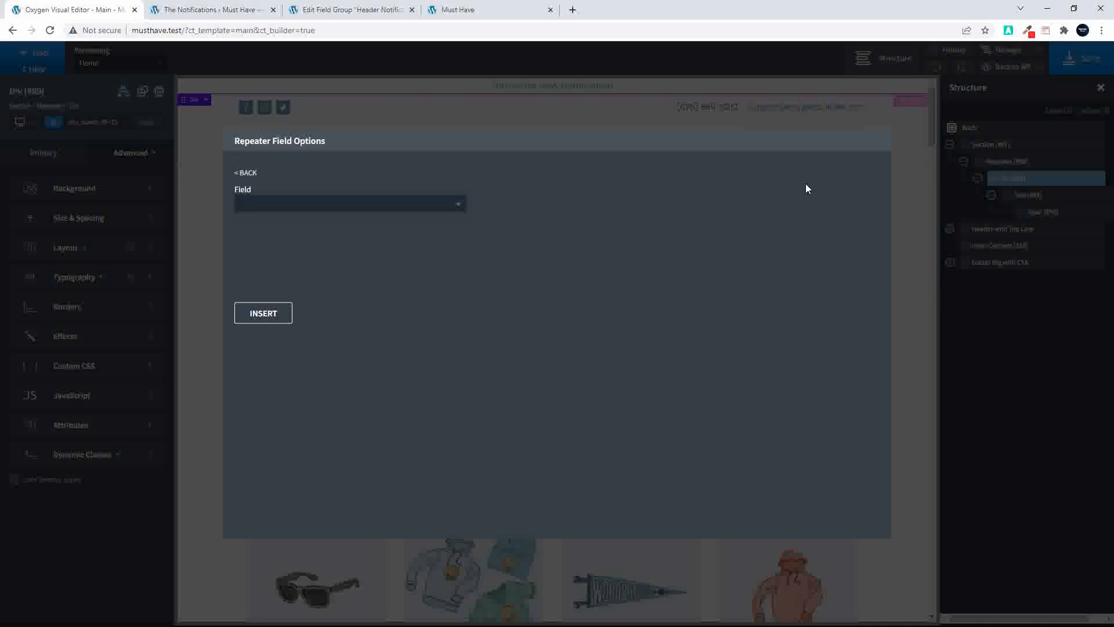
pyautogui.click(902, 173)
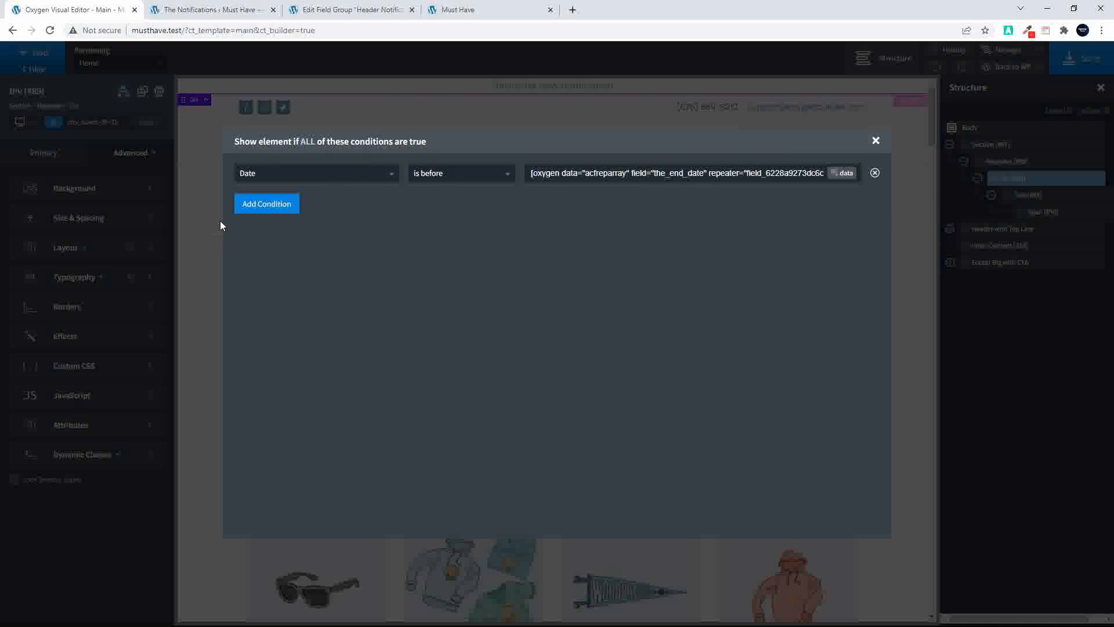
# Add a second Date condition to the div with the operator is after
pyautogui.click(269, 209)
pyautogui.click(328, 196)
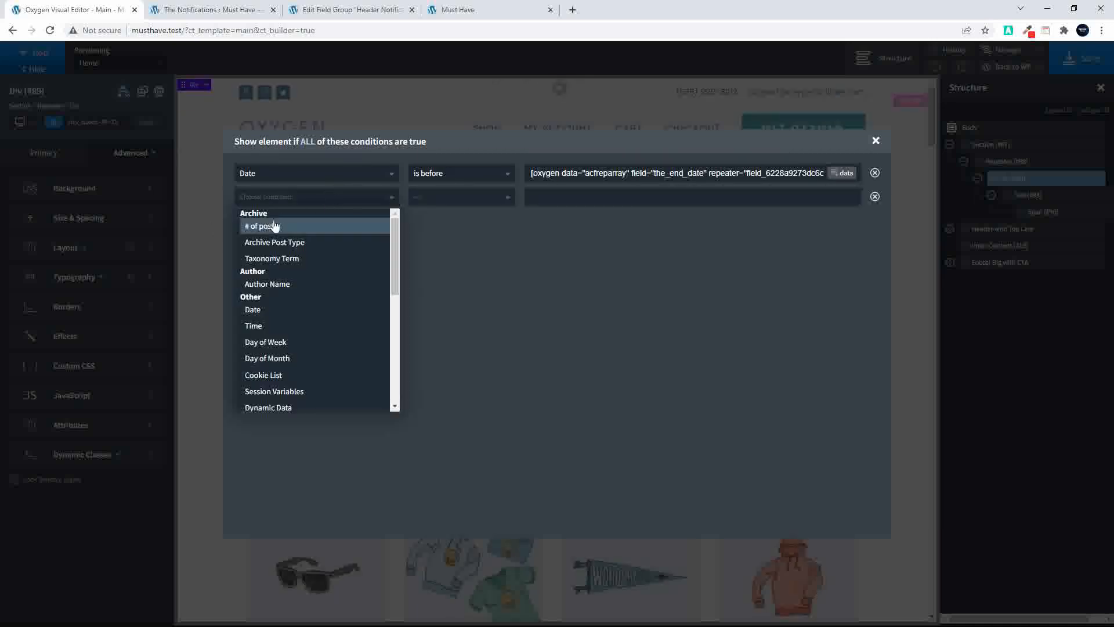
pyautogui.click(278, 311)
pyautogui.click(490, 200)
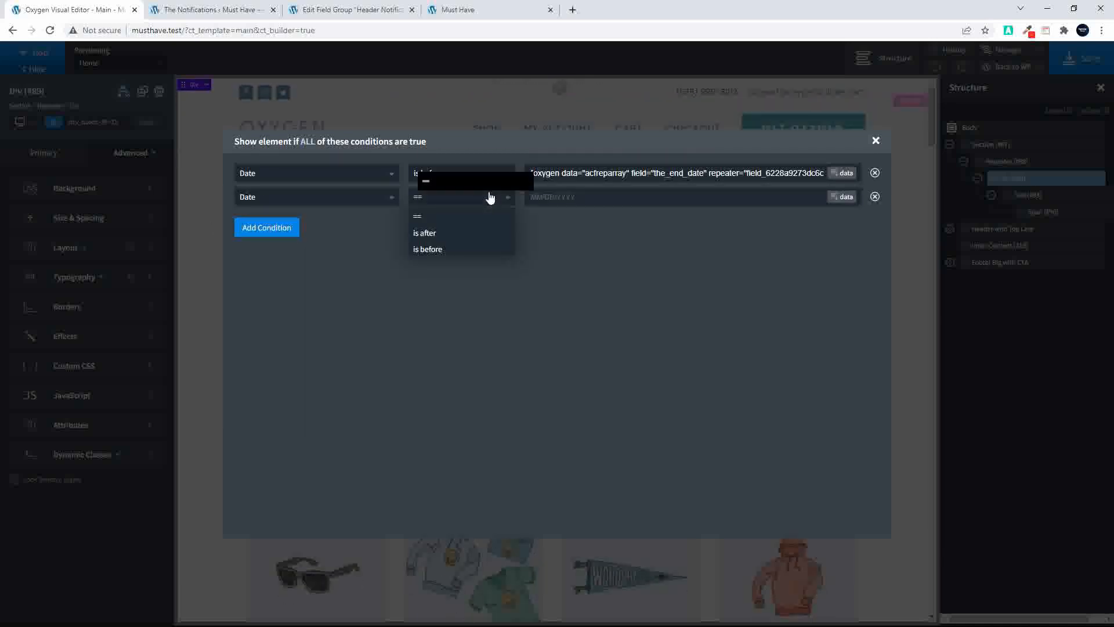
pyautogui.click(468, 235)
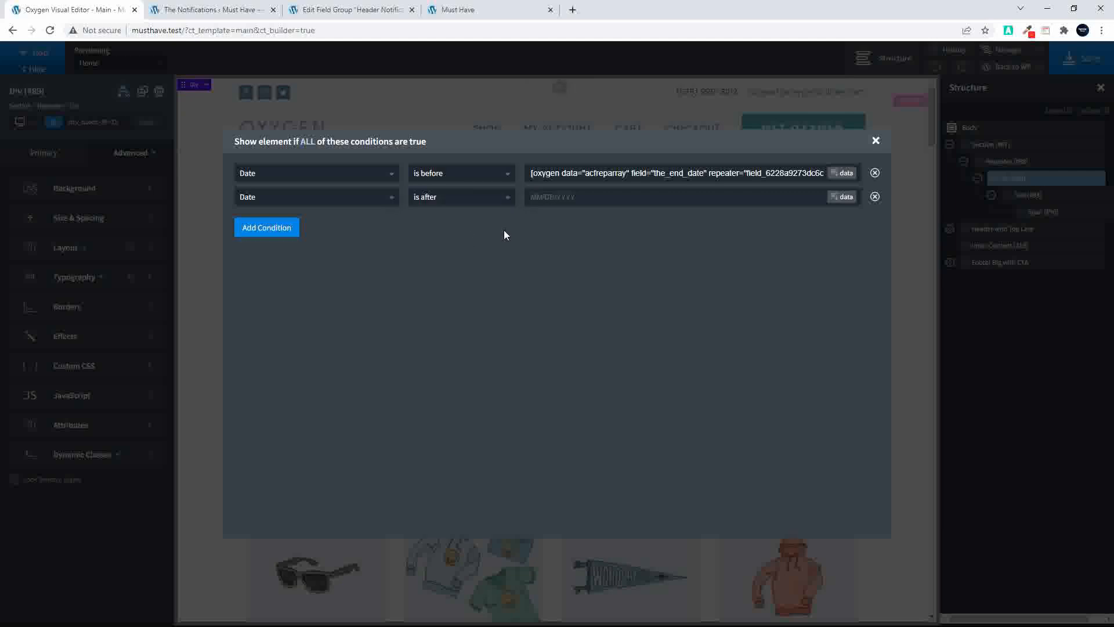
# Set the second Date condition's value to dynamic data from the repeater field The Start Date, and save the template
pyautogui.click(842, 197)
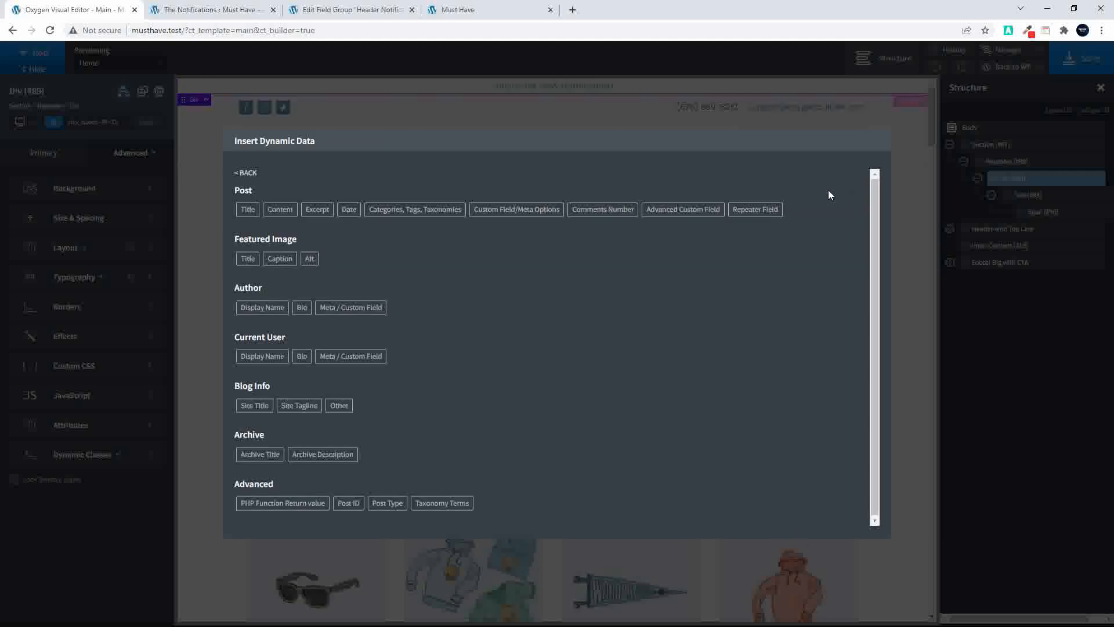
pyautogui.click(757, 209)
pyautogui.click(351, 205)
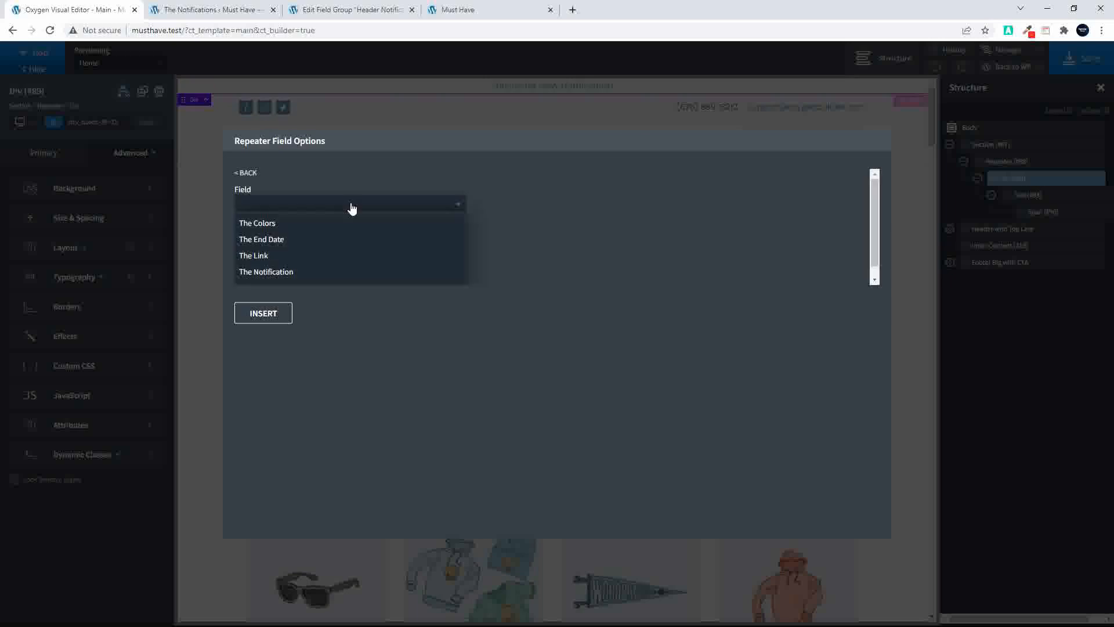
pyautogui.scroll(-1, 316, 252)
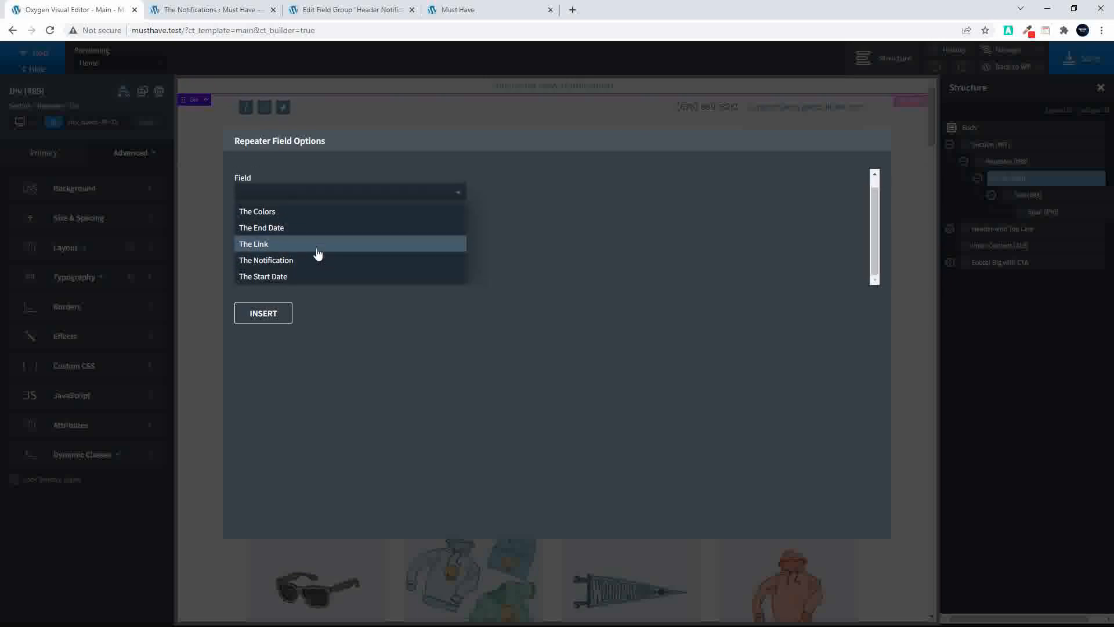
pyautogui.click(290, 276)
pyautogui.click(266, 314)
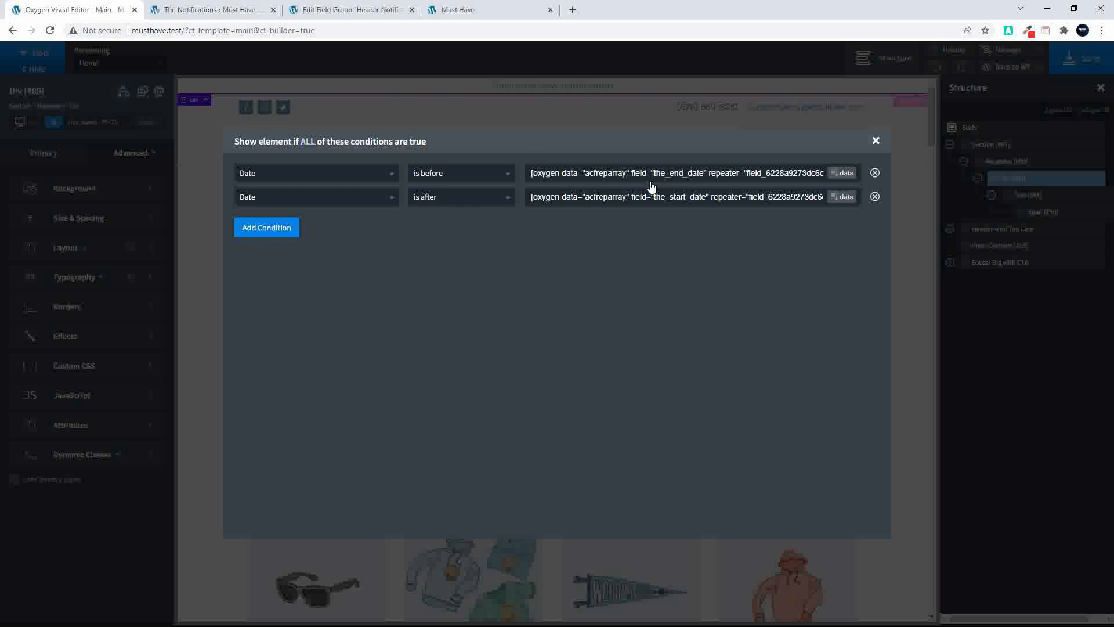
pyautogui.click(876, 142)
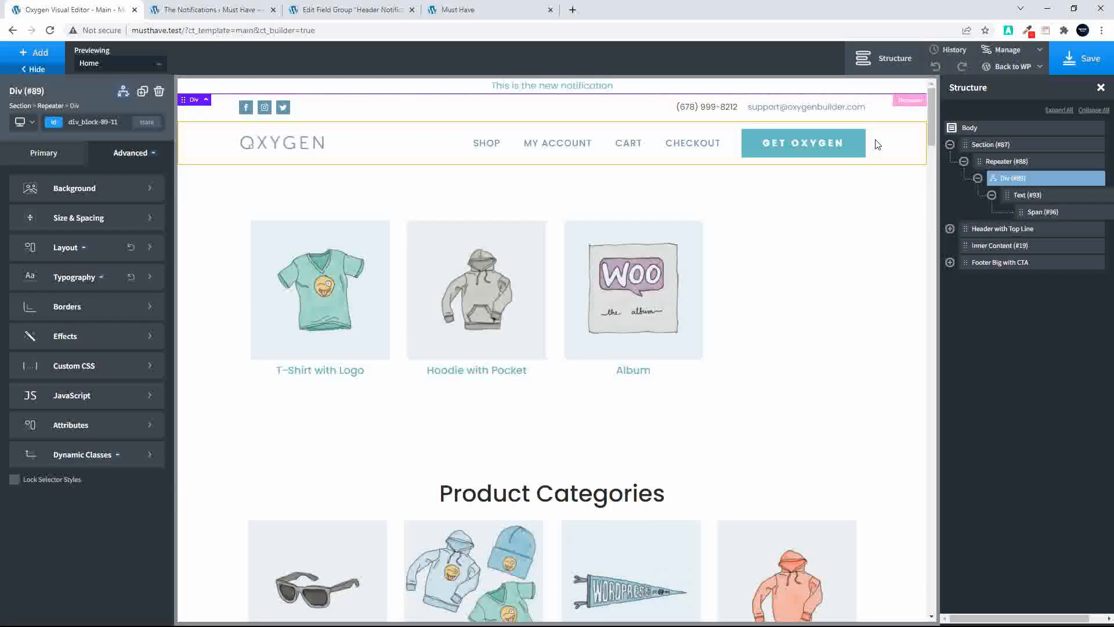
pyautogui.click(1087, 63)
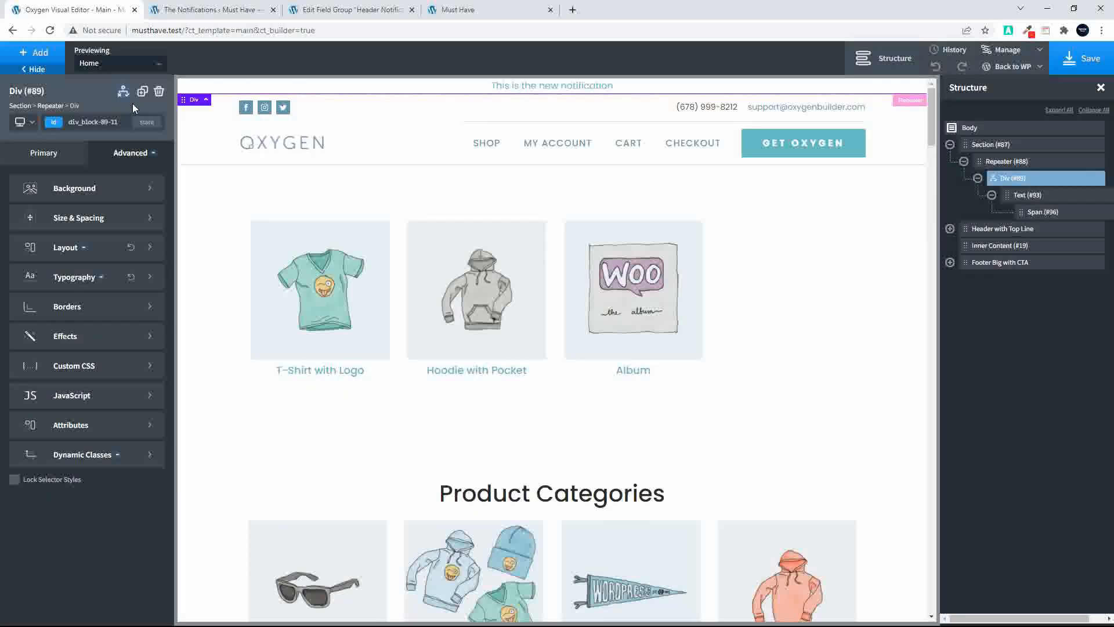
# Review the div's two date conditions and set its in-editor behavior to Show/Hide Based on Conditions
pyautogui.click(123, 92)
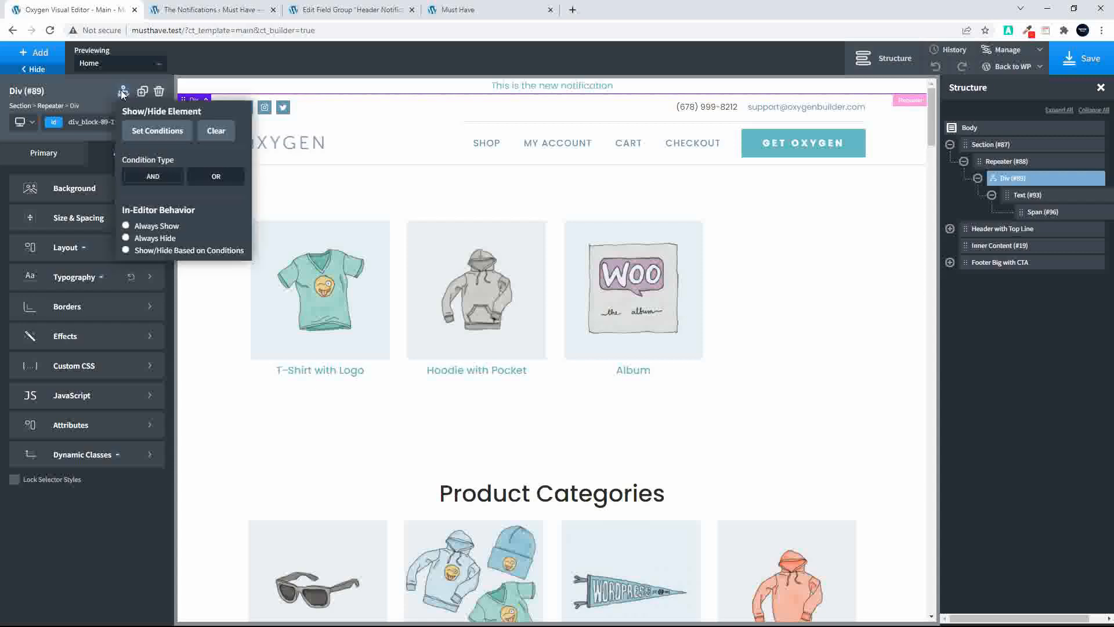
pyautogui.click(136, 126)
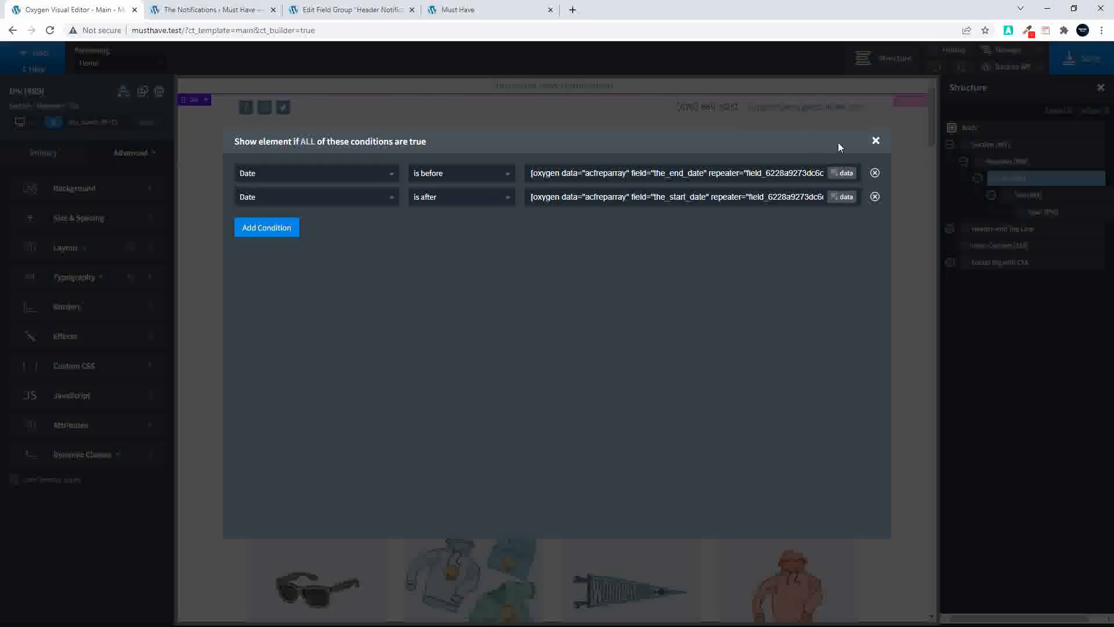
pyautogui.click(876, 141)
pyautogui.click(123, 92)
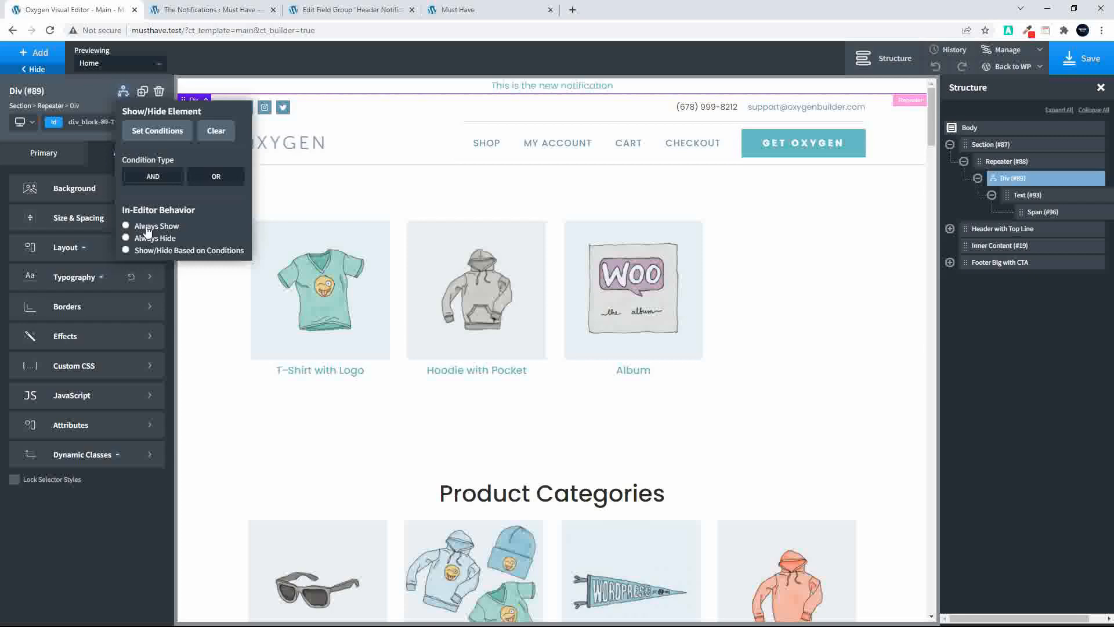
pyautogui.click(126, 250)
# Open the selector manager in the Oxygen editor
pyautogui.click(900, 58)
pyautogui.click(1009, 52)
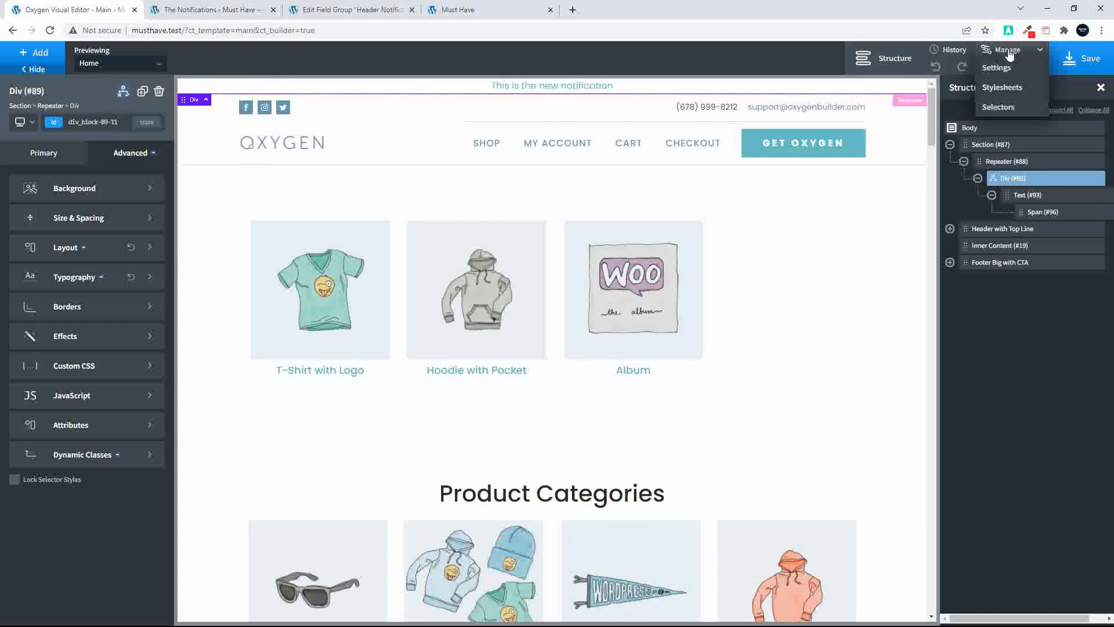
pyautogui.click(993, 107)
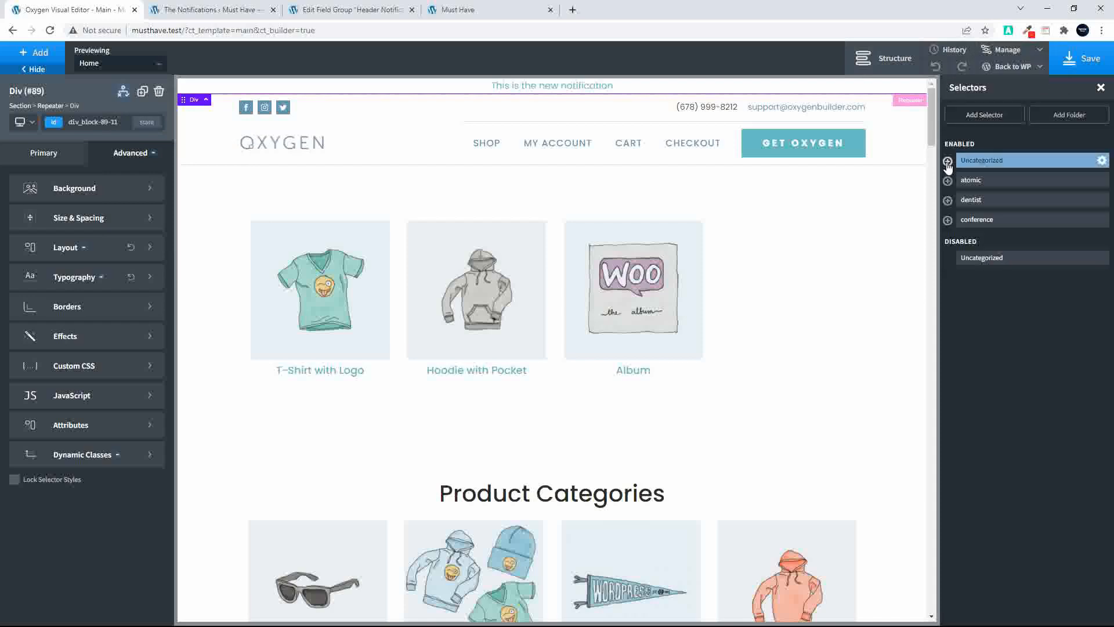
pyautogui.click(971, 119)
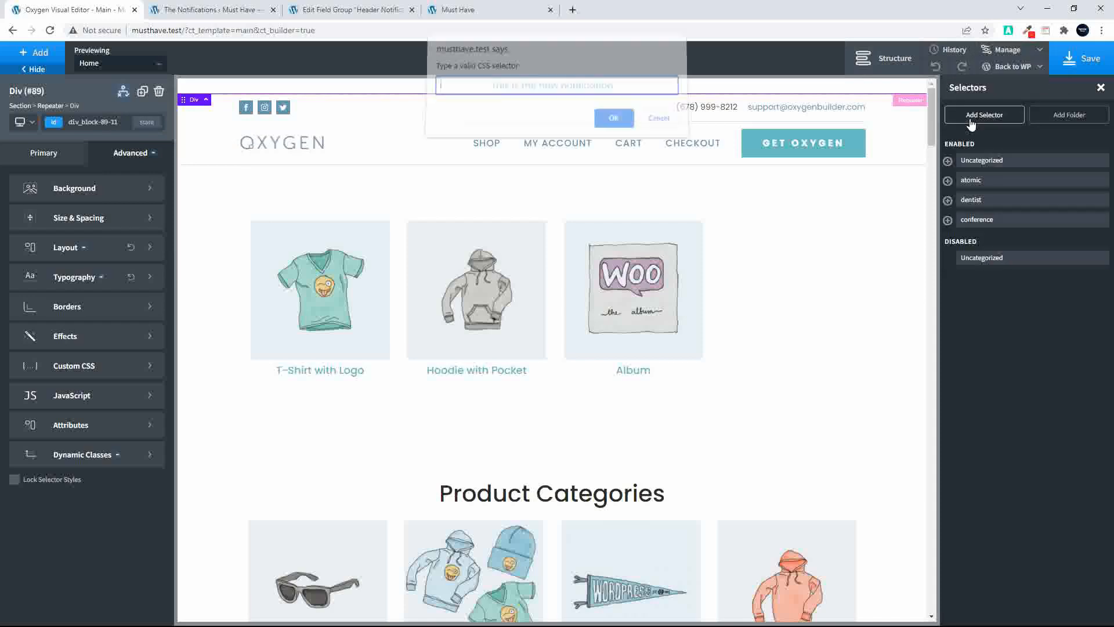
pyautogui.click(657, 120)
# Try to add a selector folder named The Notification
pyautogui.click(1060, 117)
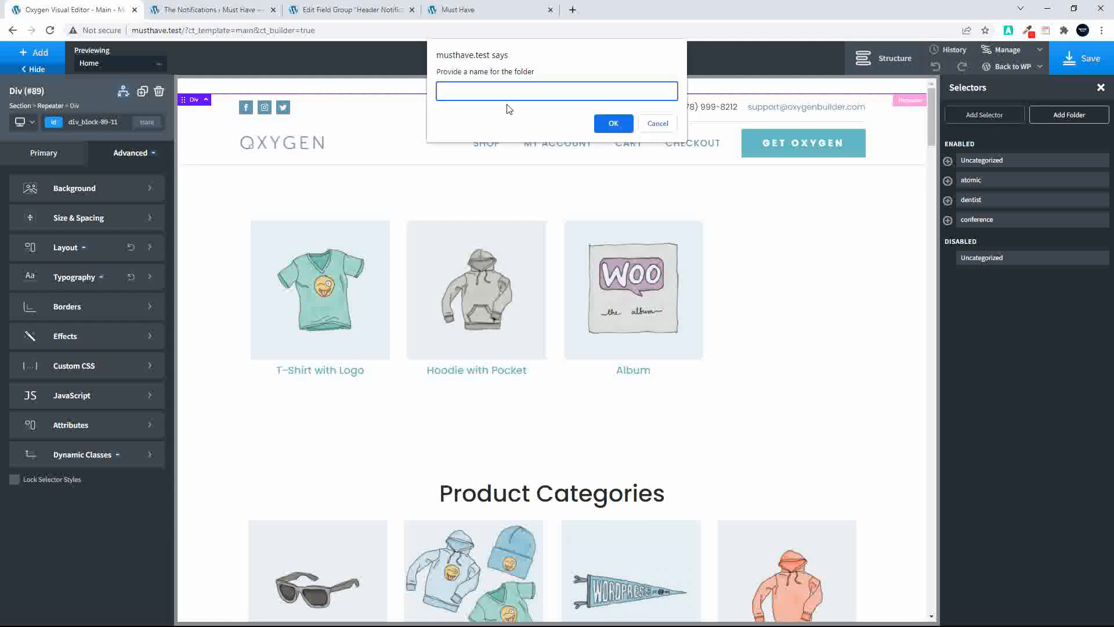
pyautogui.write('The Notifications')
pyautogui.click(614, 125)
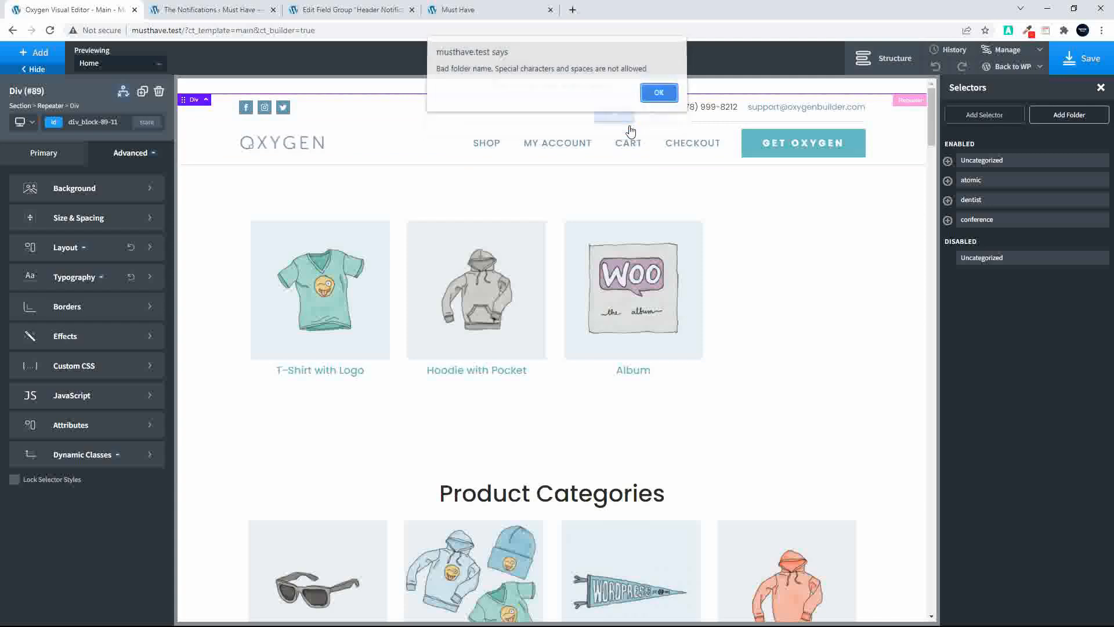
pyautogui.click(654, 96)
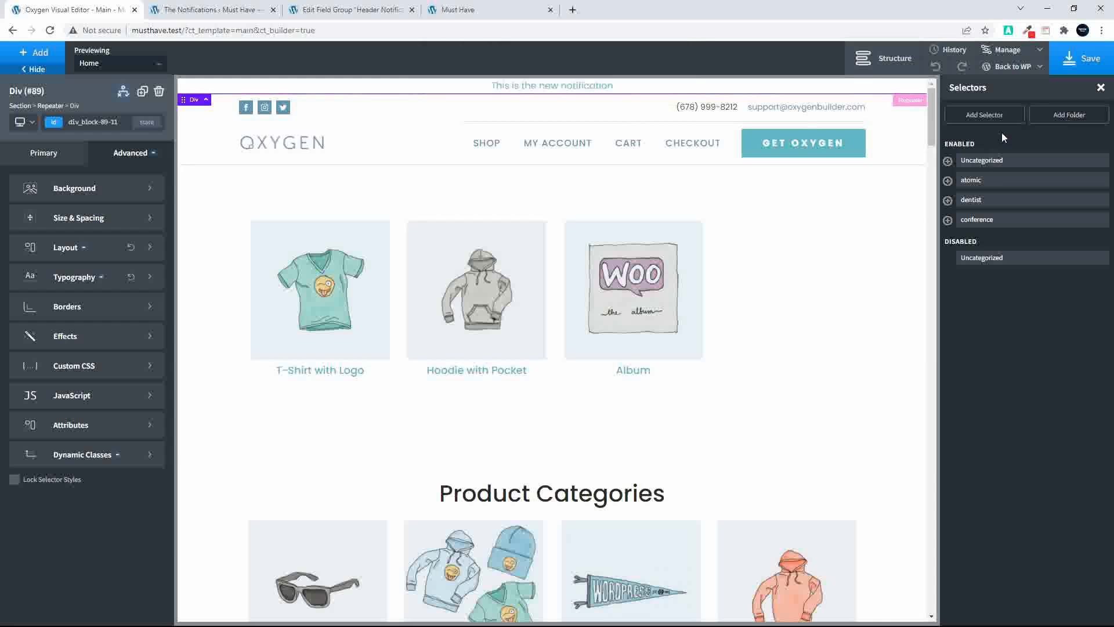
# Add a selector folder named the_notifications and select it
pyautogui.click(1079, 61)
pyautogui.click(1066, 119)
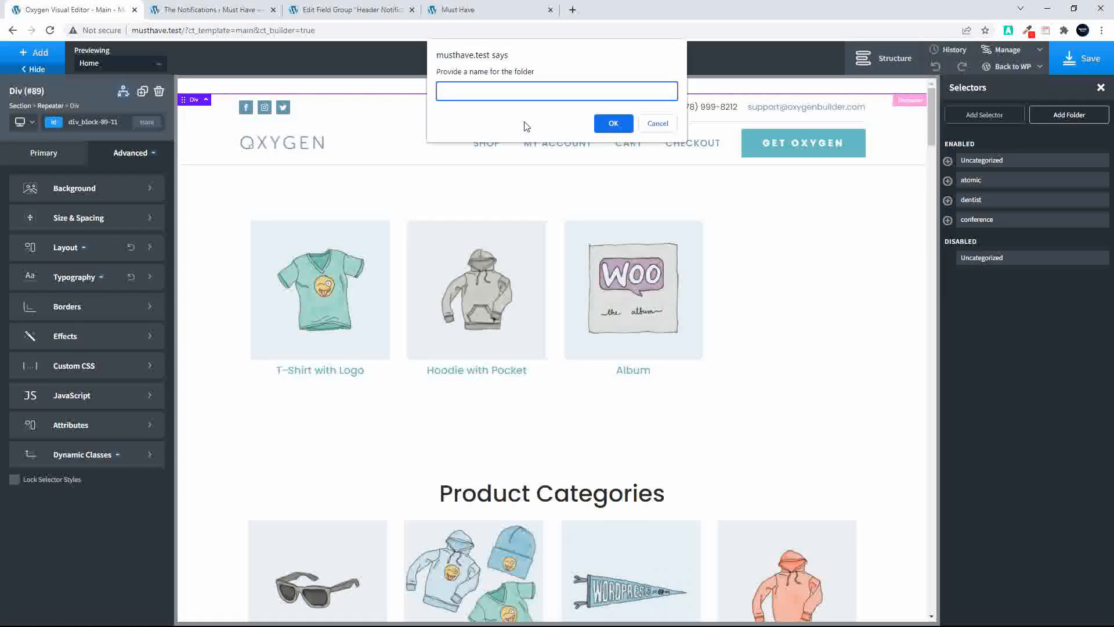
pyautogui.write('Th')
pyautogui.press('BackSpace')
pyautogui.press('BackSpace')
pyautogui.press('BackSpace')
pyautogui.write('the_notification')
pyautogui.click(613, 123)
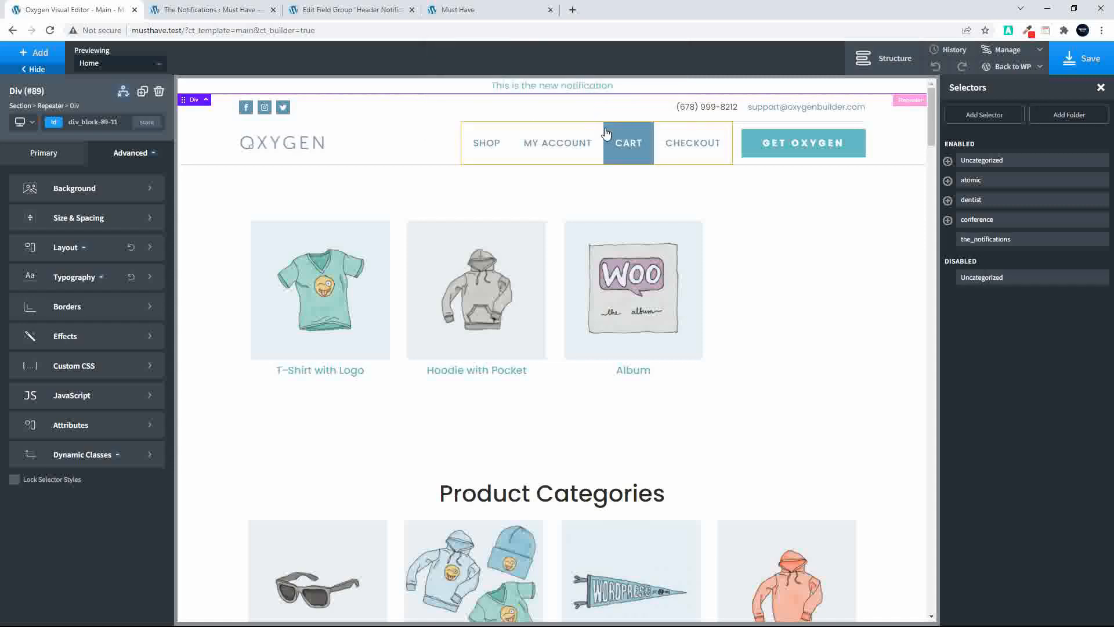
pyautogui.click(987, 240)
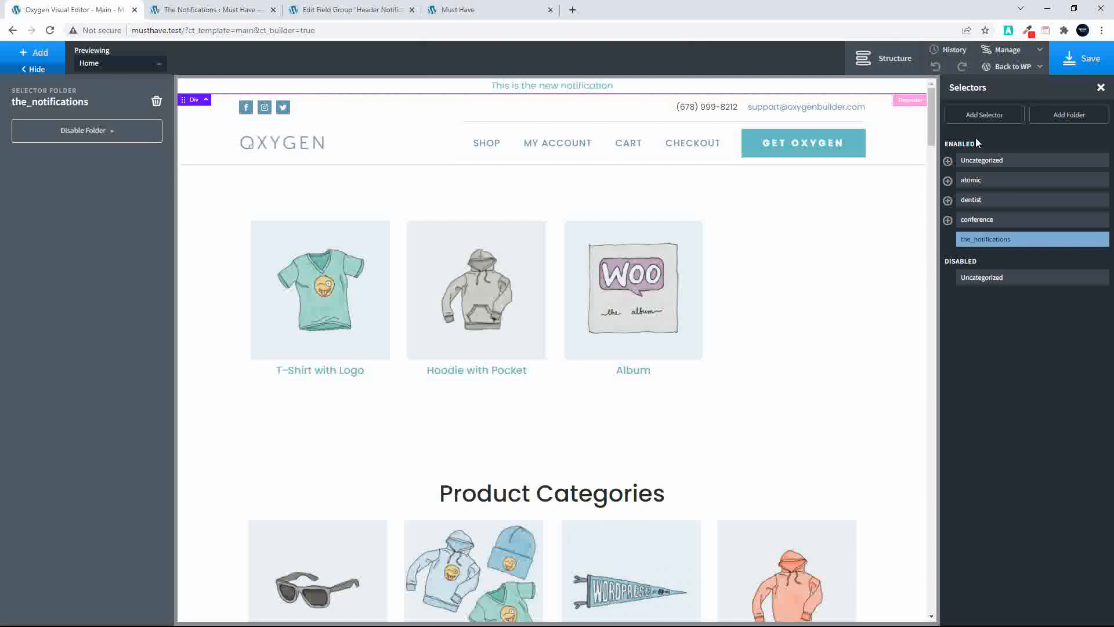
# Check the choice values of The Colors sub field in the Header Notifications field group in WordPress
pyautogui.click(989, 119)
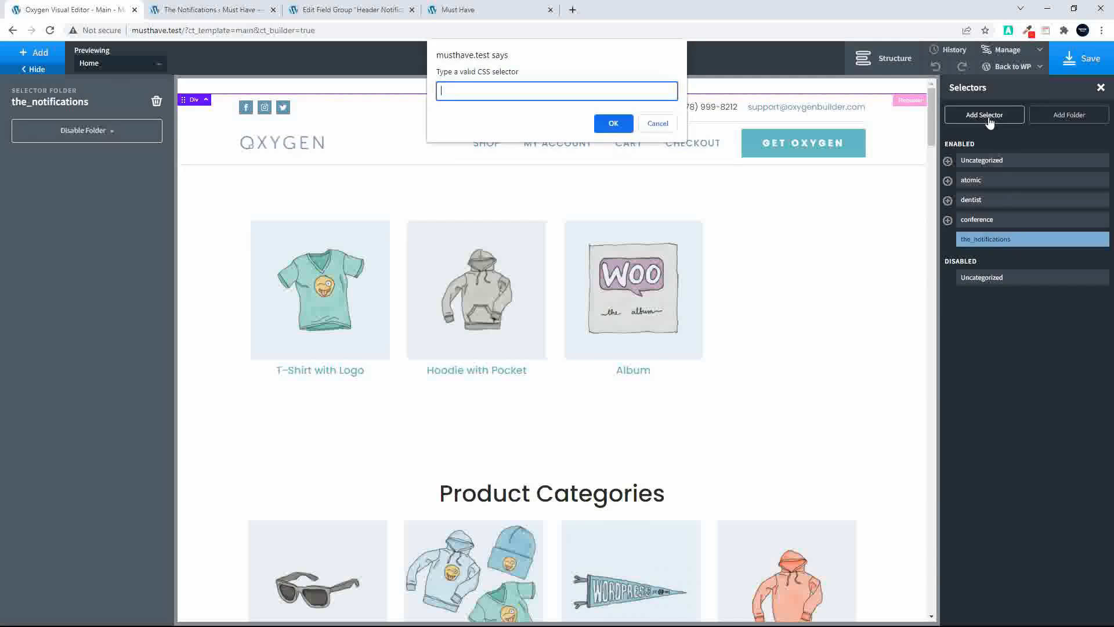
pyautogui.click(200, 18)
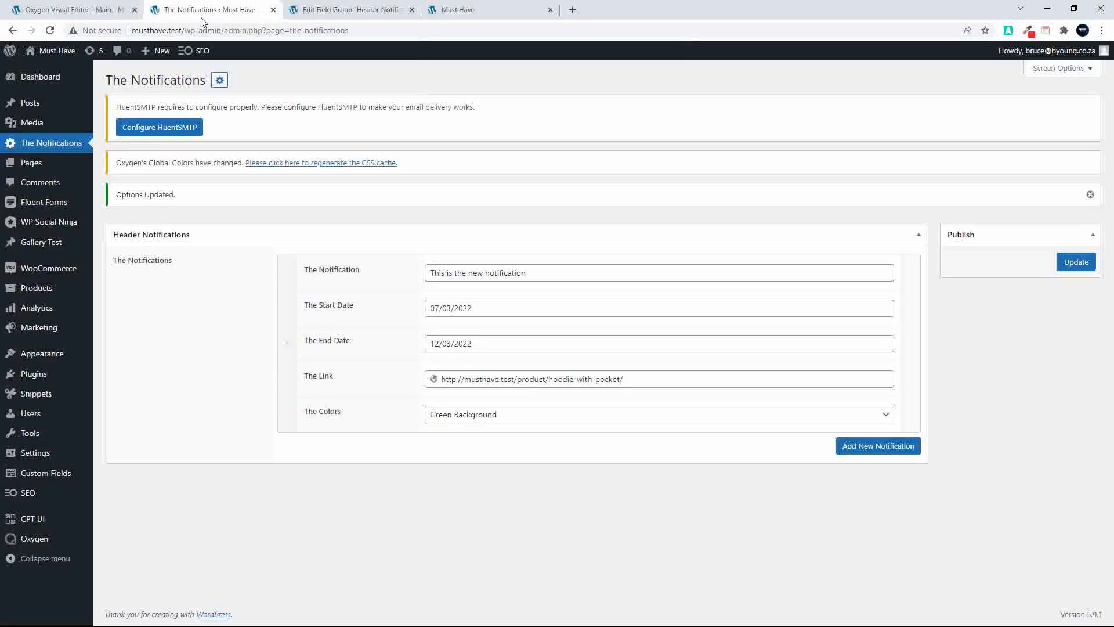
pyautogui.click(56, 483)
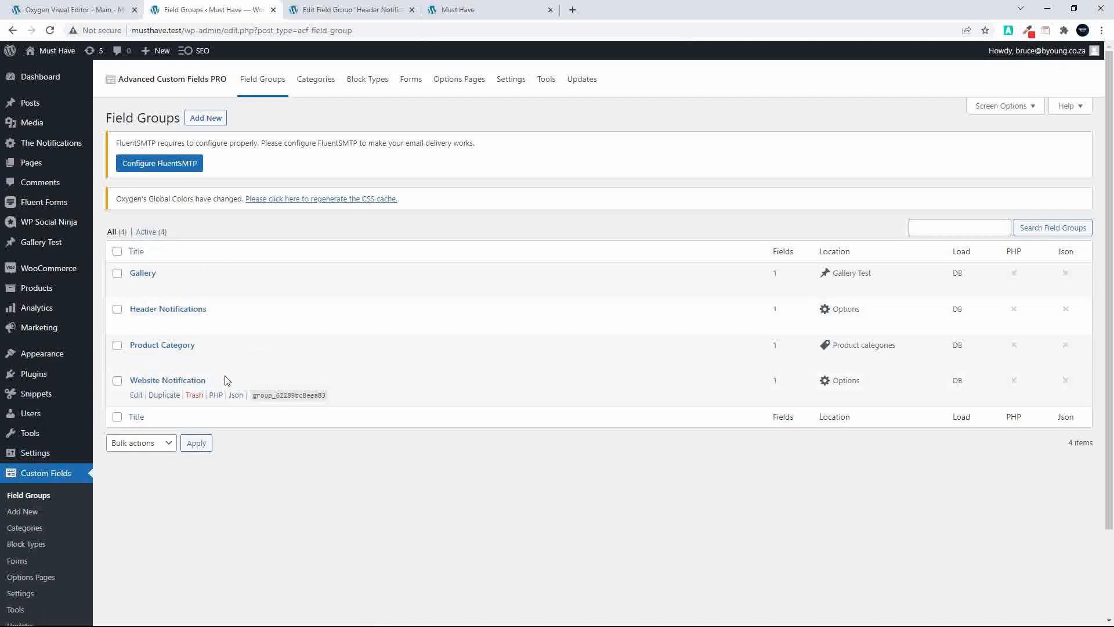
pyautogui.click(179, 313)
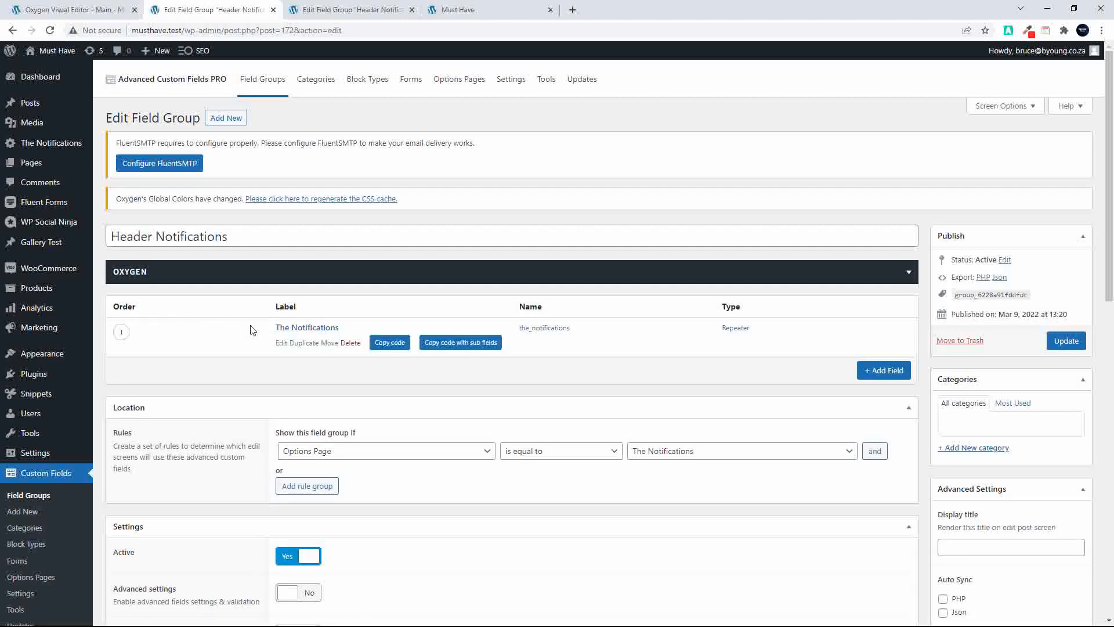
pyautogui.click(317, 329)
pyautogui.scroll(-10, 321, 338)
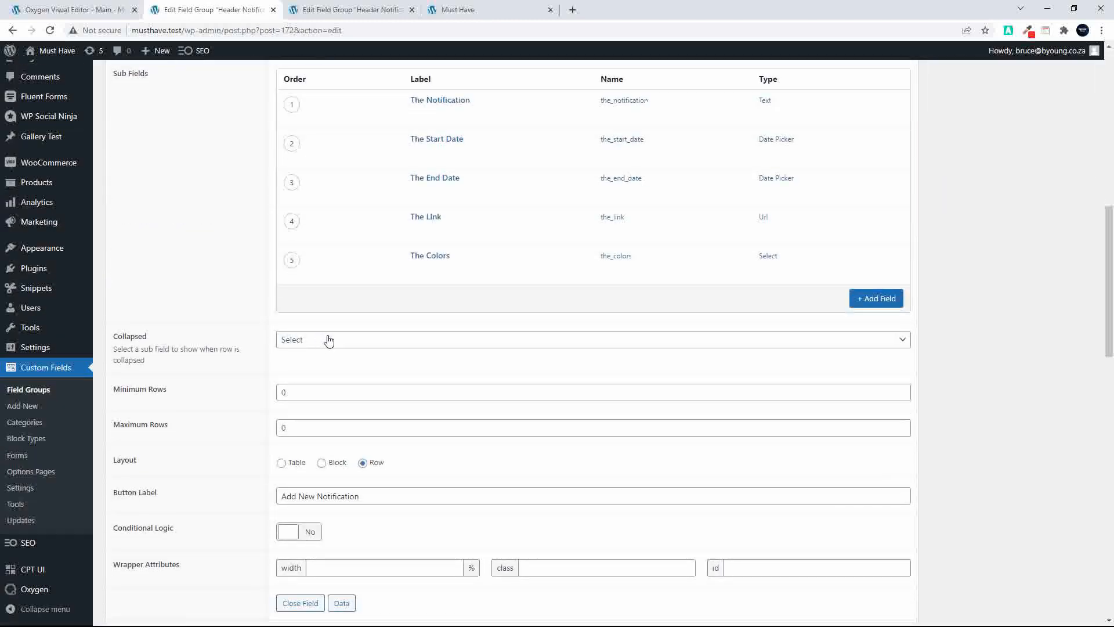
pyautogui.click(431, 261)
pyautogui.scroll(-5, 498, 290)
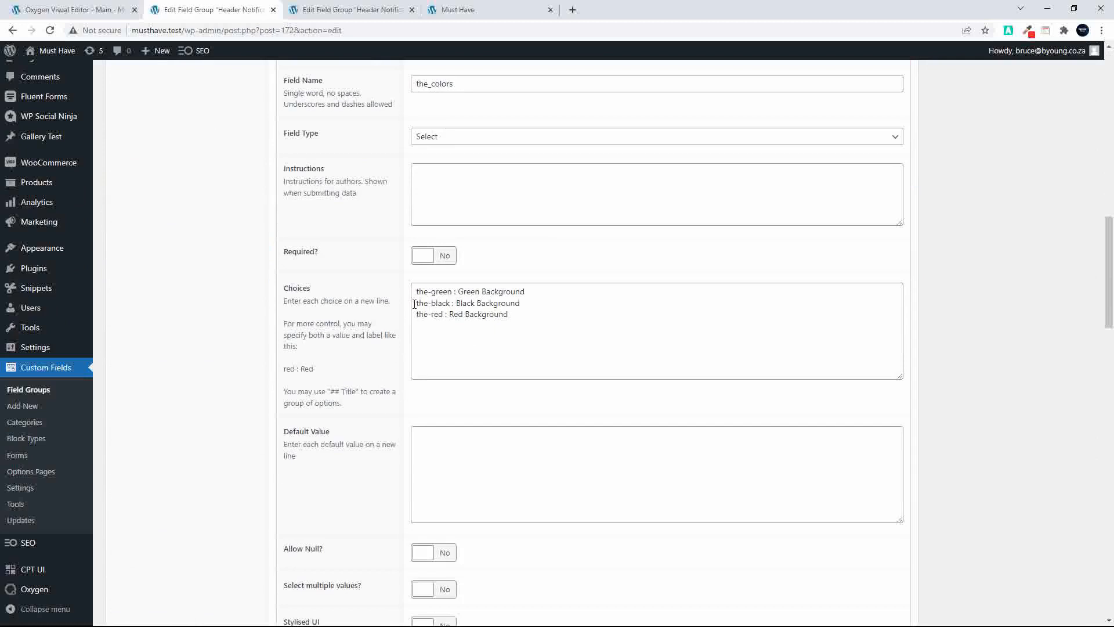
# Return to the Oxygen editor and add a CSS selector named .the-green
pyautogui.click(108, 12)
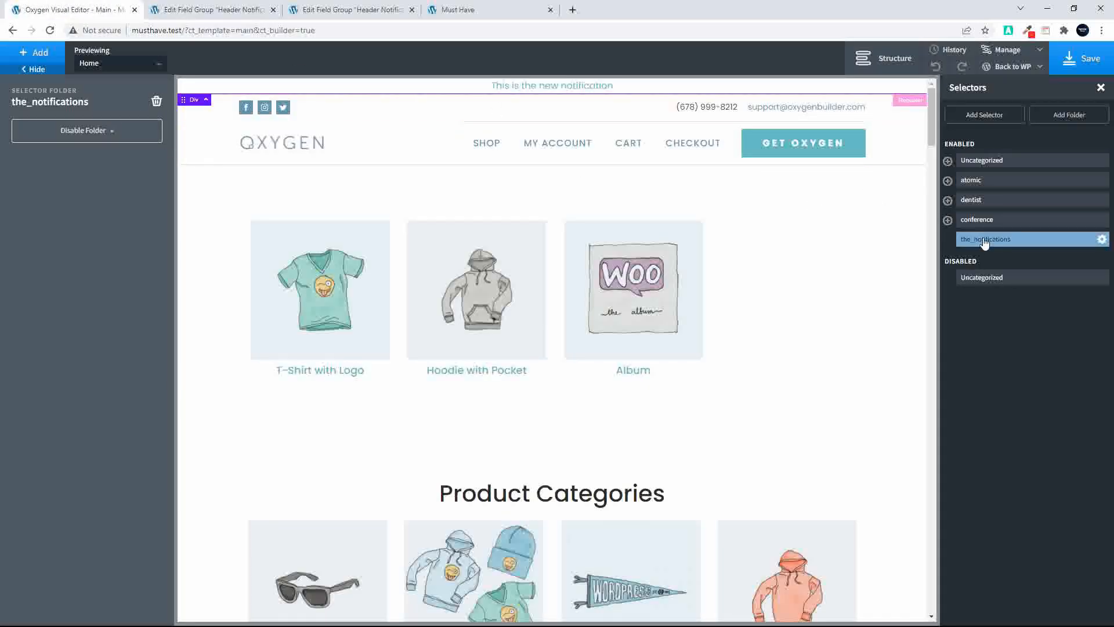
pyautogui.click(982, 115)
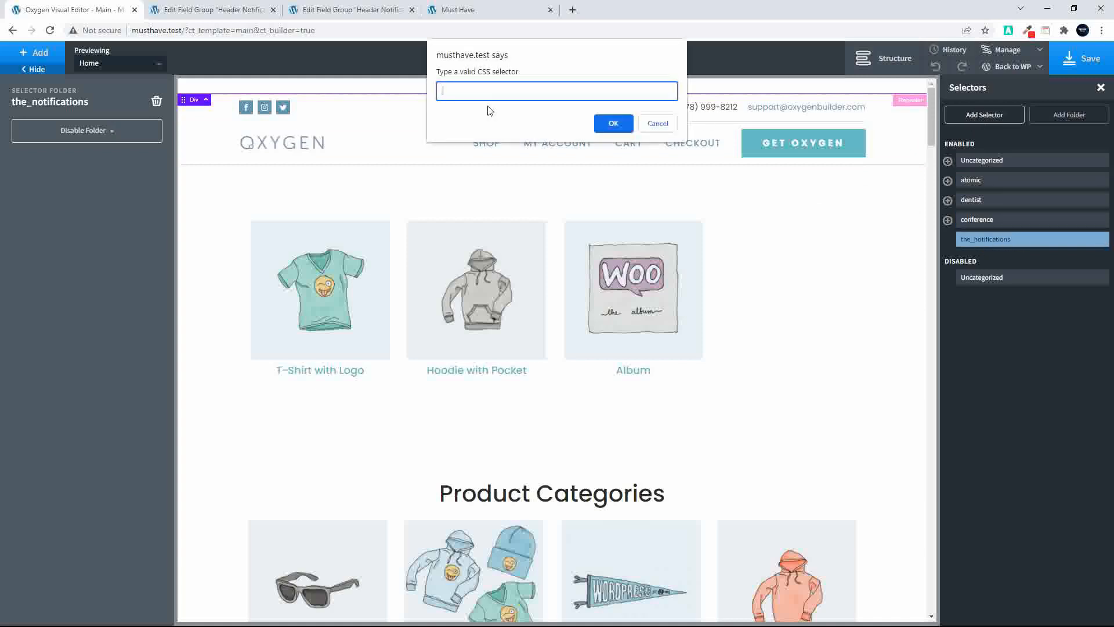
pyautogui.write('.the-green')
pyautogui.click(614, 123)
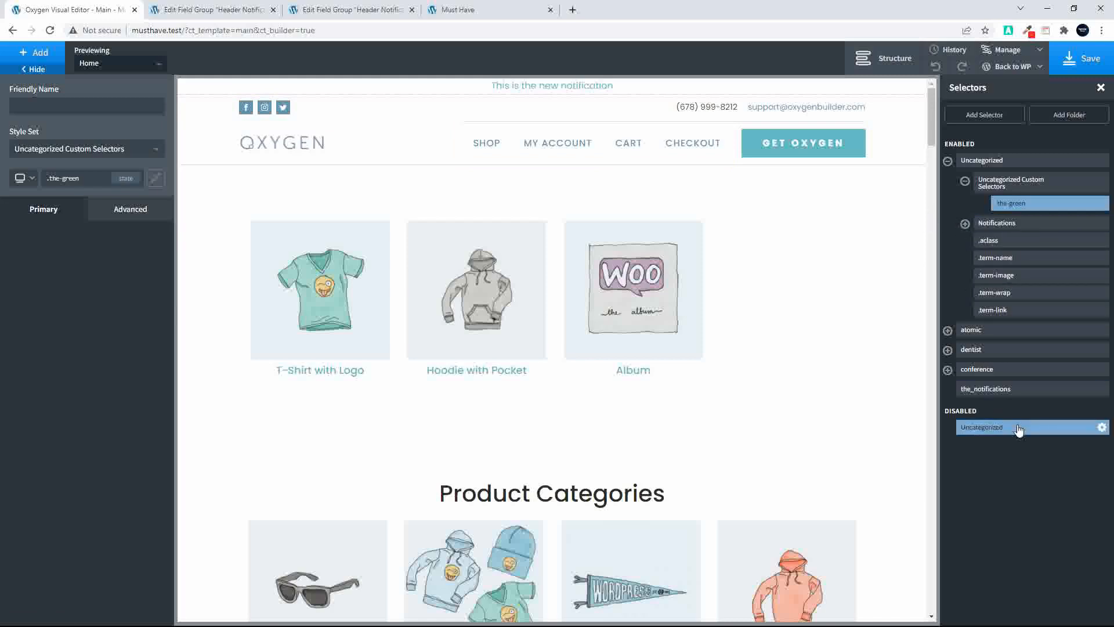
pyautogui.click(156, 152)
pyautogui.click(156, 152)
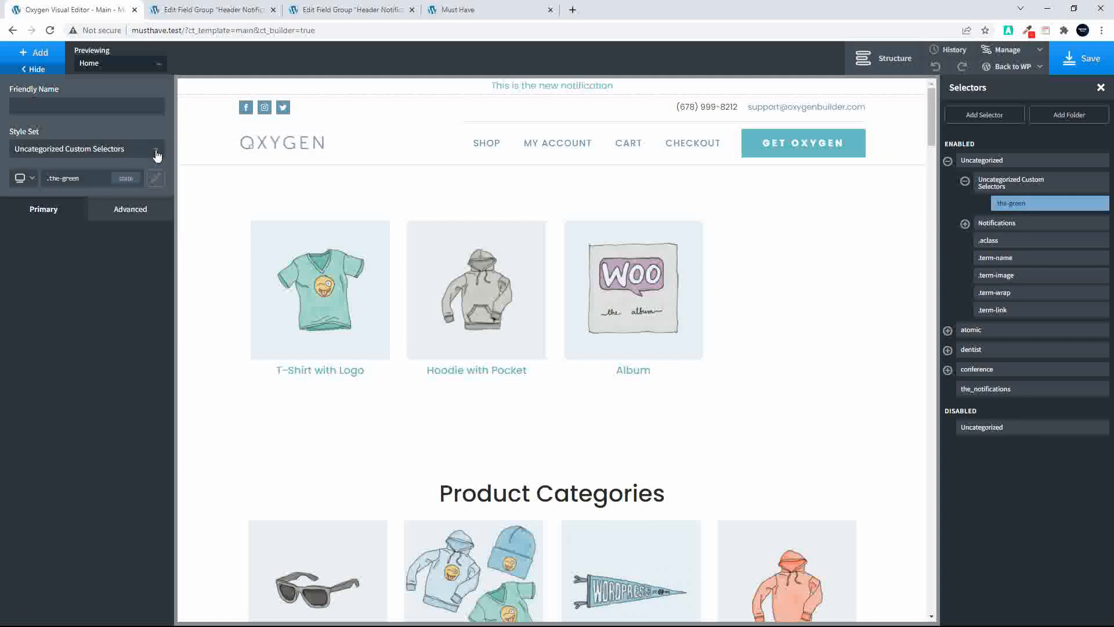
pyautogui.click(1004, 210)
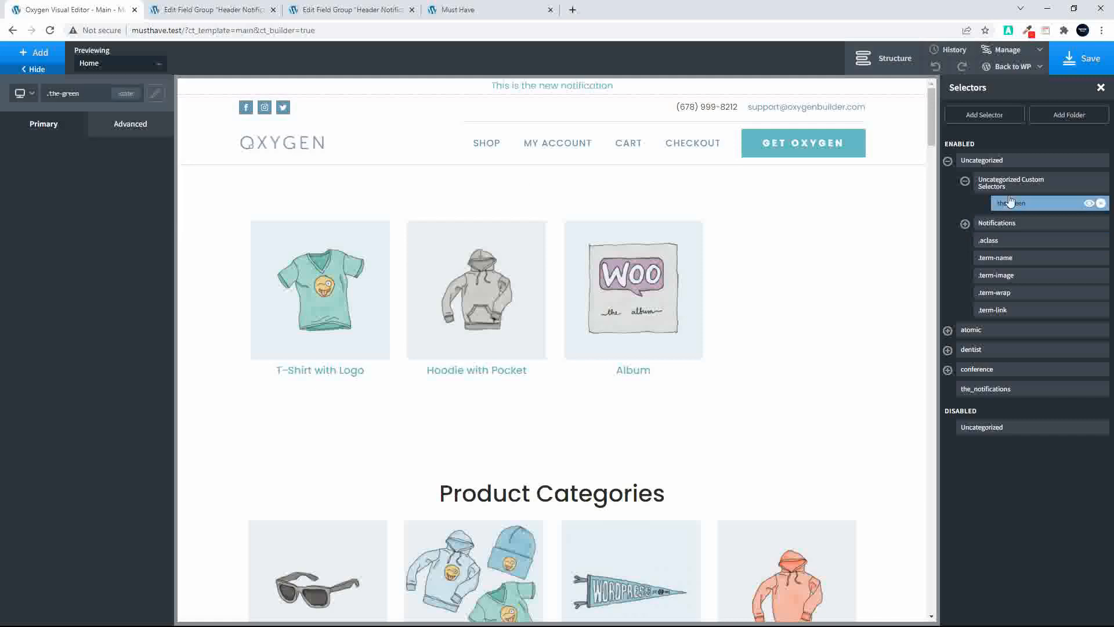
pyautogui.click(1010, 188)
pyautogui.click(1011, 213)
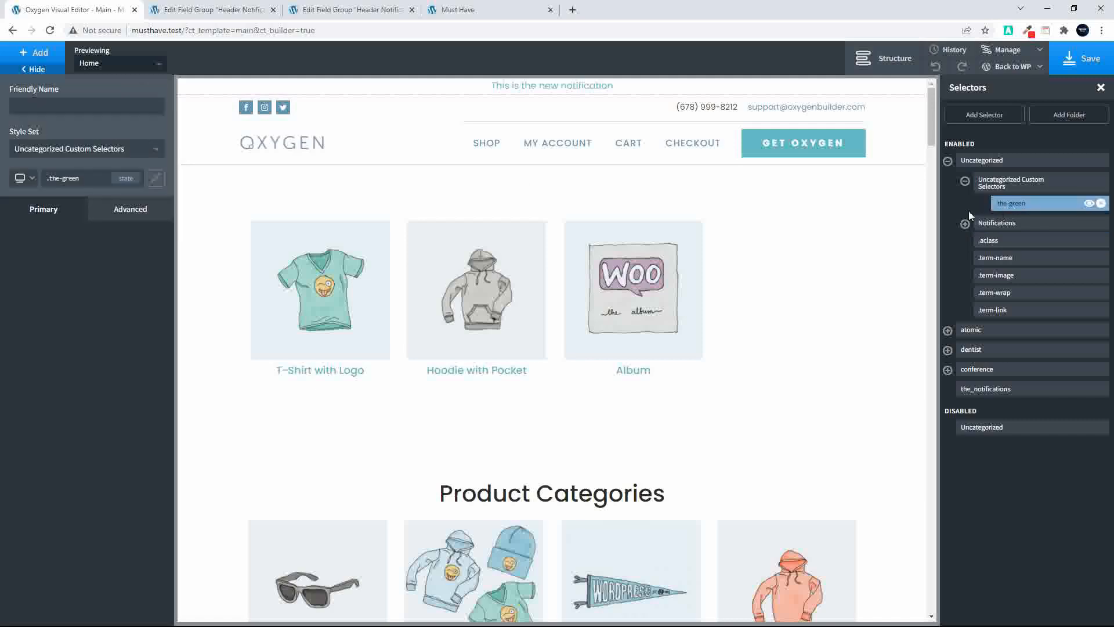
pyautogui.click(67, 151)
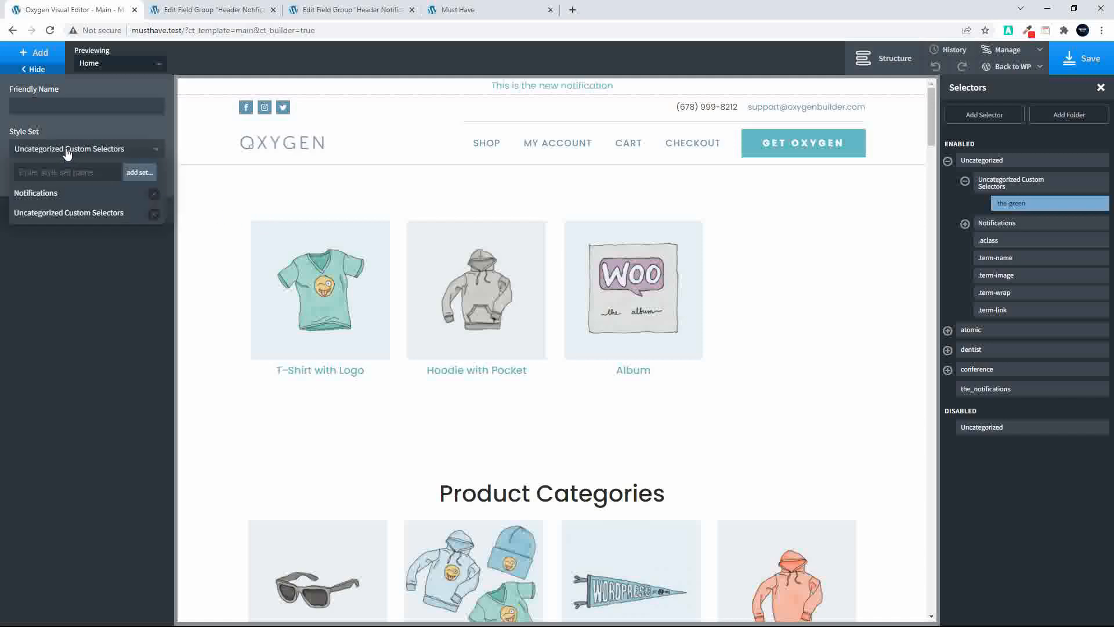
pyautogui.click(134, 178)
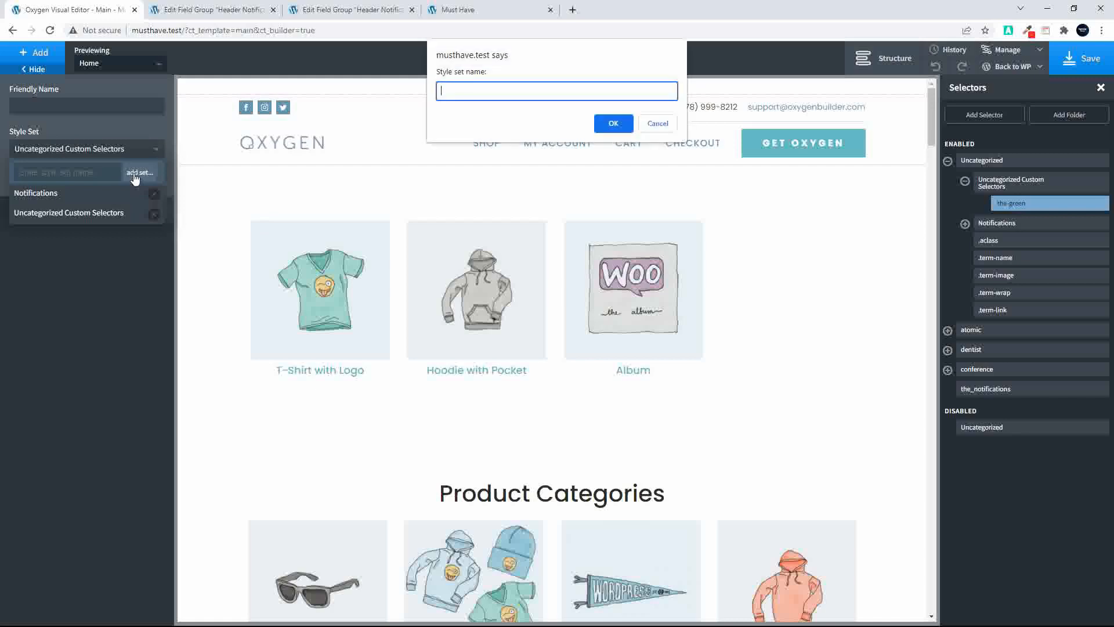
pyautogui.click(656, 123)
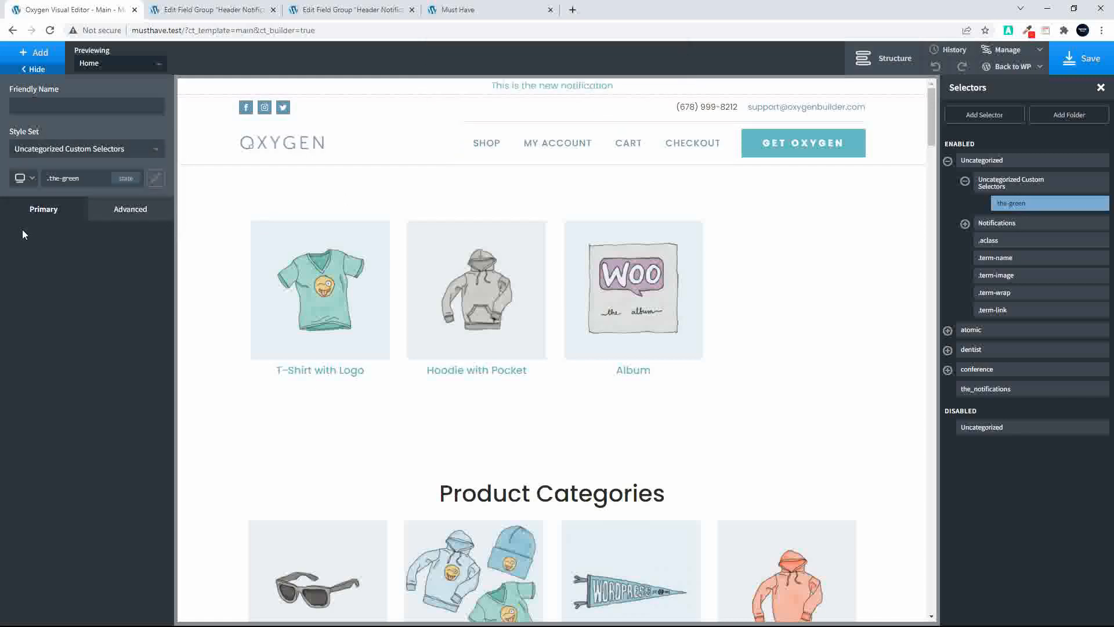
# Create a style set named the_notifications_a for the .the-green selector and select .the-green inside that set
pyautogui.click(996, 185)
pyautogui.click(1011, 207)
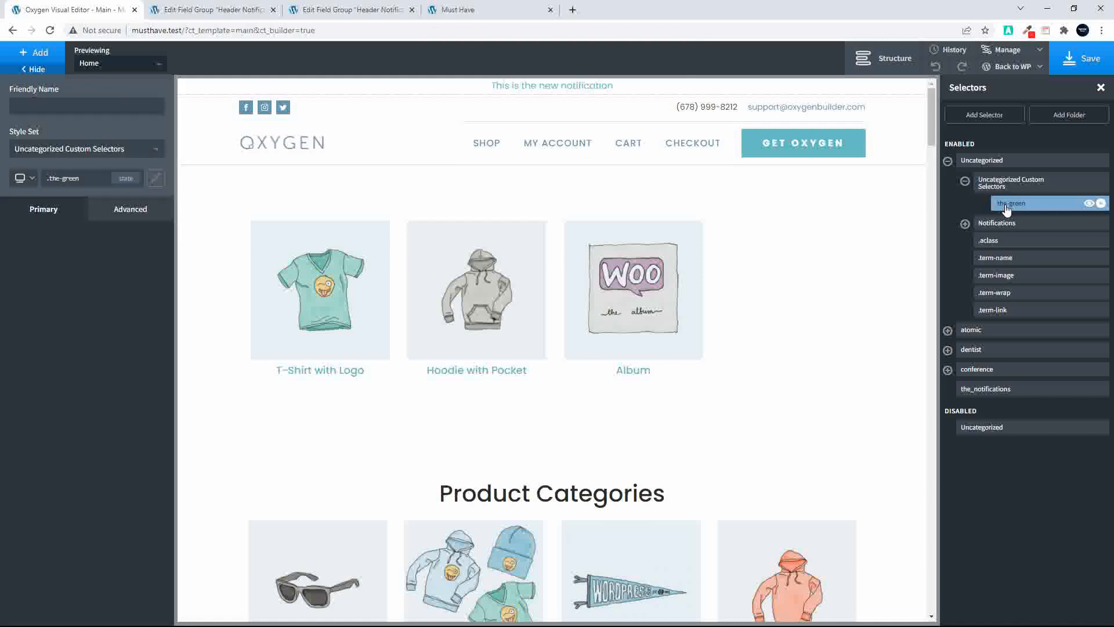
pyautogui.click(80, 152)
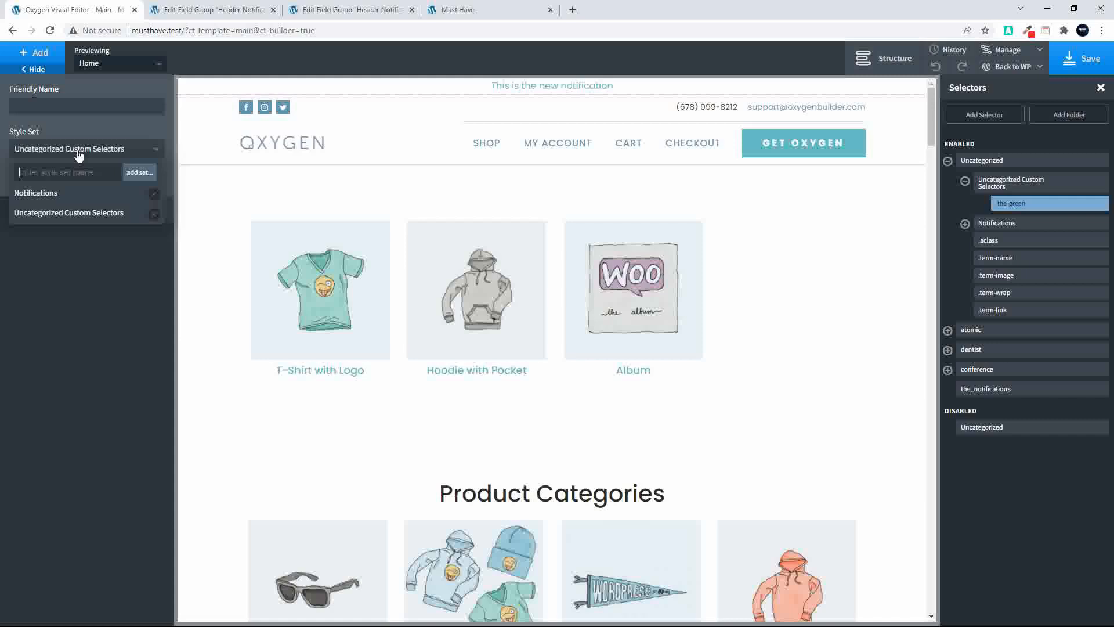
pyautogui.click(48, 174)
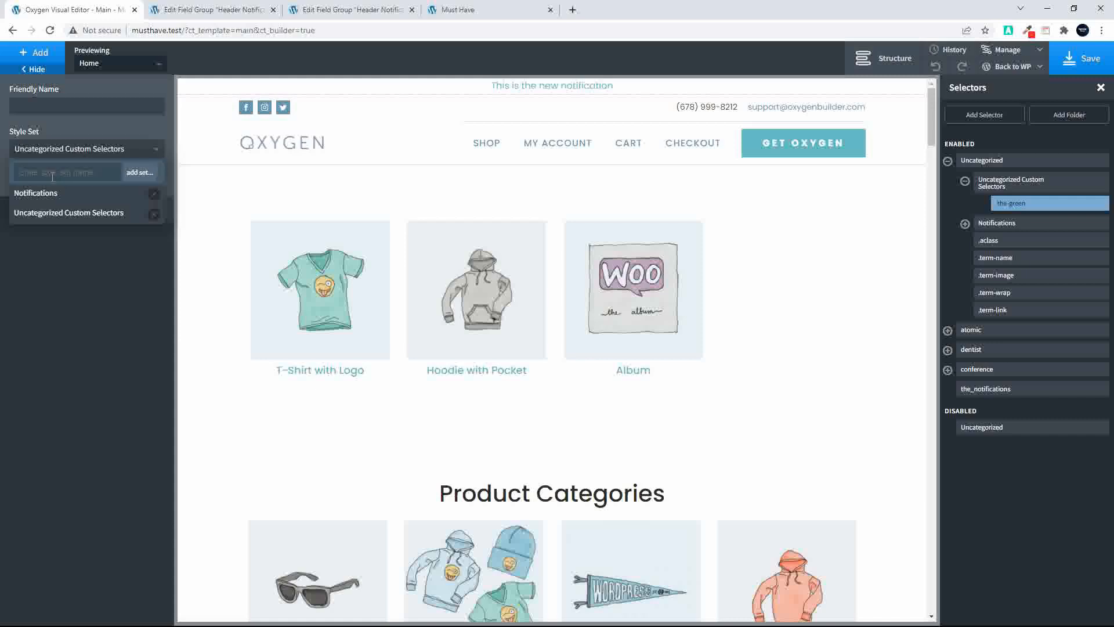
pyautogui.write('the_notifications_a')
pyautogui.click(133, 180)
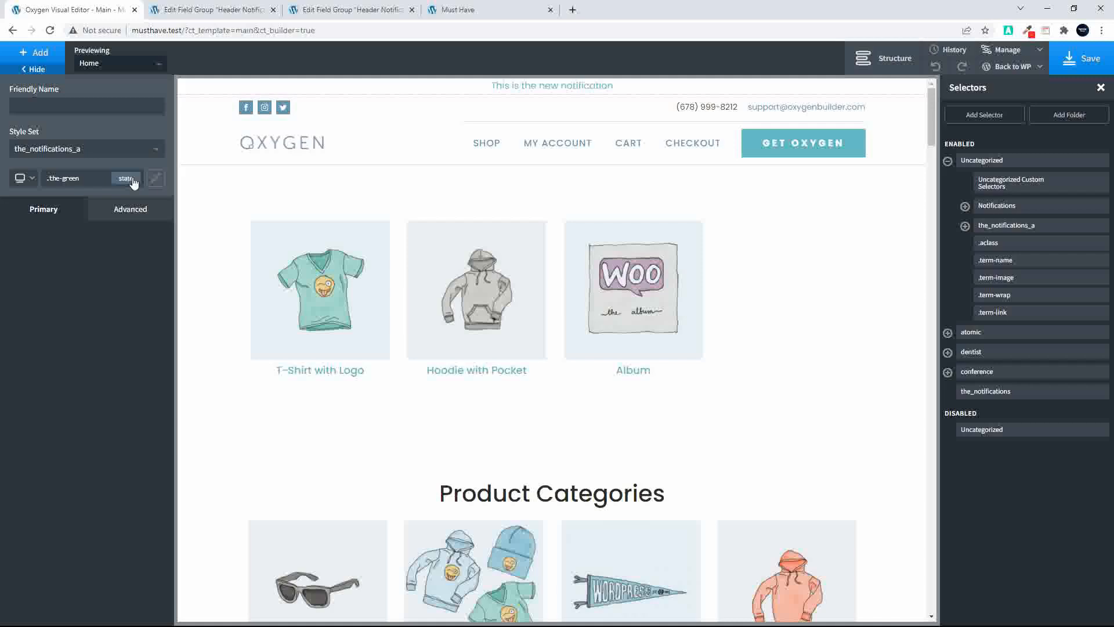
pyautogui.click(964, 226)
pyautogui.click(1006, 245)
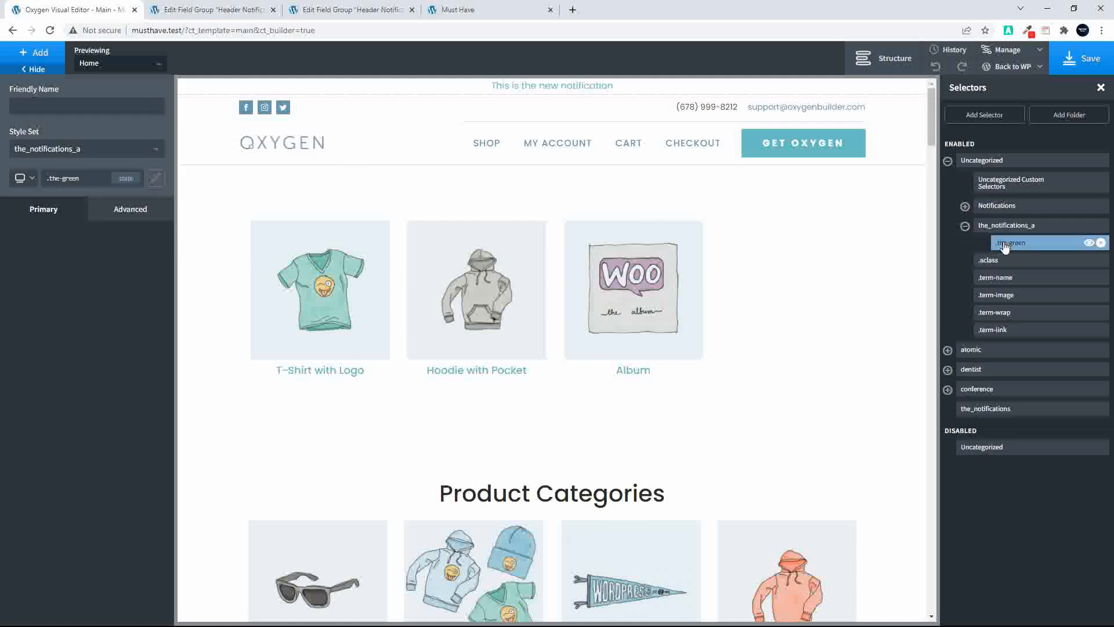
# Add a CSS selector named .the-black and assign it to the the_notifications_a style set
pyautogui.click(987, 114)
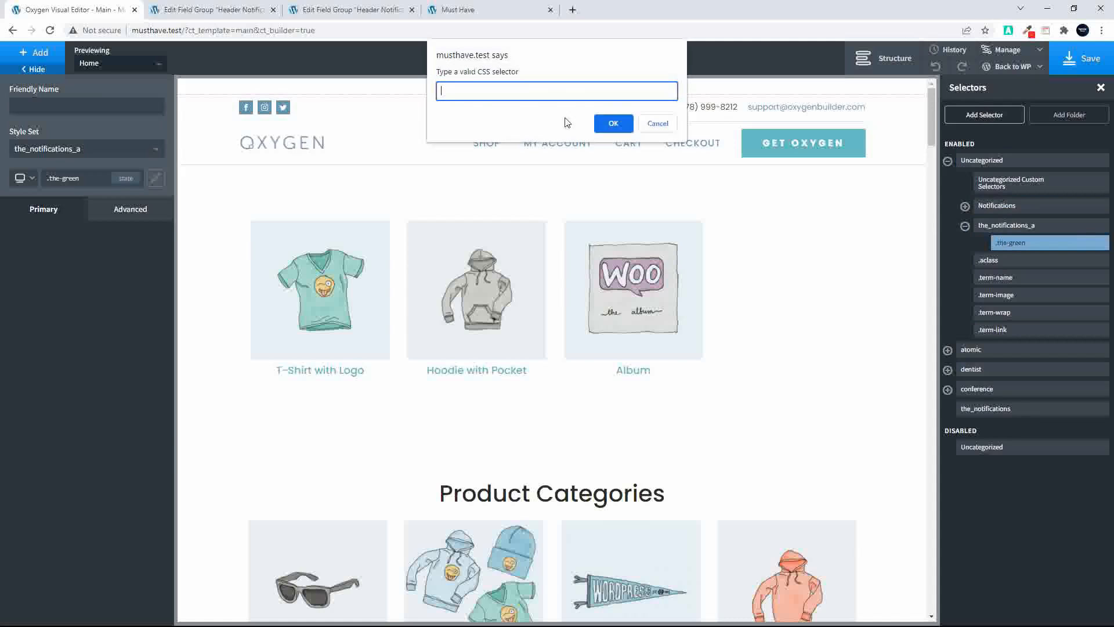
pyautogui.write('.the-black')
pyautogui.click(614, 123)
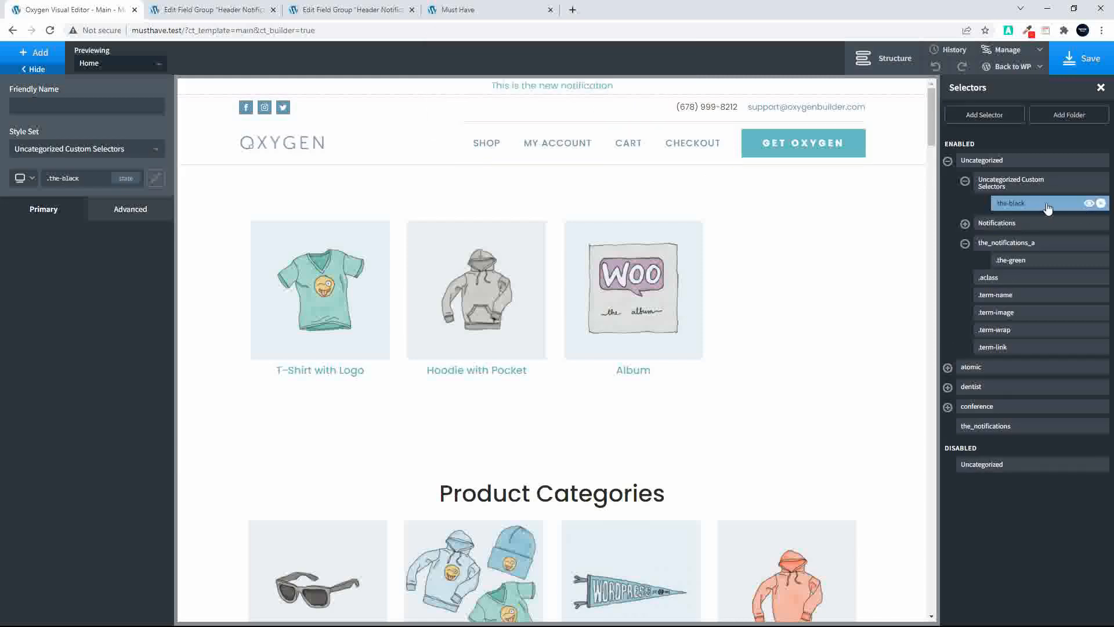
pyautogui.click(100, 149)
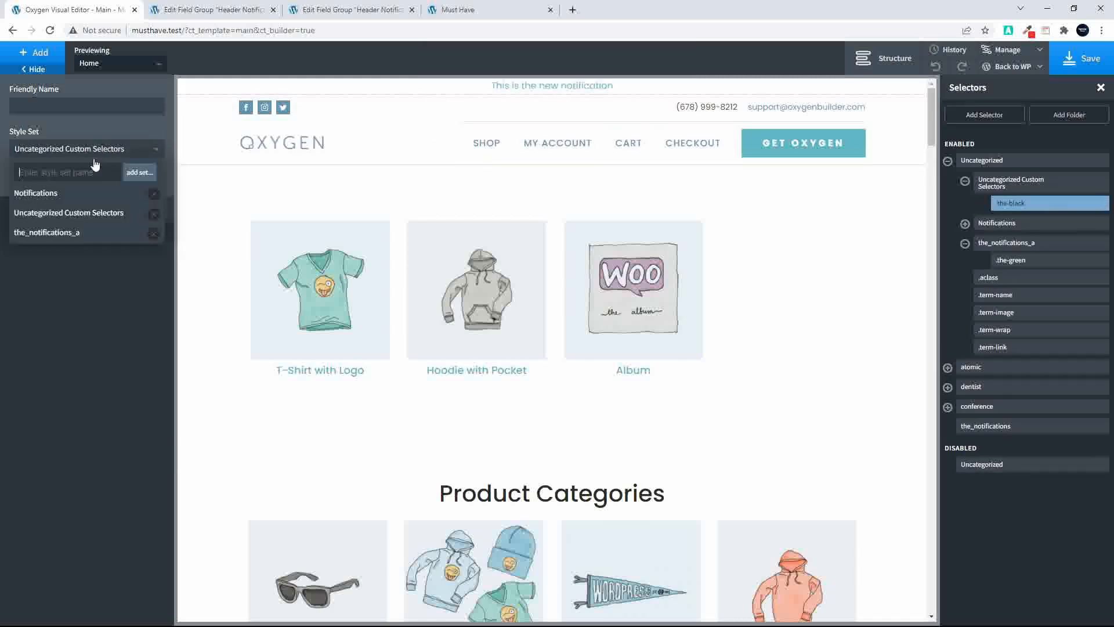
pyautogui.click(62, 235)
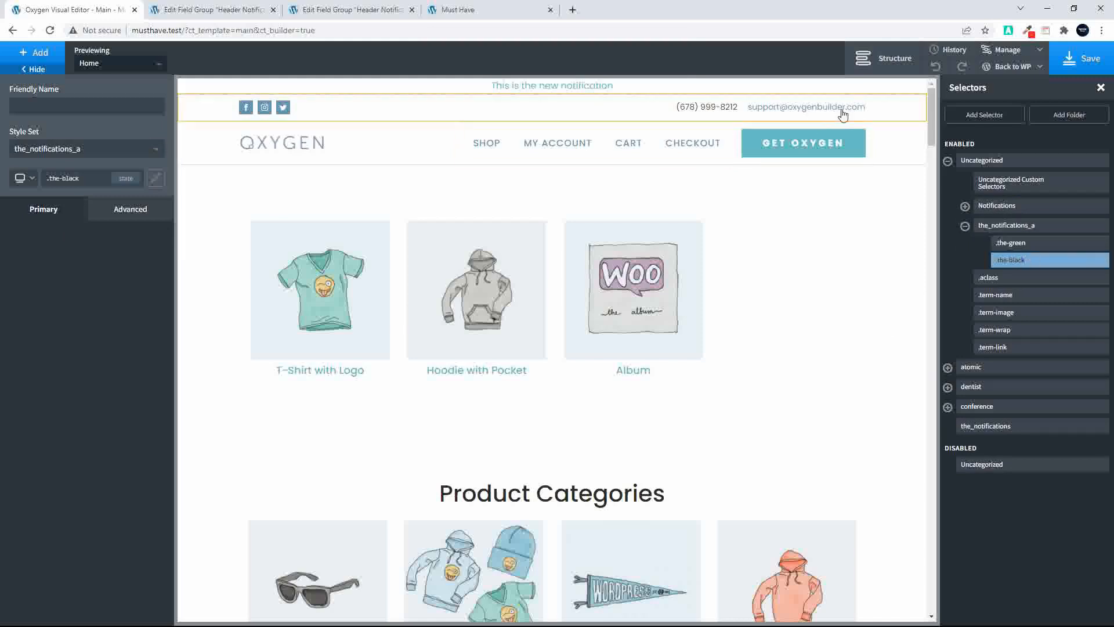
# Add a CSS selector named .the-red
pyautogui.click(983, 114)
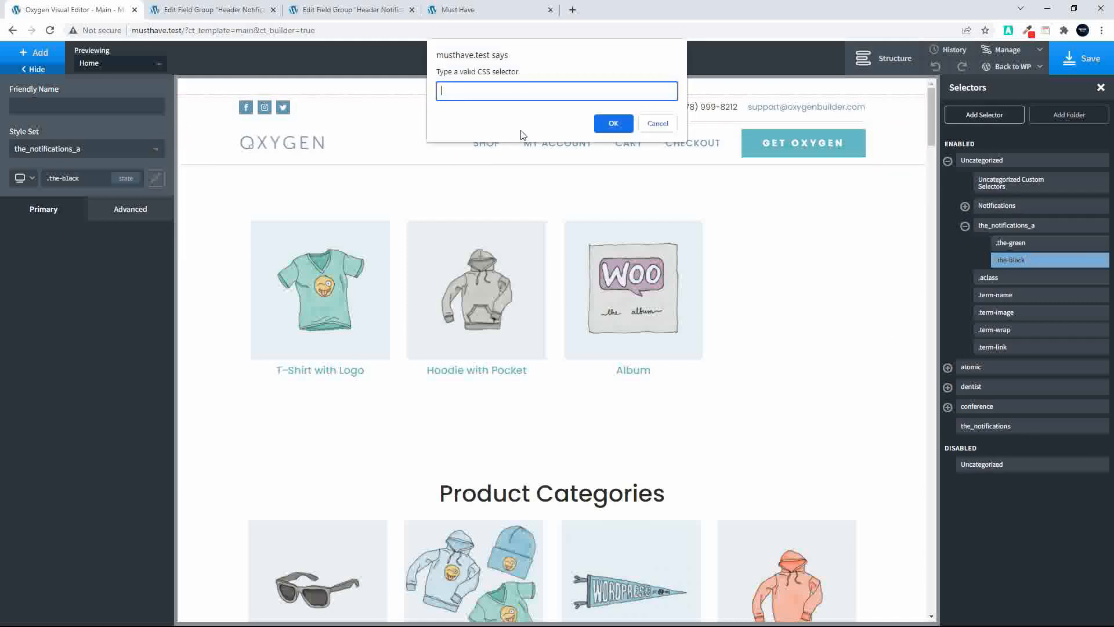
pyautogui.write('.hte-re')
pyautogui.press('BackSpace')
pyautogui.press('BackSpace')
pyautogui.press('BackSpace')
pyautogui.press('BackSpace')
pyautogui.write('the-red')
pyautogui.click(614, 127)
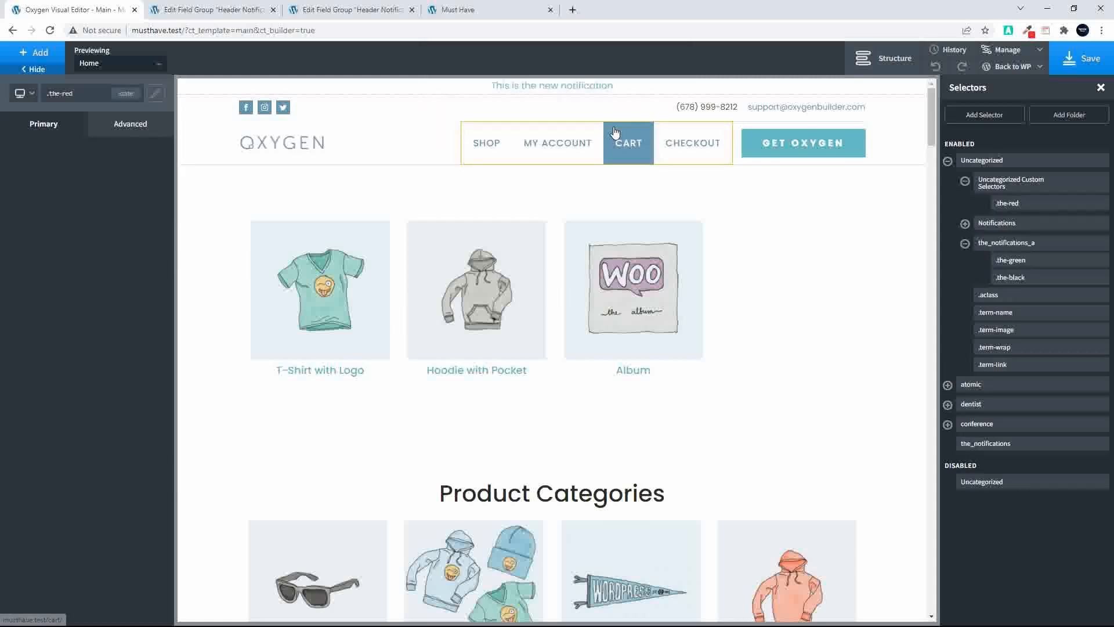
# Move the .the-red selector from Uncategorized Custom Selectors to the the_notifications_a style set
pyautogui.click(998, 204)
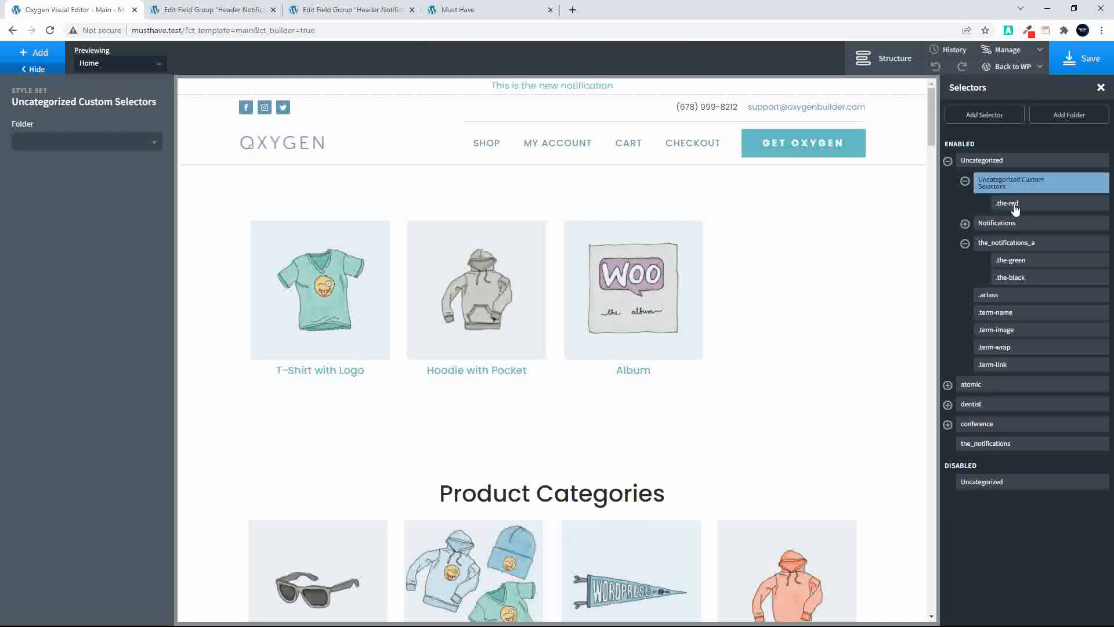
pyautogui.click(1002, 186)
pyautogui.click(1008, 204)
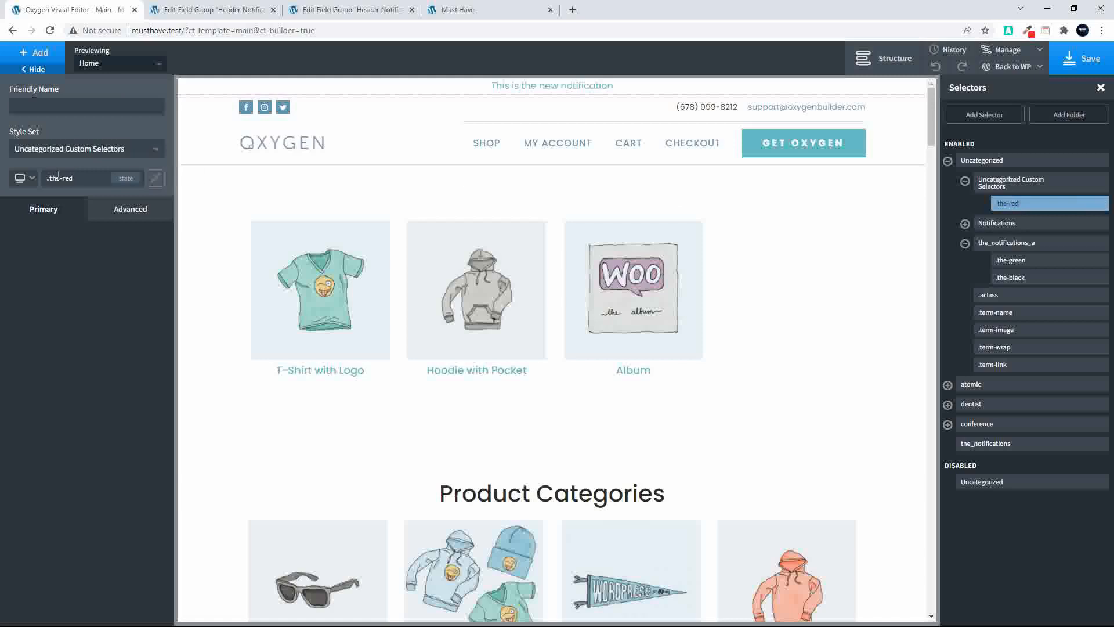
pyautogui.click(91, 150)
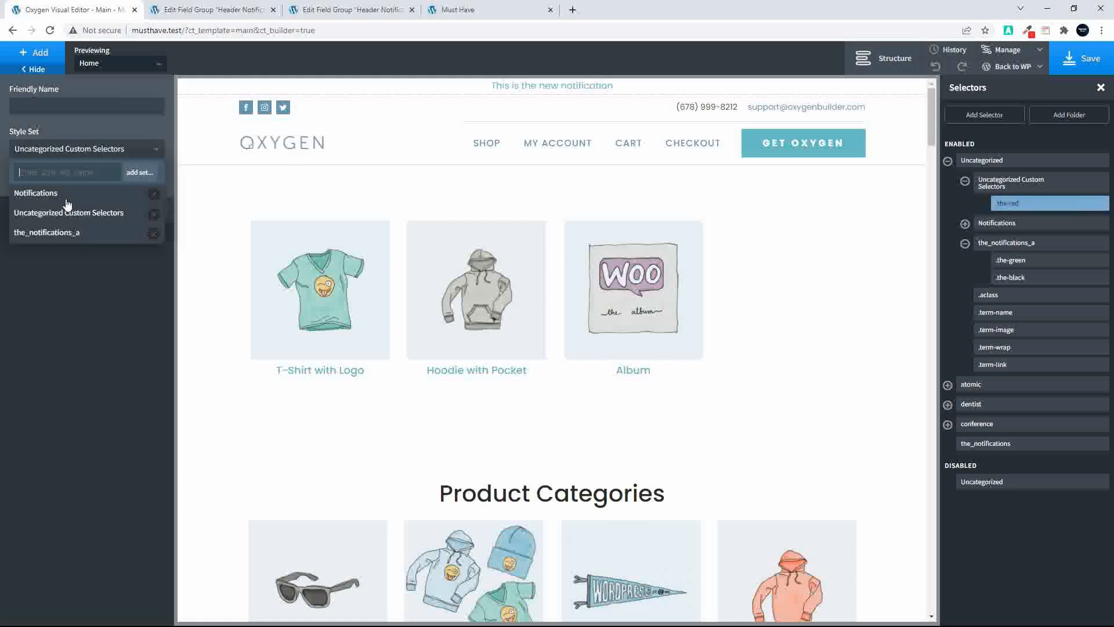
pyautogui.click(50, 233)
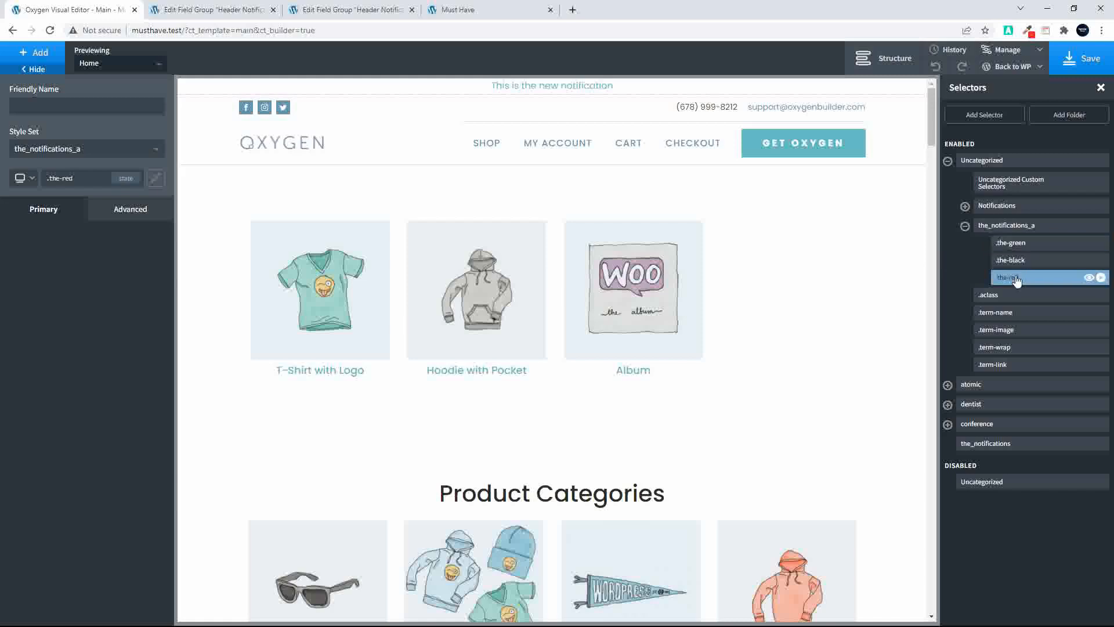
# Copy the .the-green selector name and use it to add a link selector named .the-green a
pyautogui.click(1009, 247)
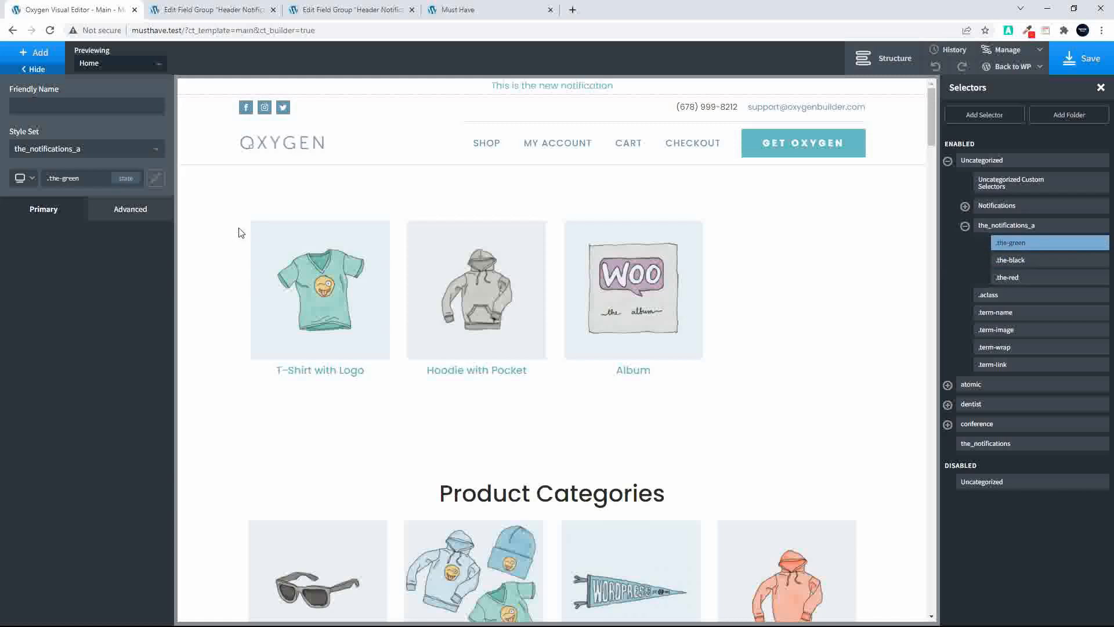
pyautogui.click(98, 178)
pyautogui.hotkey('ctrl', 'c')
pyautogui.click(975, 115)
pyautogui.hotkey('ctrl', 'v')
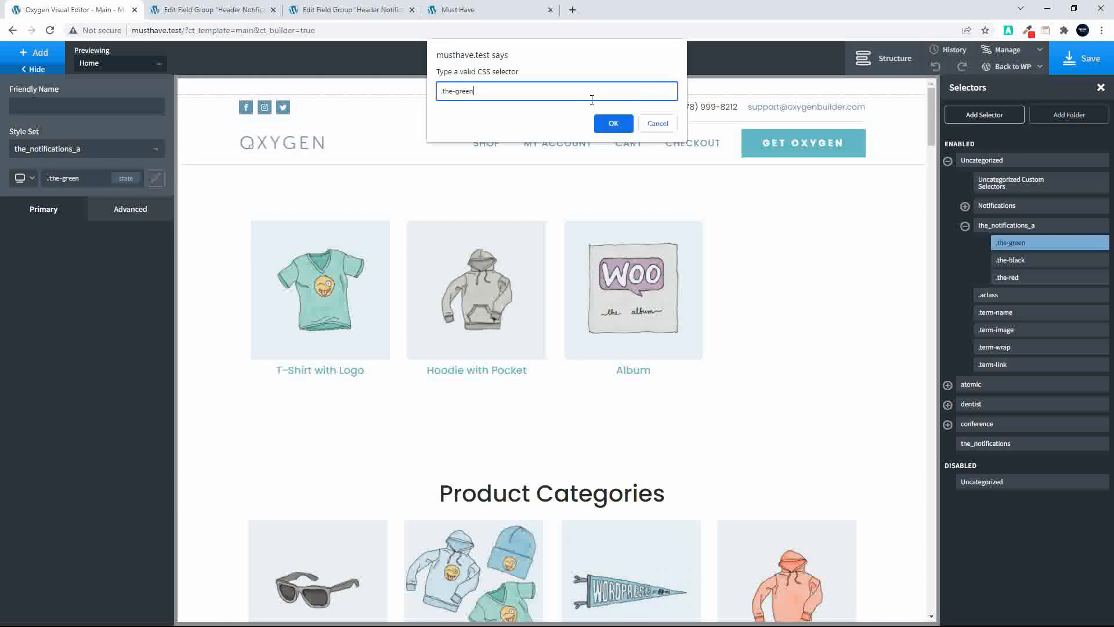
pyautogui.click(613, 123)
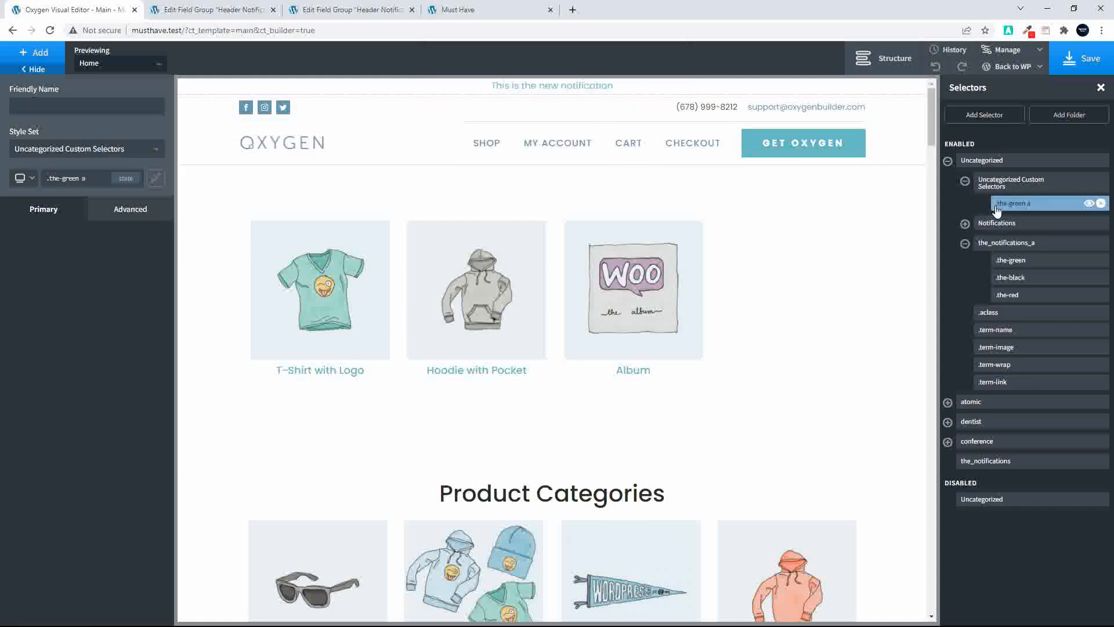
# Add two more link selectors named .the-red a and .the-black a
pyautogui.click(983, 118)
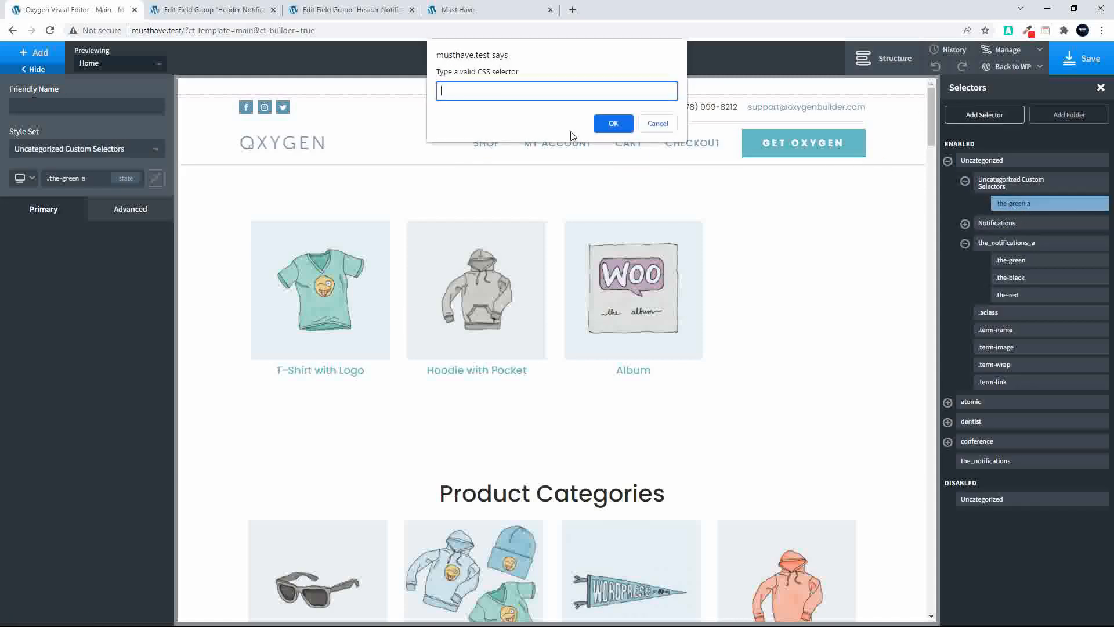
pyautogui.hotkey('ctrl', 'v')
pyautogui.click(612, 123)
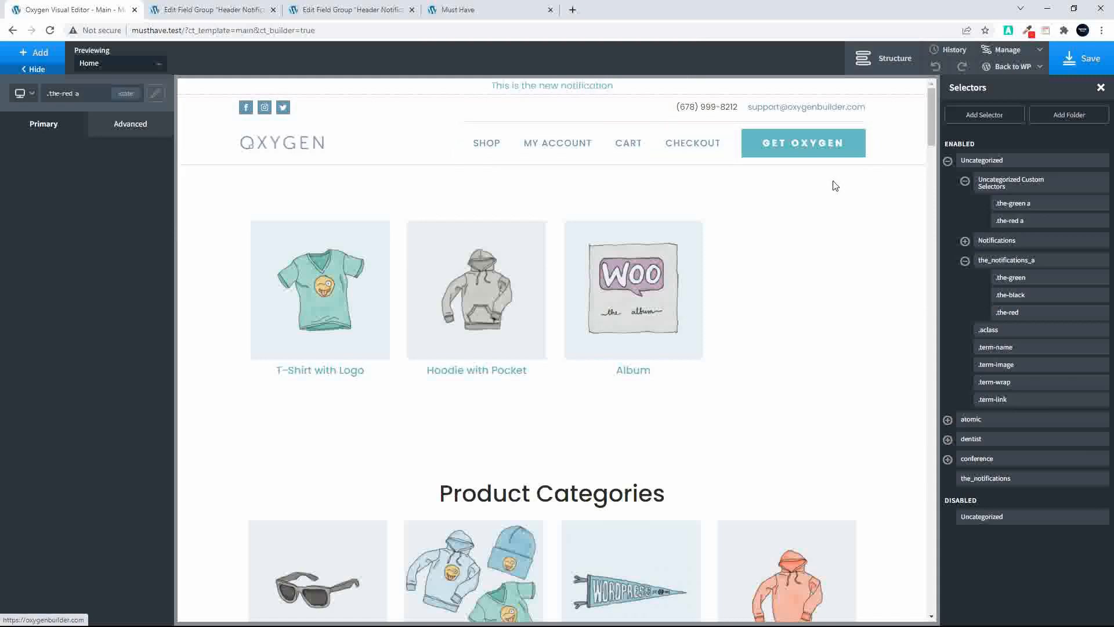
pyautogui.click(973, 116)
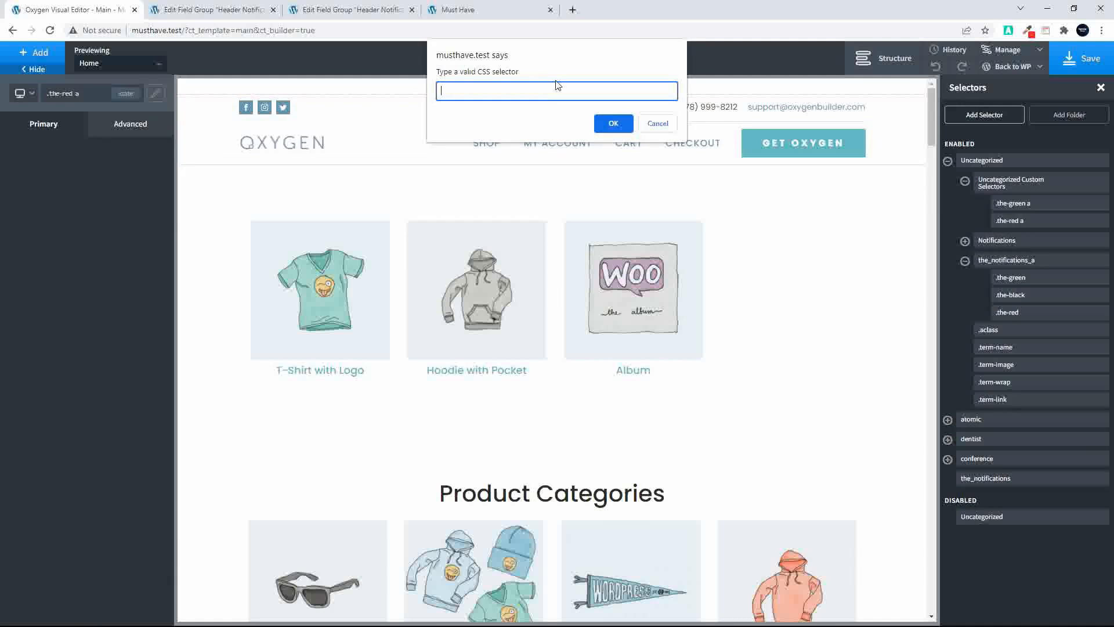
pyautogui.hotkey('ctrl', 'v')
pyautogui.click(615, 119)
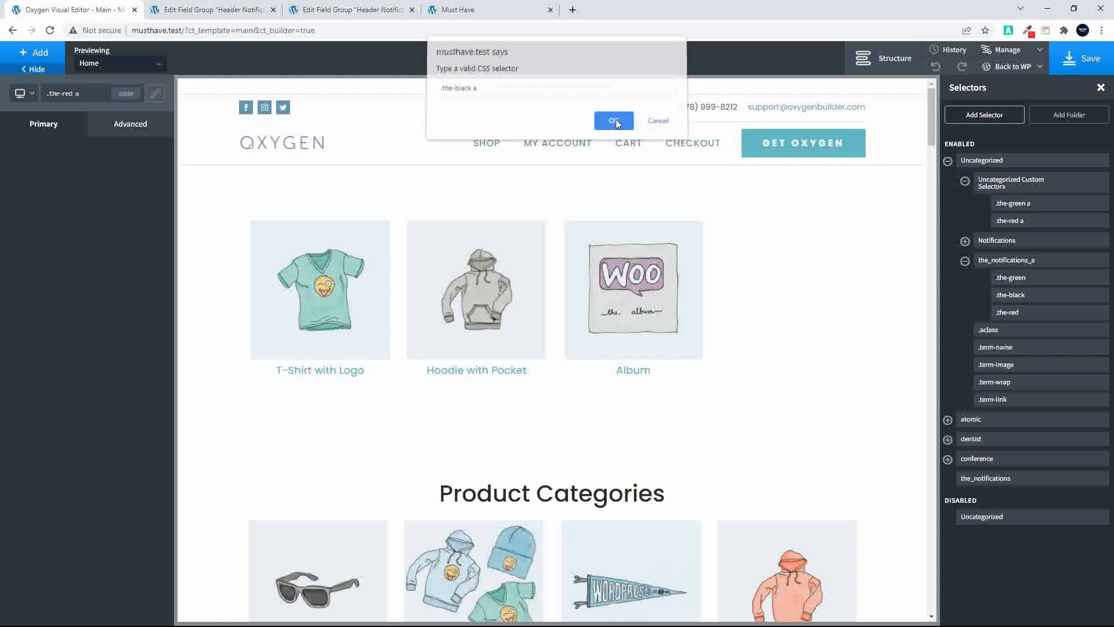
# Assign the .the-green a selector to the the_notifications_a style set
pyautogui.click(1005, 206)
pyautogui.click(1013, 191)
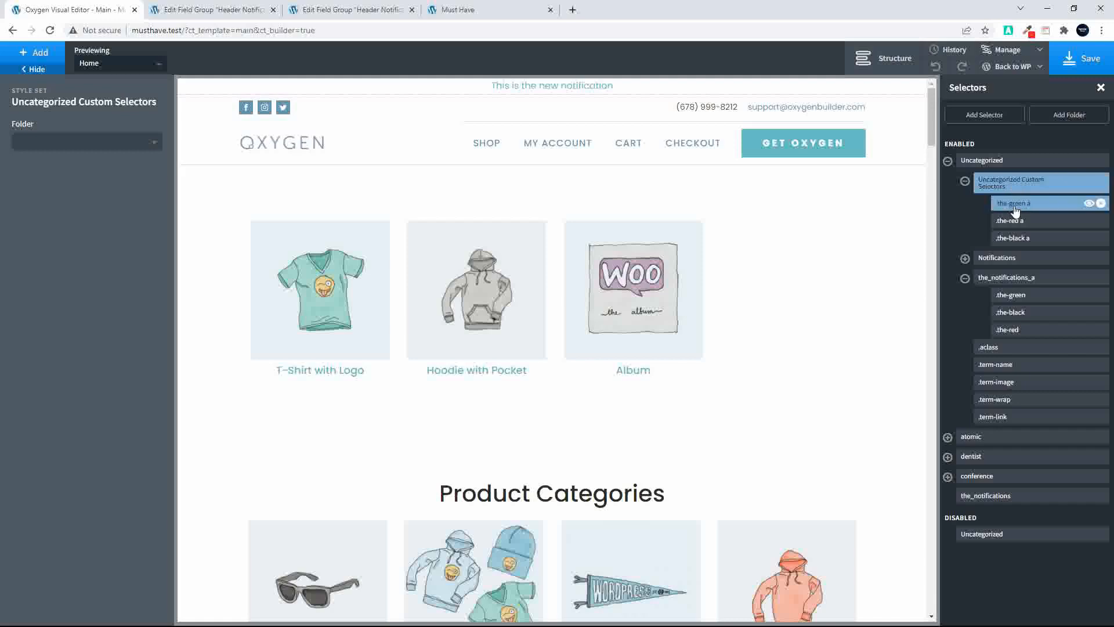
pyautogui.click(1015, 210)
pyautogui.click(80, 152)
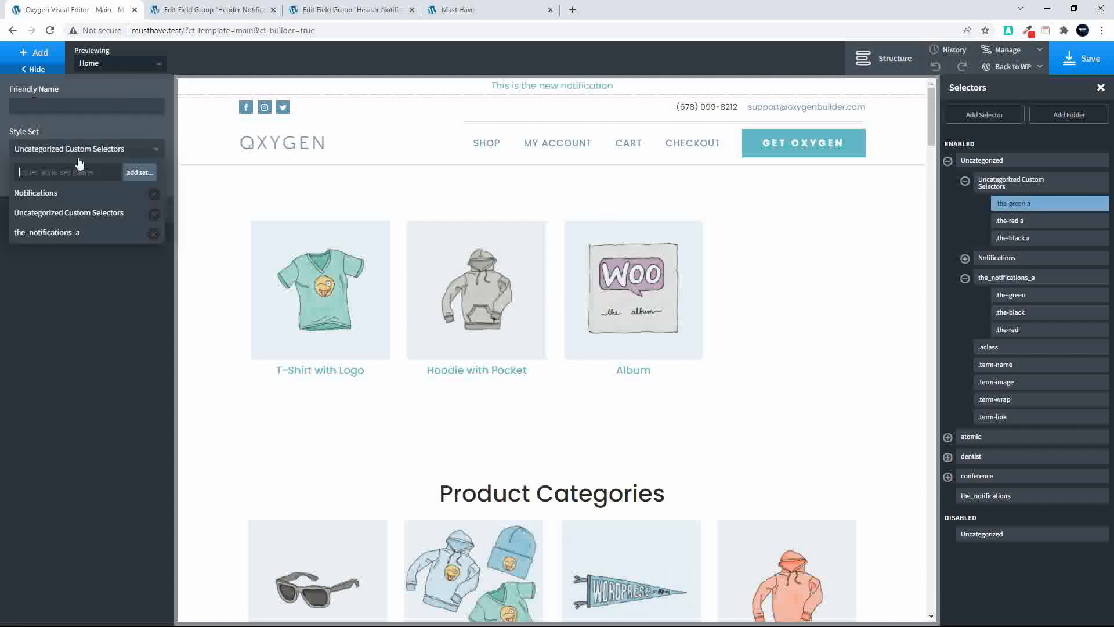
pyautogui.click(148, 231)
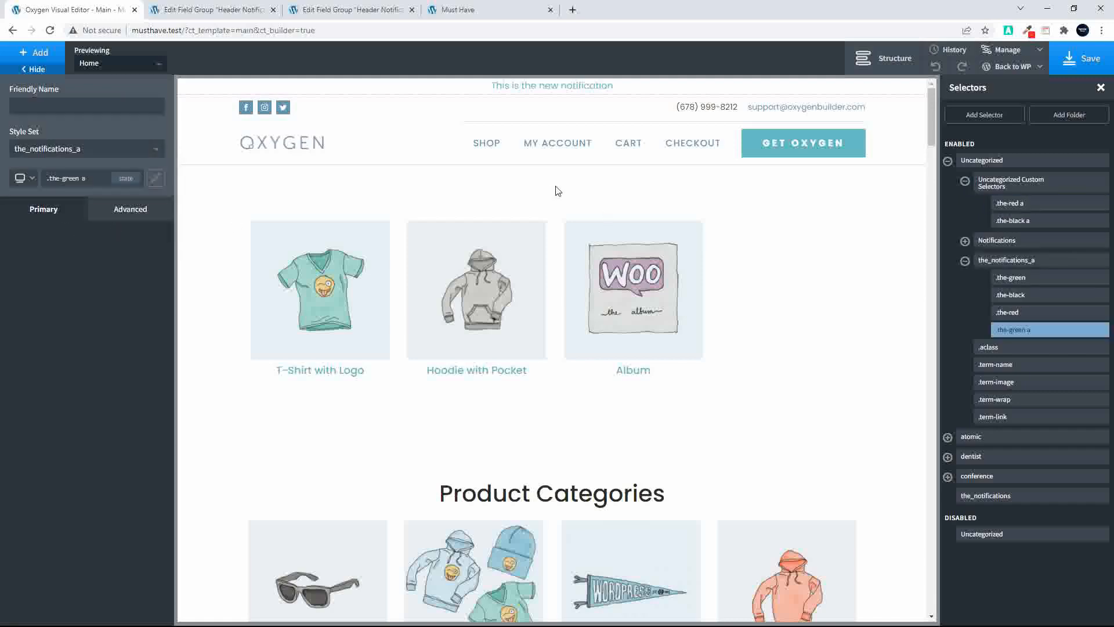
# Assign the .the-red a and .the-black a selectors to the the_notifications_a style set
pyautogui.click(1009, 185)
pyautogui.click(1011, 204)
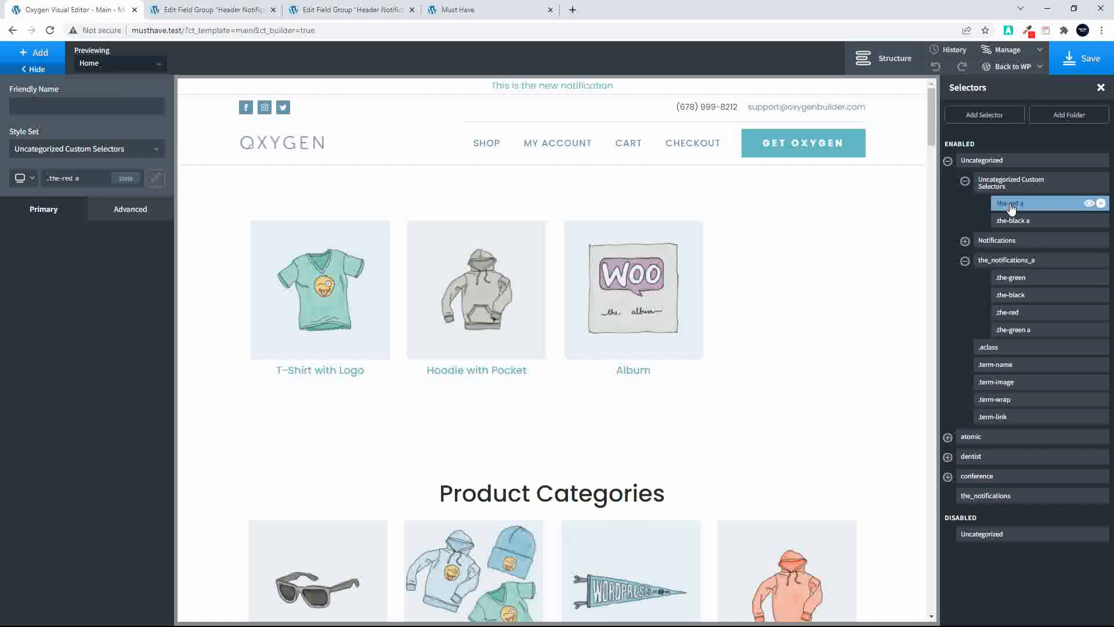
pyautogui.click(65, 149)
pyautogui.click(54, 230)
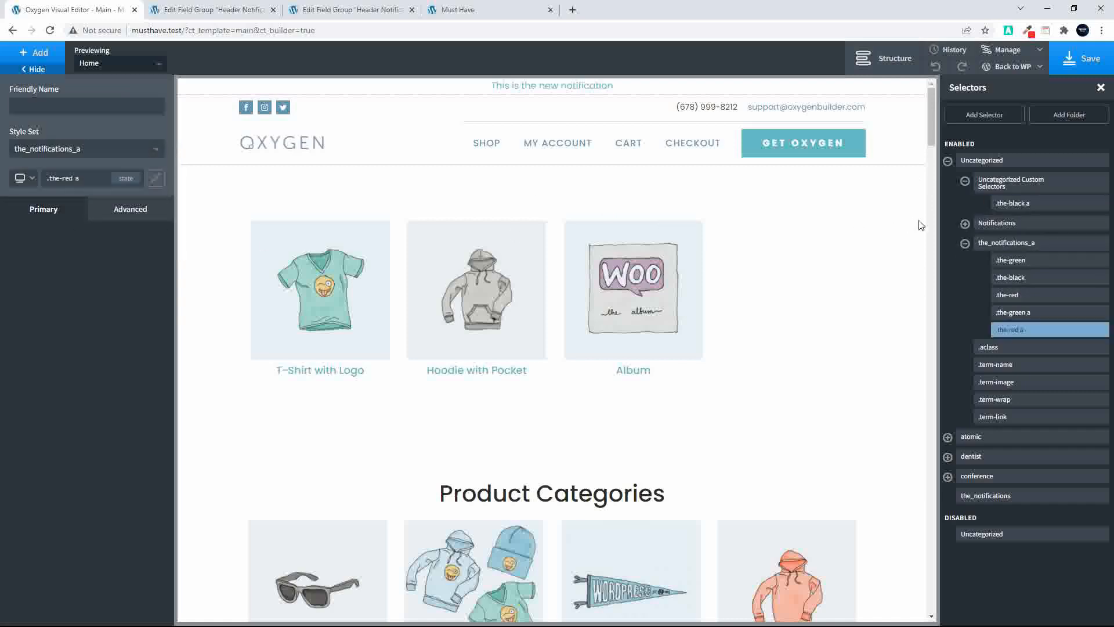
pyautogui.click(1013, 204)
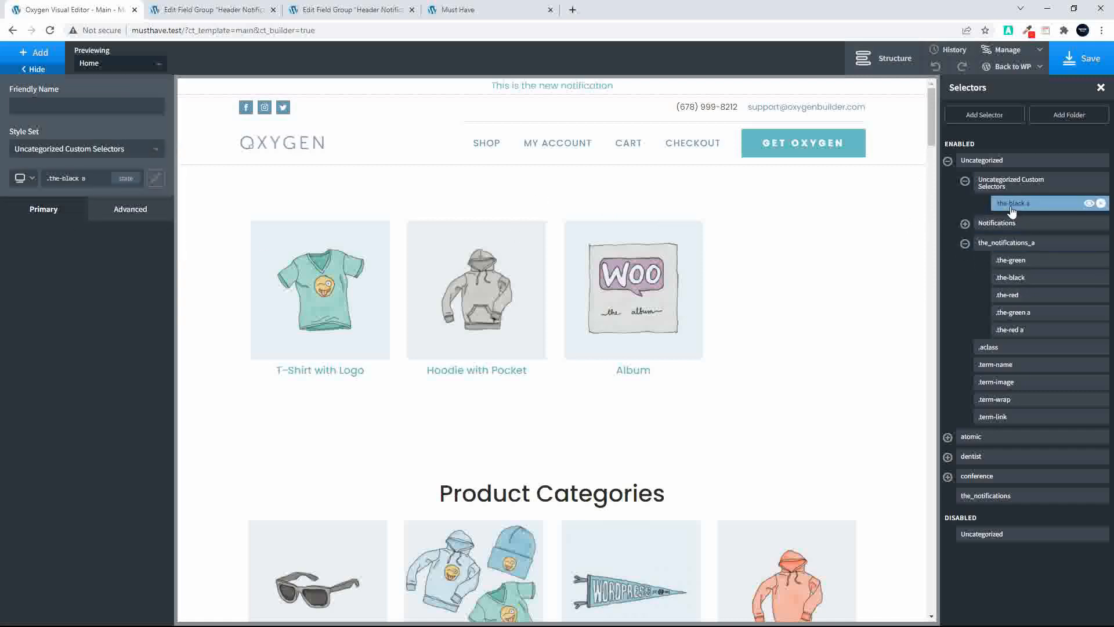
pyautogui.click(84, 149)
pyautogui.click(57, 230)
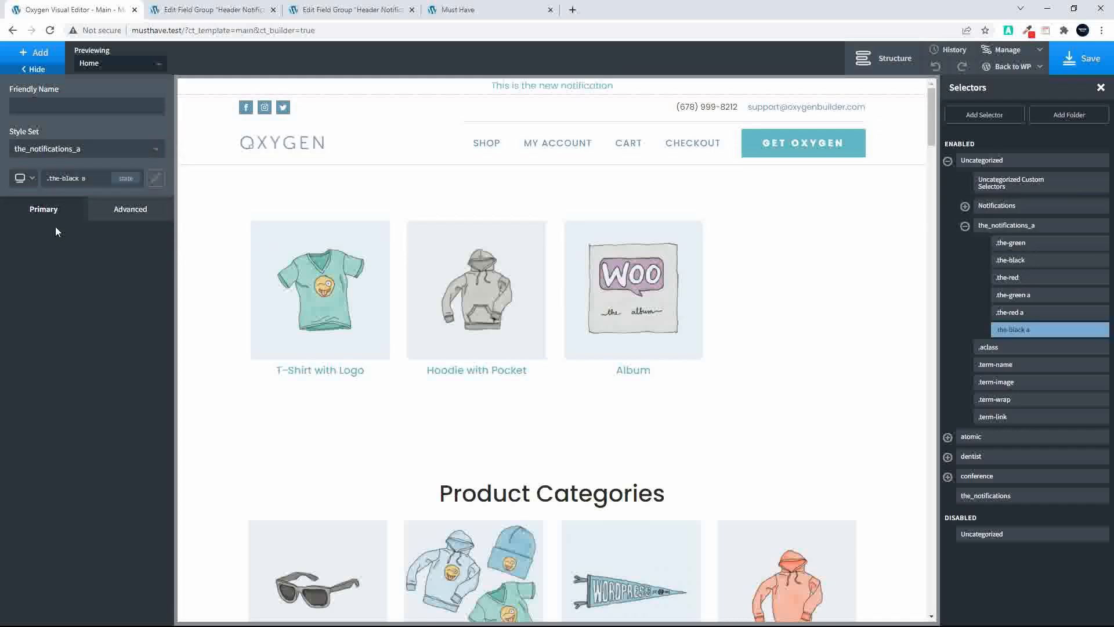
# Set the background color of the .the-green selector to green #0da300
pyautogui.click(1018, 243)
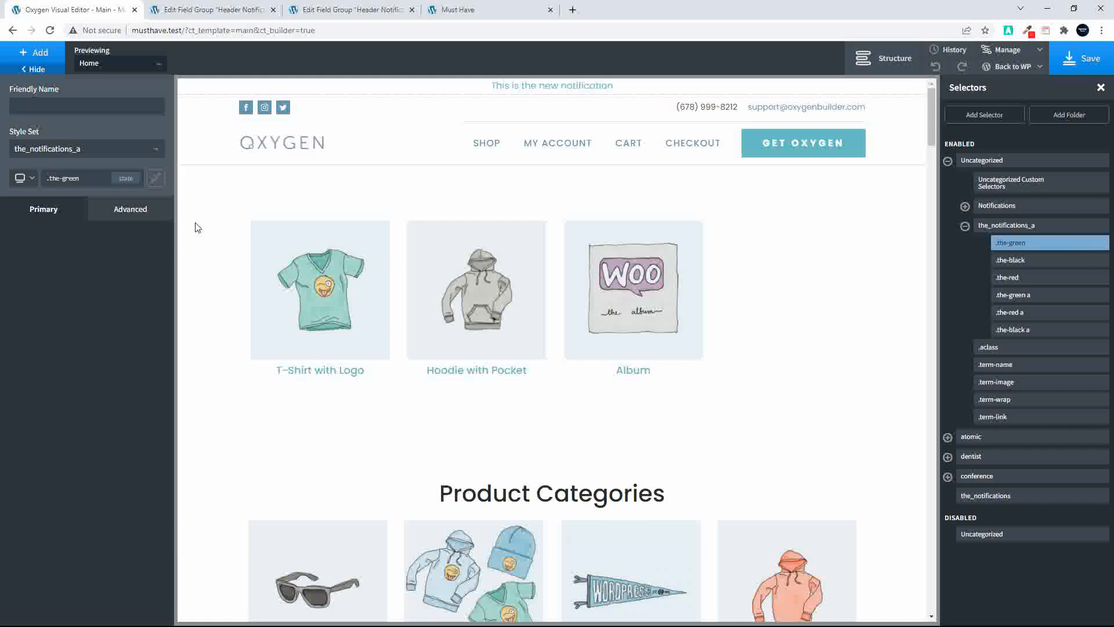
pyautogui.click(125, 214)
pyautogui.click(93, 248)
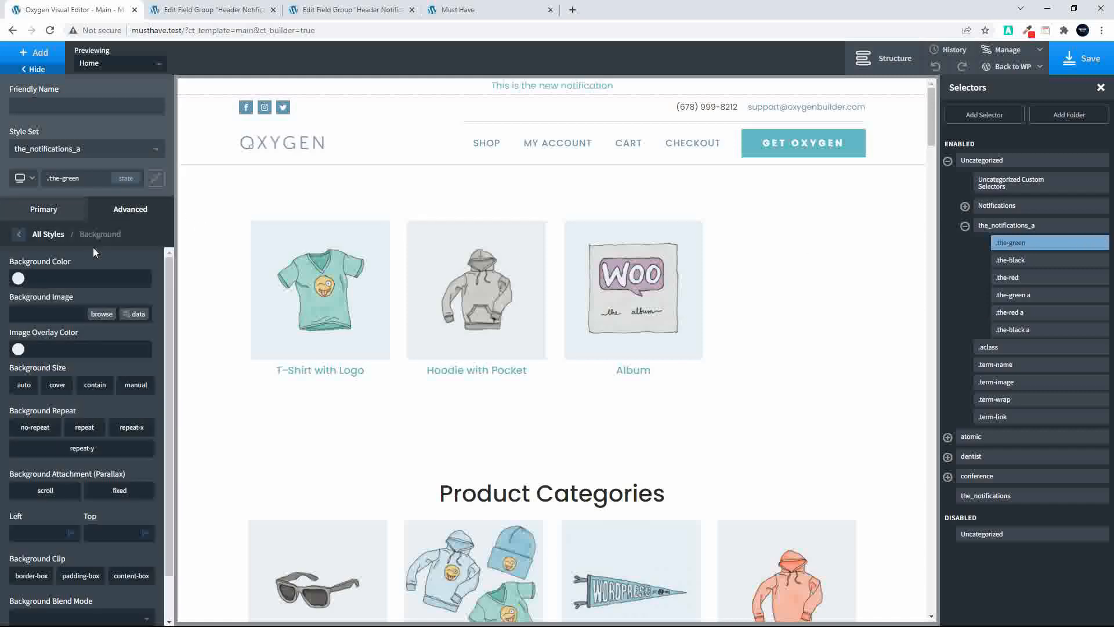
pyautogui.click(17, 279)
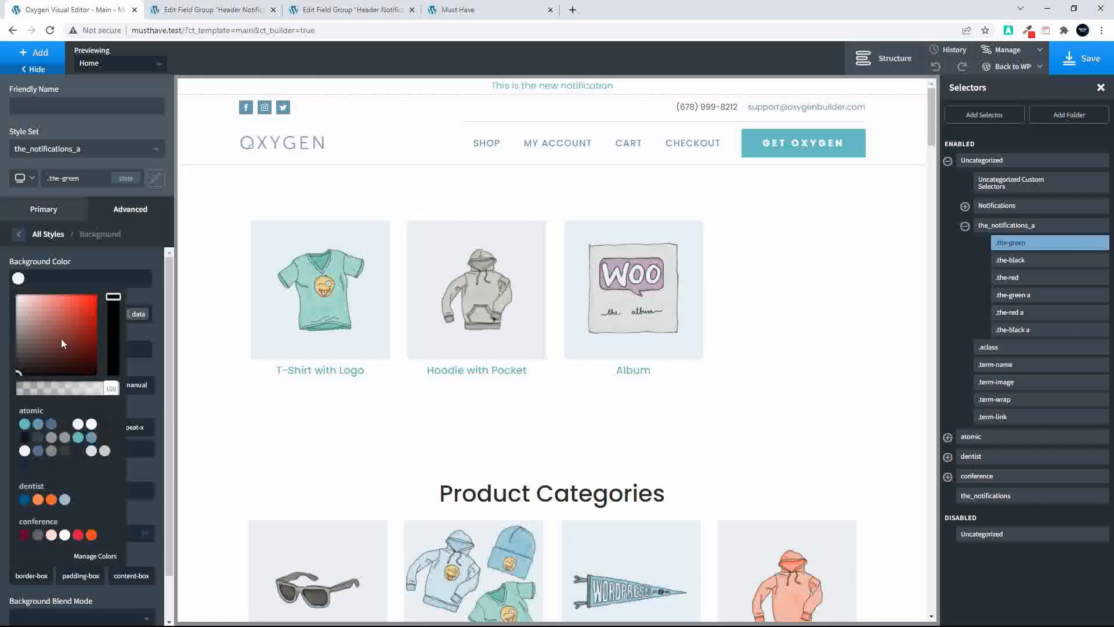
pyautogui.moveTo(113, 297); pyautogui.dragTo(123, 324)
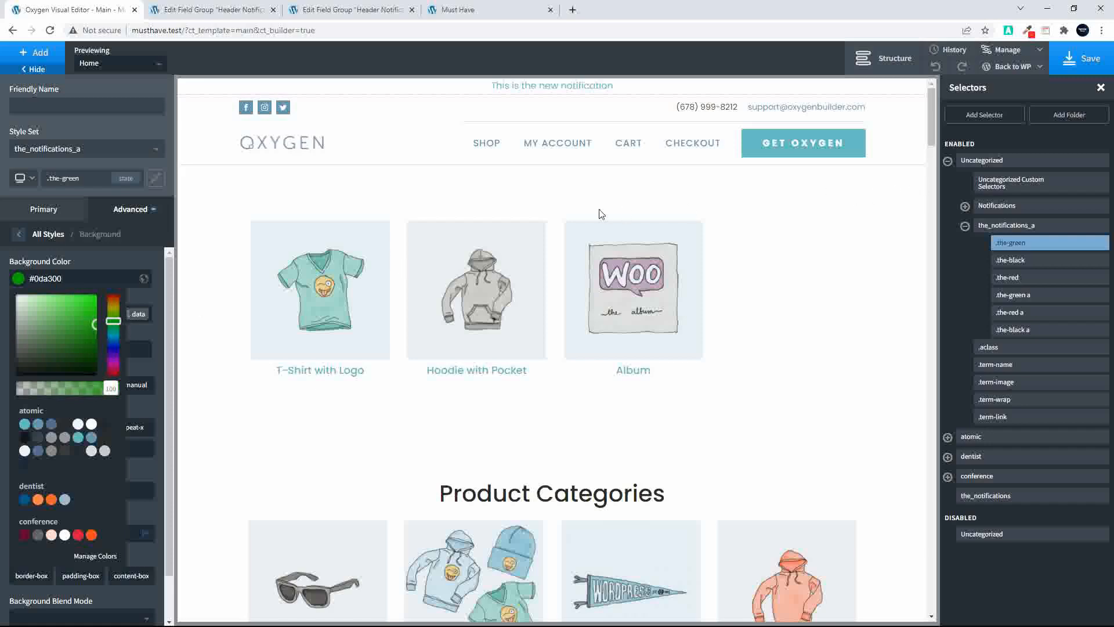
# Set the background color of the .the-black selector to black
pyautogui.click(1012, 260)
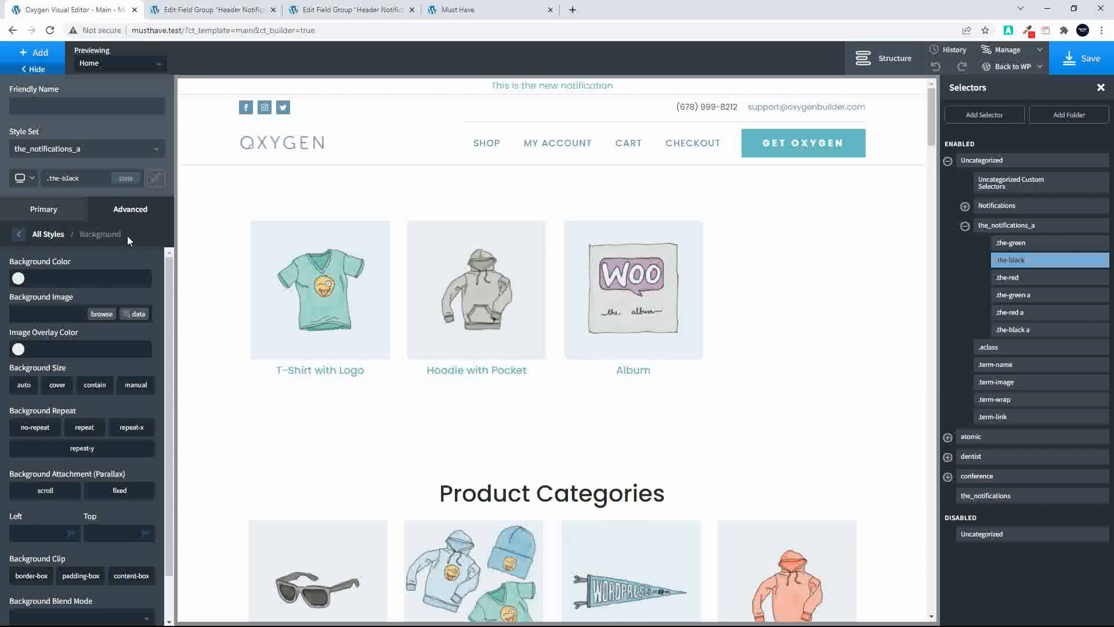
pyautogui.click(19, 280)
pyautogui.moveTo(31, 332); pyautogui.dragTo(4, 396)
# Set the background color of the .the-red selector to #ff0000
pyautogui.click(1022, 277)
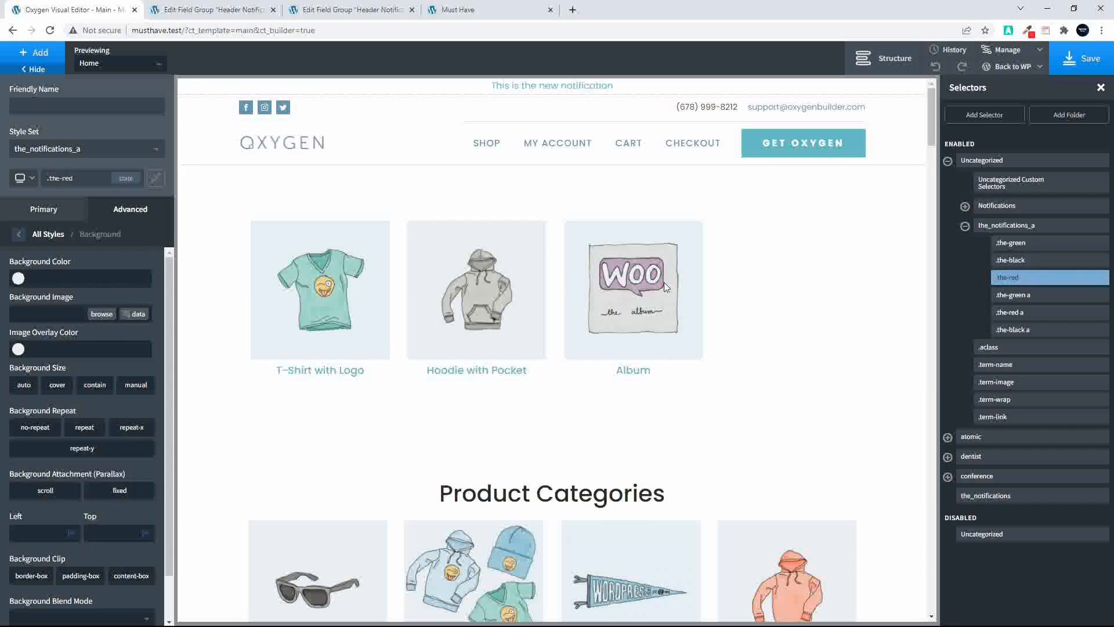
pyautogui.click(18, 282)
pyautogui.moveTo(86, 313); pyautogui.dragTo(112, 285)
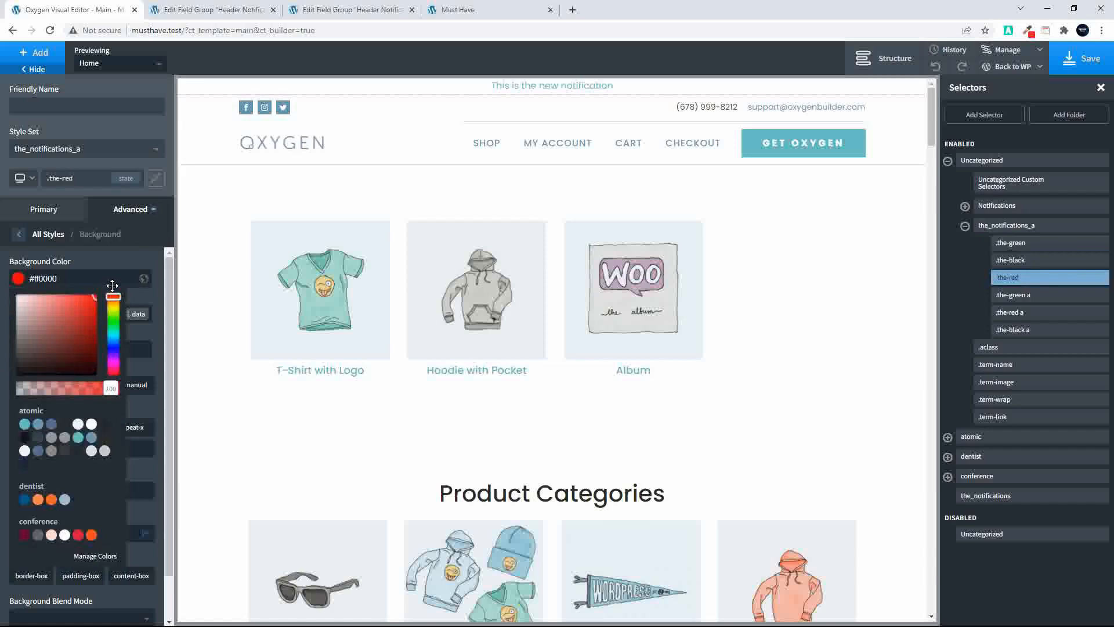
# Set the typography color of the .the-green a link selector to white #ffffff
pyautogui.click(1049, 297)
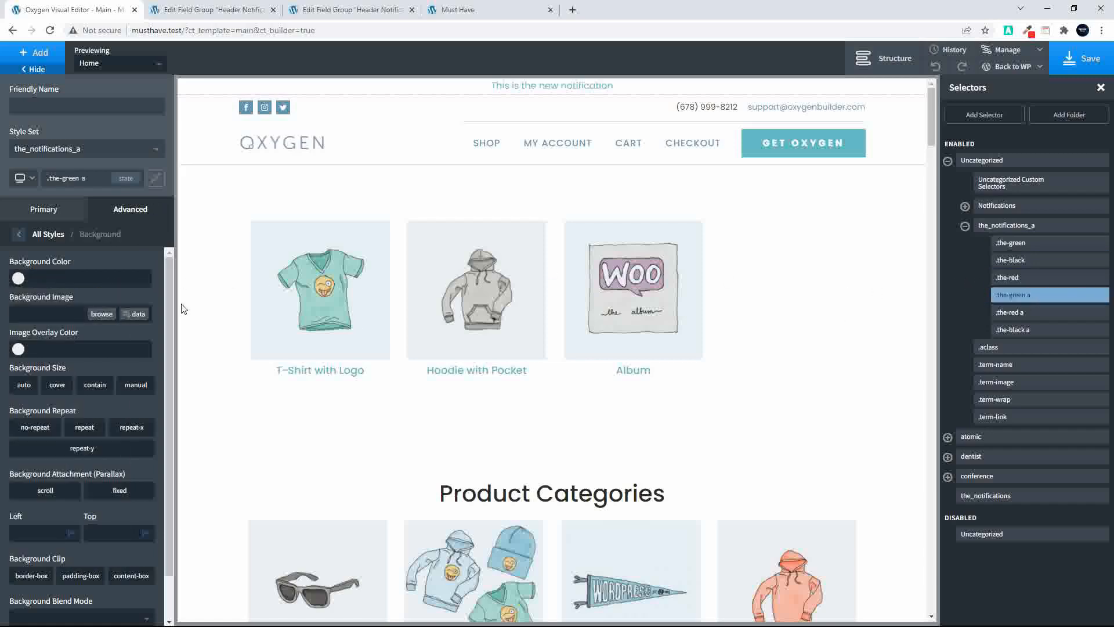
pyautogui.click(20, 234)
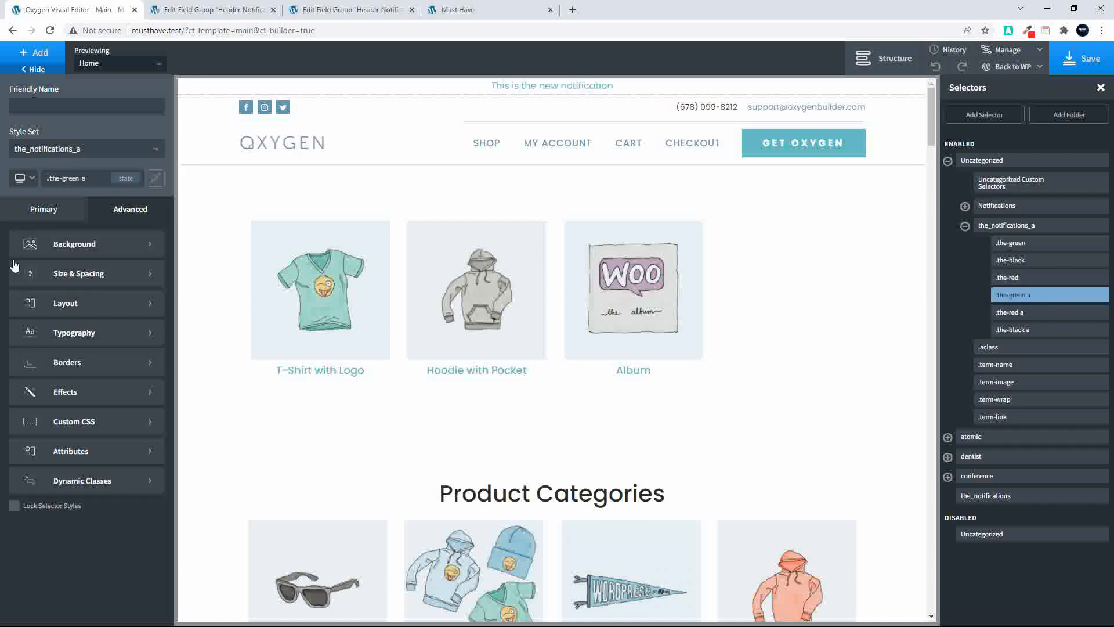
pyautogui.click(80, 336)
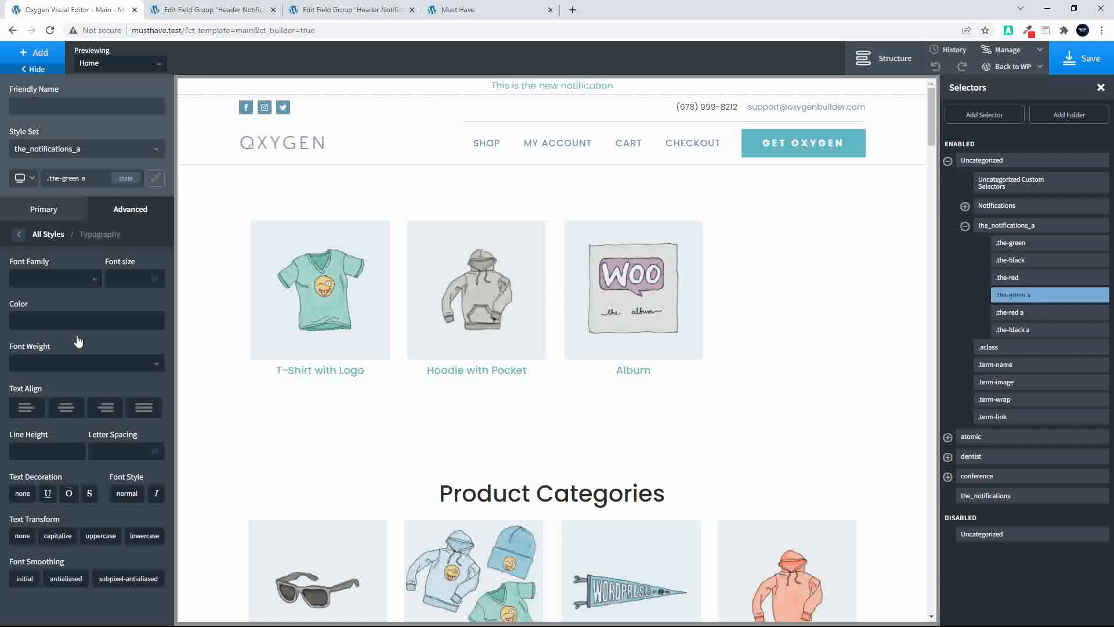
pyautogui.click(18, 321)
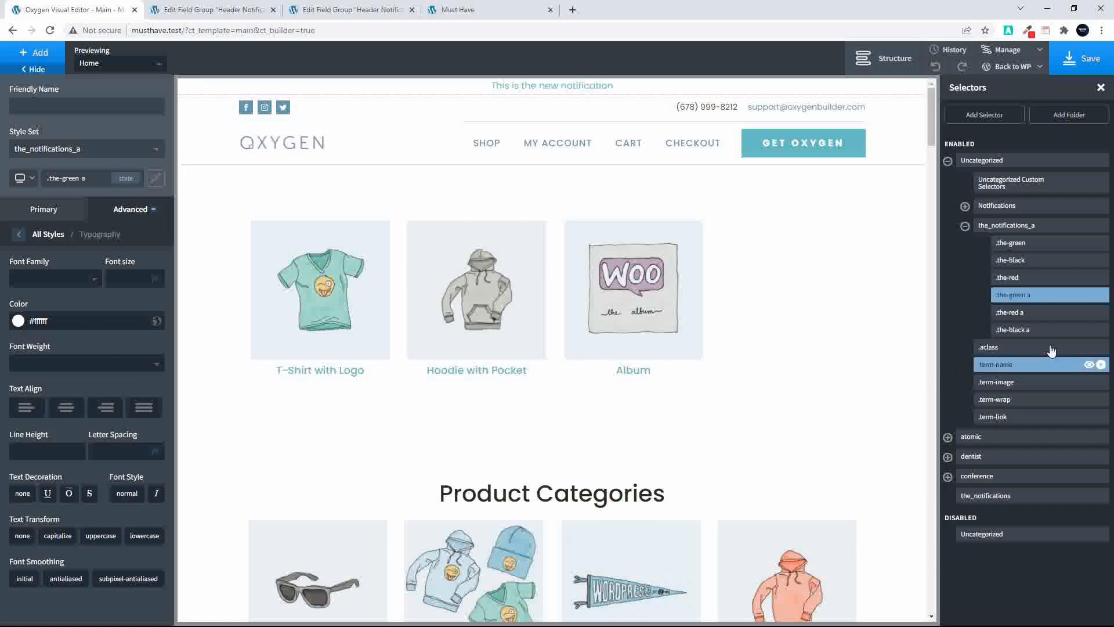
# Set the typography color of the .the-red a and .the-black a link selectors to white
pyautogui.click(1021, 312)
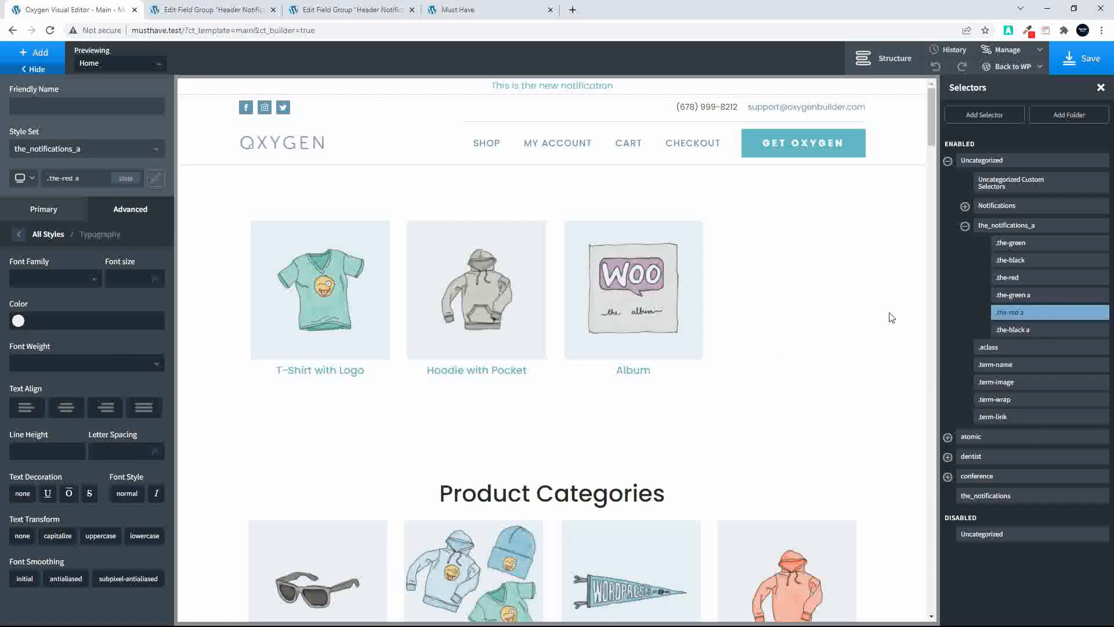
pyautogui.click(18, 322)
pyautogui.moveTo(35, 360); pyautogui.dragTo(3, 302)
pyautogui.click(1012, 330)
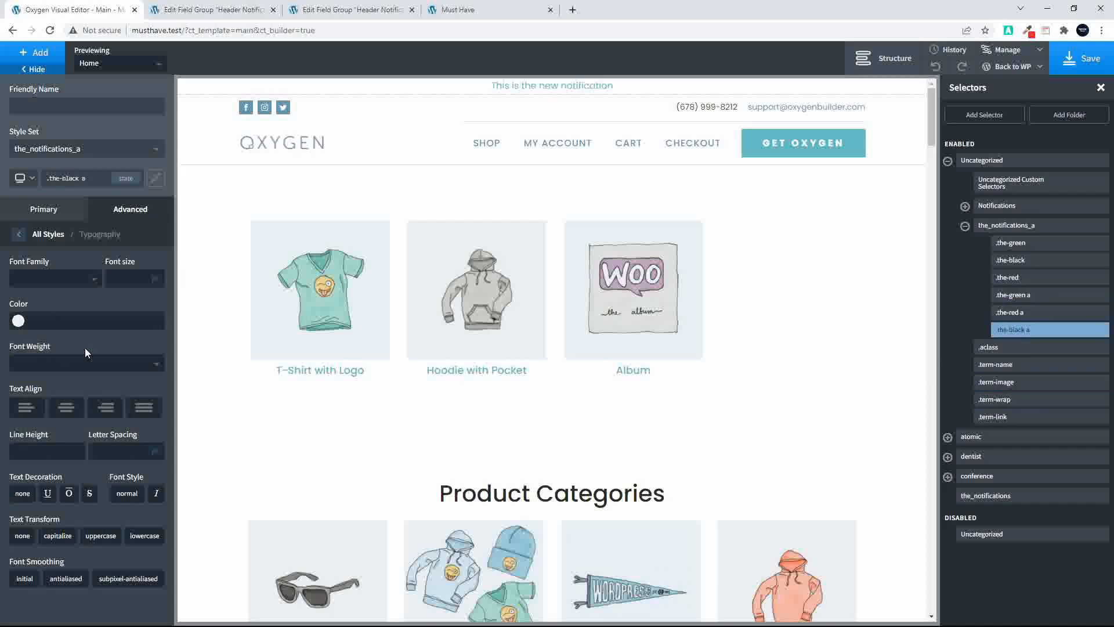
pyautogui.click(18, 321)
pyautogui.moveTo(37, 370); pyautogui.dragTo(3, 316)
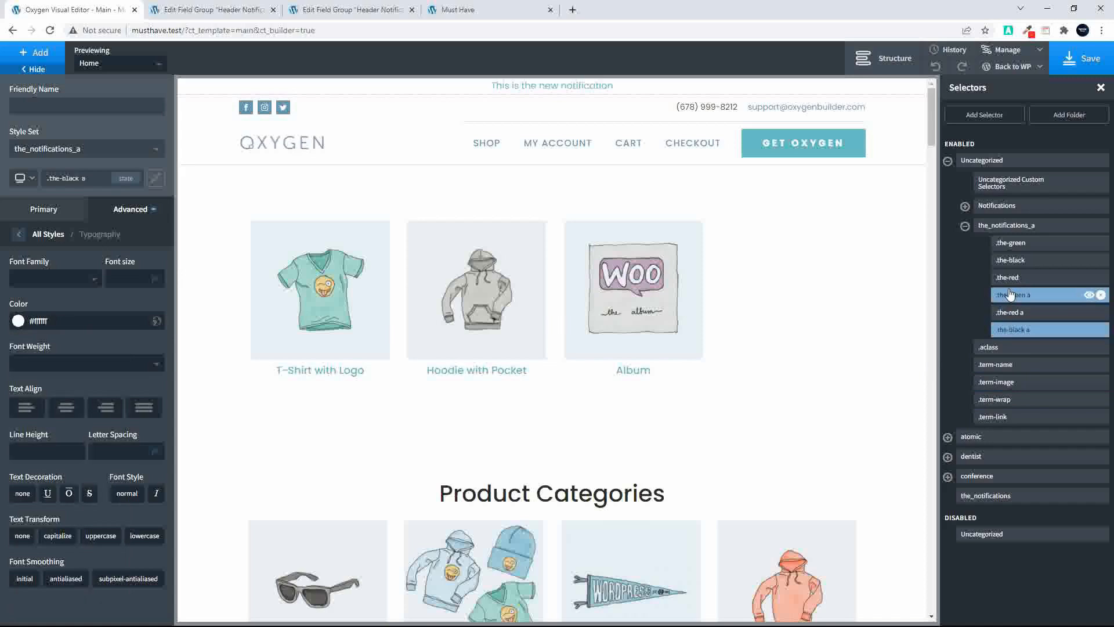
# Apply 10 px padding to all sides of the .the-green selector
pyautogui.click(1029, 246)
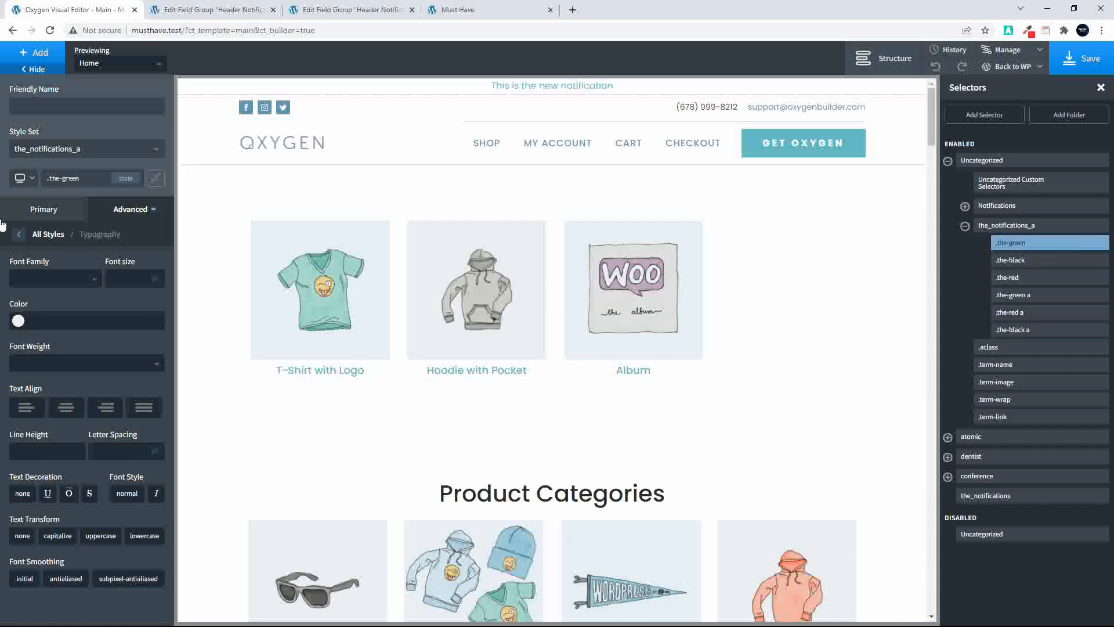
pyautogui.click(18, 235)
pyautogui.click(41, 279)
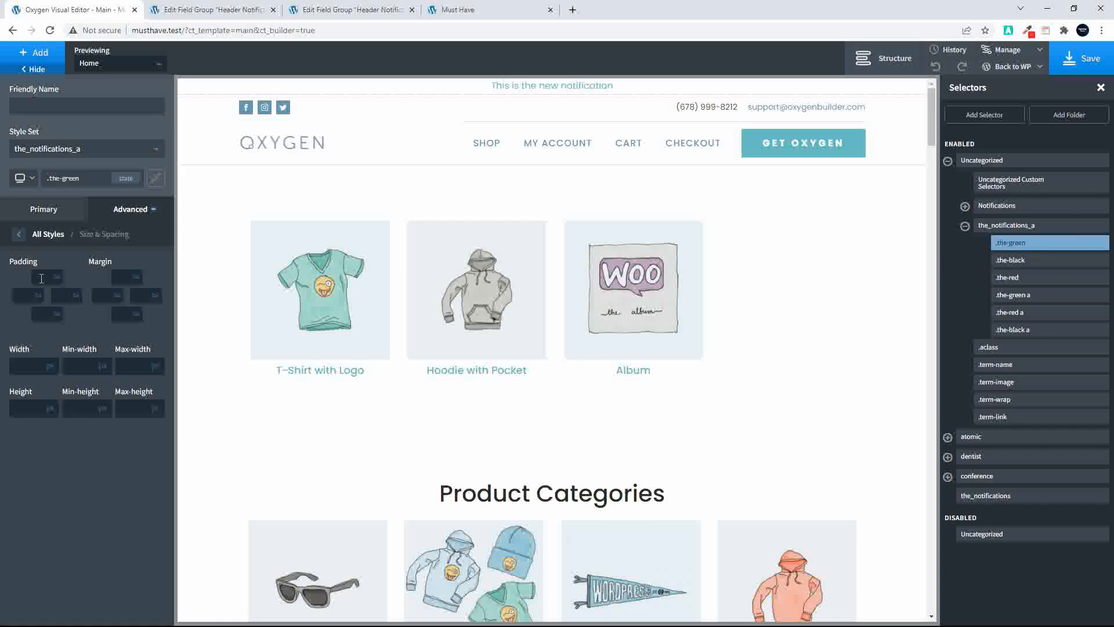
pyautogui.write('10')
pyautogui.click(47, 328)
# Apply 10 px padding to all sides of the .the-black and .the-red selectors
pyautogui.click(1012, 260)
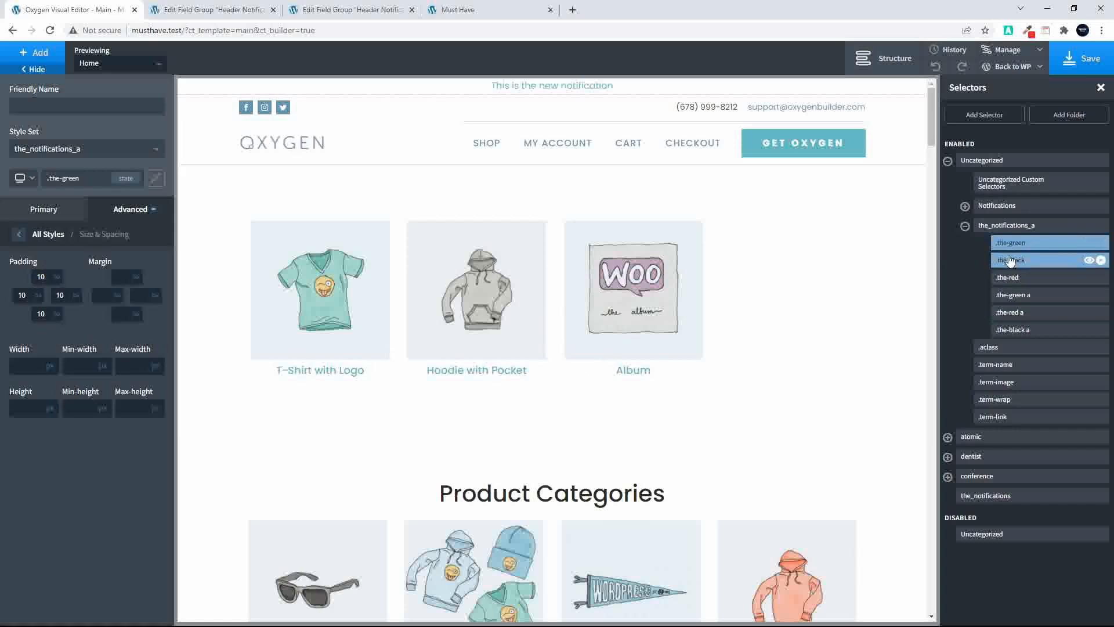
pyautogui.click(49, 278)
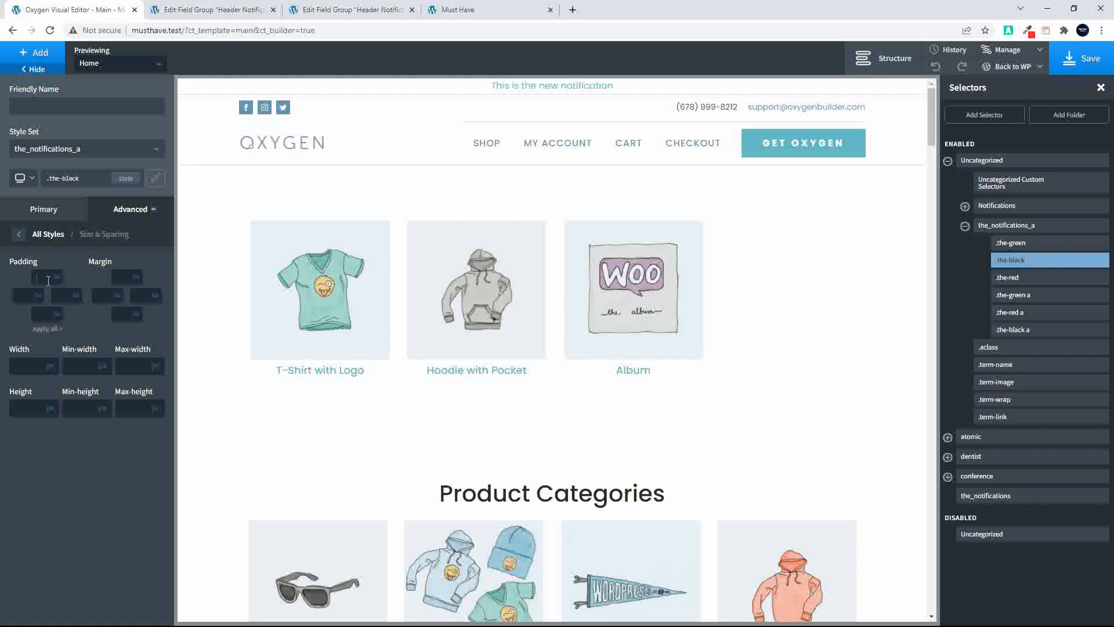
pyautogui.click(49, 328)
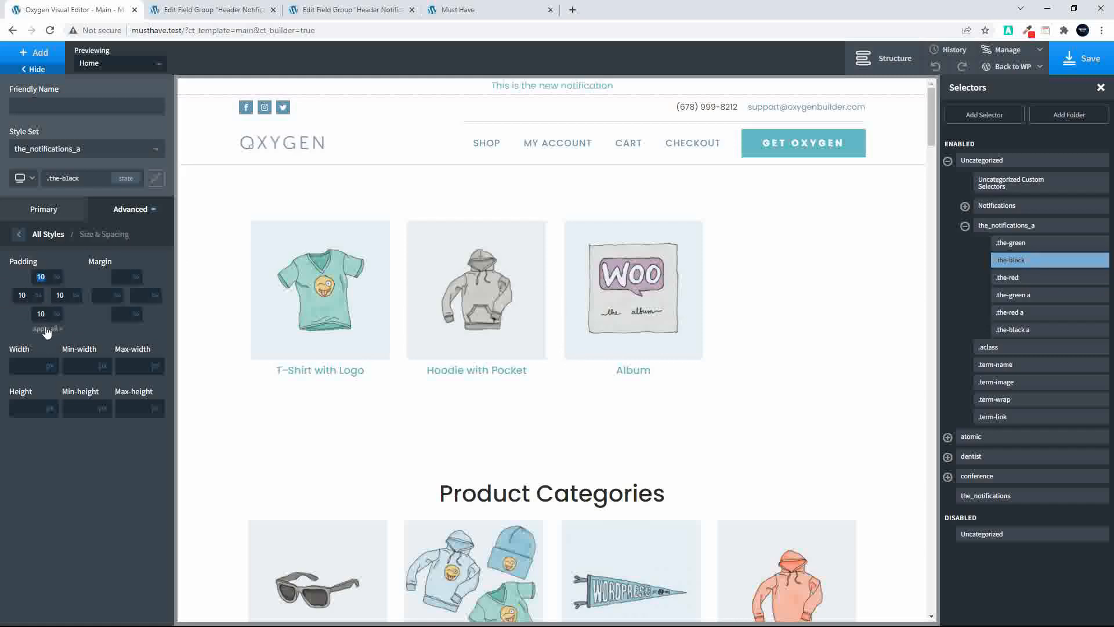
pyautogui.click(1021, 279)
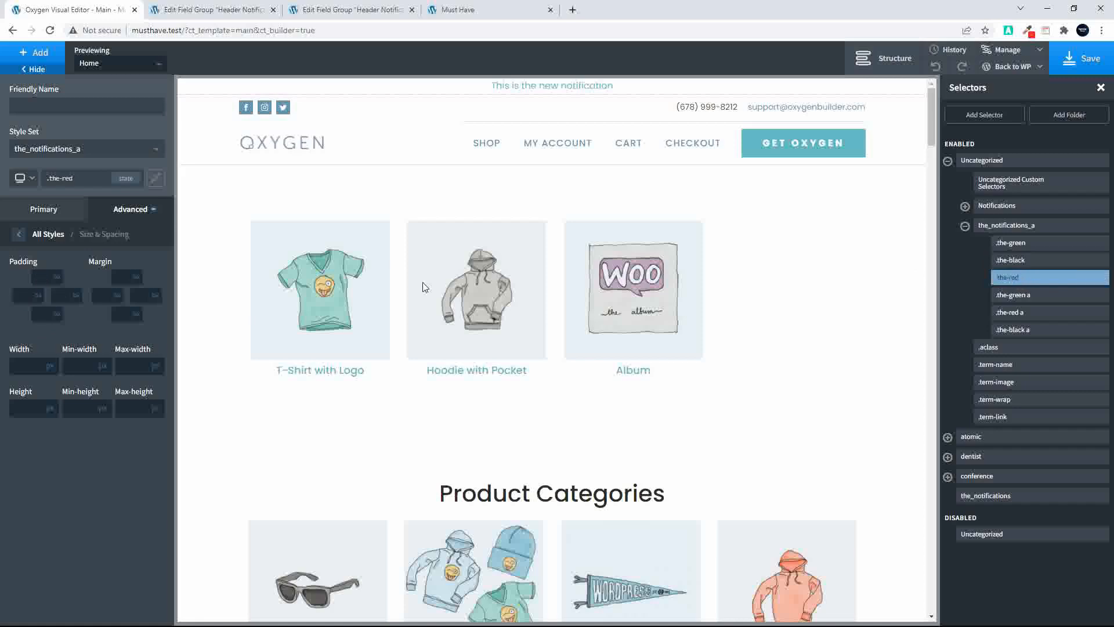
pyautogui.click(39, 280)
pyautogui.click(46, 329)
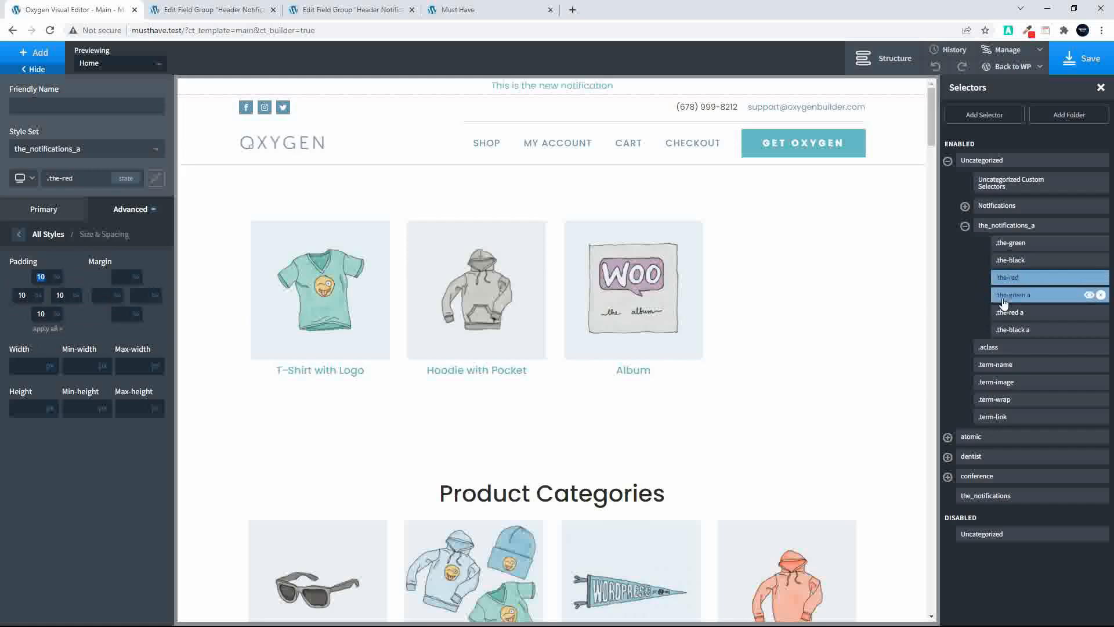
# Save the Main template and reload the Must Have front-end page to check the header notification
pyautogui.click(1093, 58)
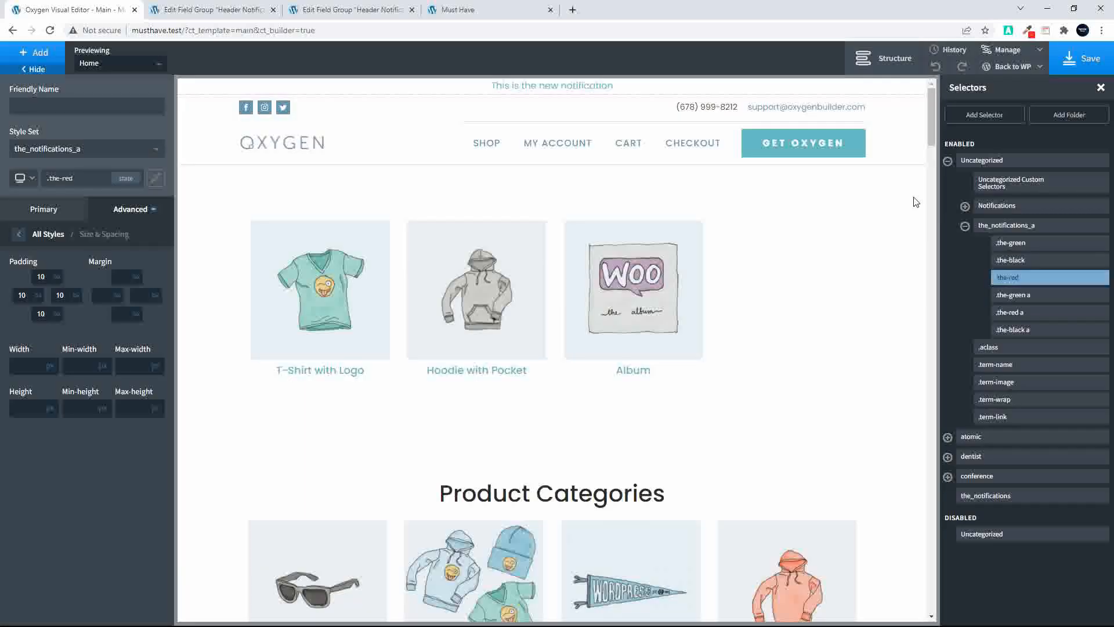
pyautogui.click(450, 10)
pyautogui.click(50, 32)
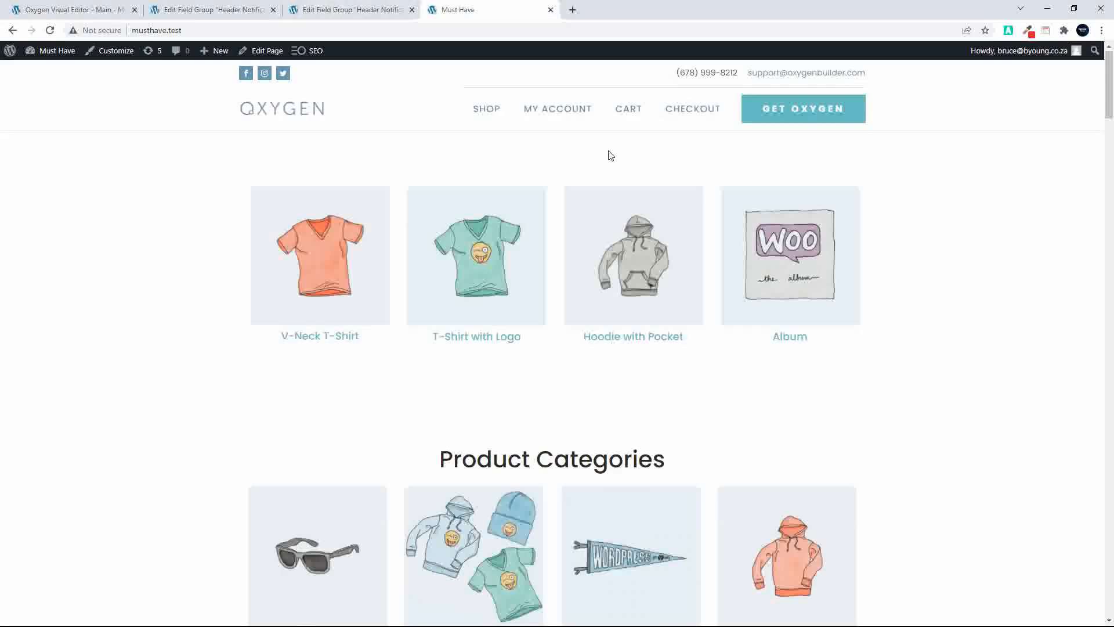
# Check the notification's dates, link and color on The Notifications options page and compare it with the header preview in the Oxygen editor
pyautogui.click(186, 10)
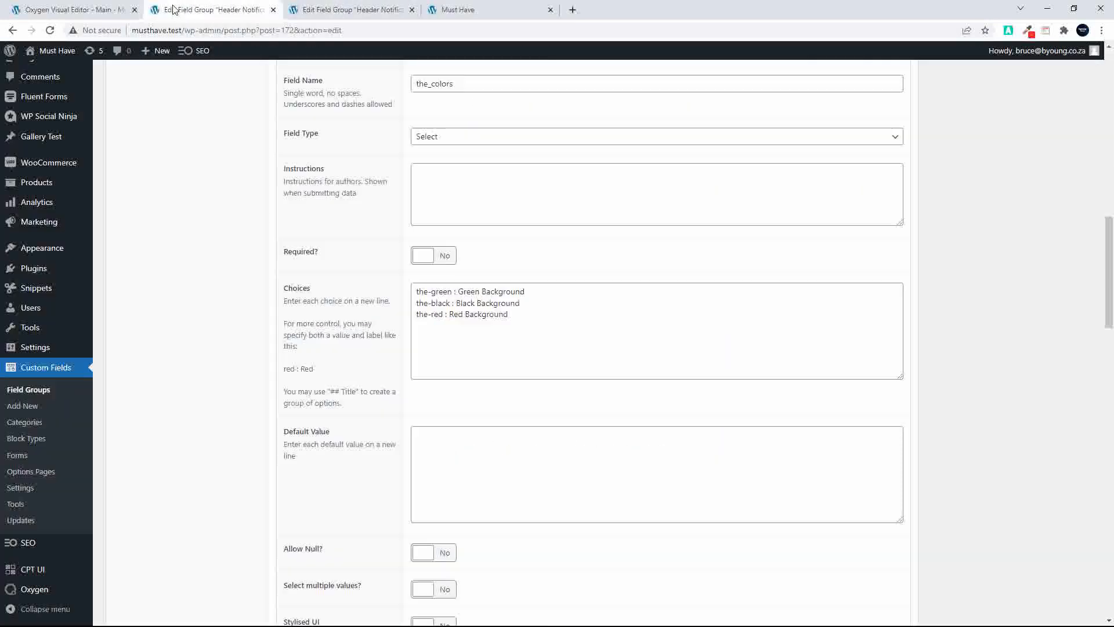
pyautogui.click(315, 5)
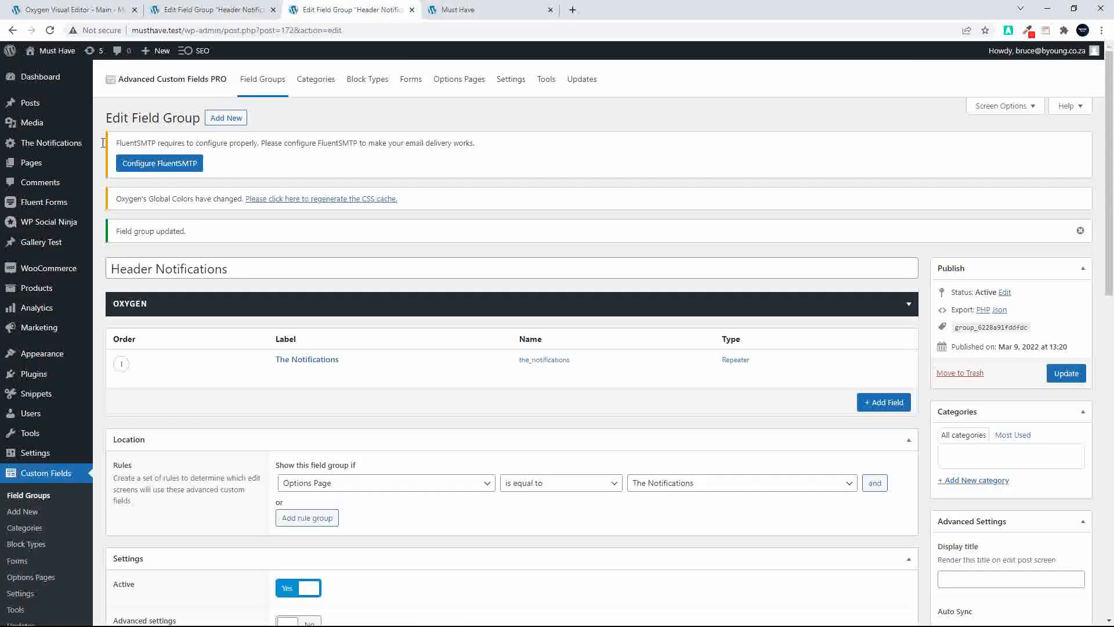
pyautogui.click(38, 150)
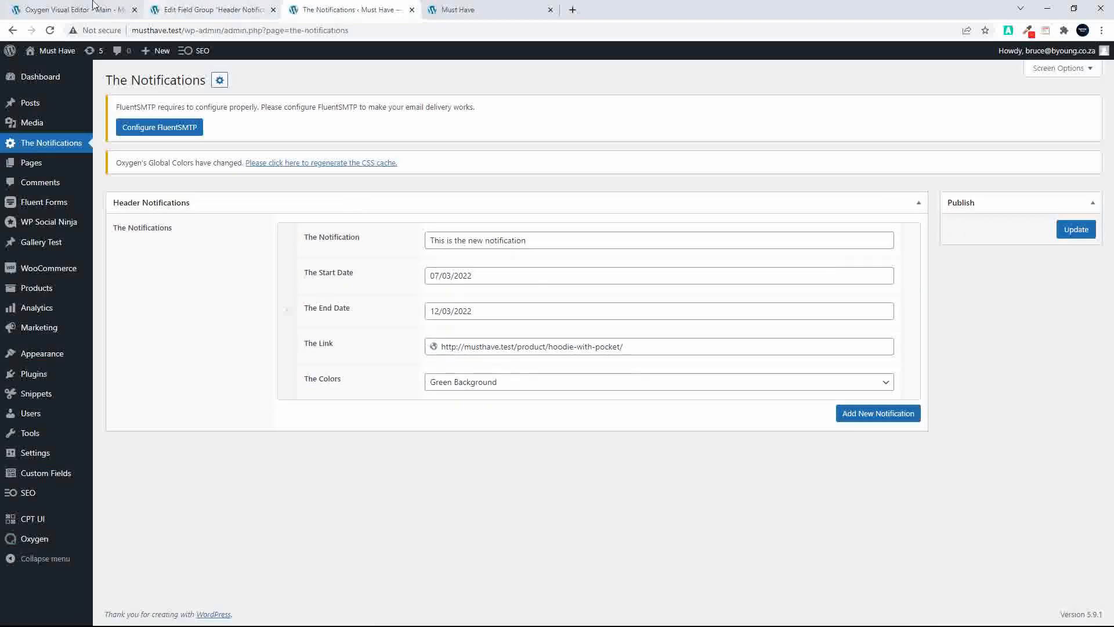
pyautogui.click(68, 9)
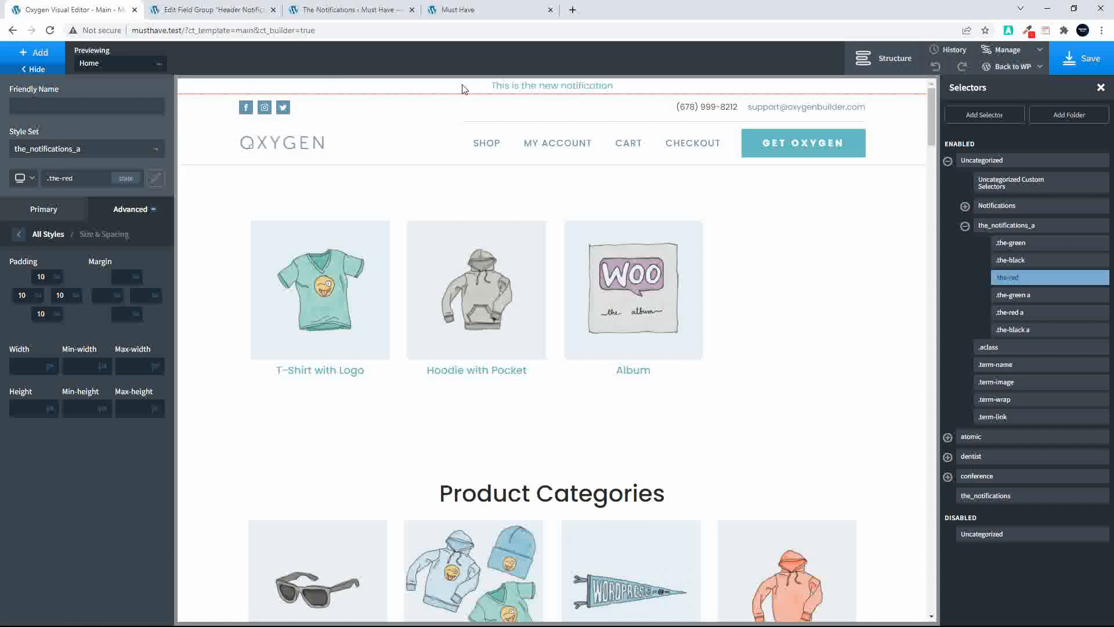
# In the Header Notifications field group, give The Start Date sub field a custom return format beginning with d
pyautogui.click(207, 9)
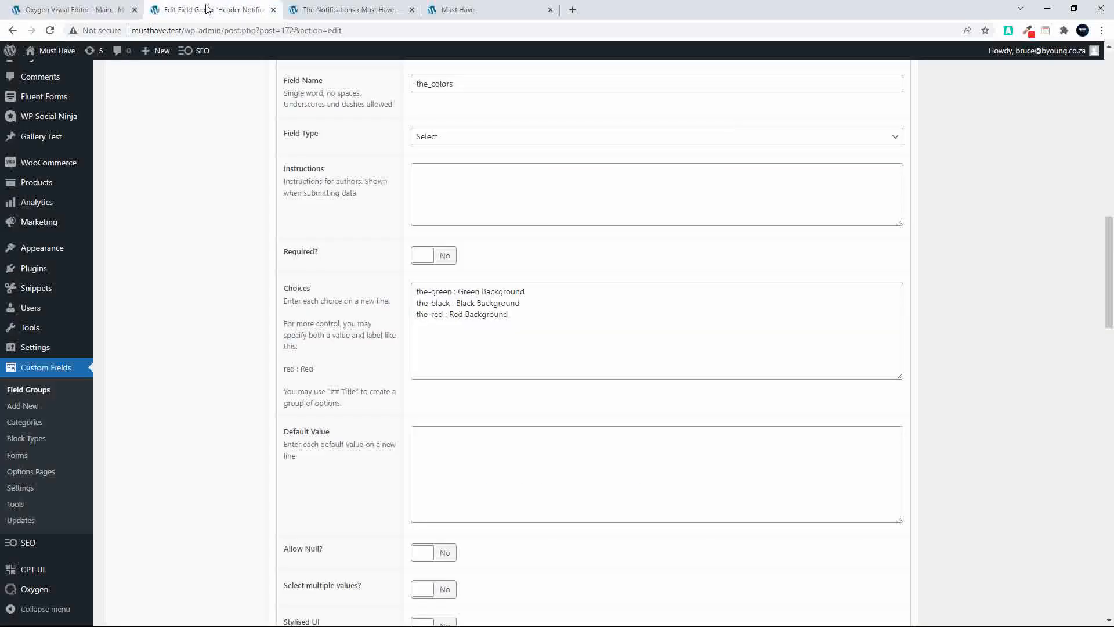
pyautogui.scroll(12, 207, 216)
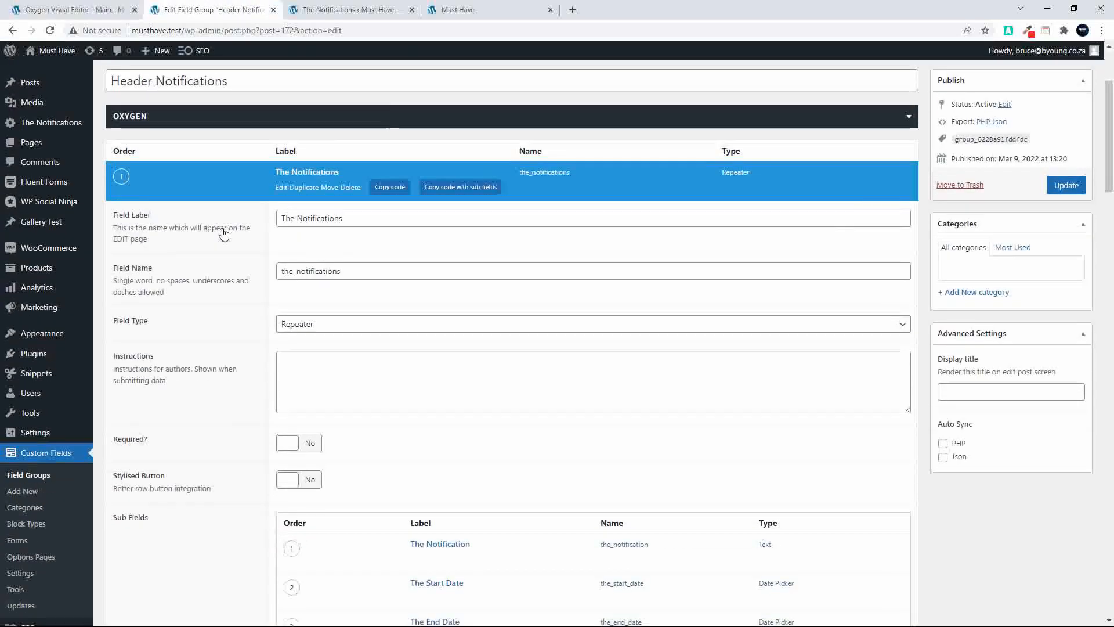
pyautogui.scroll(-5, 329, 323)
pyautogui.click(432, 313)
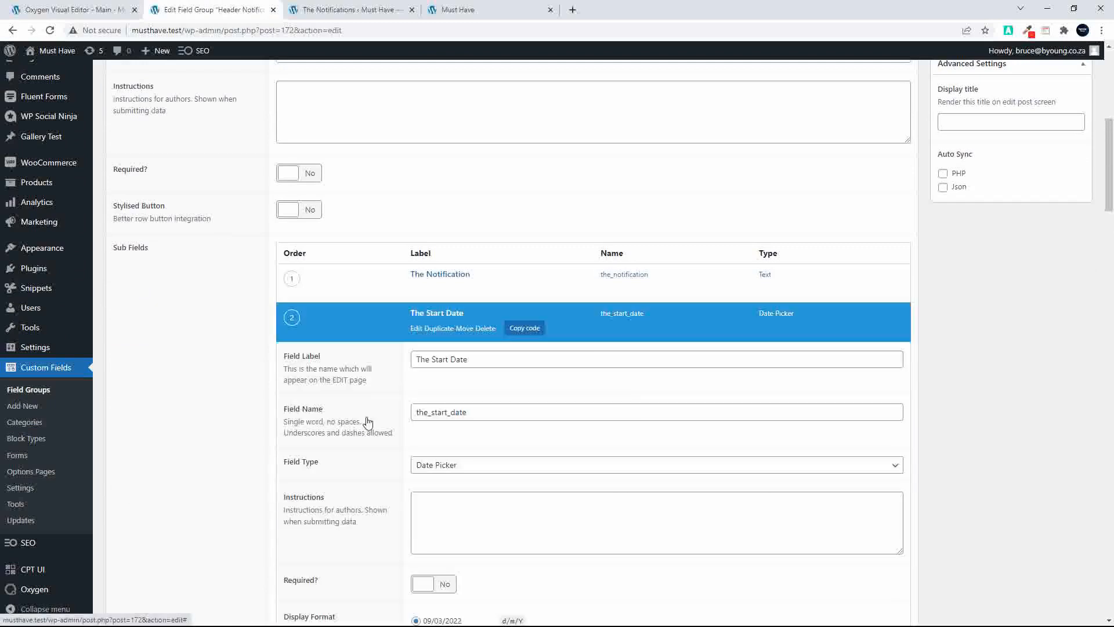
pyautogui.scroll(-5, 368, 426)
pyautogui.scroll(-2, 368, 431)
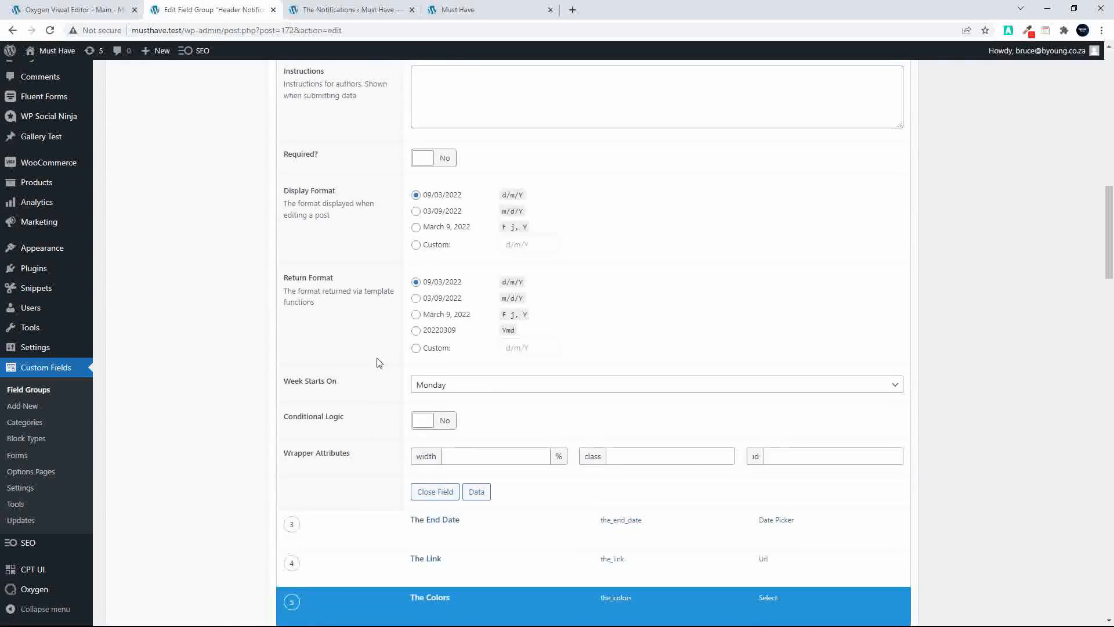
pyautogui.click(416, 348)
pyautogui.moveTo(547, 352); pyautogui.dragTo(481, 360)
pyautogui.write('d-m-Y')
# Give The End Date sub field a custom, dash-separated return format beginning with d-m
pyautogui.click(436, 525)
pyautogui.scroll(-5, 441, 526)
pyautogui.scroll(-4, 441, 527)
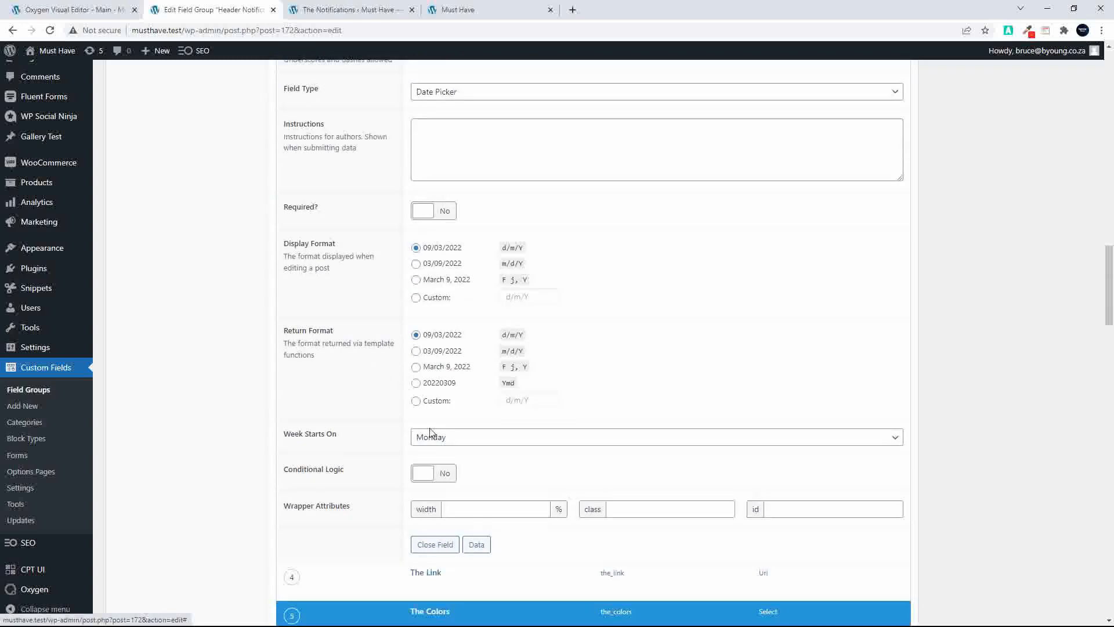
pyautogui.click(415, 401)
pyautogui.moveTo(549, 403); pyautogui.dragTo(495, 409)
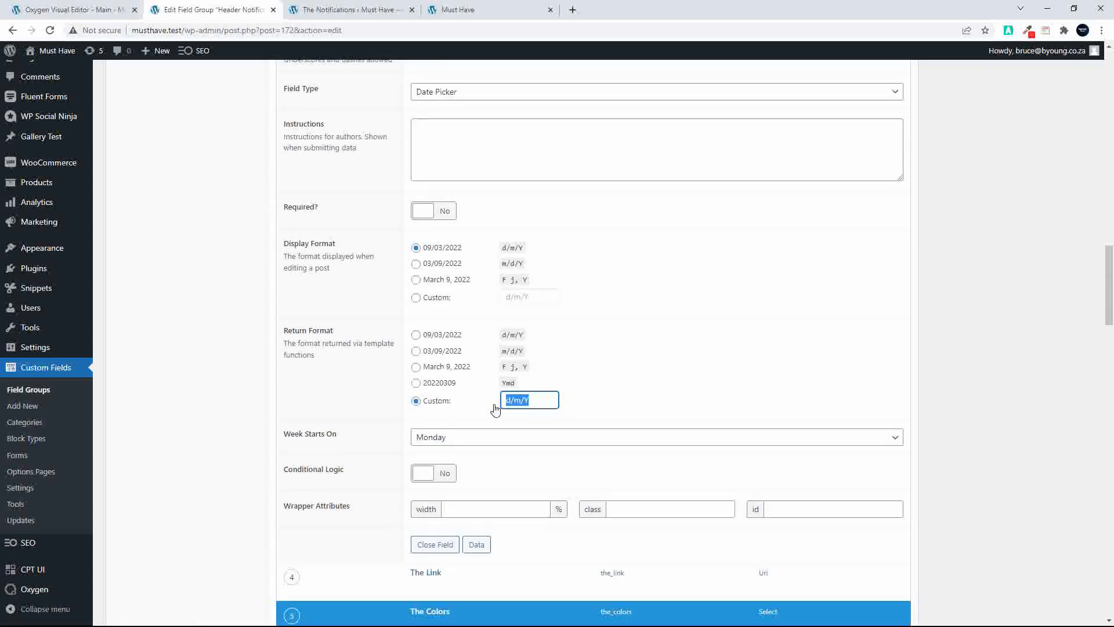
pyautogui.write('d-m-')
# Update the Header Notifications field group to save the date format changes
pyautogui.scroll(5, 1015, 280)
pyautogui.scroll(3, 1028, 246)
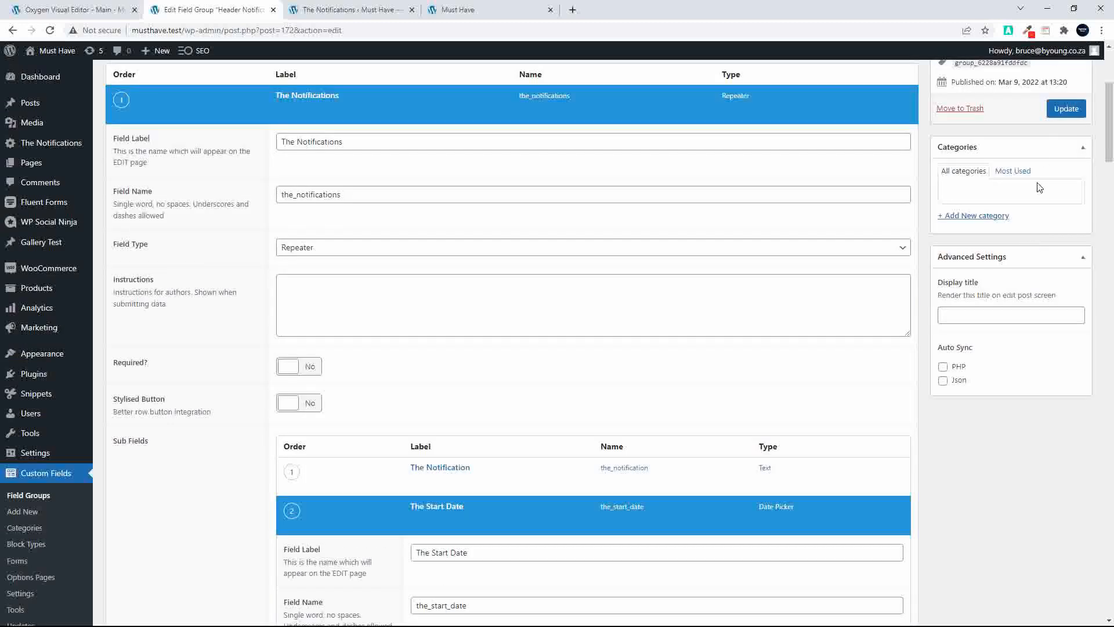
pyautogui.click(1066, 108)
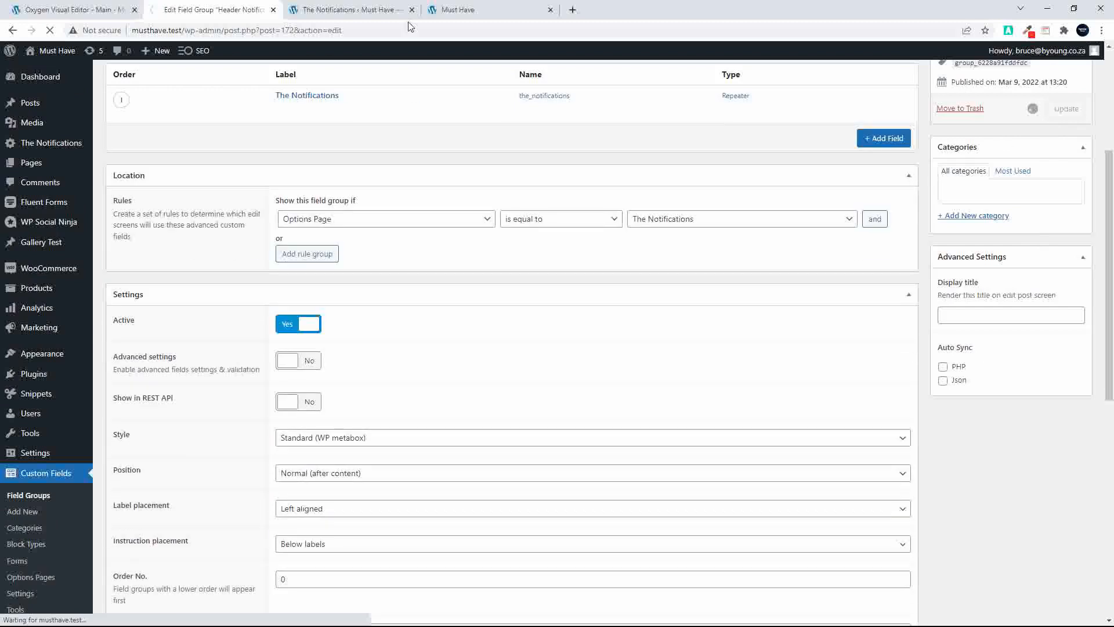
# Reload the Must Have home page to check whether the header notification displays
pyautogui.click(480, 13)
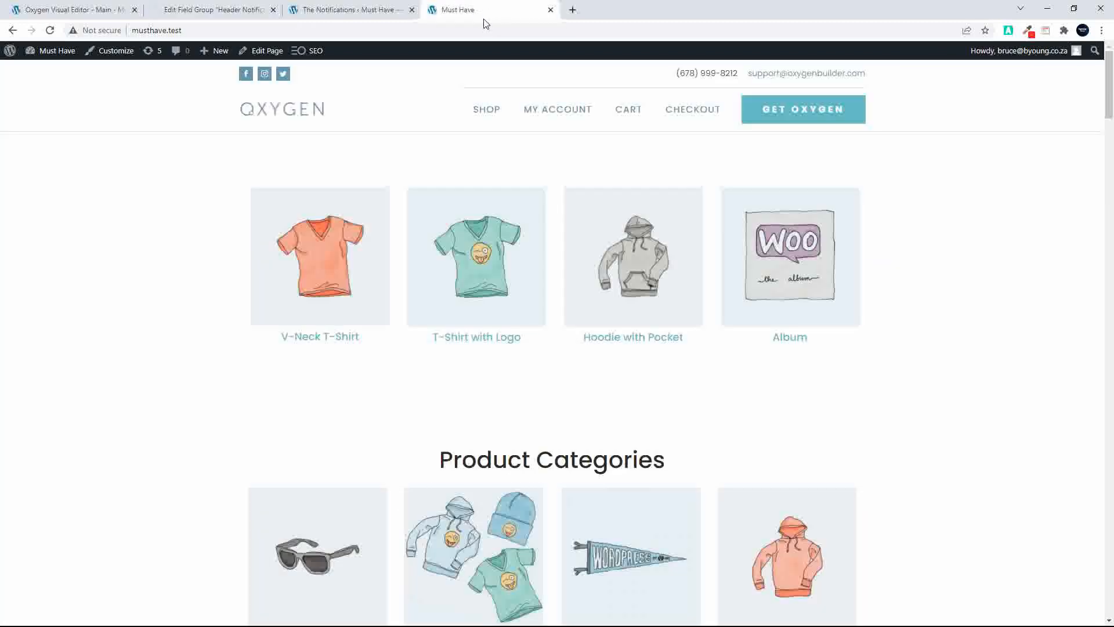
pyautogui.click(50, 30)
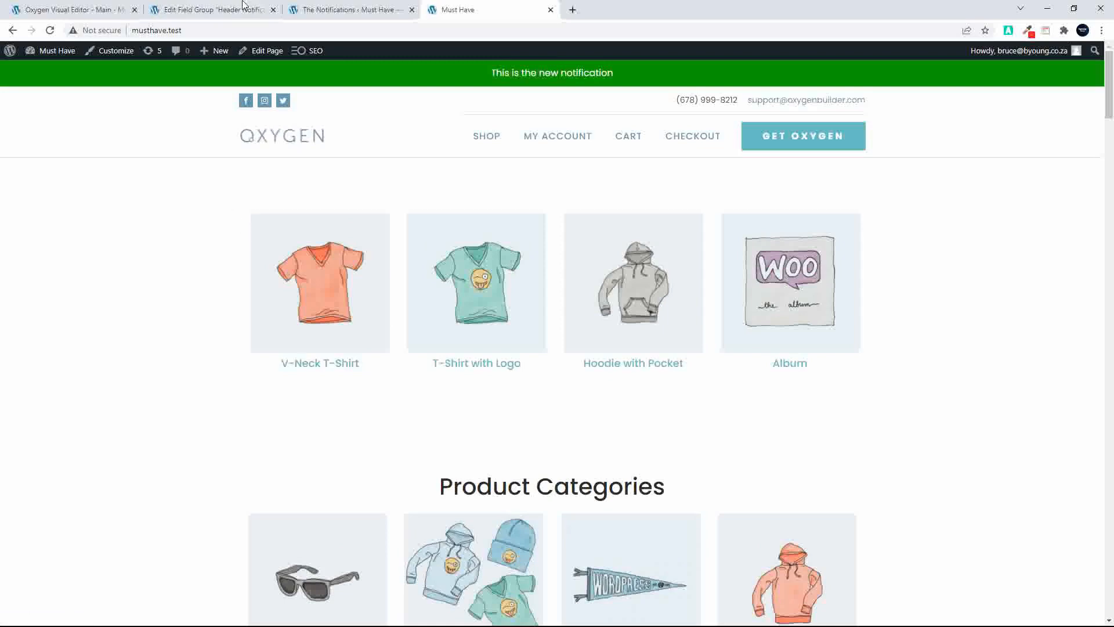
# Set the notification's color to Black Background, save the options, and reload the home page to check it
pyautogui.click(288, 8)
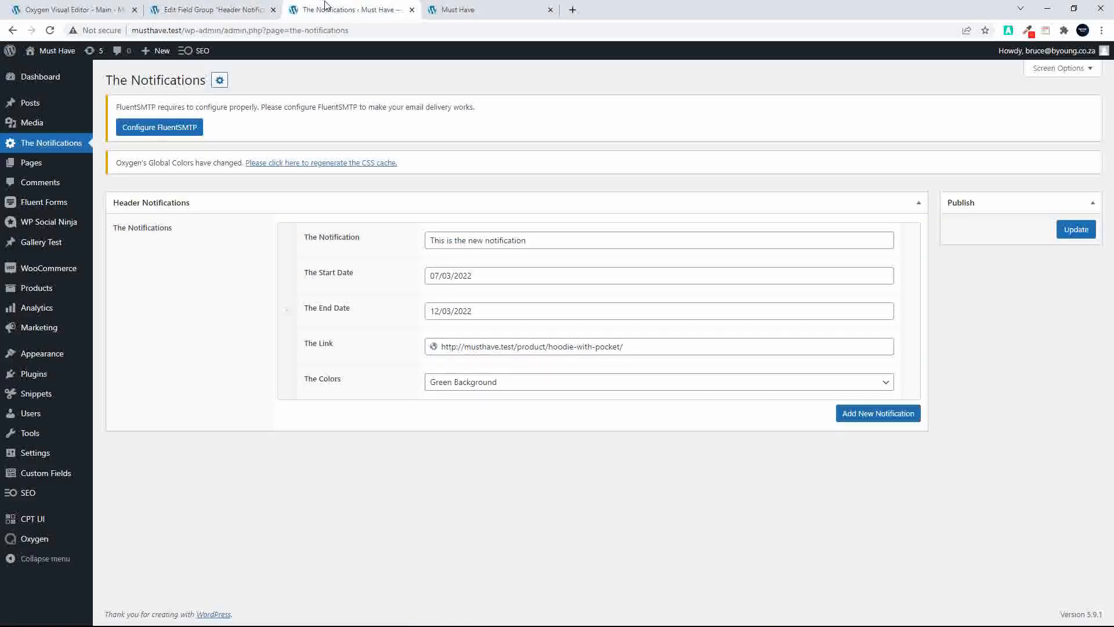
pyautogui.click(447, 390)
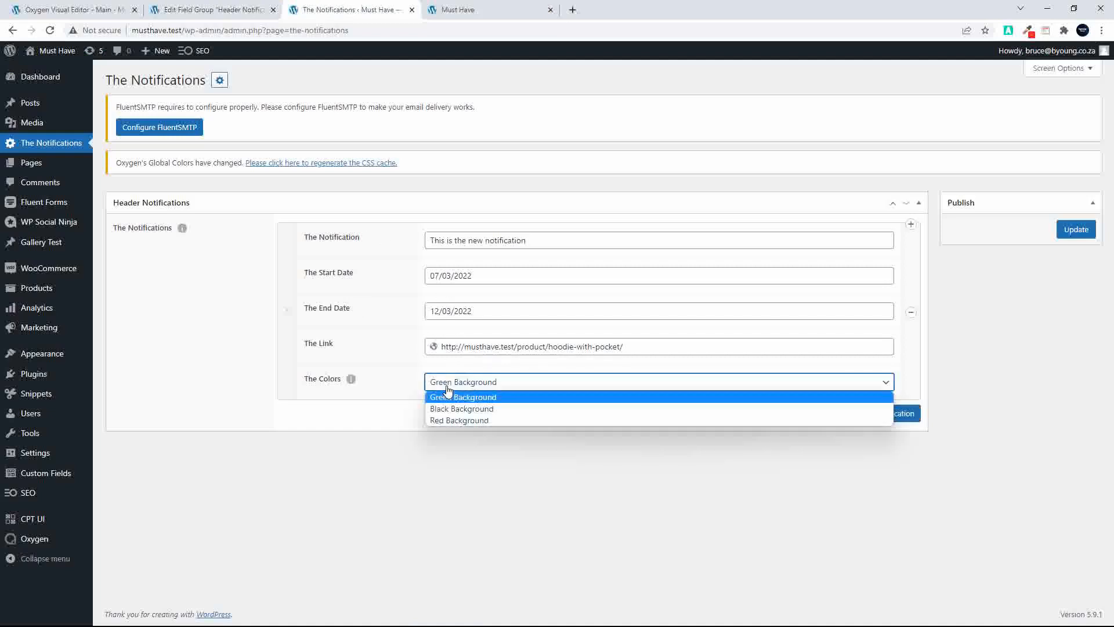
pyautogui.click(446, 403)
pyautogui.click(1076, 231)
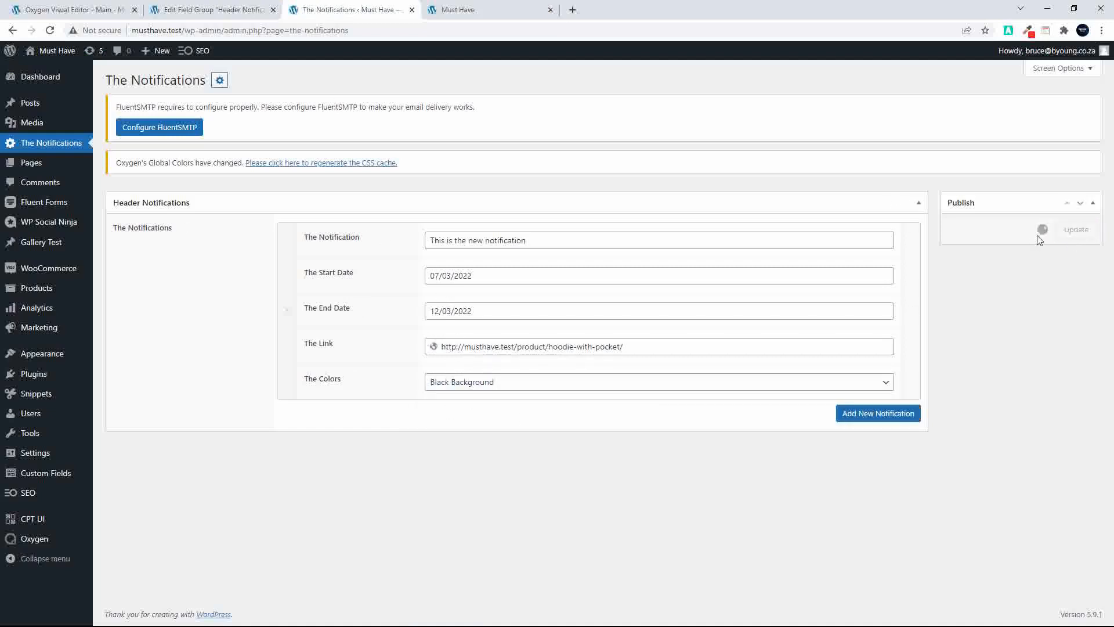
pyautogui.click(464, 10)
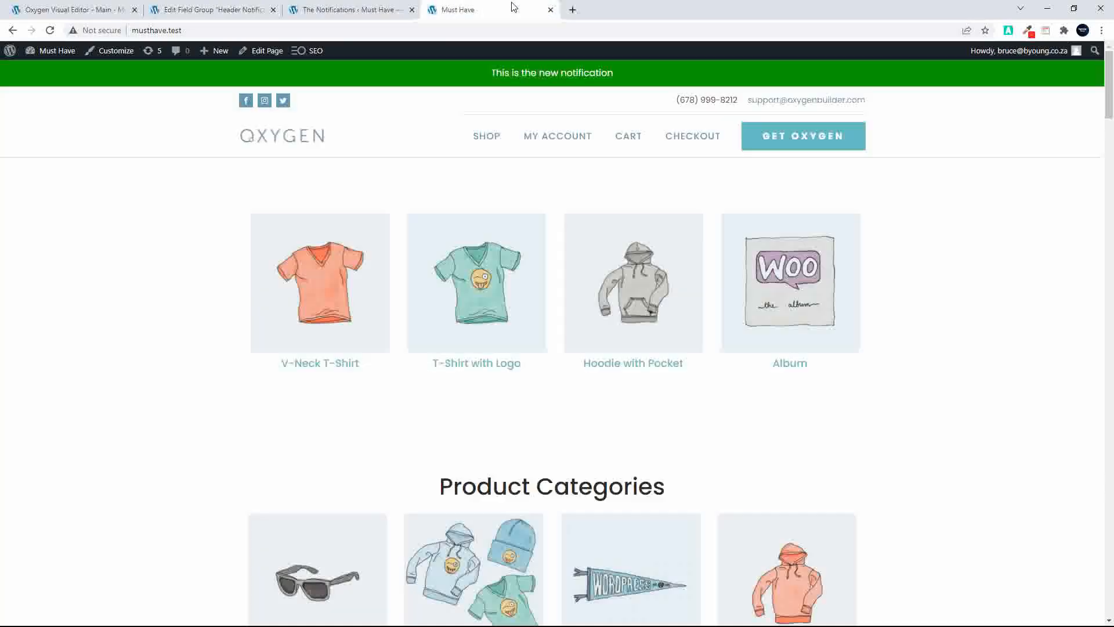
pyautogui.click(50, 31)
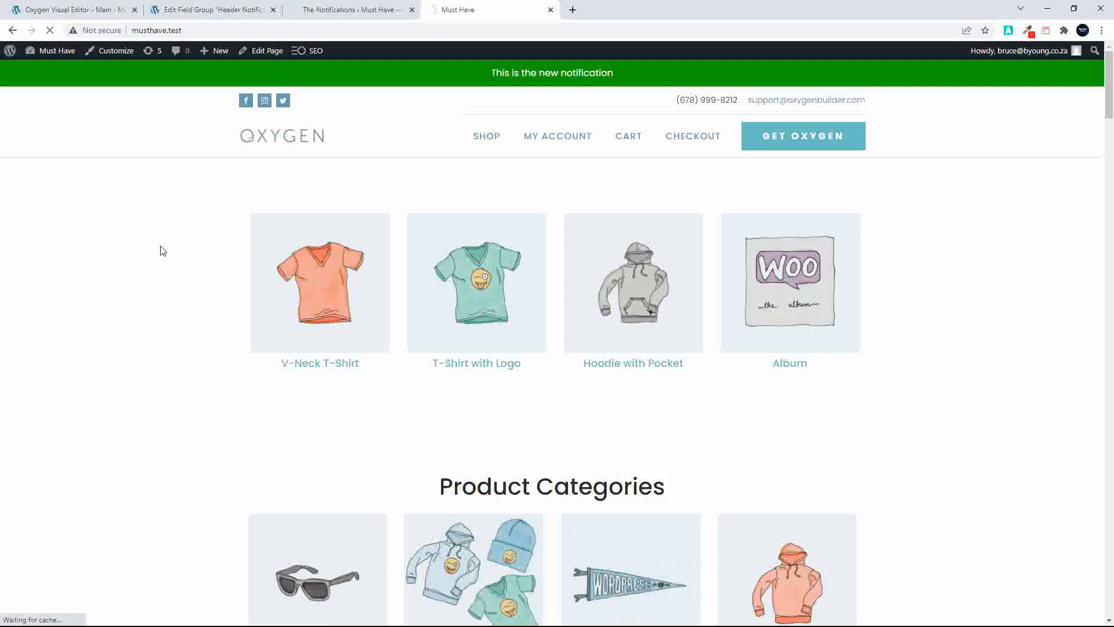
# Set the notification's color to Red Background on The Notifications options page and save the options
pyautogui.click(352, 11)
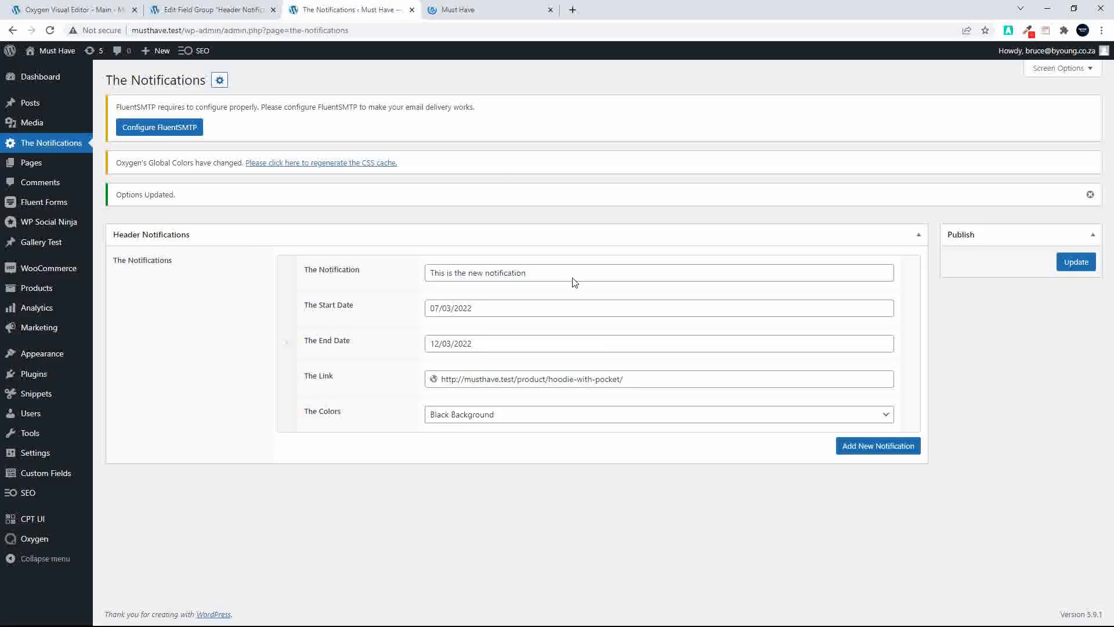
pyautogui.click(492, 414)
pyautogui.click(487, 441)
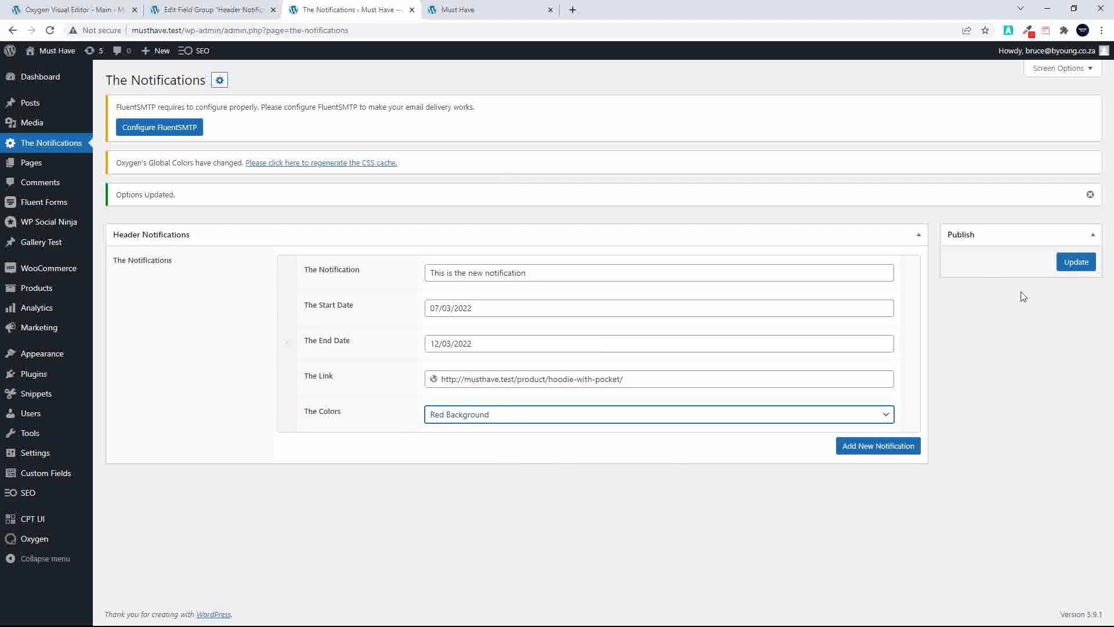
pyautogui.click(1073, 263)
# Reload the home page to check the notification's color and follow the link in the notification bar
pyautogui.click(475, 11)
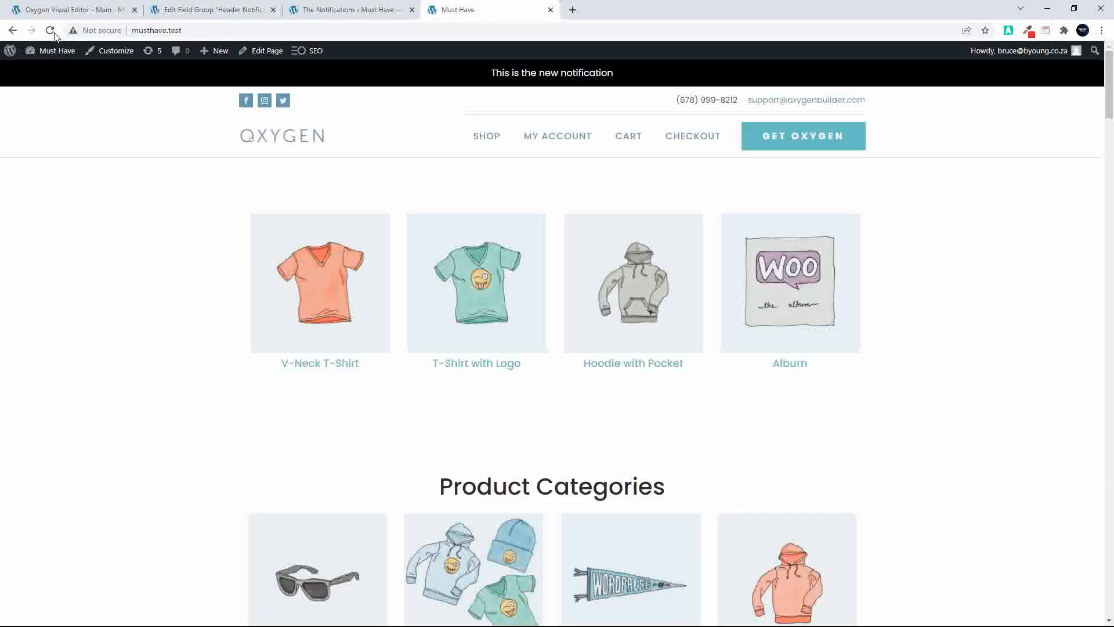
pyautogui.click(50, 31)
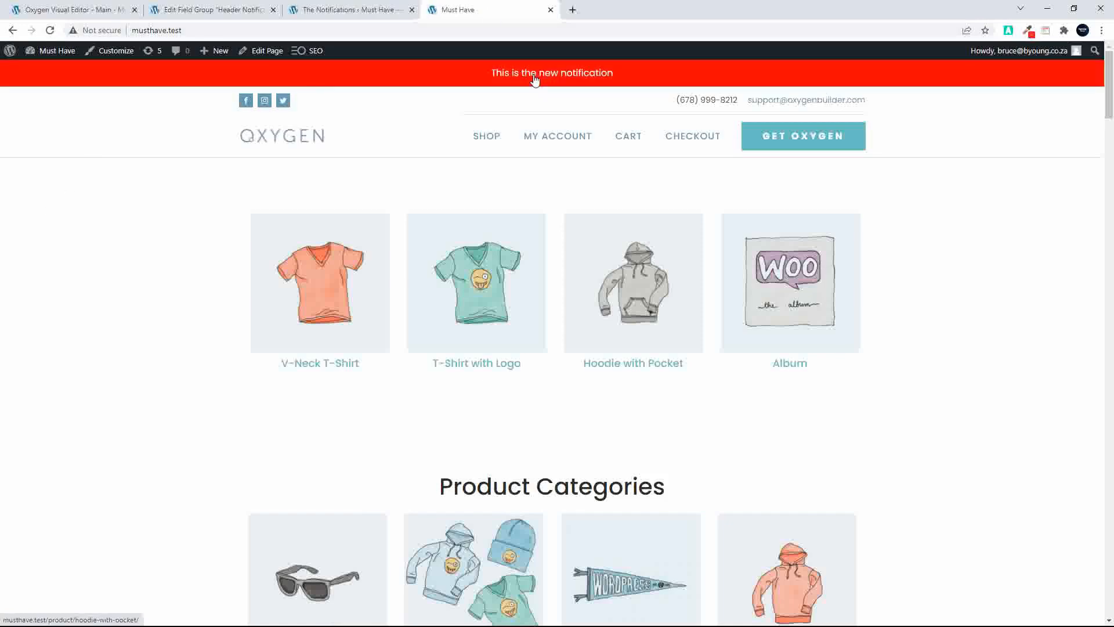
pyautogui.click(496, 82)
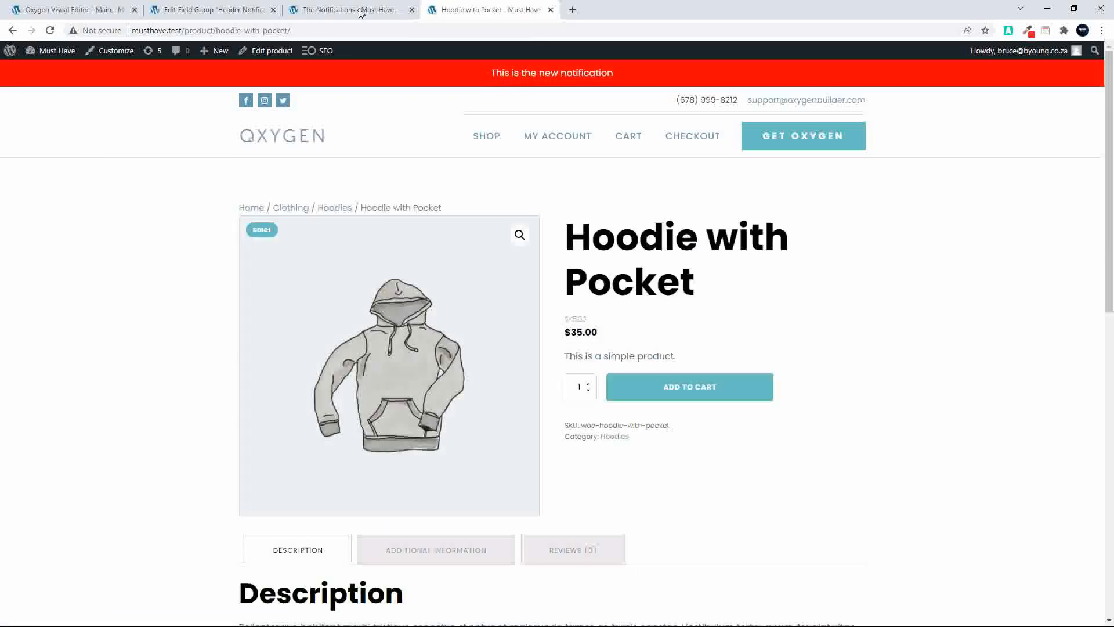
# Set the notification's start date to 11/03/2022, save the options, and reload the Hoodie with Pocket page to test it
pyautogui.click(319, 12)
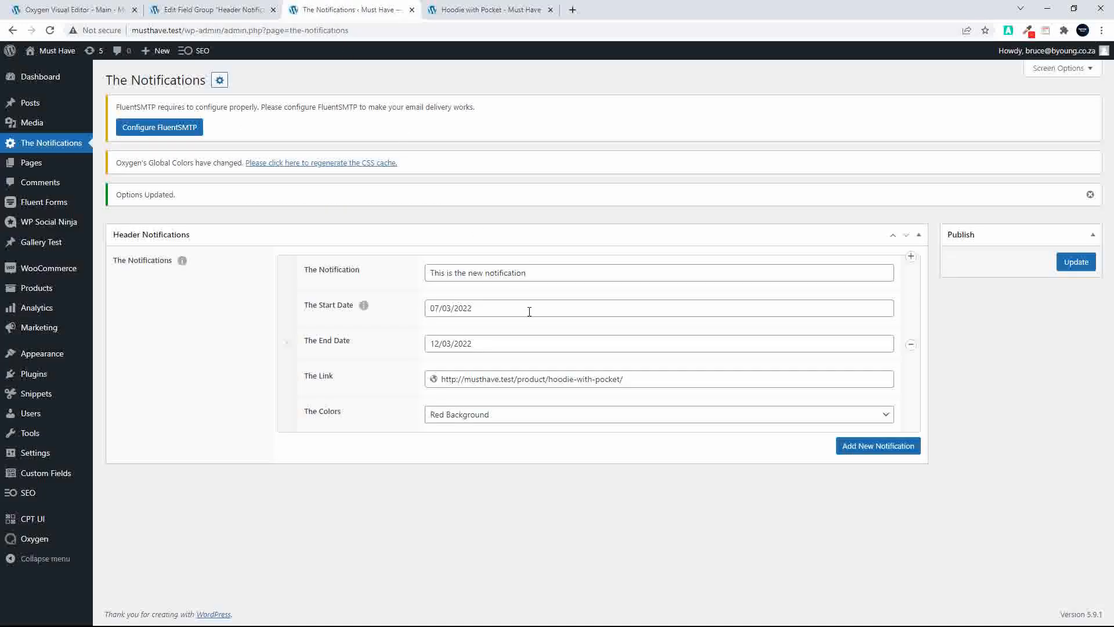
pyautogui.click(476, 307)
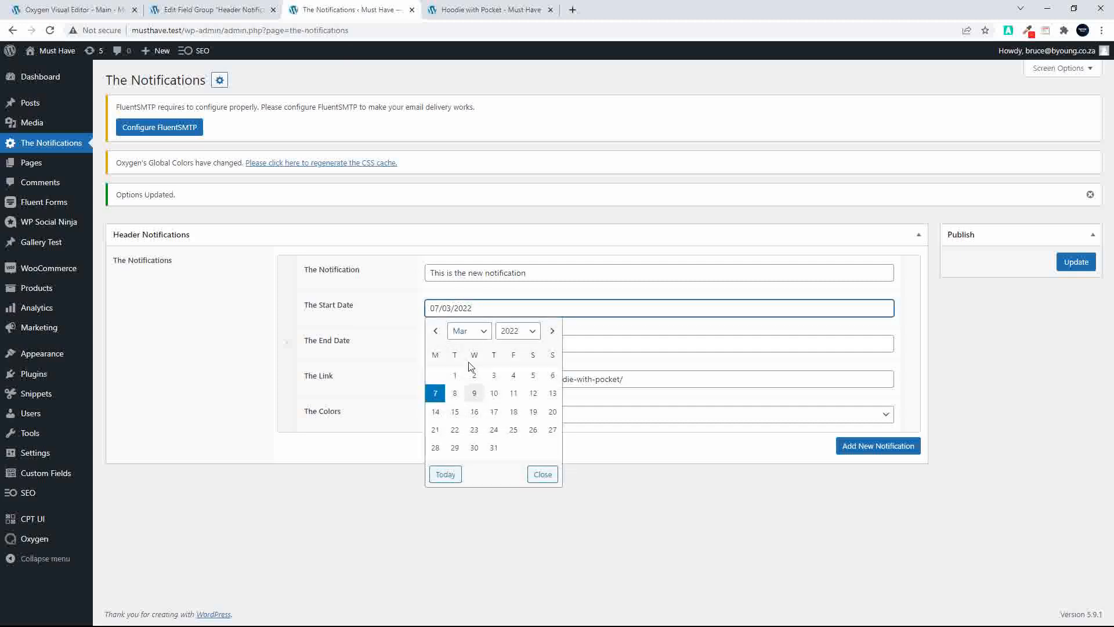
pyautogui.click(513, 399)
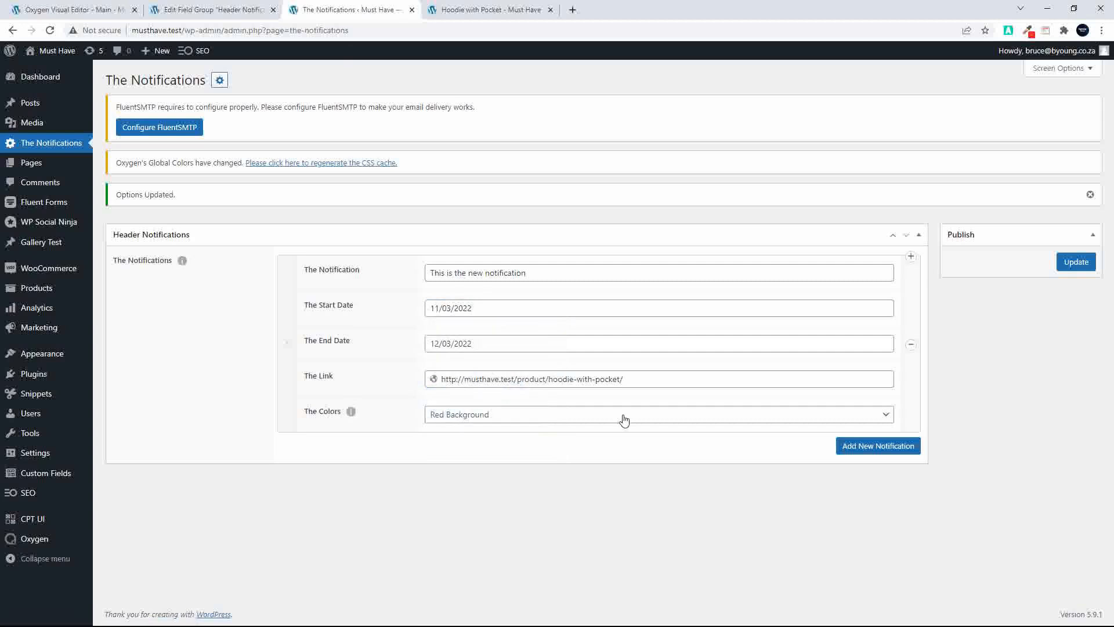
pyautogui.click(1074, 262)
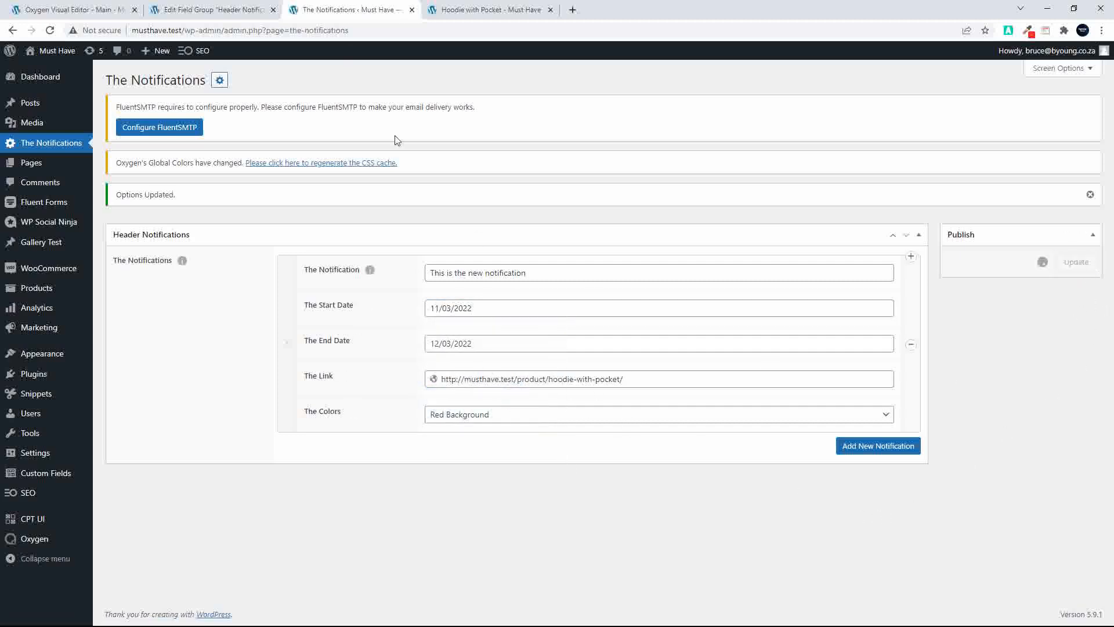
pyautogui.click(480, 9)
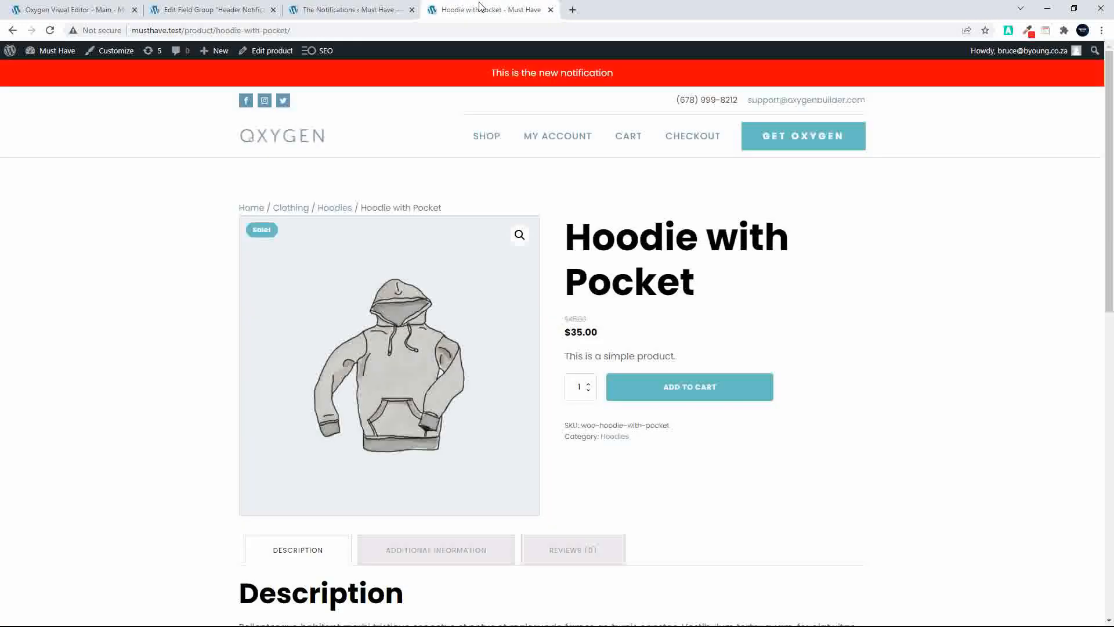
pyautogui.click(50, 32)
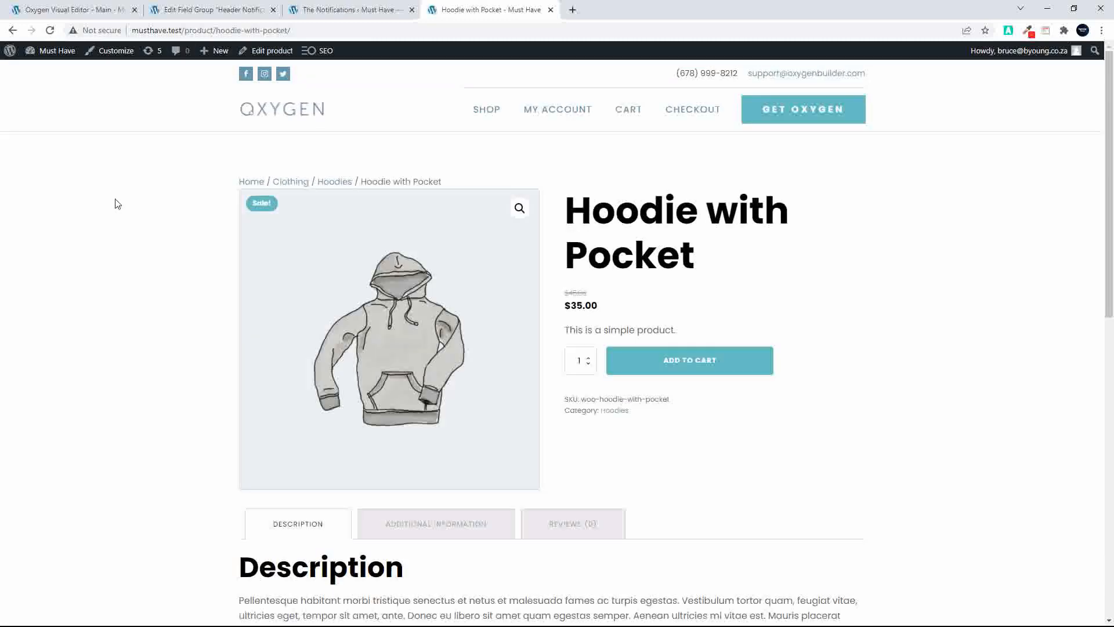
# Set the notification's end date to 08/03/2022, save the options, and reload the Hoodie with Pocket page to test it
pyautogui.click(297, 12)
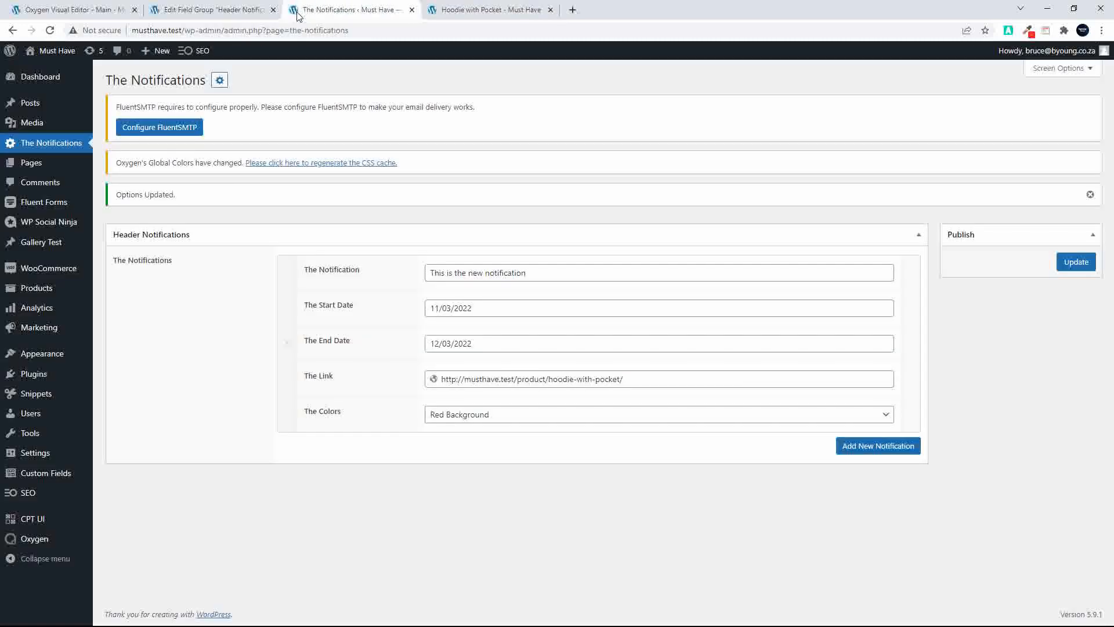
pyautogui.click(493, 346)
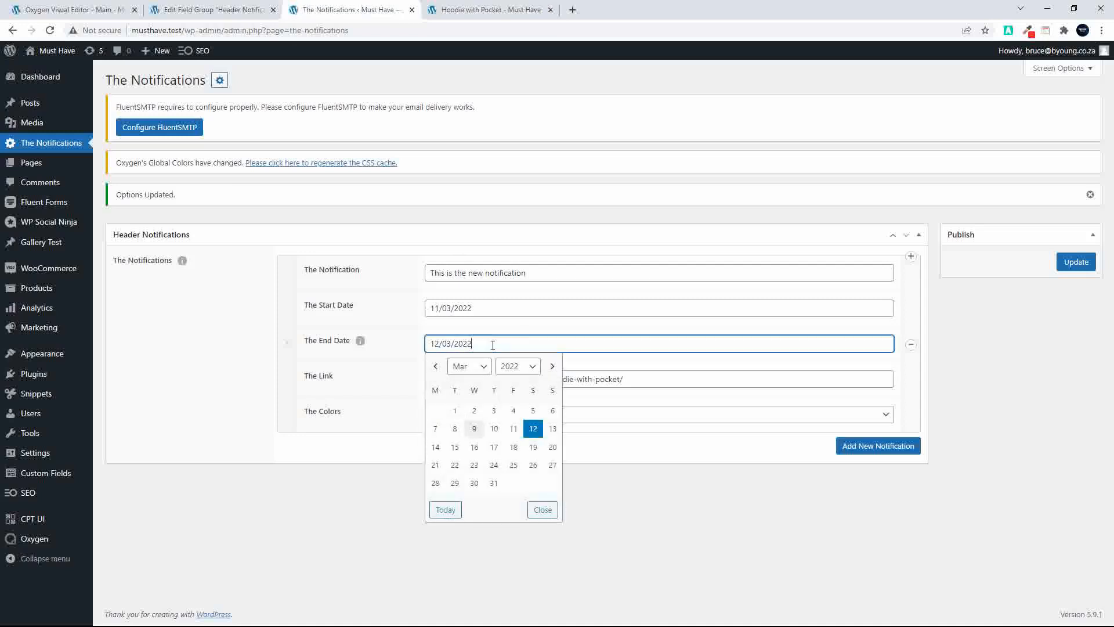
pyautogui.click(455, 430)
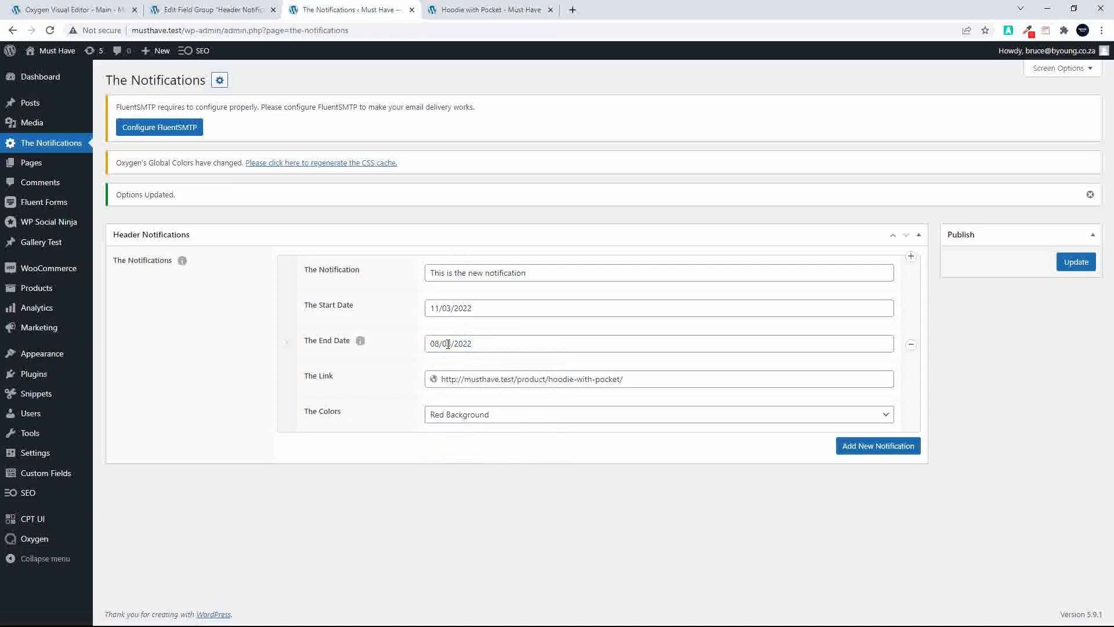
pyautogui.click(1077, 262)
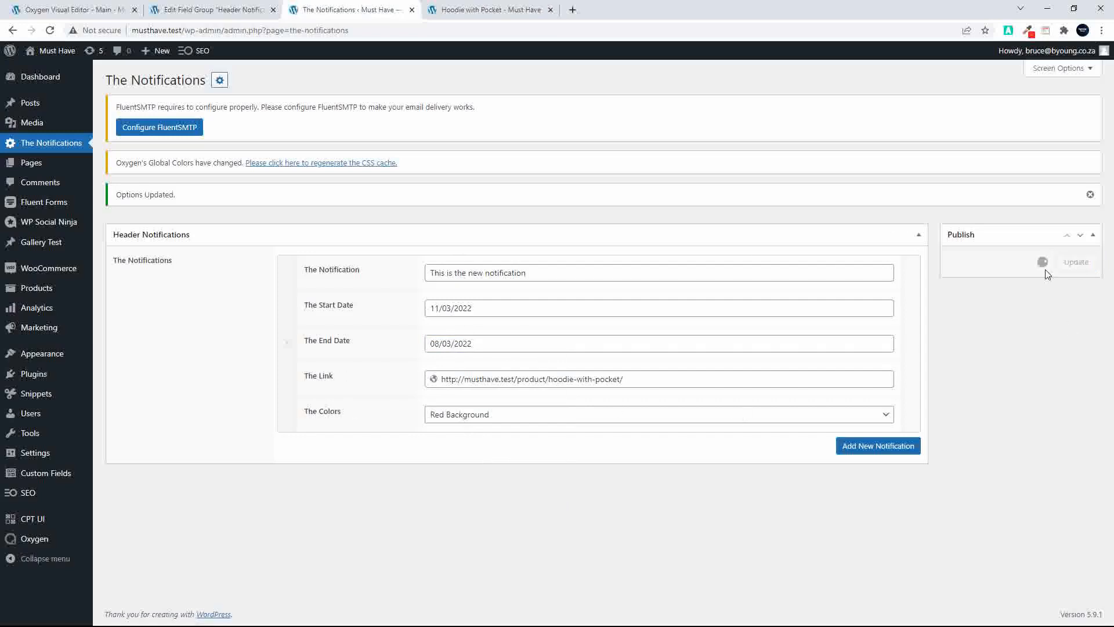
pyautogui.click(446, 7)
pyautogui.click(51, 31)
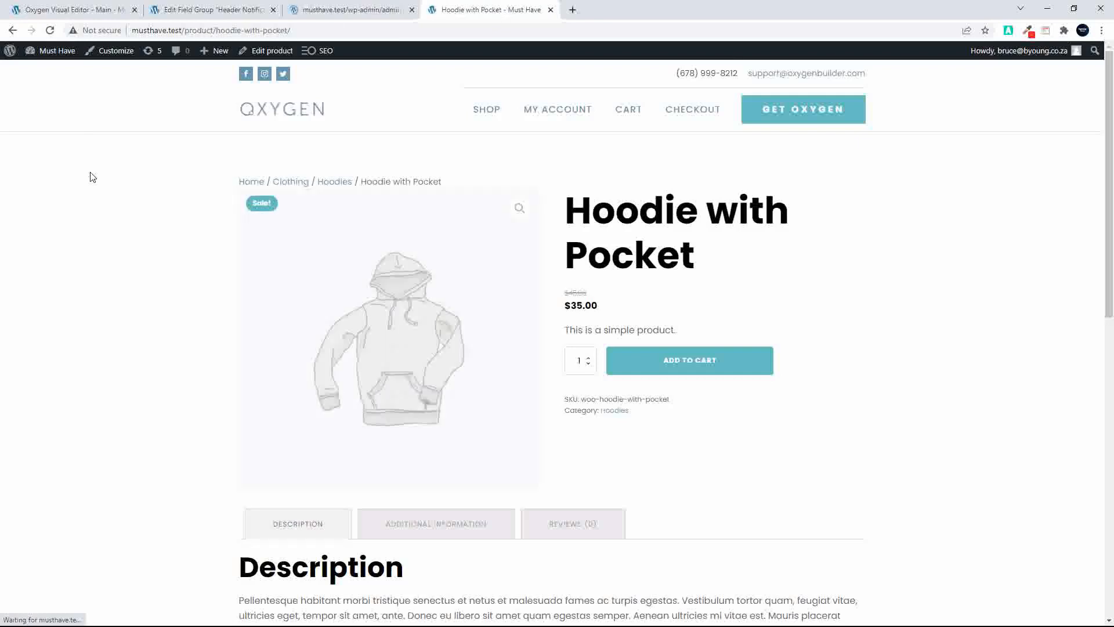
pyautogui.click(51, 32)
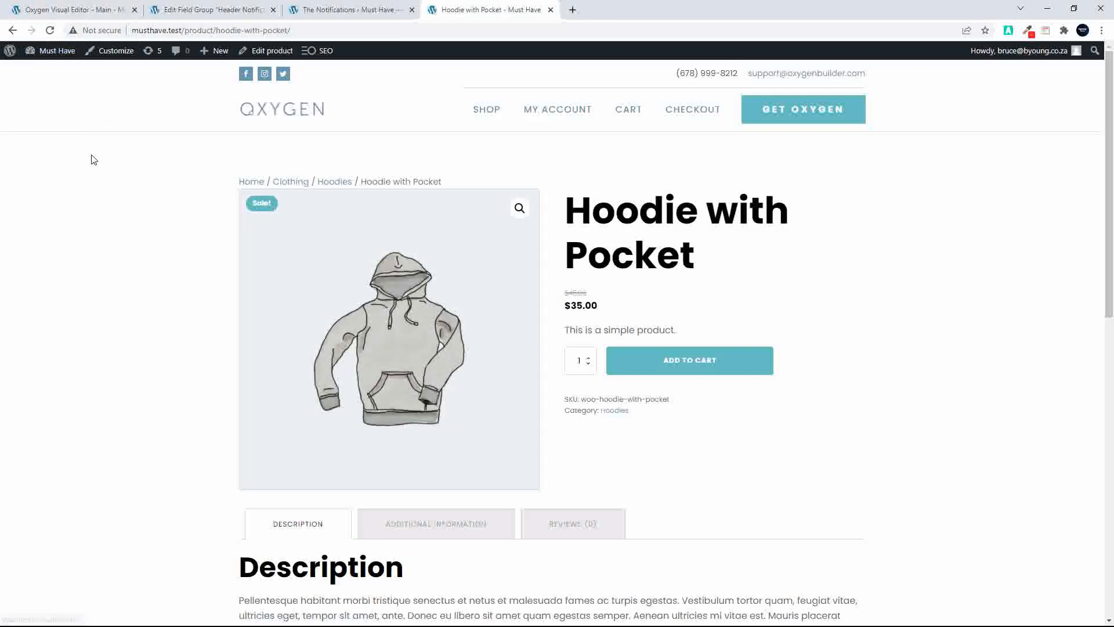
# Set the notification to run from 04/03/2022 to 11/03/2022, save the options, and check it on the reloaded product page
pyautogui.click(344, 7)
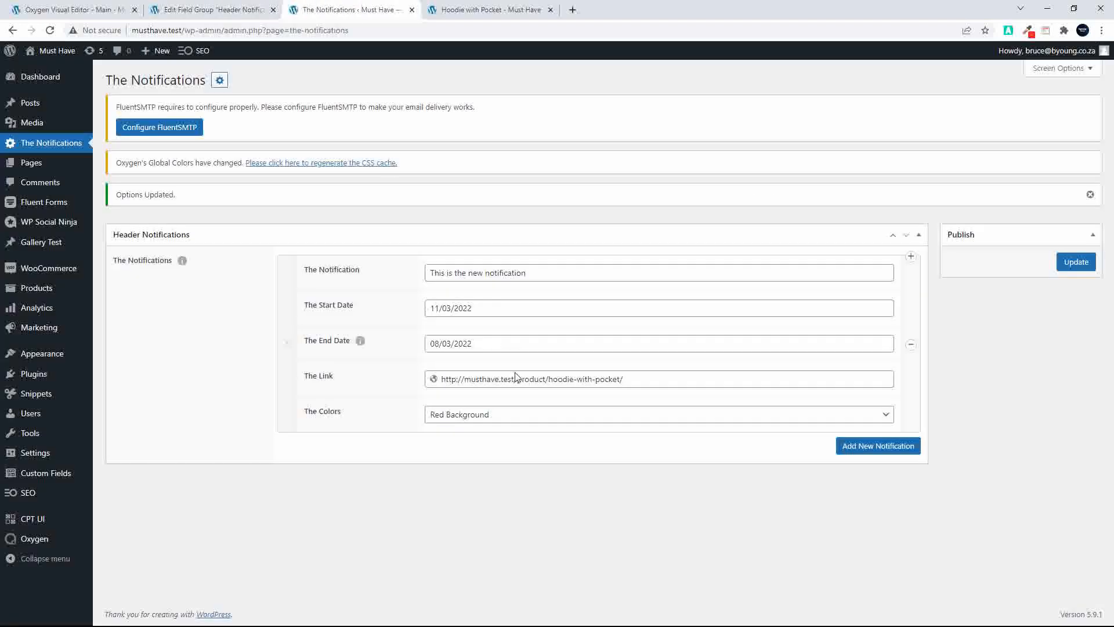
pyautogui.click(473, 307)
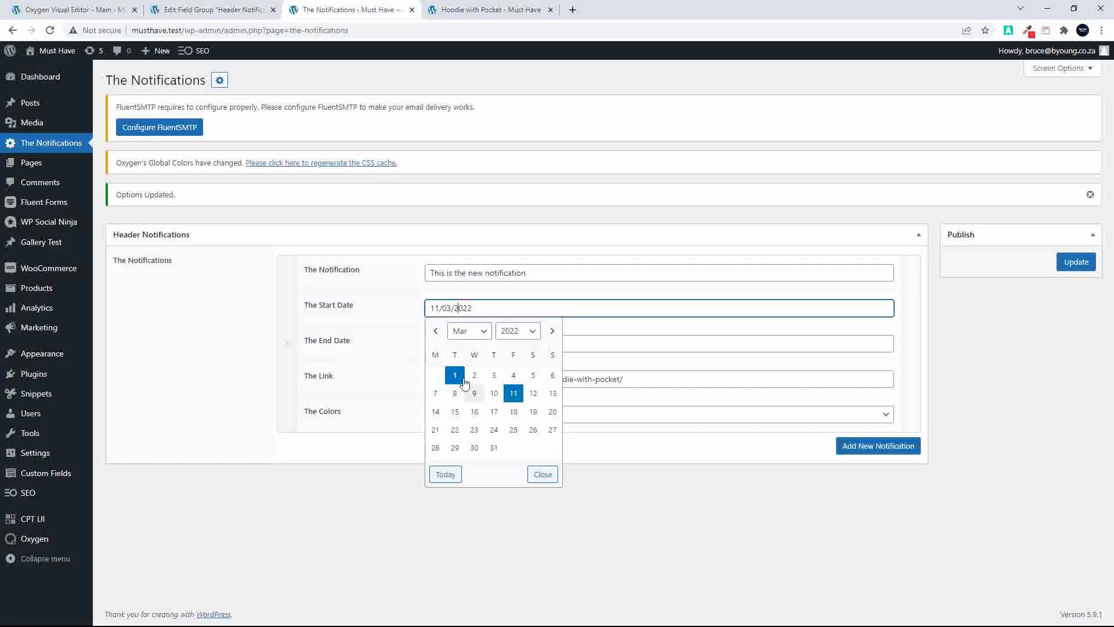
pyautogui.click(514, 375)
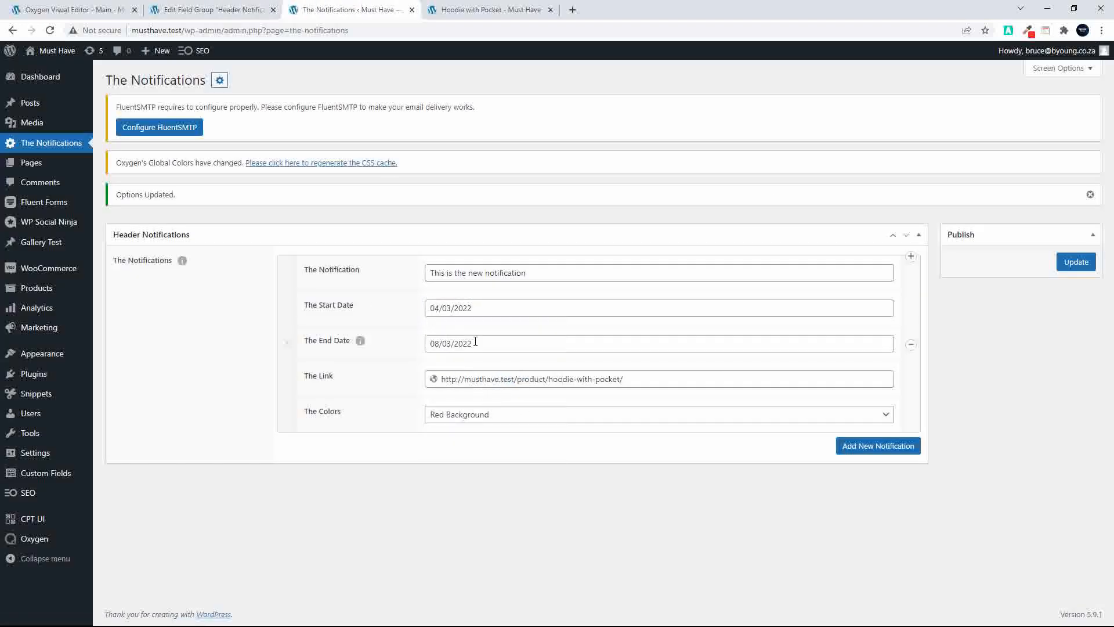
pyautogui.click(475, 343)
pyautogui.click(510, 428)
pyautogui.click(1081, 263)
pyautogui.click(445, 10)
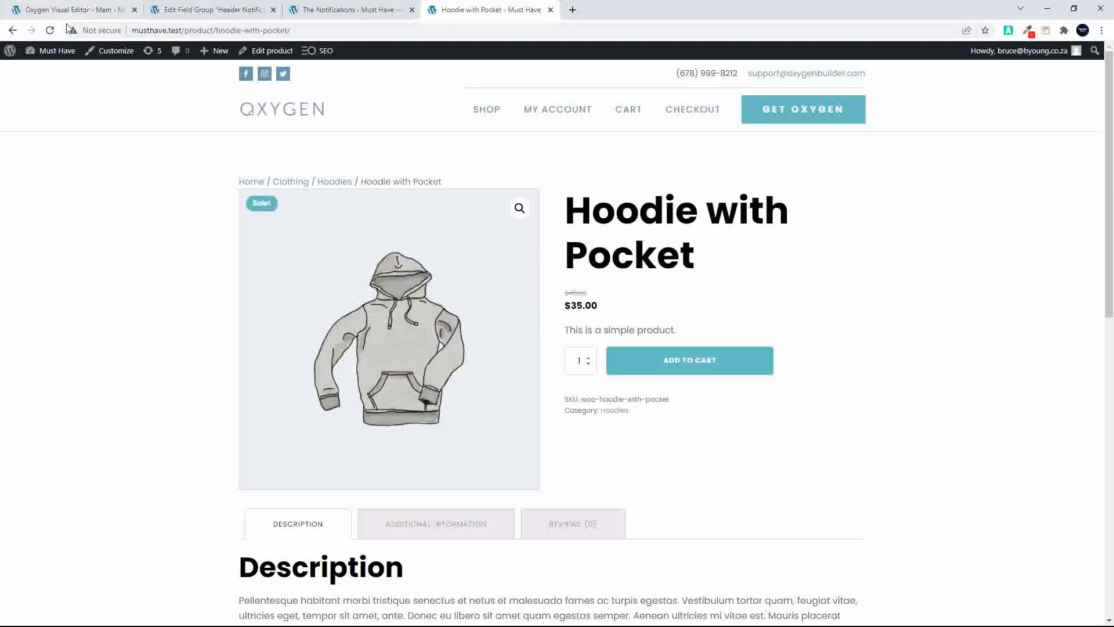
pyautogui.click(51, 32)
# Add a second notification with the text "Another One", starting 08/03/2022 and ending 11/03/2022
pyautogui.click(329, 16)
pyautogui.click(866, 450)
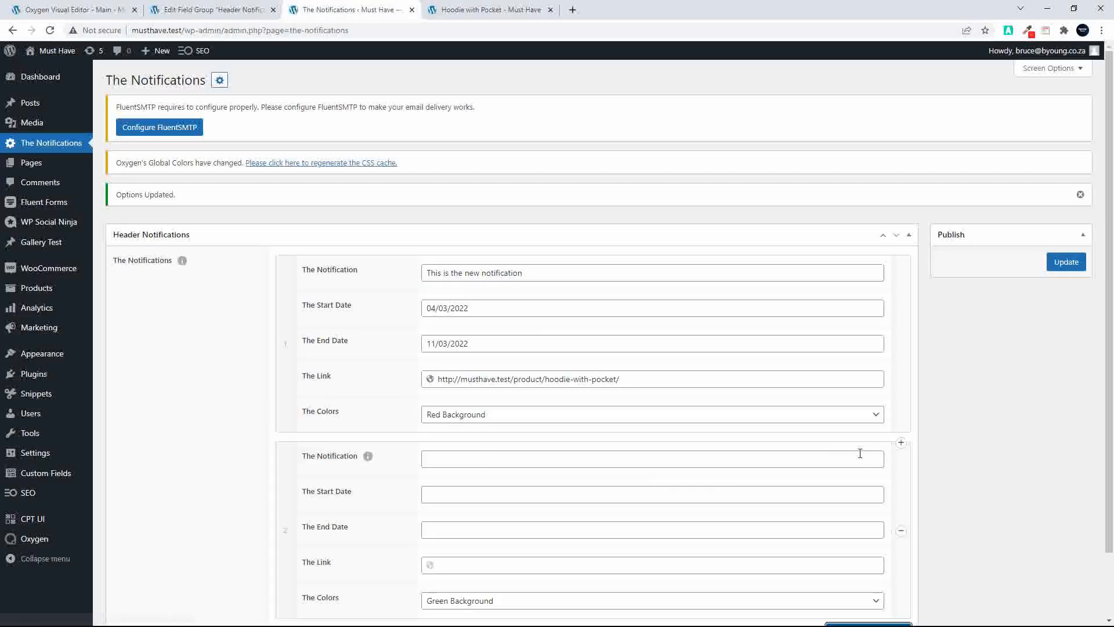
pyautogui.click(493, 456)
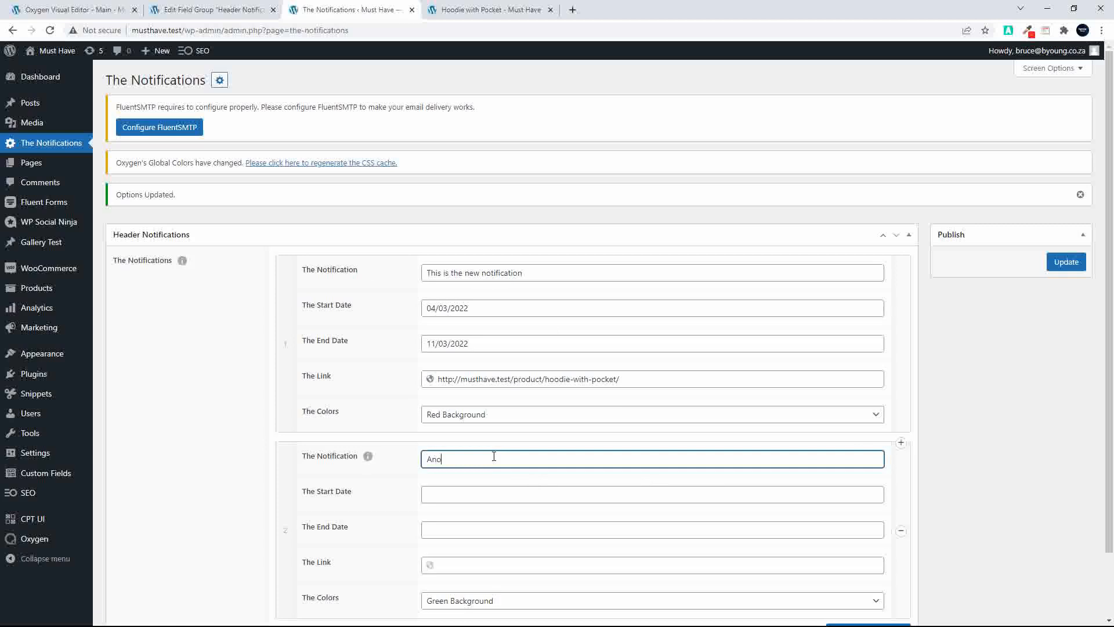
pyautogui.write('Another One')
pyautogui.click(447, 494)
pyautogui.click(451, 391)
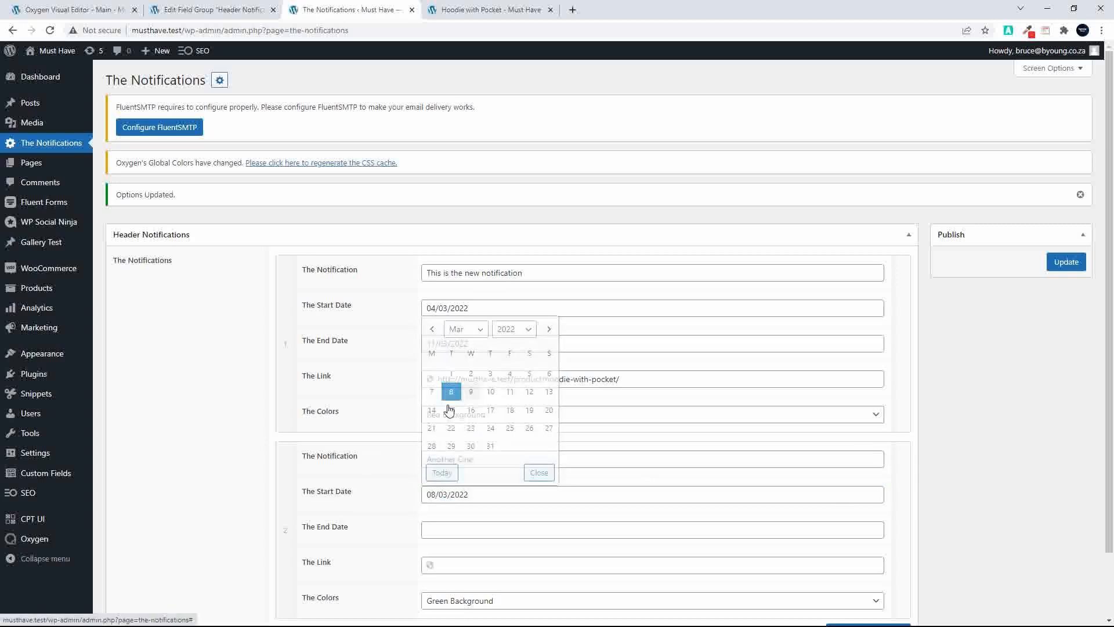
pyautogui.click(453, 529)
pyautogui.click(510, 428)
pyautogui.scroll(-2, 548, 466)
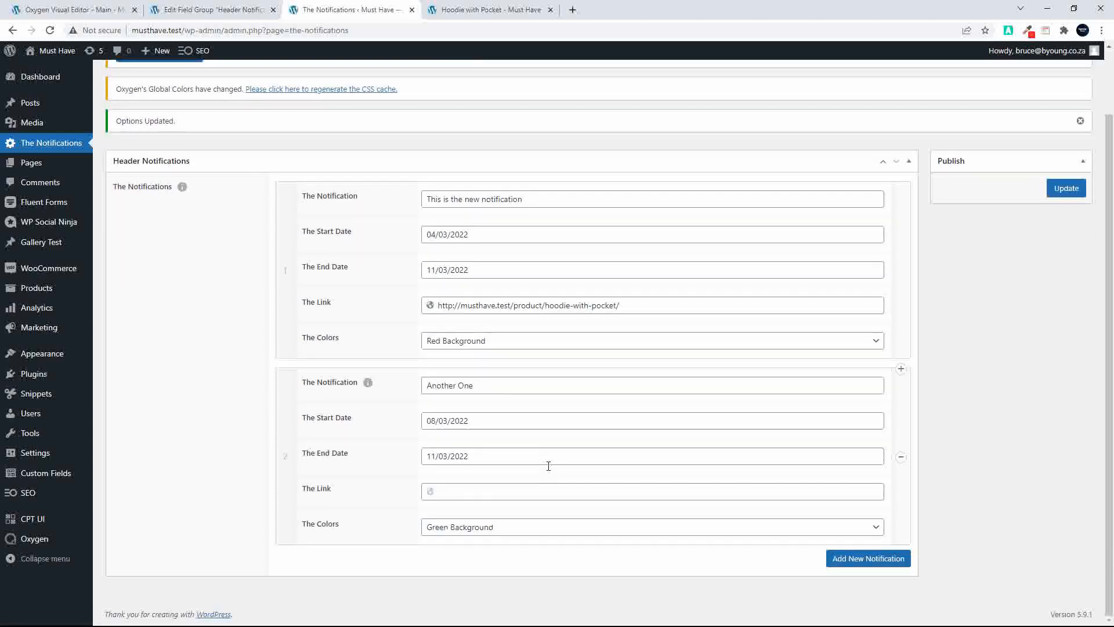
pyautogui.click(452, 493)
pyautogui.moveTo(663, 299); pyautogui.dragTo(398, 311)
pyautogui.hotkey('ctrl', 'c')
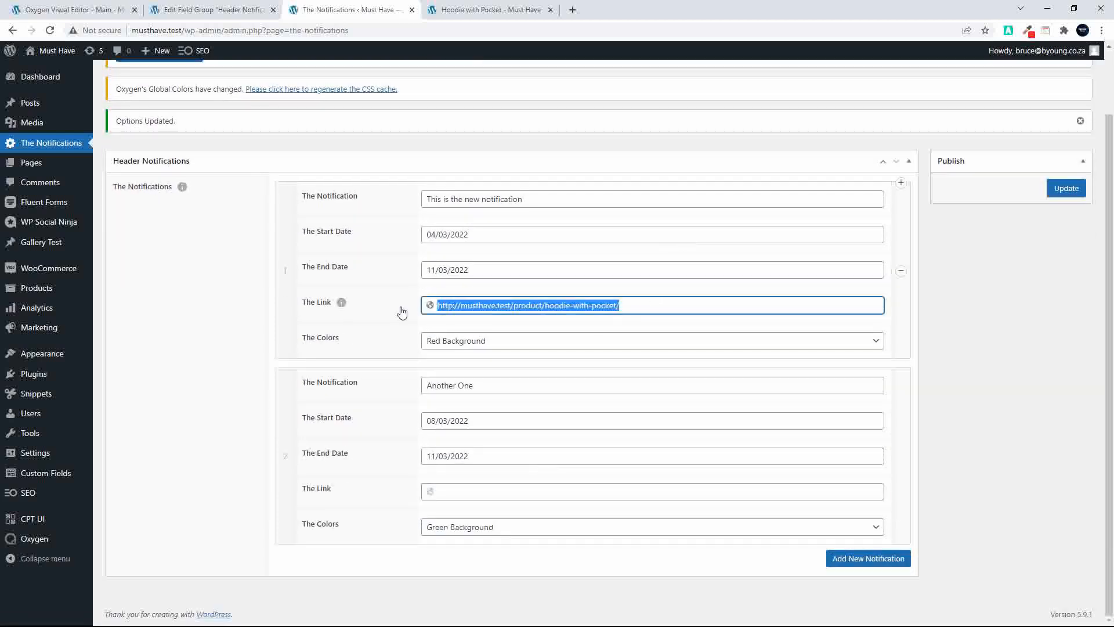
pyautogui.click(466, 487)
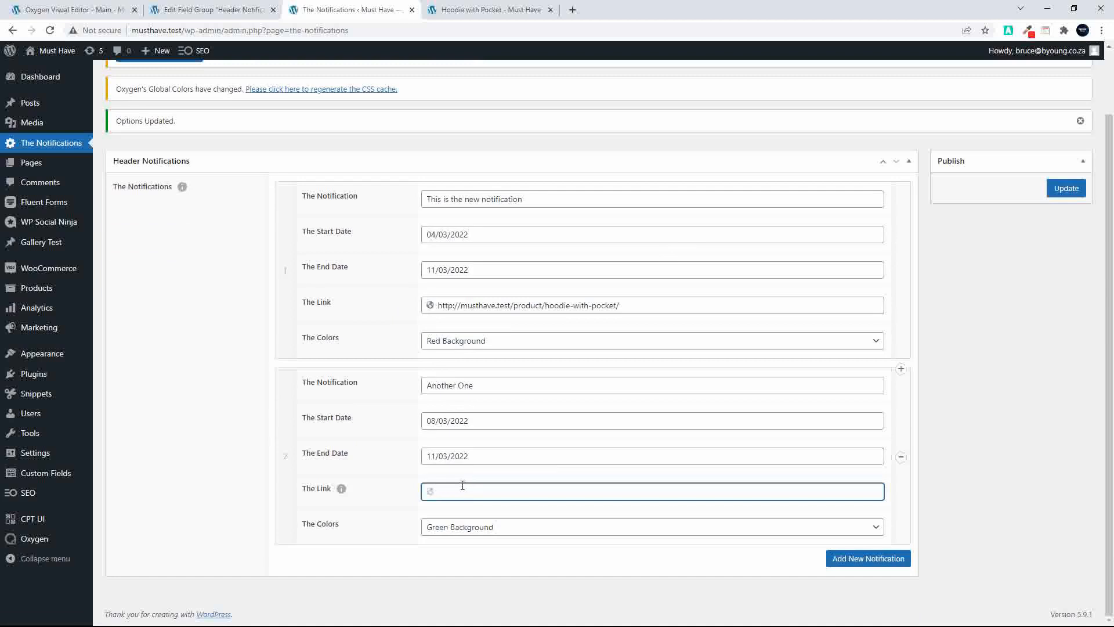
pyautogui.hotkey('ctrl', 'v')
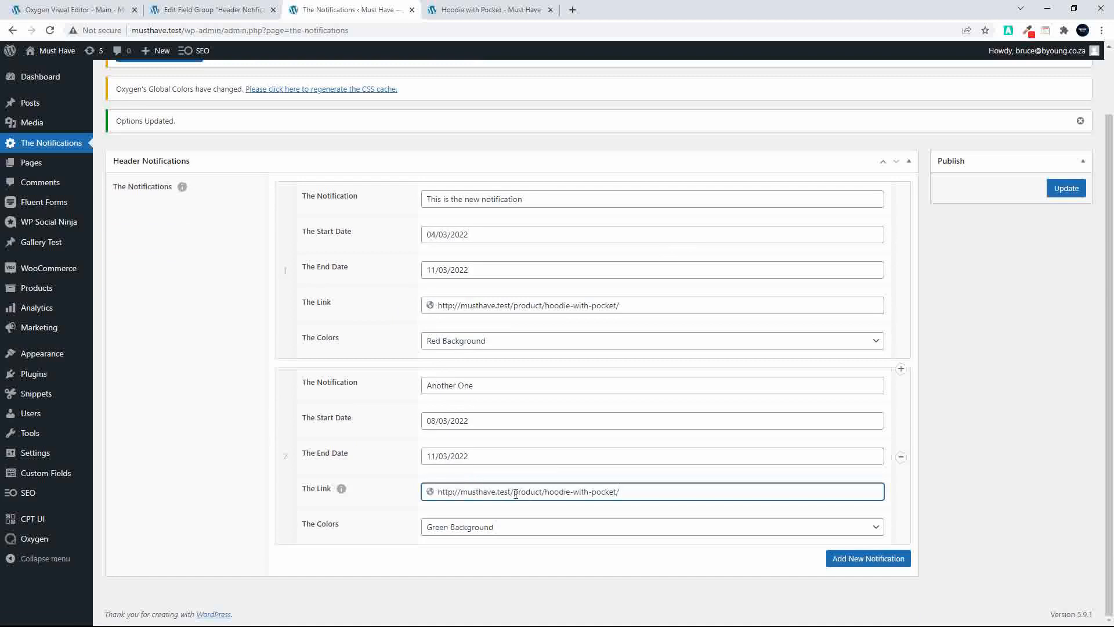
pyautogui.moveTo(514, 492); pyautogui.dragTo(707, 486)
pyautogui.press('BackSpace')
pyautogui.write('shop/')
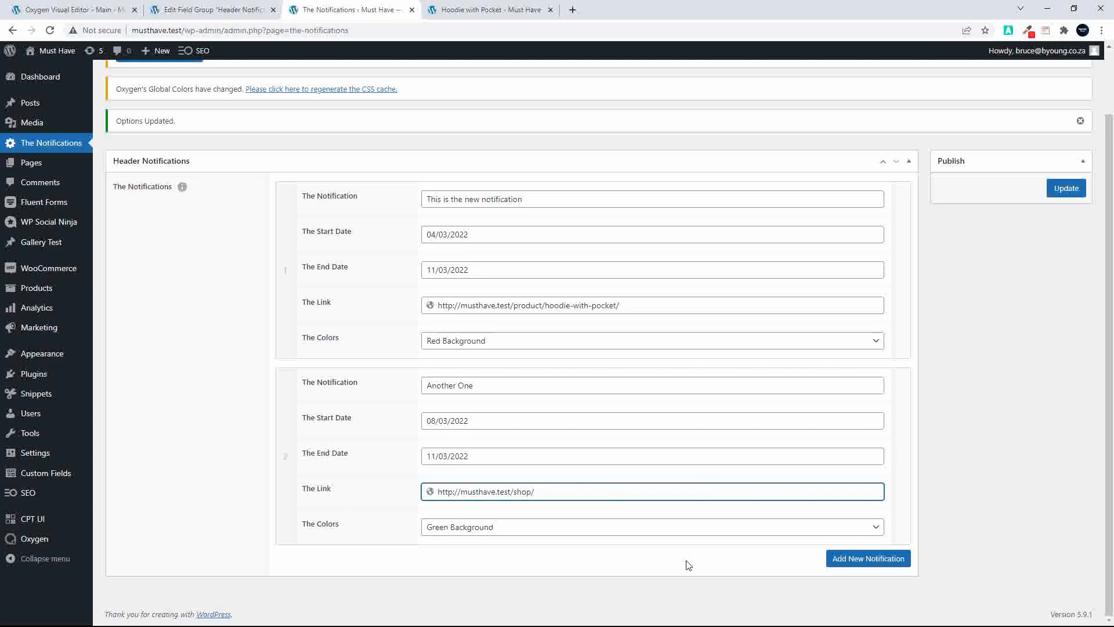
# Give the second notification the Black Background color, save the options, and check it on the reloaded Hoodie with Pocket page
pyautogui.click(522, 529)
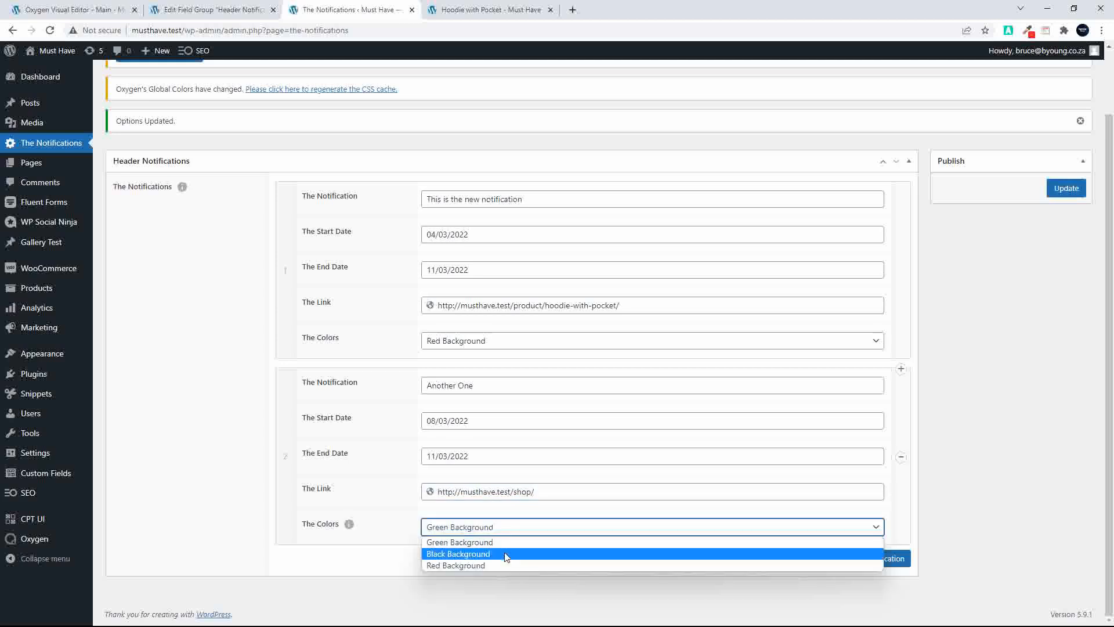
pyautogui.click(506, 555)
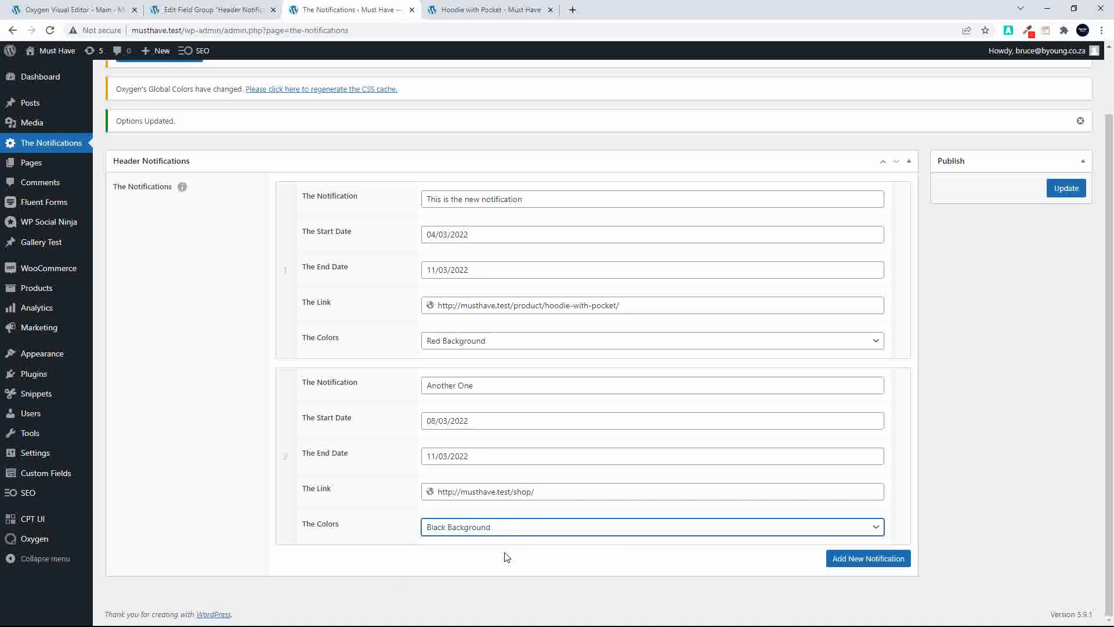
pyautogui.click(1068, 187)
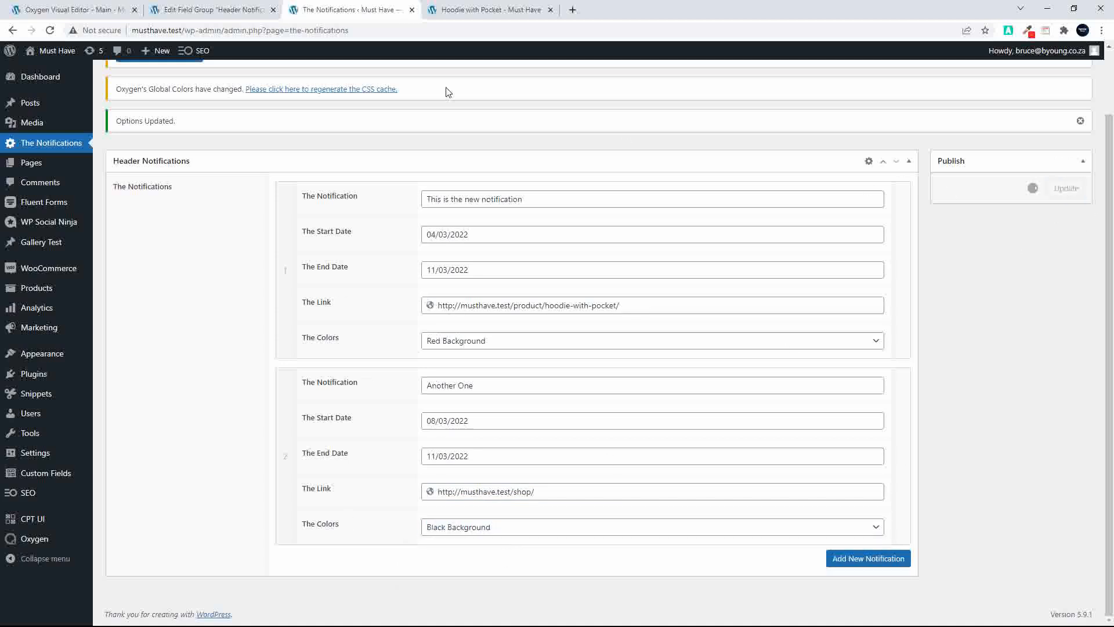
pyautogui.click(471, 10)
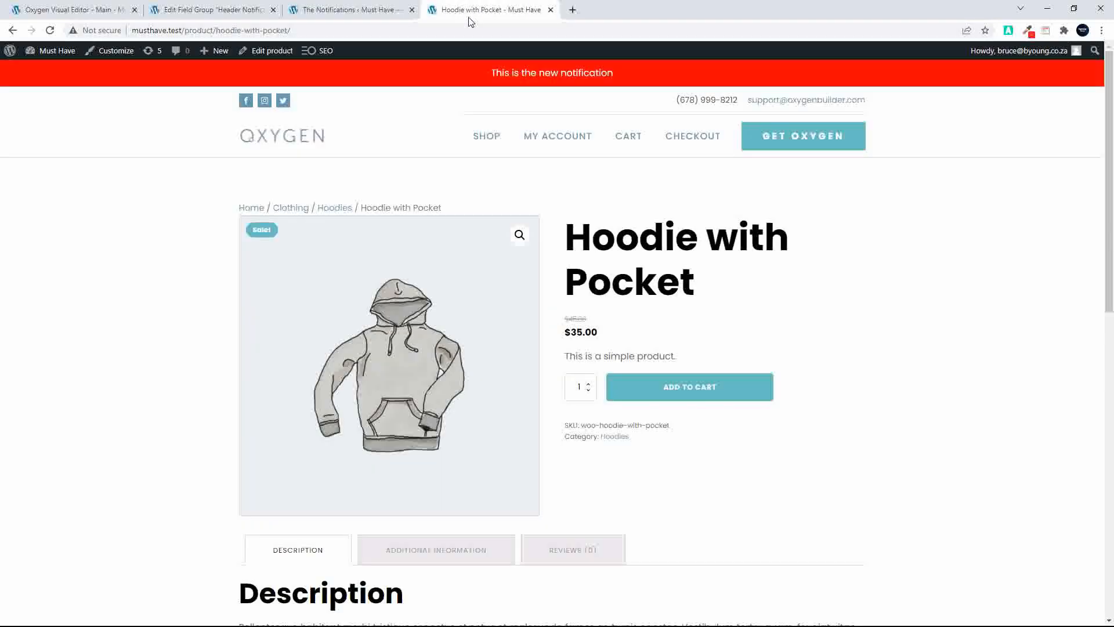
pyautogui.click(50, 30)
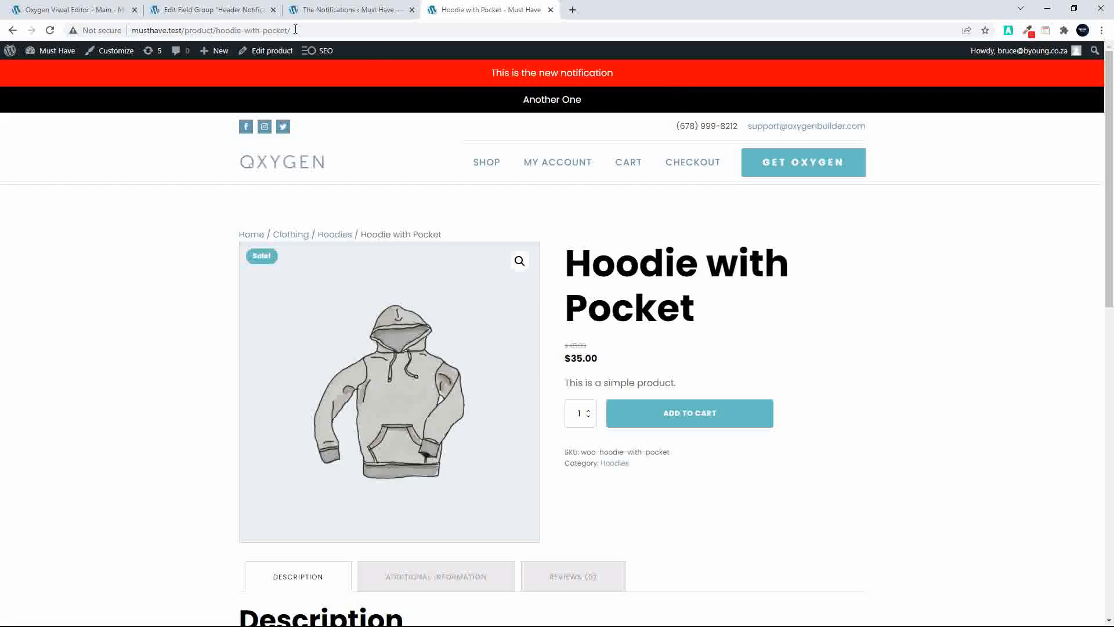
# In the Oxygen editor, add a Button inside the repeater's Div below the notification text
pyautogui.click(83, 10)
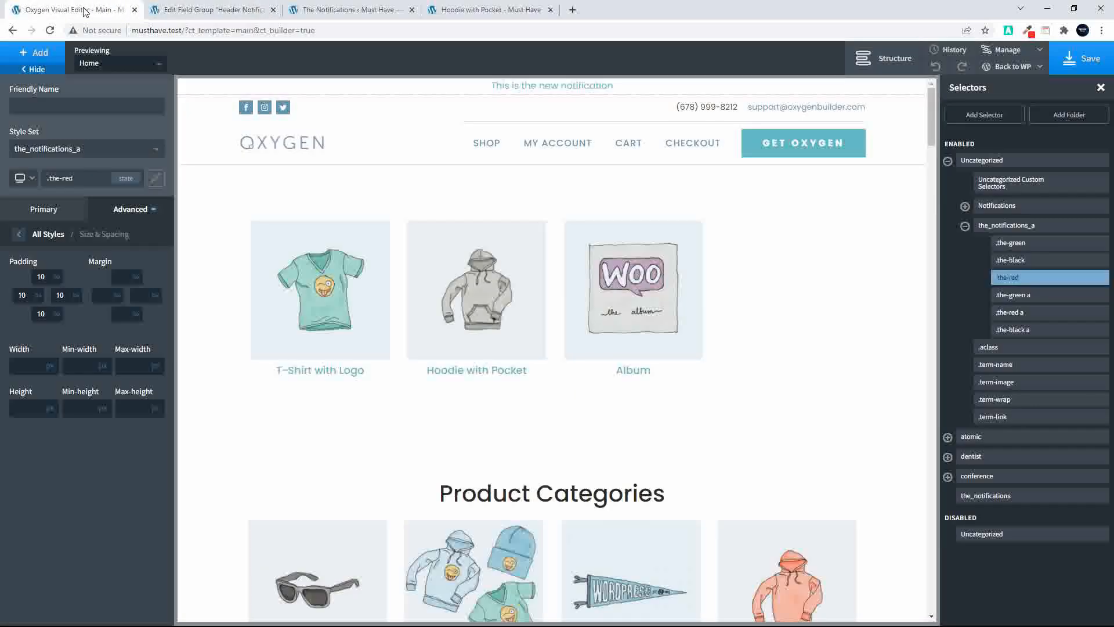
pyautogui.click(895, 63)
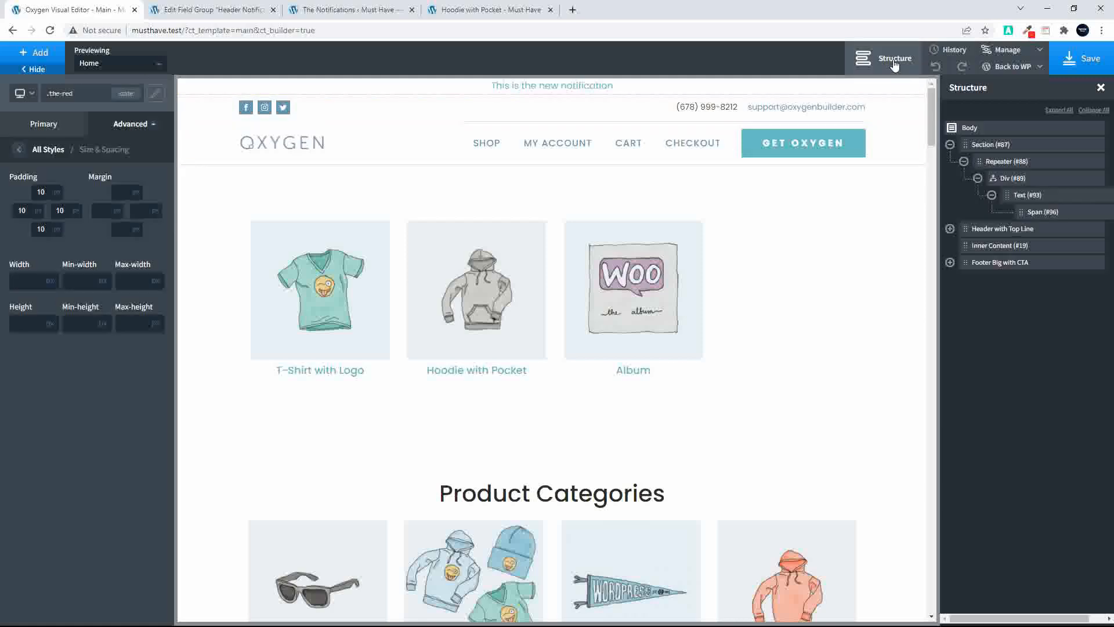
pyautogui.click(991, 195)
pyautogui.click(1007, 177)
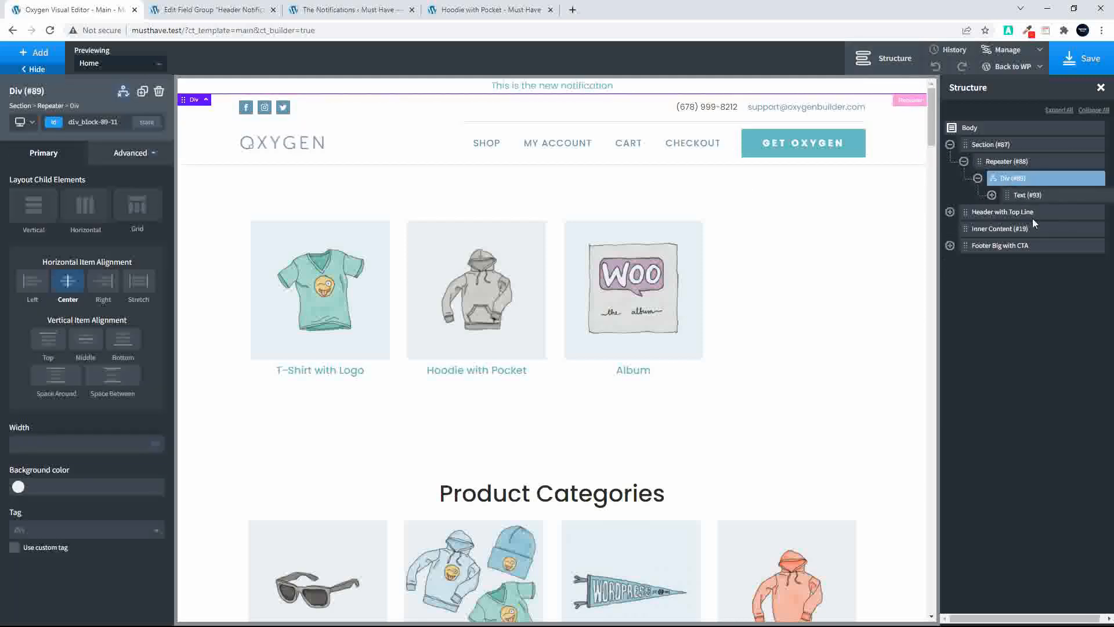
pyautogui.click(22, 48)
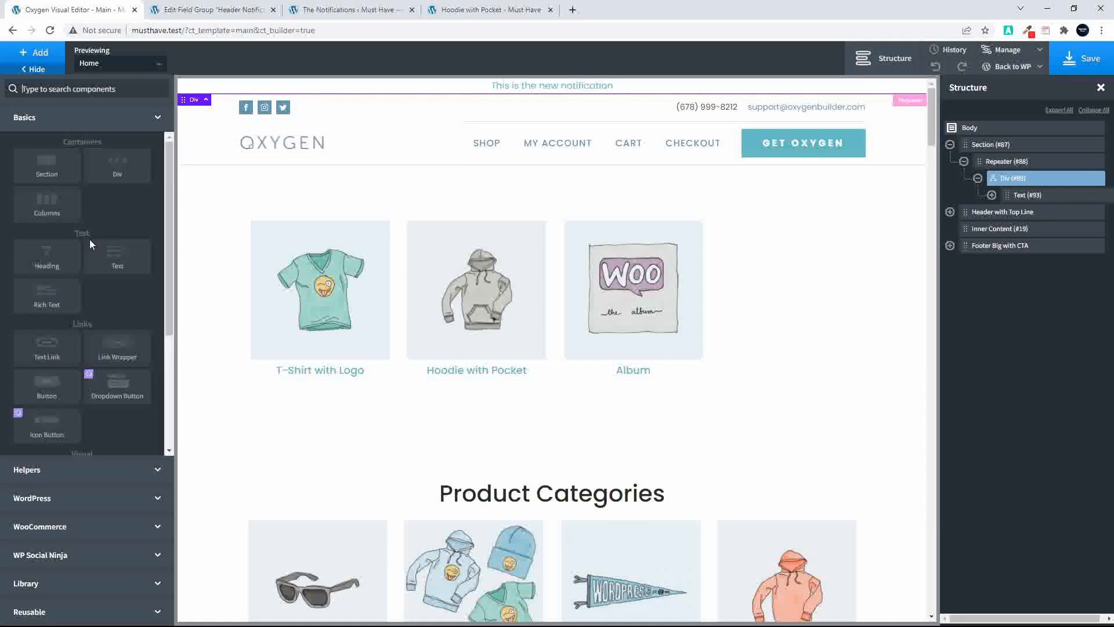
pyautogui.scroll(-3, 99, 433)
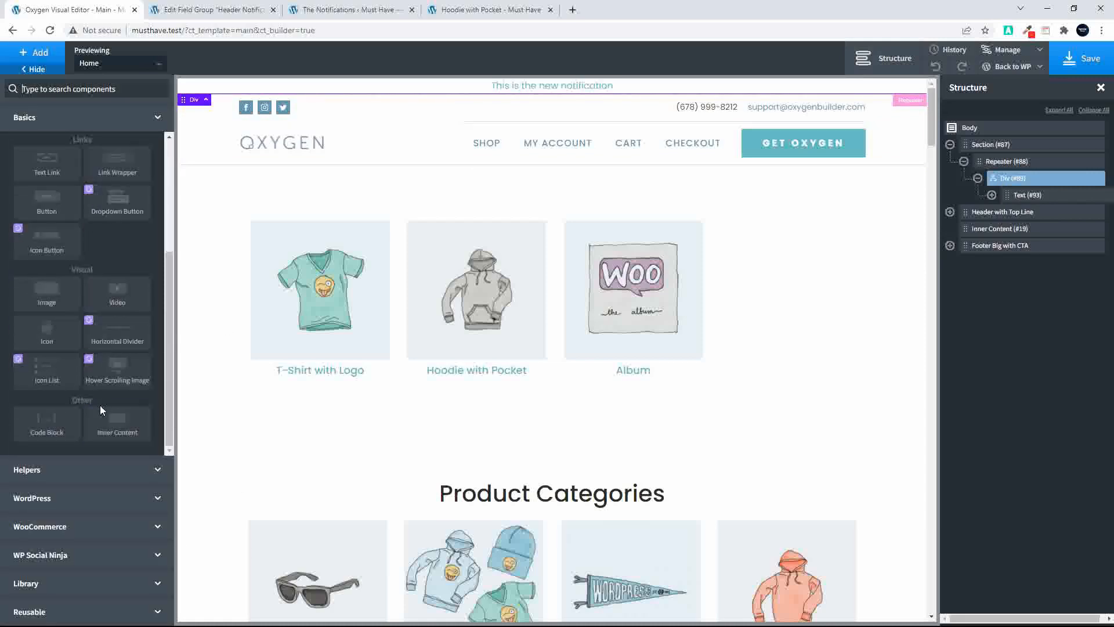
pyautogui.click(46, 200)
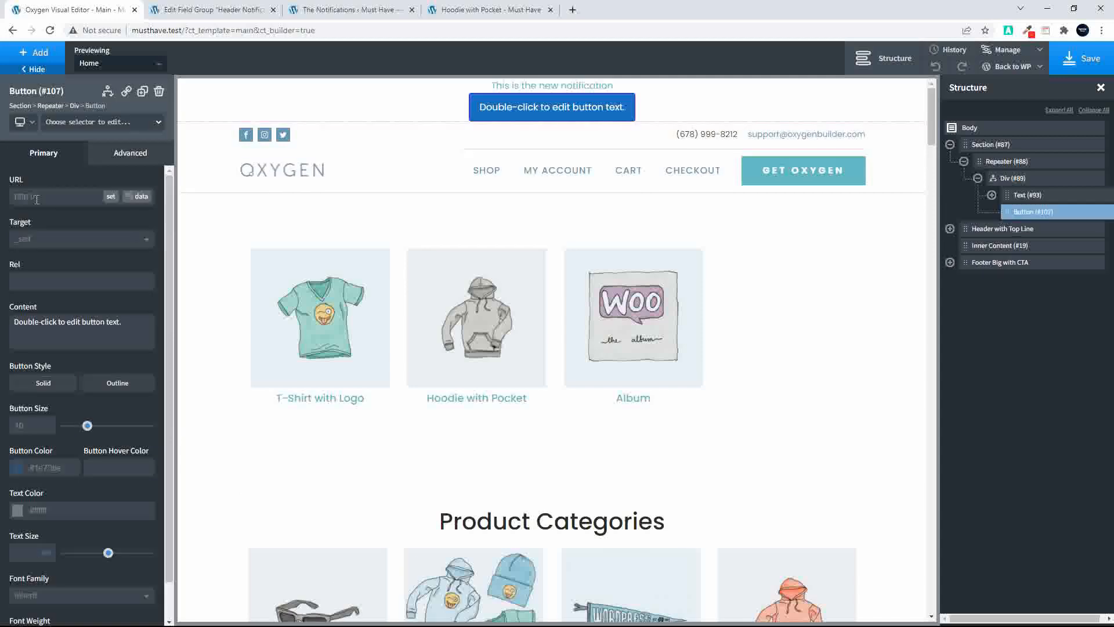
# Lay out the repeater Div's children horizontally, set its width to 100, and center the items horizontally
pyautogui.click(1023, 178)
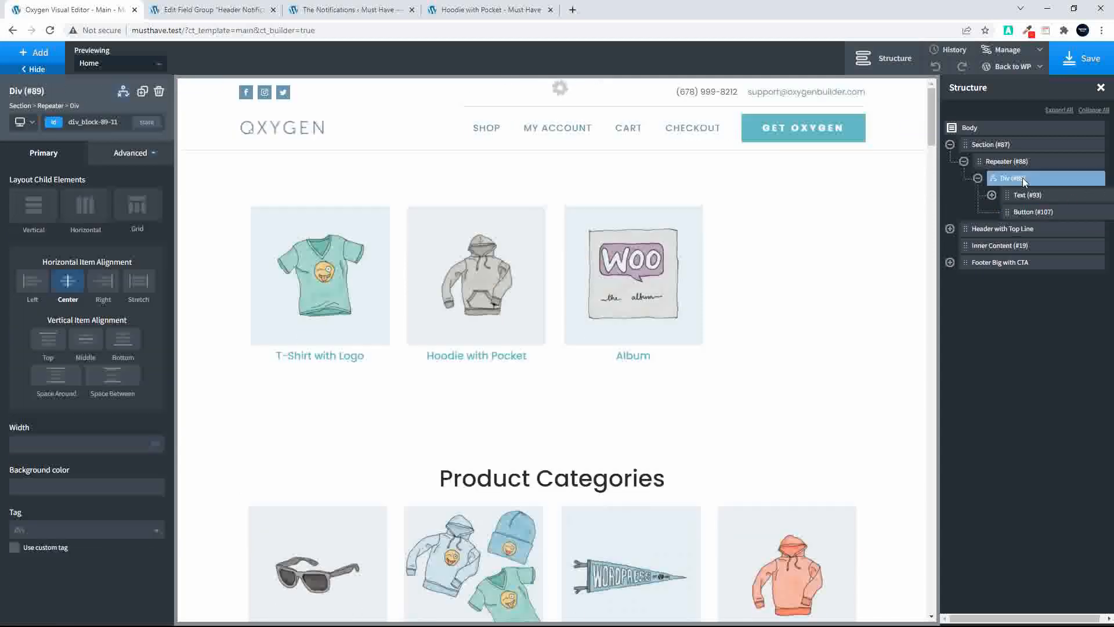
pyautogui.click(87, 212)
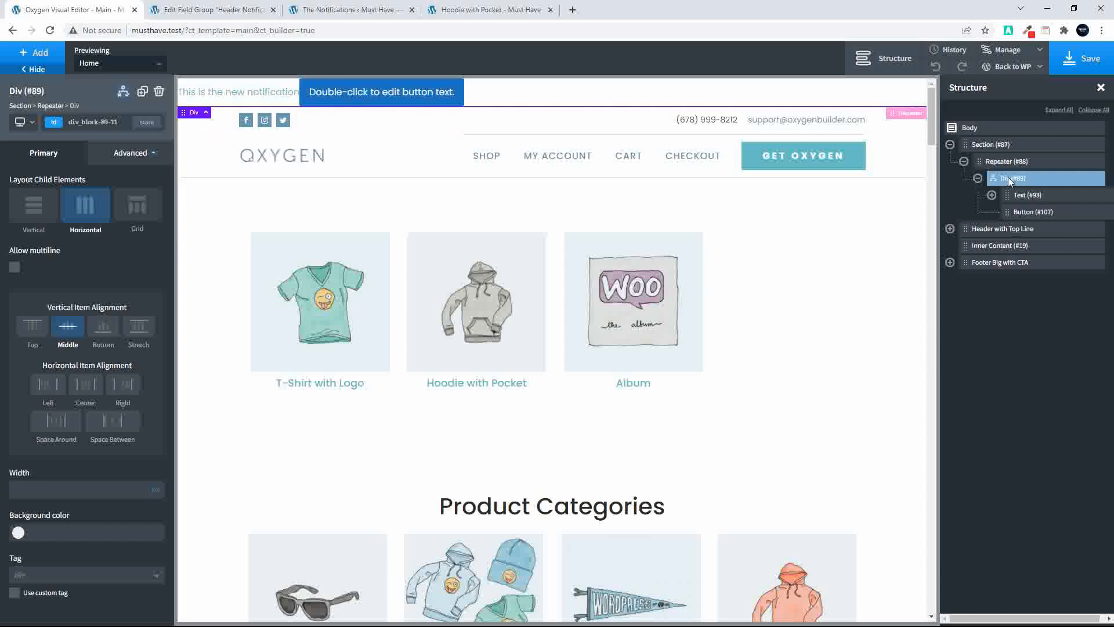
pyautogui.click(137, 487)
pyautogui.write('100')
pyautogui.click(90, 386)
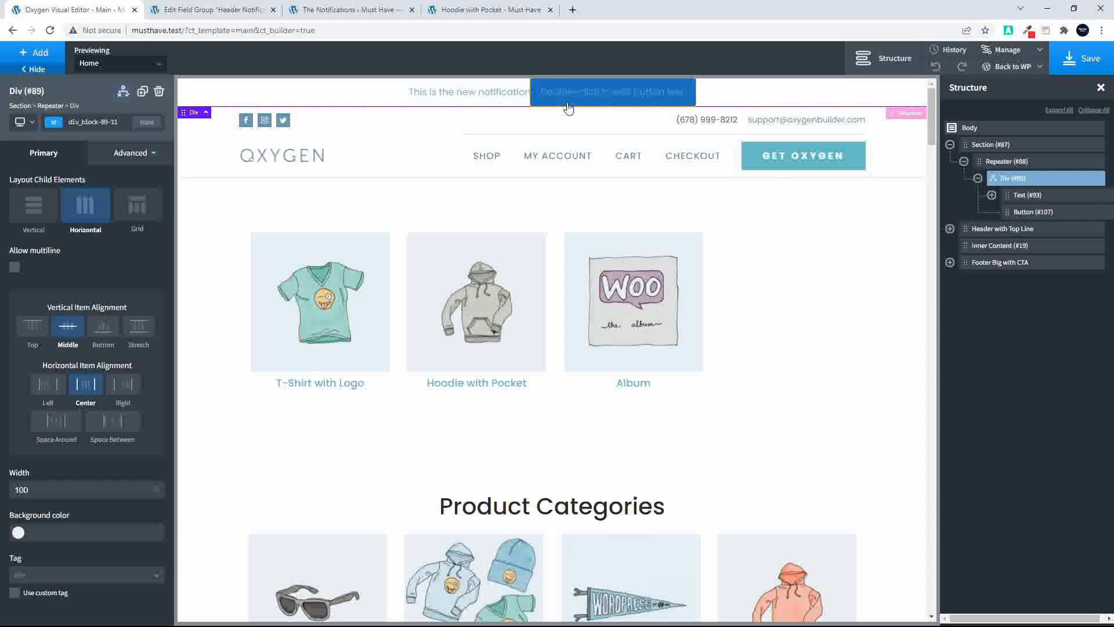
# Set the notification text link's left and right padding to 15 px
pyautogui.click(1012, 195)
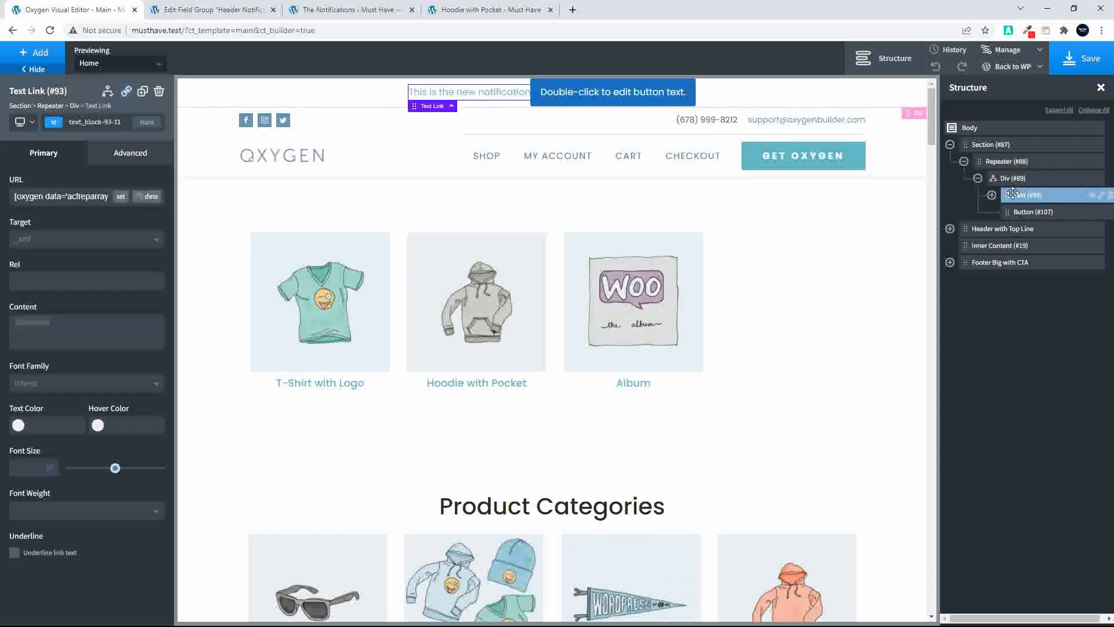
pyautogui.click(127, 158)
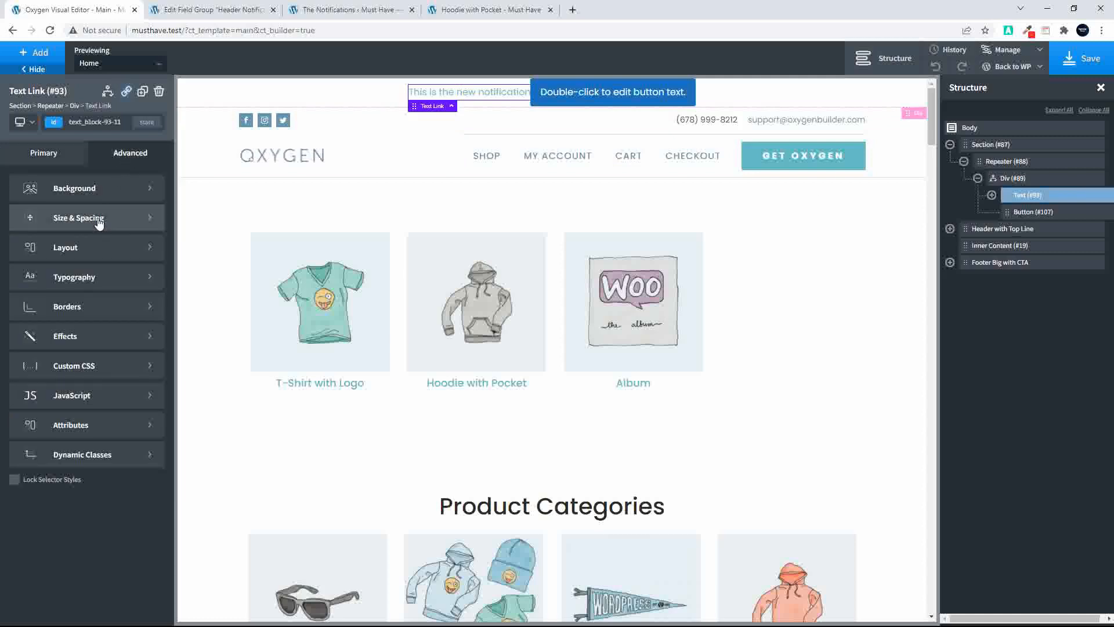
pyautogui.click(70, 219)
pyautogui.click(36, 243)
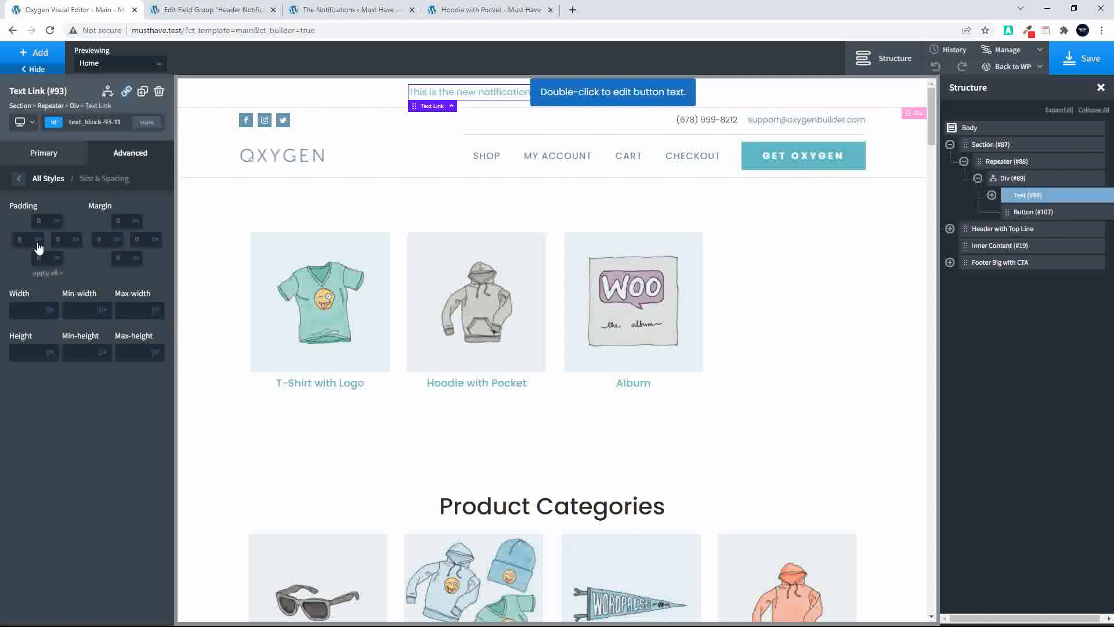
pyautogui.write('15')
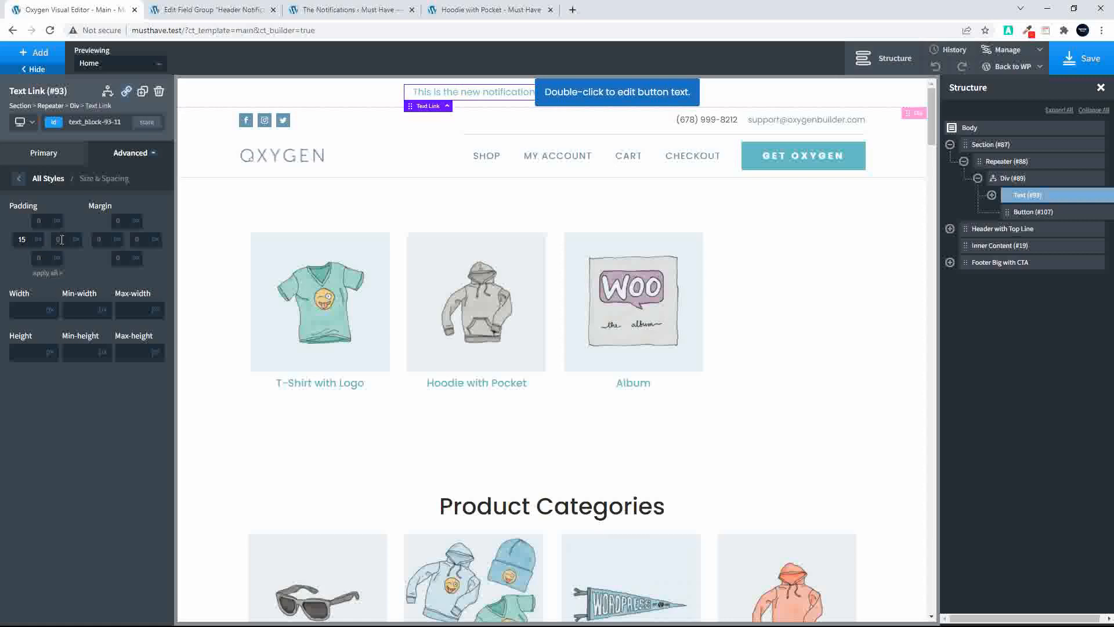
pyautogui.click(61, 240)
pyautogui.write('15')
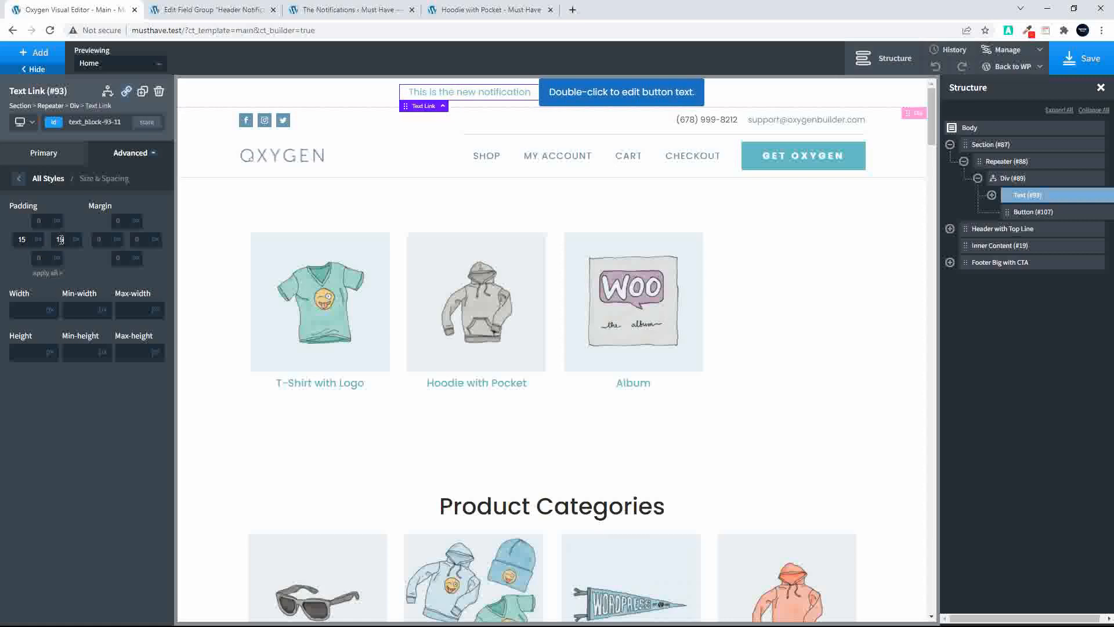
# Link the new button's URL dynamically to the repeater field the_link
pyautogui.click(601, 90)
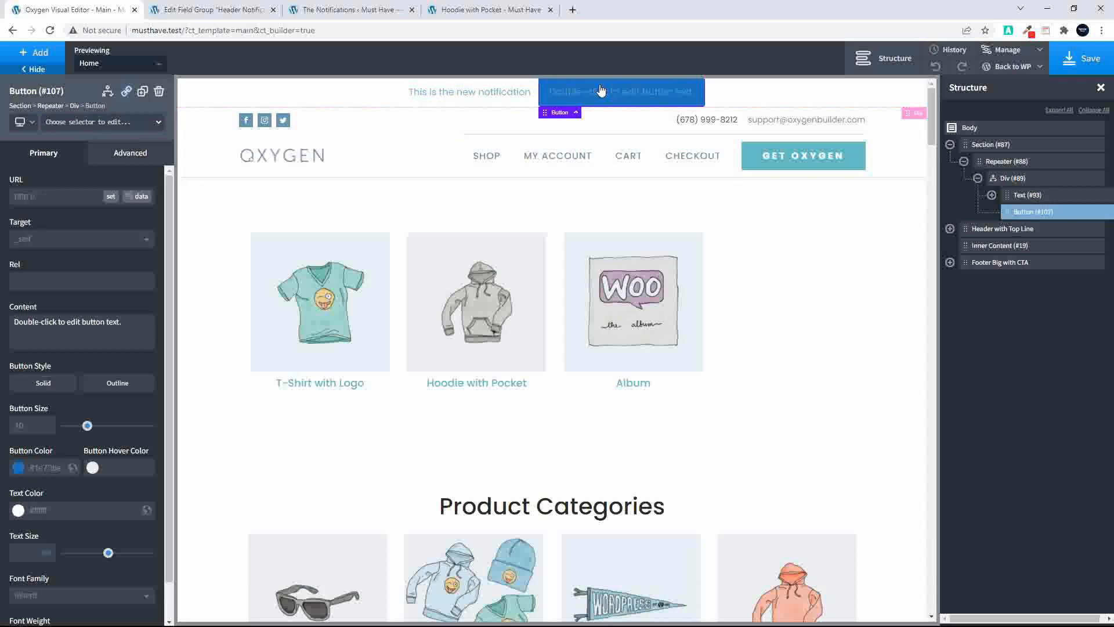
pyautogui.click(130, 198)
pyautogui.click(525, 194)
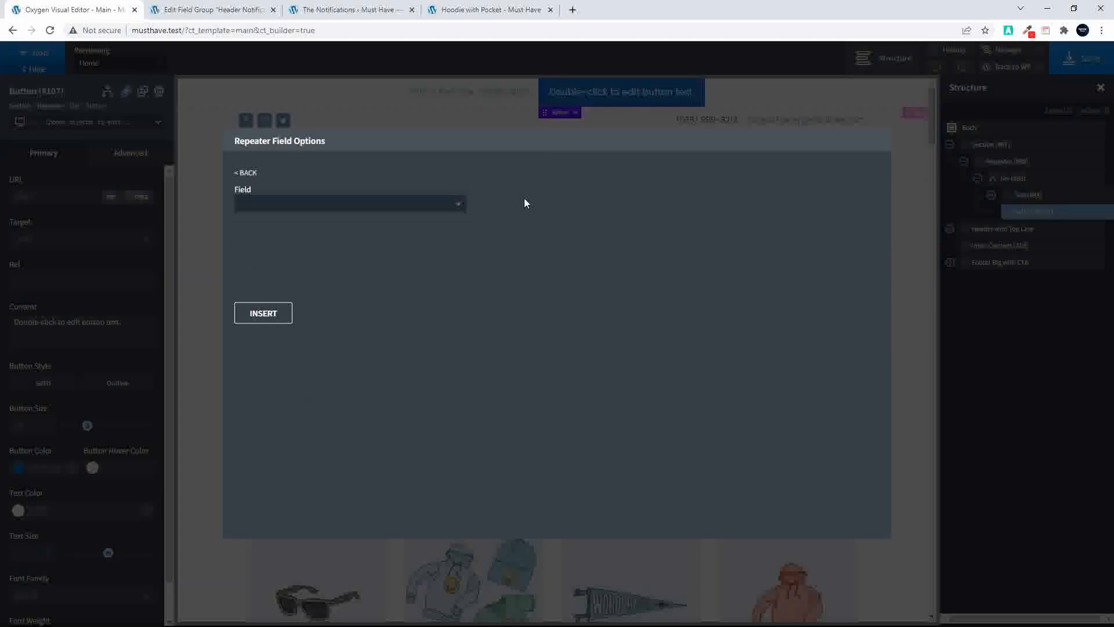
pyautogui.click(378, 205)
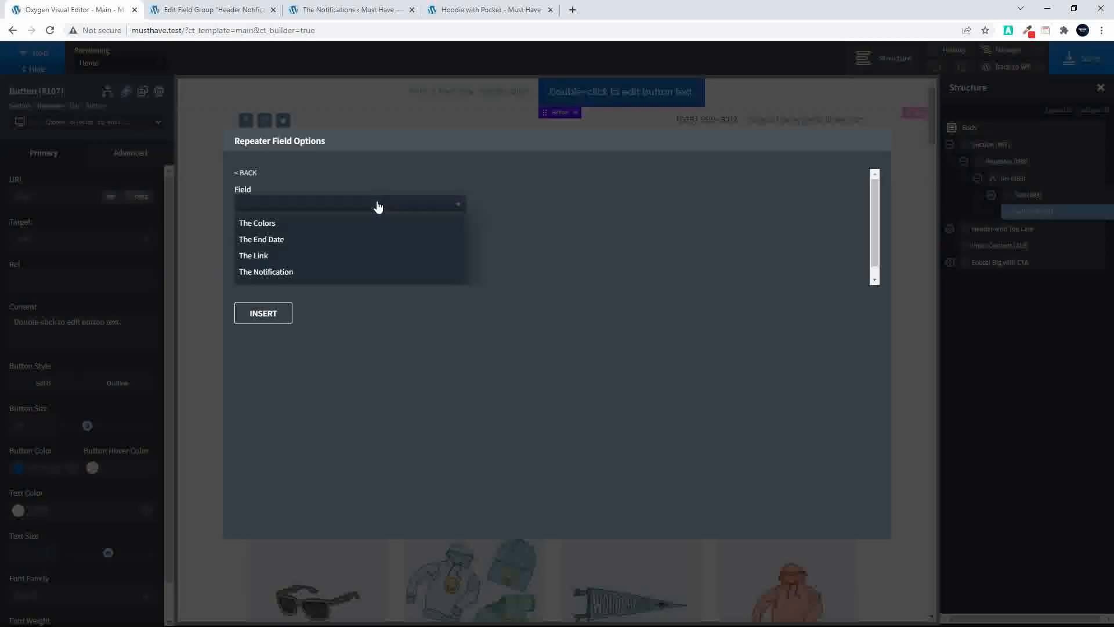
pyautogui.click(318, 246)
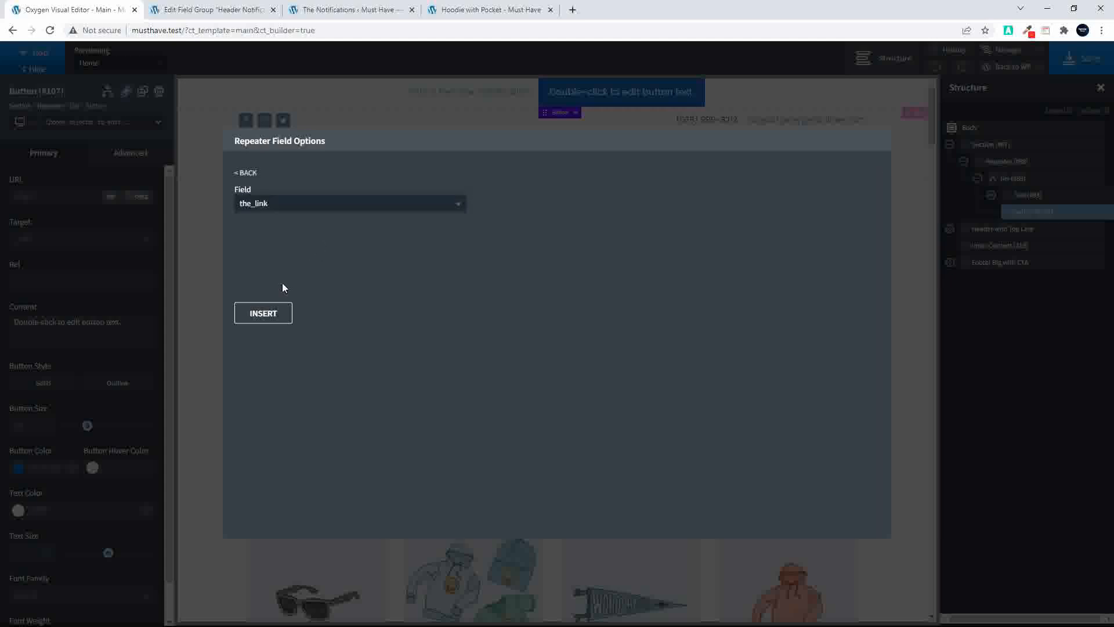
pyautogui.click(263, 313)
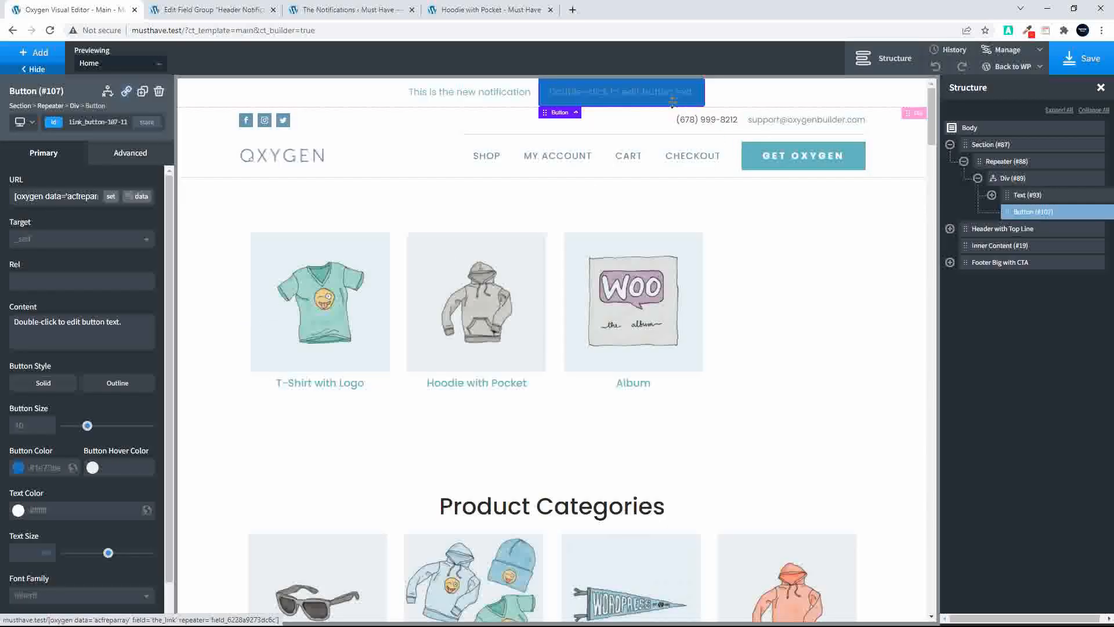
# Save the template and reload the Hoodie with Pocket page to check the buttons beside the notifications
pyautogui.click(1080, 58)
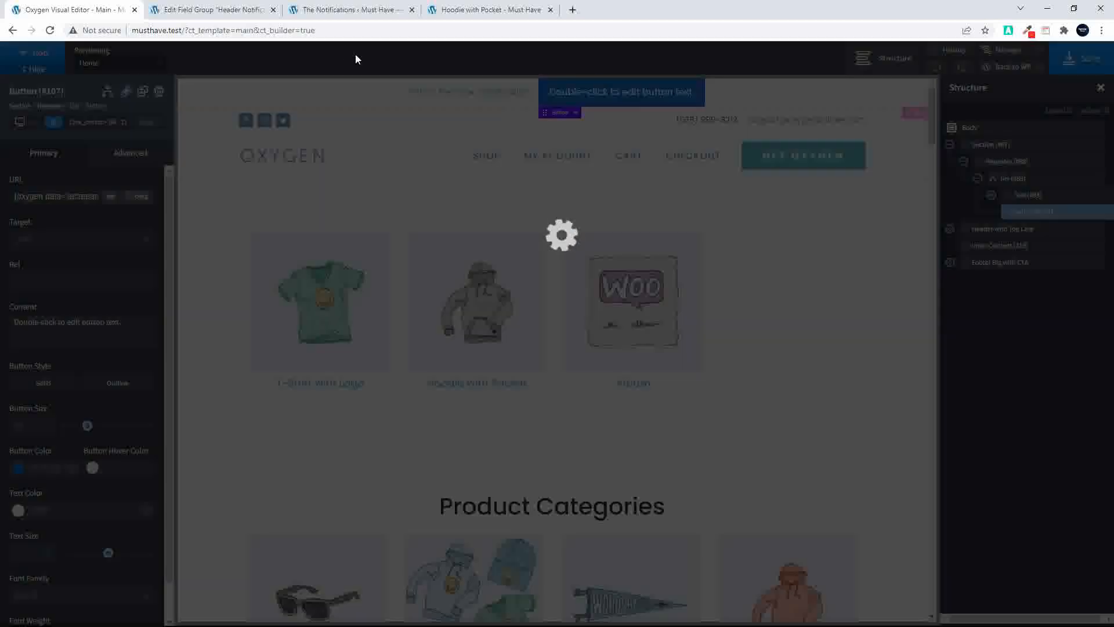
pyautogui.click(473, 9)
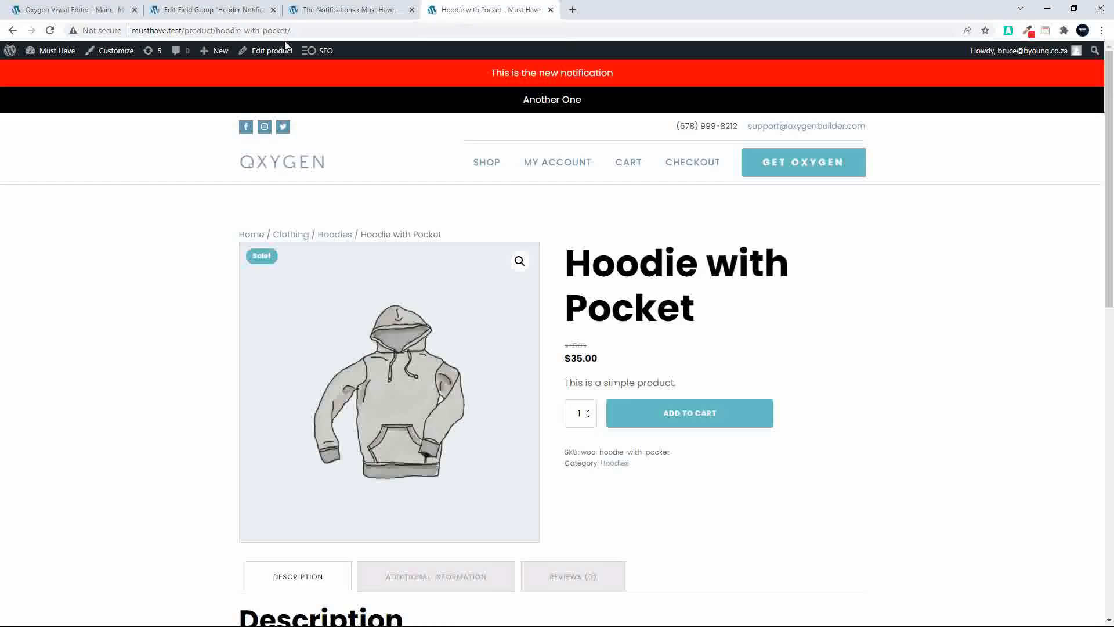
pyautogui.click(51, 30)
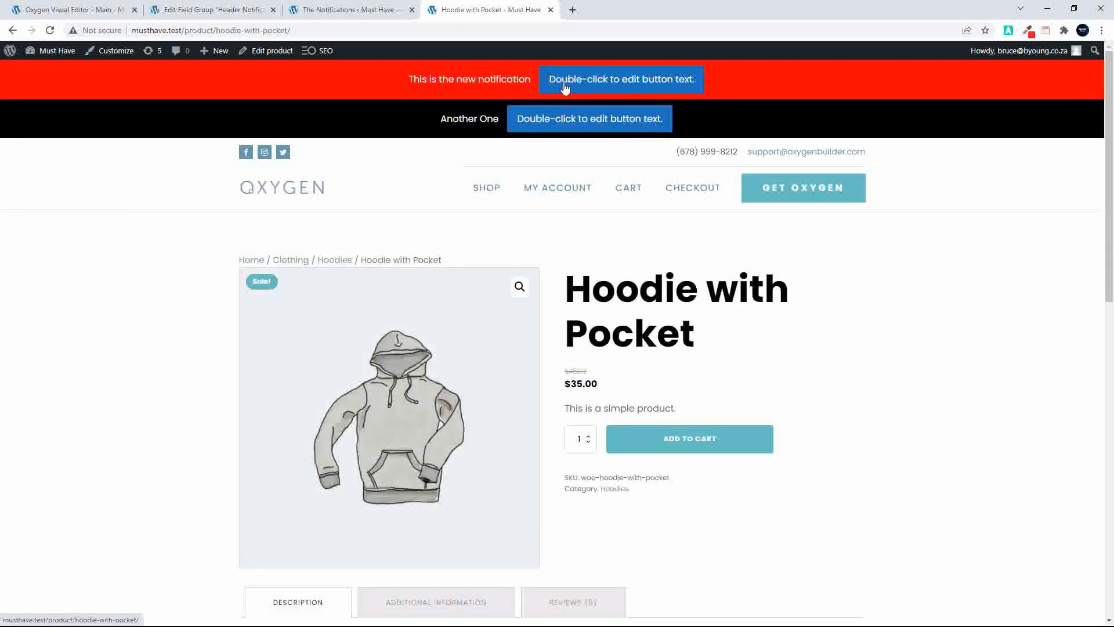
# Add a display condition to the notification Button, using dynamic data from the repeater field the_link
pyautogui.click(210, 10)
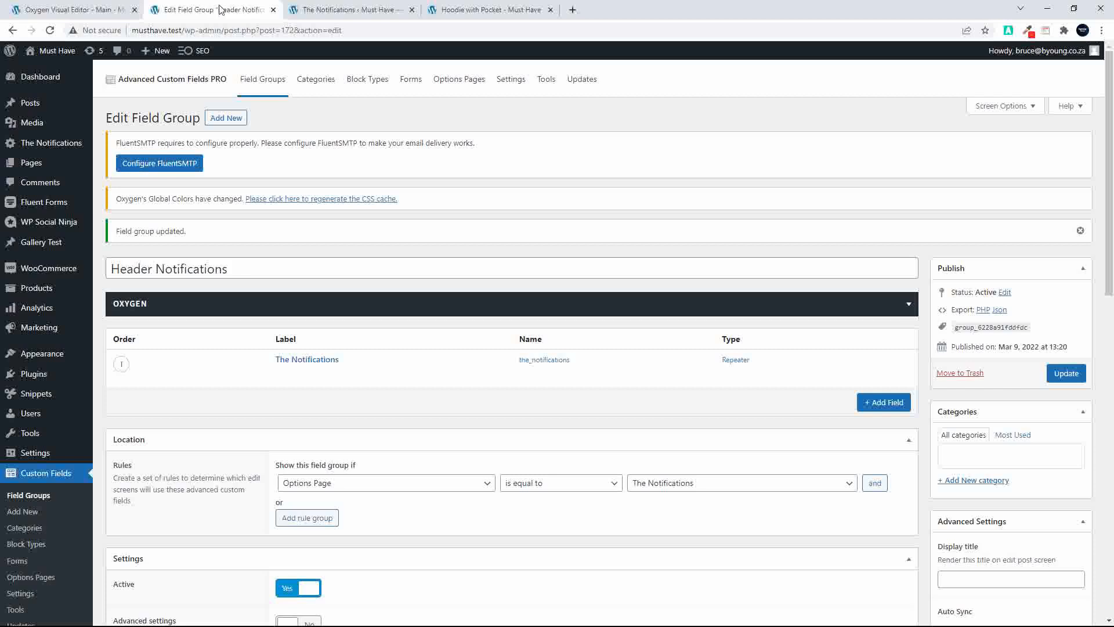
pyautogui.click(78, 13)
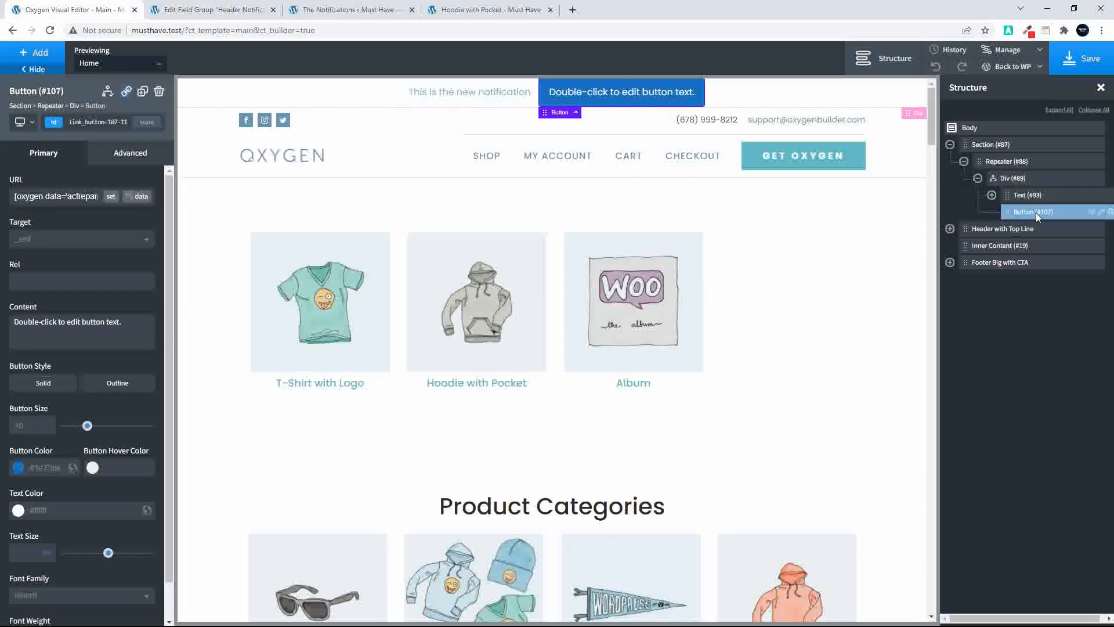
pyautogui.click(107, 92)
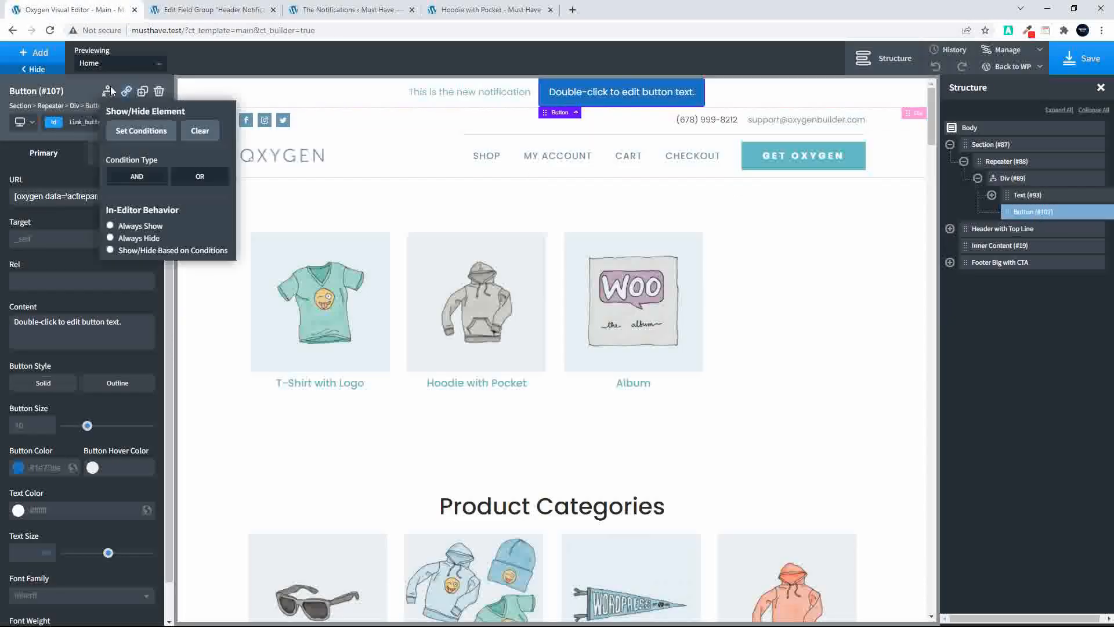
pyautogui.click(114, 128)
pyautogui.click(544, 251)
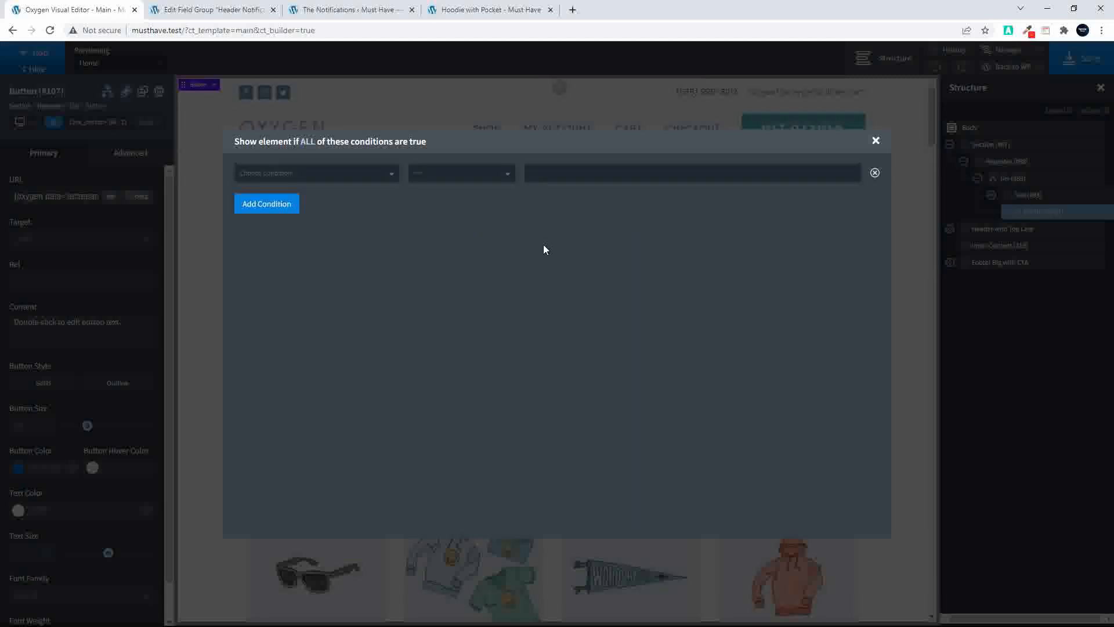
pyautogui.click(272, 177)
pyautogui.scroll(-3, 318, 265)
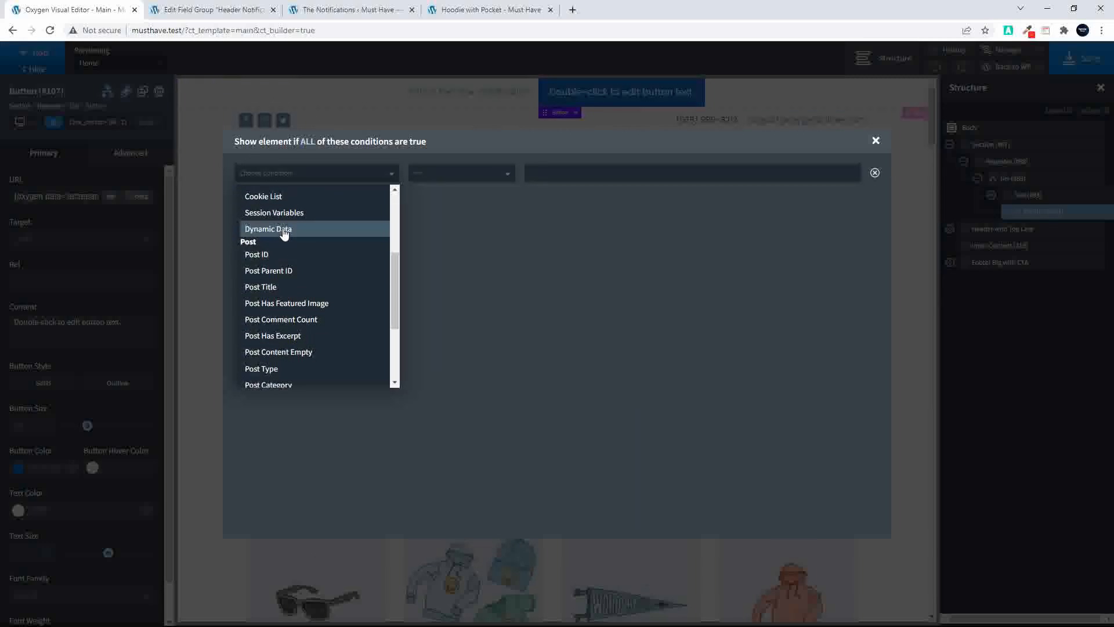
pyautogui.click(284, 230)
pyautogui.click(765, 210)
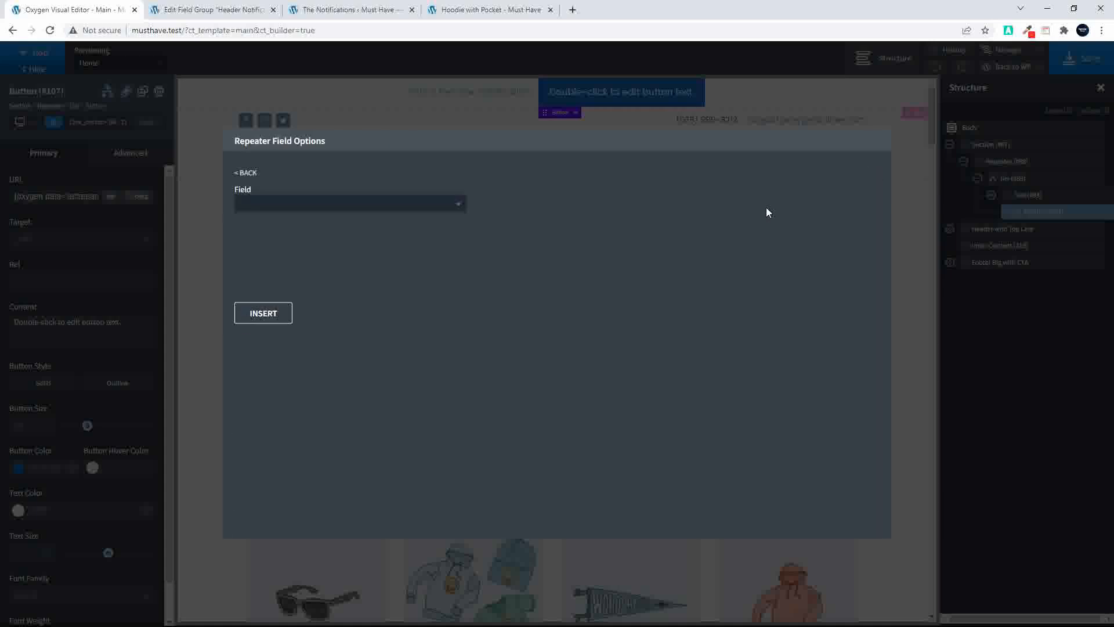
pyautogui.click(390, 205)
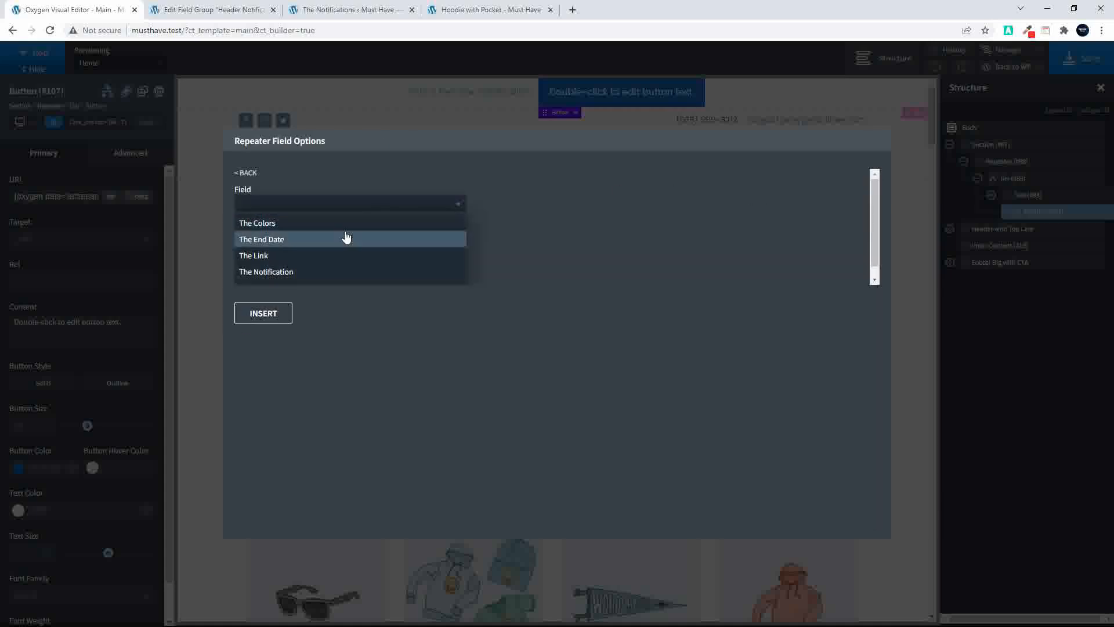
pyautogui.click(316, 259)
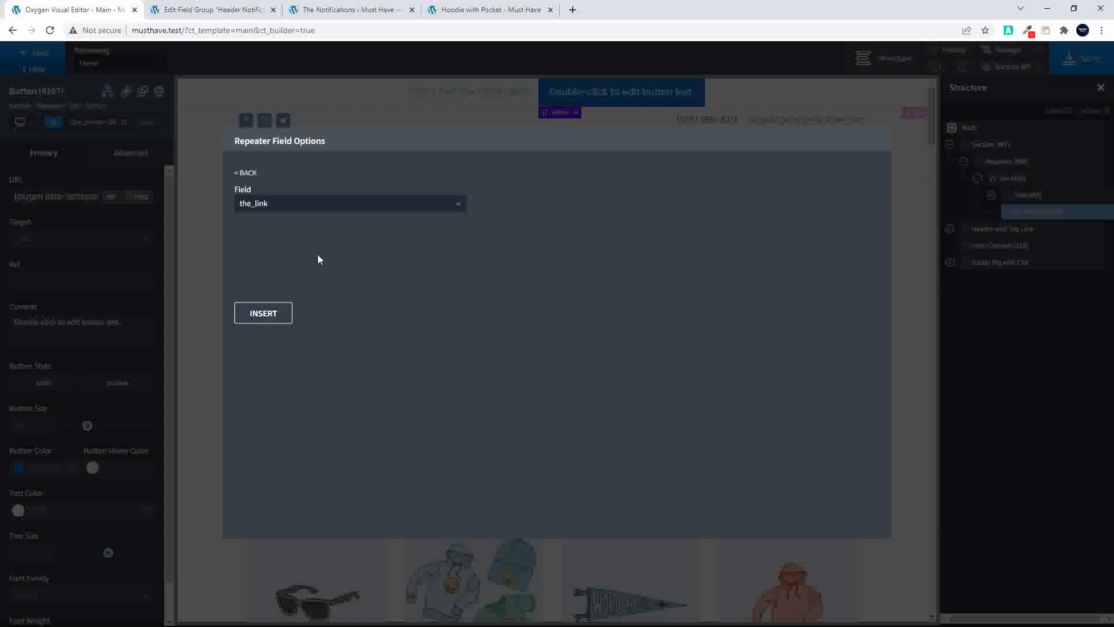
pyautogui.click(262, 314)
# Set the Button's condition operator to is_not_blank and reload the Hoodie with Pocket page
pyautogui.click(504, 182)
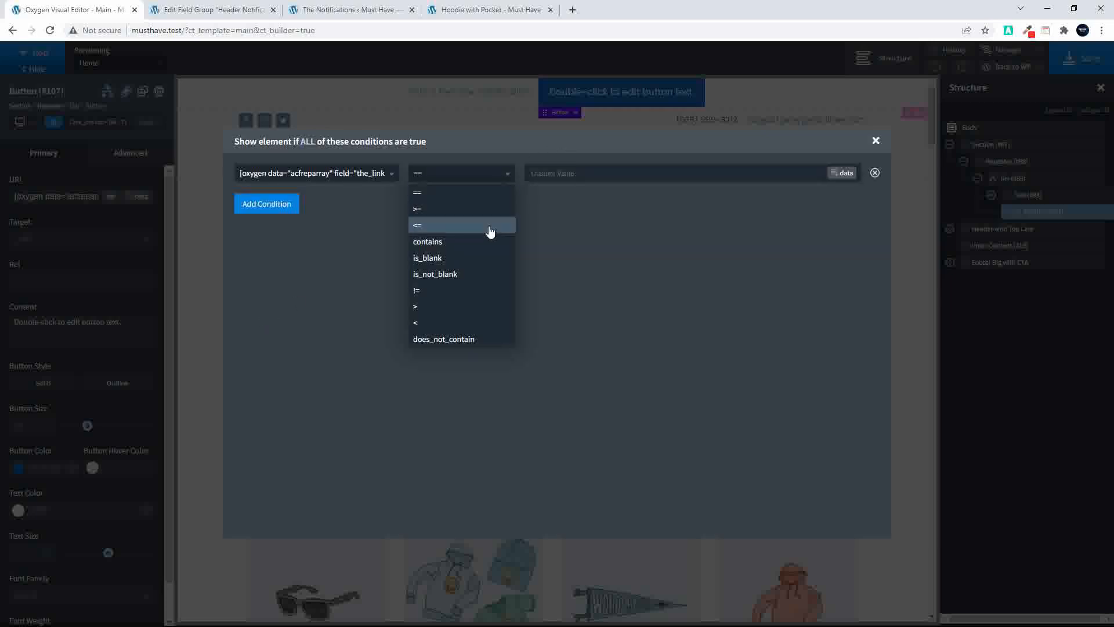
pyautogui.click(481, 276)
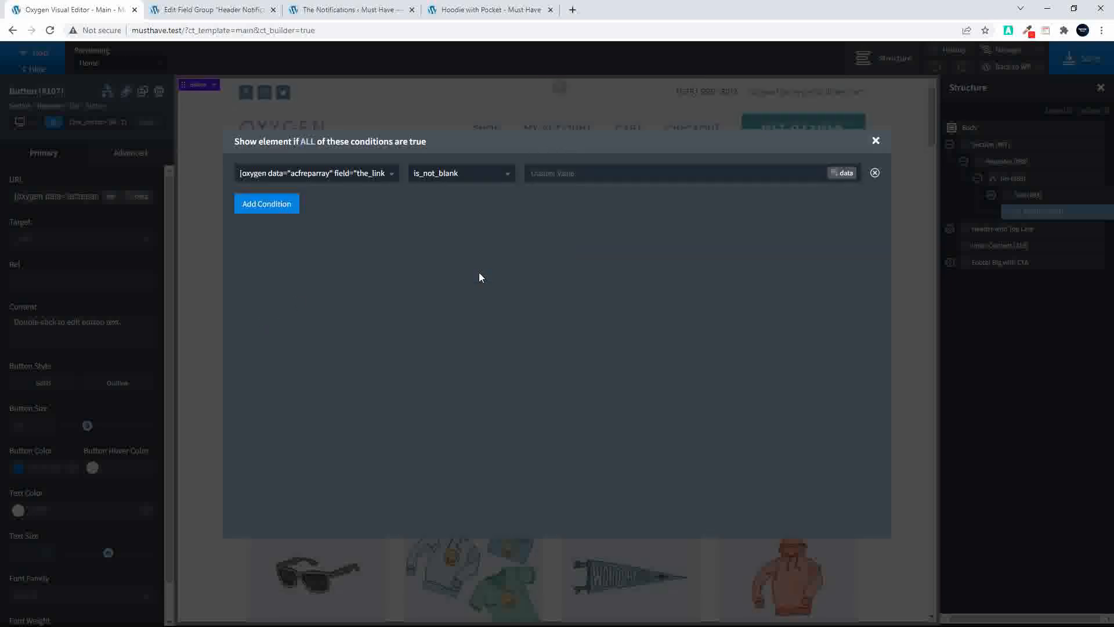
pyautogui.click(876, 141)
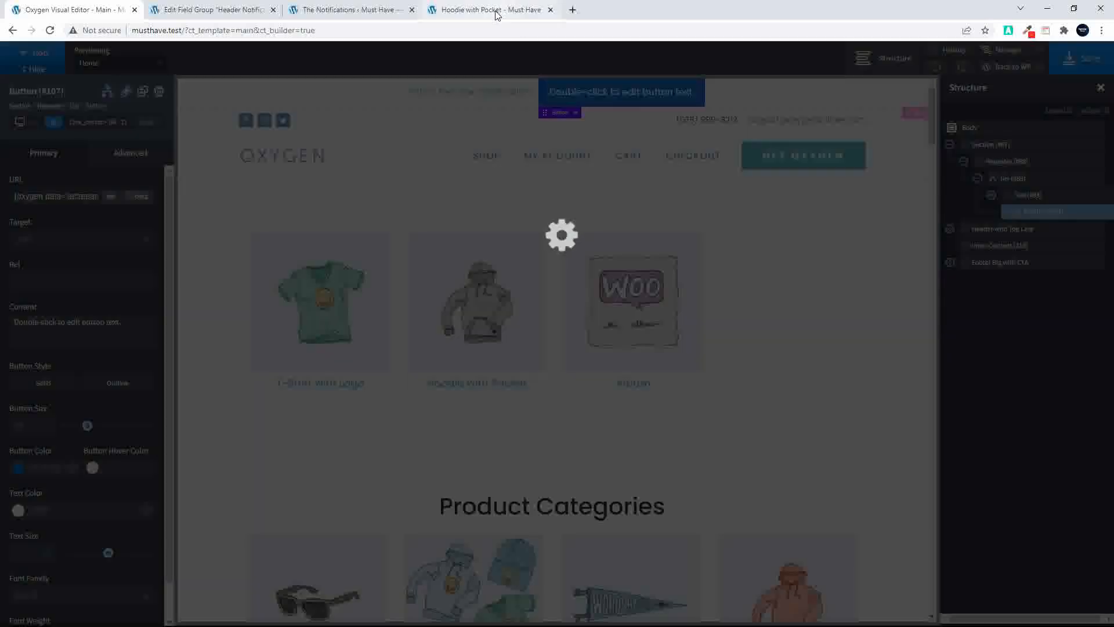
pyautogui.click(496, 13)
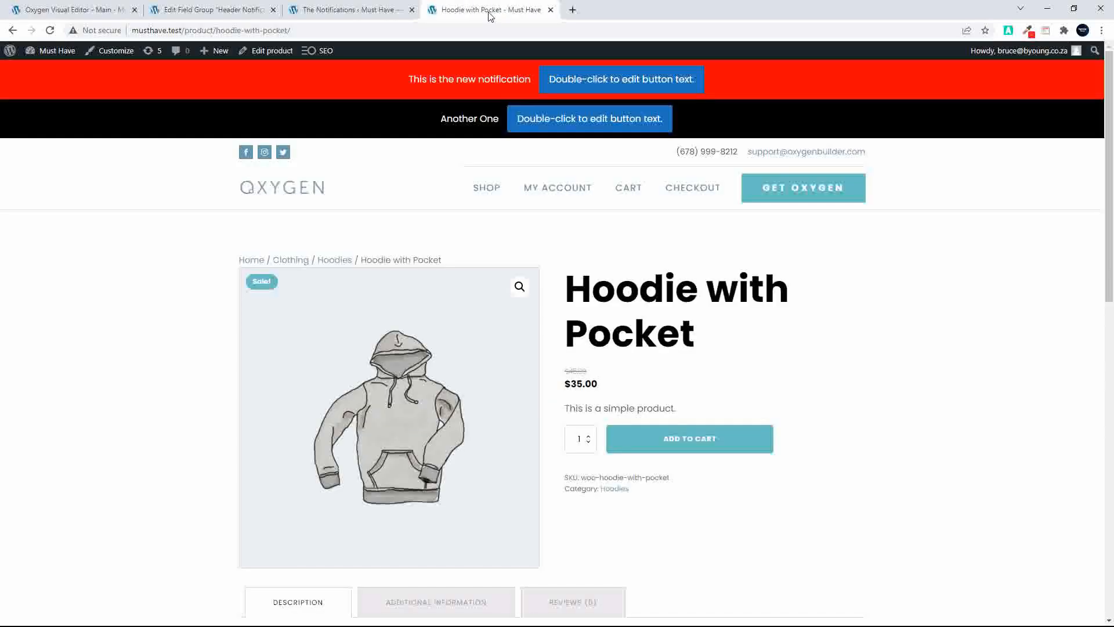
pyautogui.press('F5')
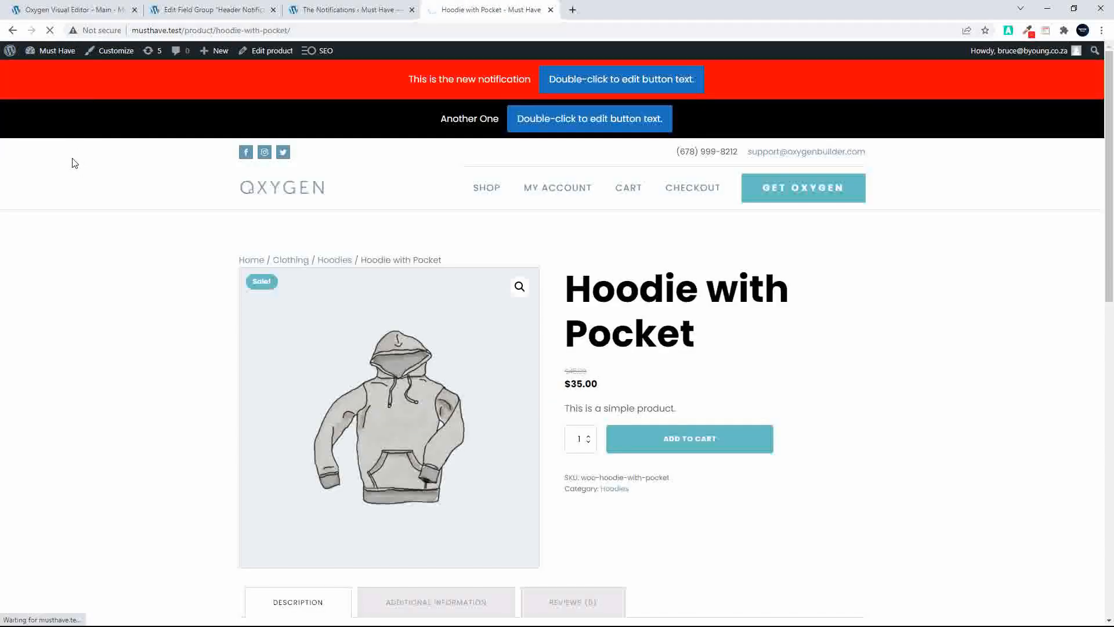
# Clear The Link of the "This is the new notification" entry and update the notifications options
pyautogui.click(348, 9)
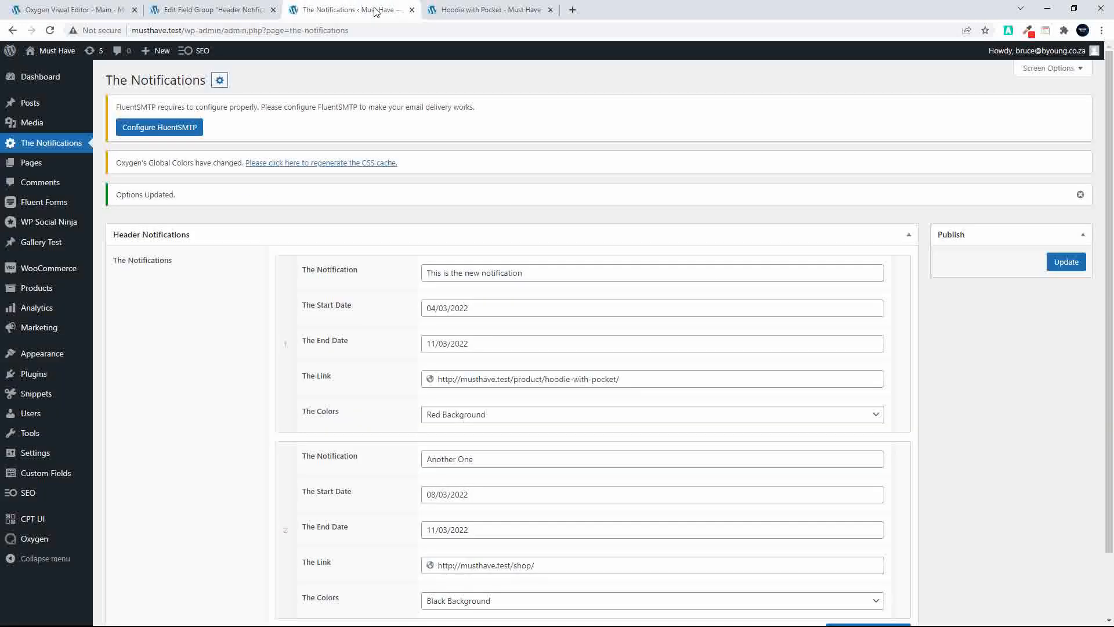
pyautogui.moveTo(644, 377); pyautogui.dragTo(426, 395)
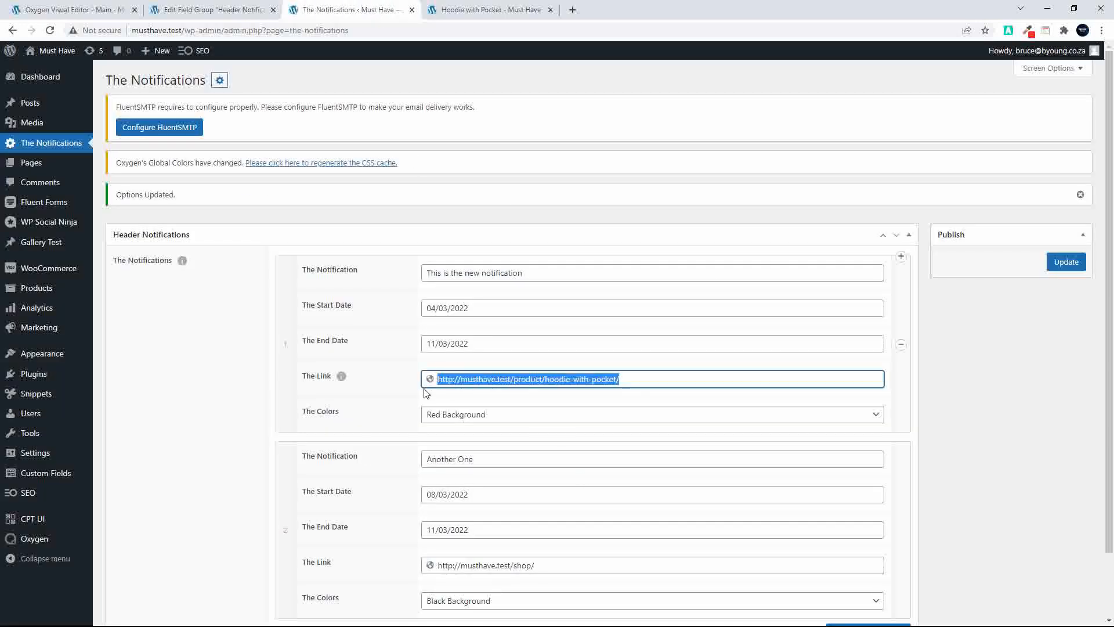
pyautogui.press('BackSpace')
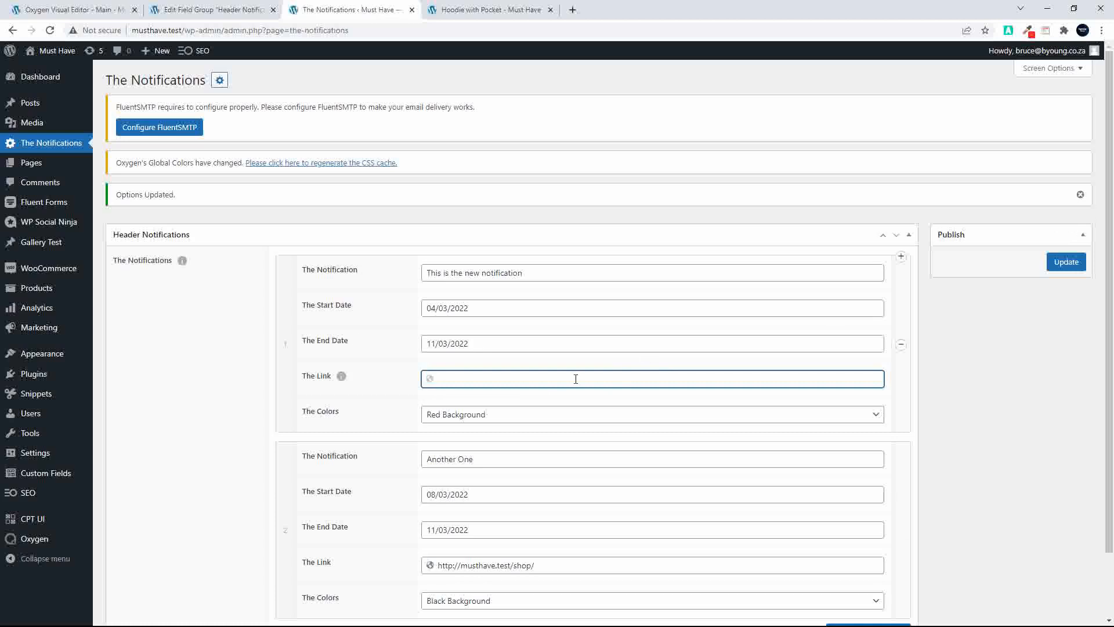
pyautogui.click(1067, 262)
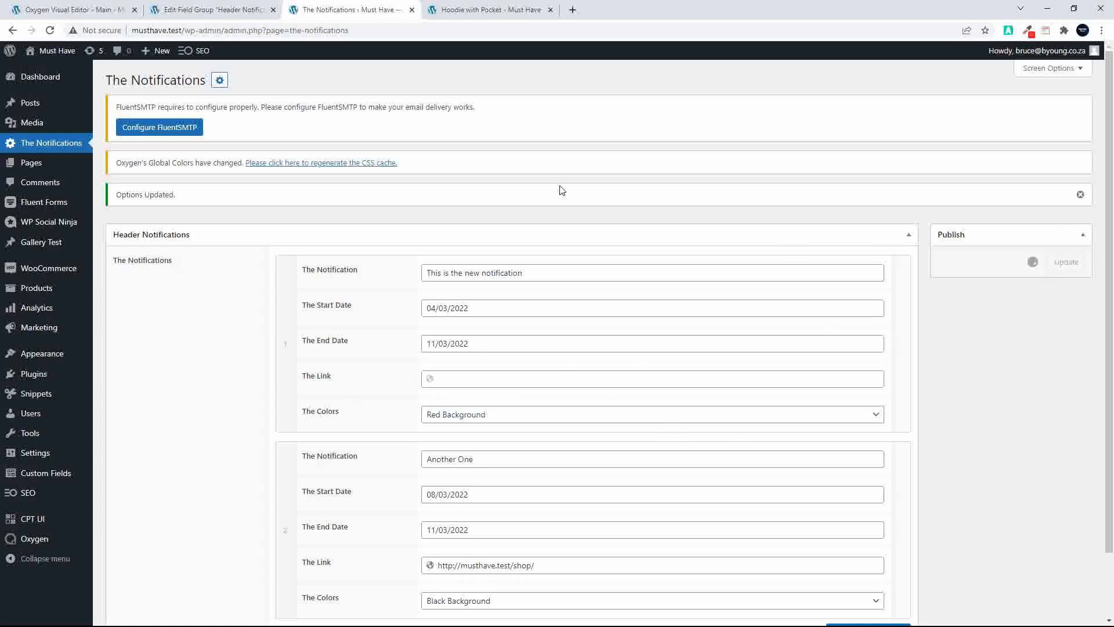
# Reload the Hoodie with Pocket page to check whether each notification's button follows its link condition
pyautogui.click(486, 10)
pyautogui.moveTo(37, 51)
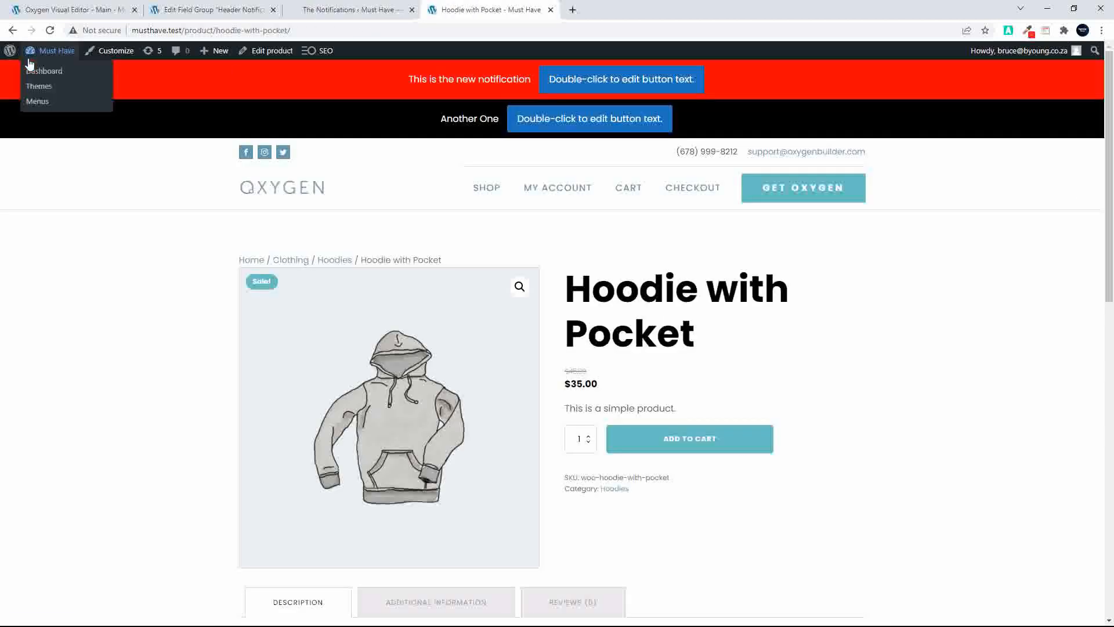
pyautogui.click(50, 30)
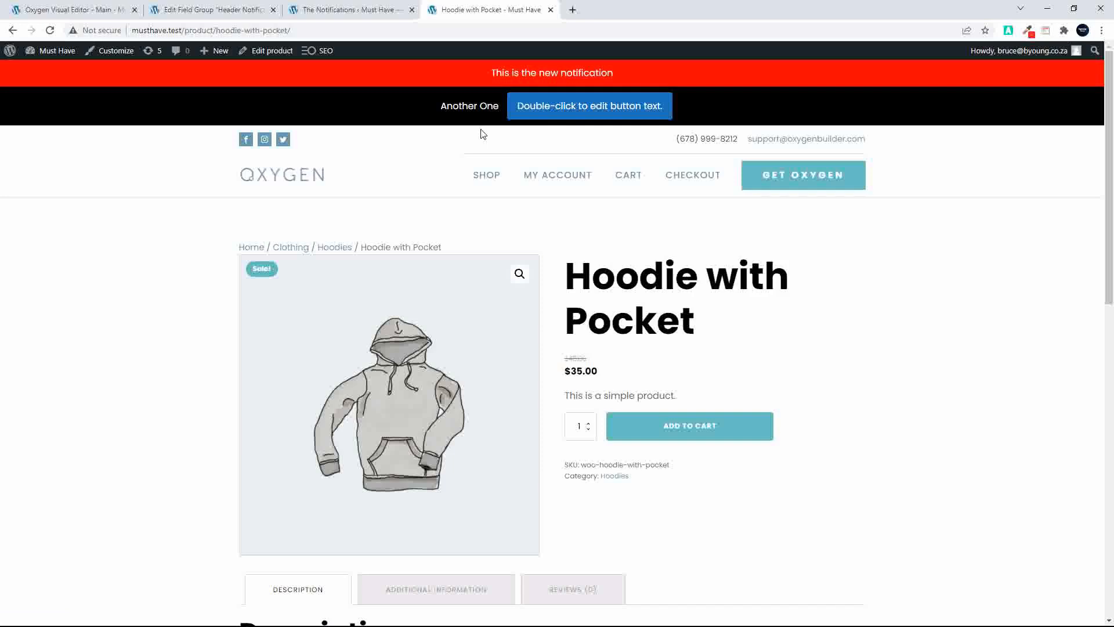
pyautogui.press('End')
pyautogui.press('Home')
# Set the layout position of the notification Section to fixed and save the template
pyautogui.click(95, 9)
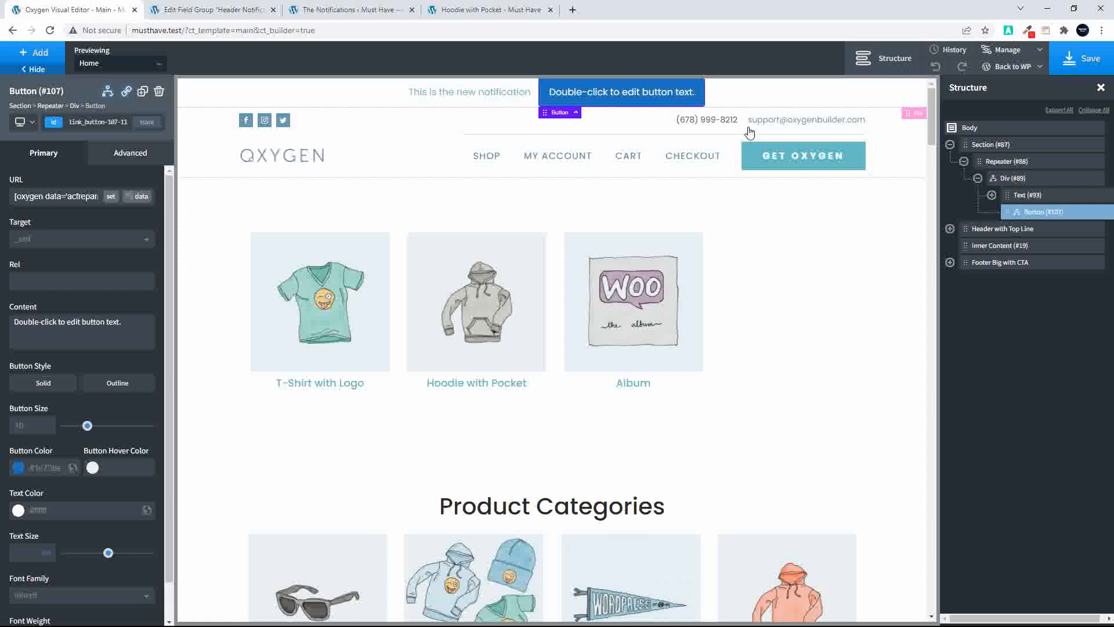
pyautogui.hscroll(1, 995, 143)
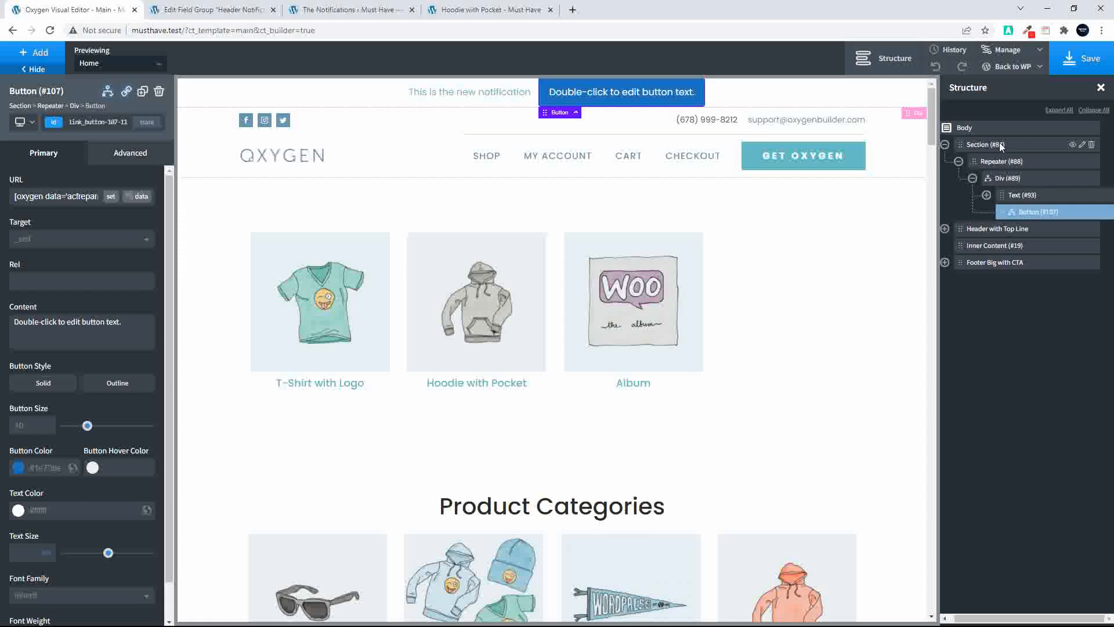
pyautogui.click(997, 144)
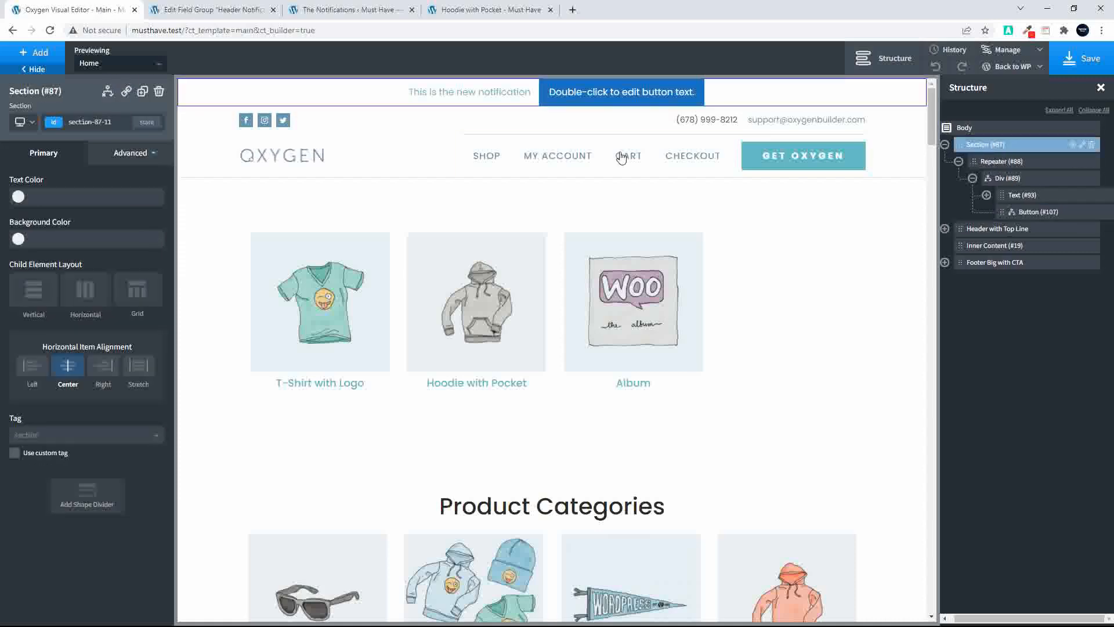
pyautogui.click(130, 154)
pyautogui.click(73, 248)
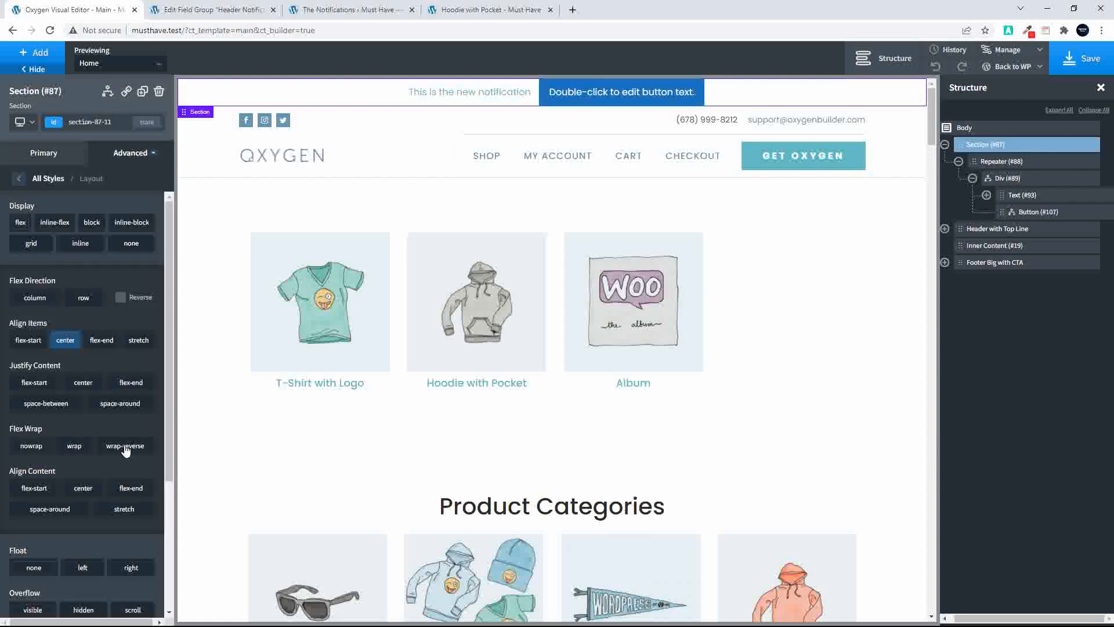
pyautogui.scroll(-3, 124, 449)
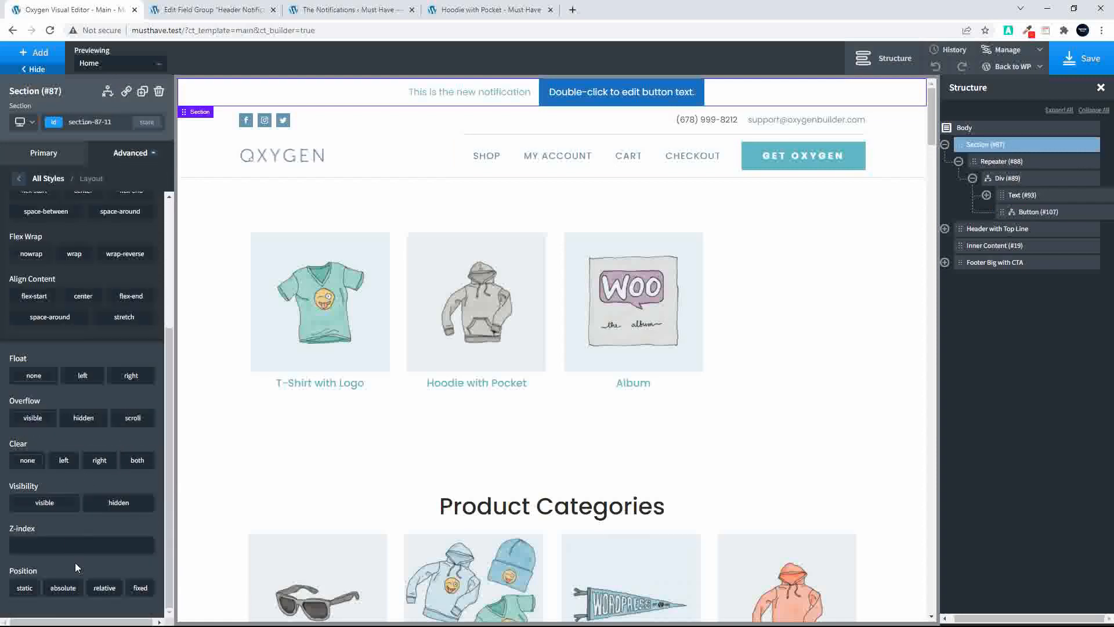
pyautogui.click(142, 588)
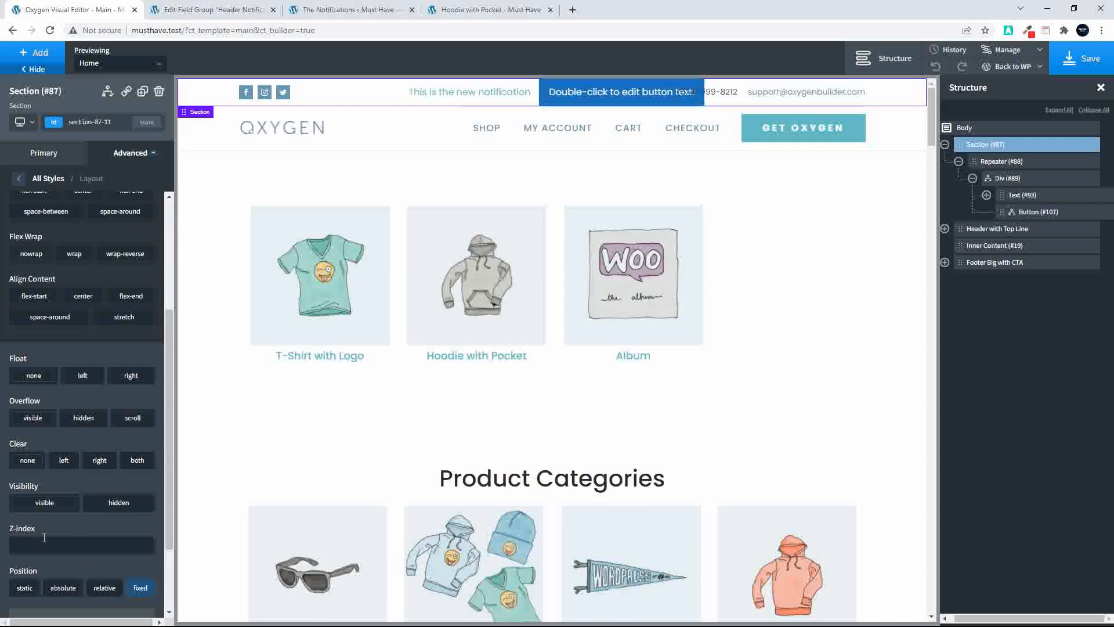
pyautogui.click(1083, 58)
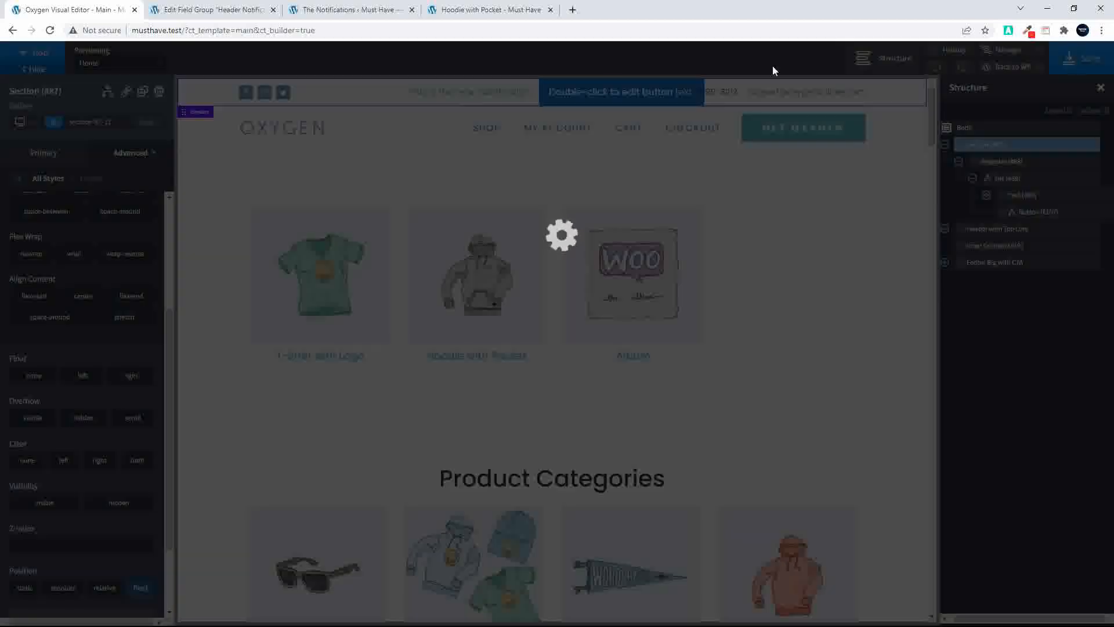
# Reload the Hoodie with Pocket page and check how the fixed notifications behave while scrolling
pyautogui.click(456, 8)
pyautogui.click(50, 30)
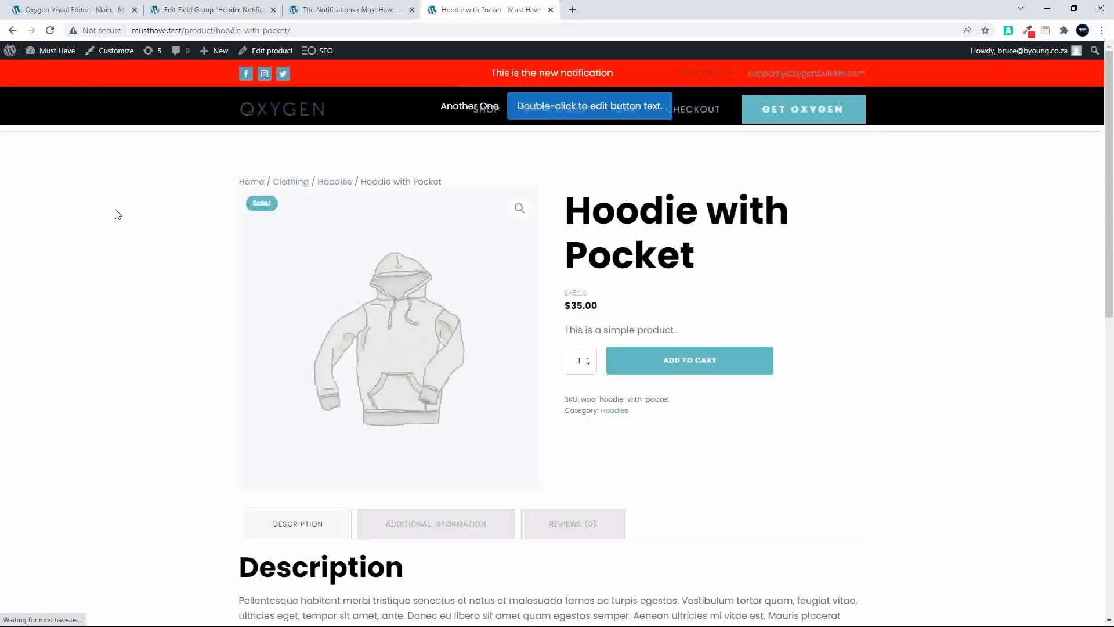
pyautogui.scroll(-9, 117, 214)
pyautogui.scroll(-2, 118, 214)
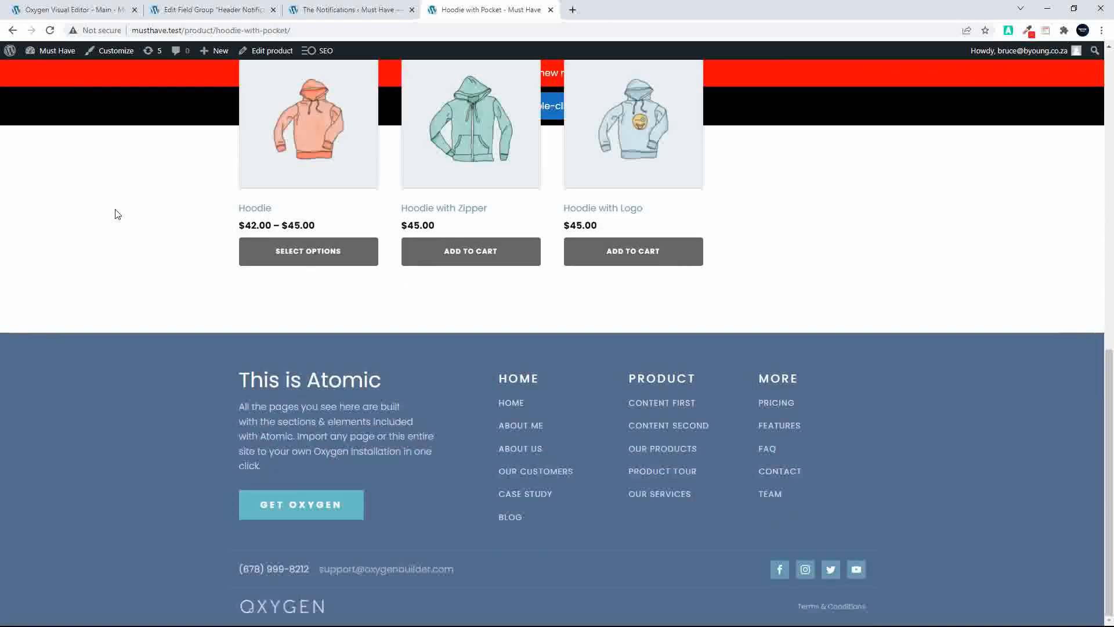
pyautogui.scroll(11, 117, 214)
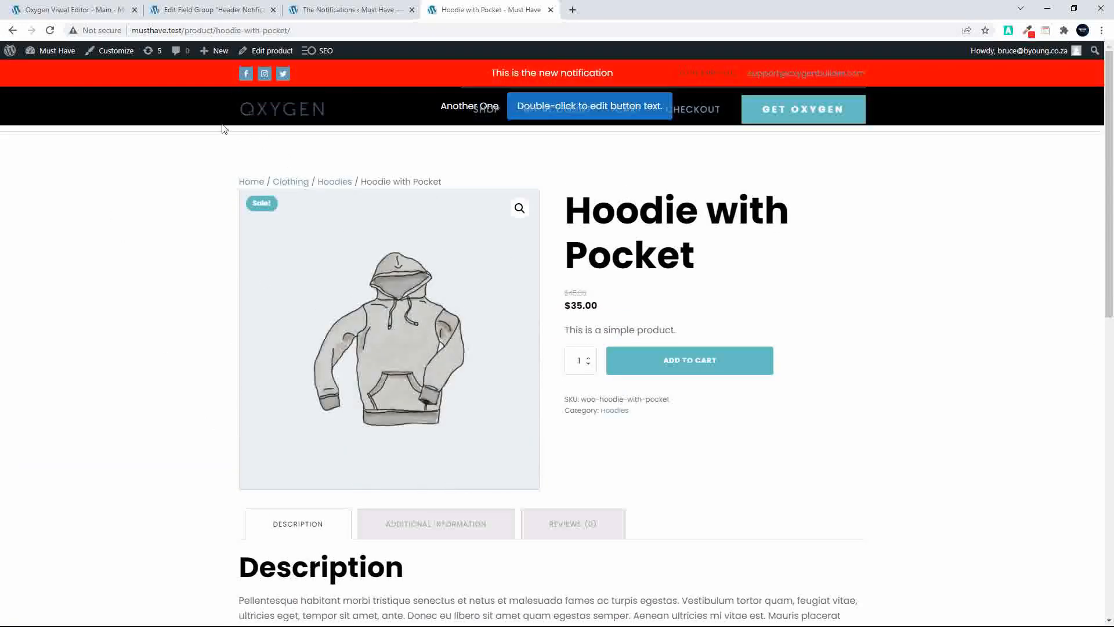
# Set the notification Section's z-index to 10 and save the template
pyautogui.click(100, 10)
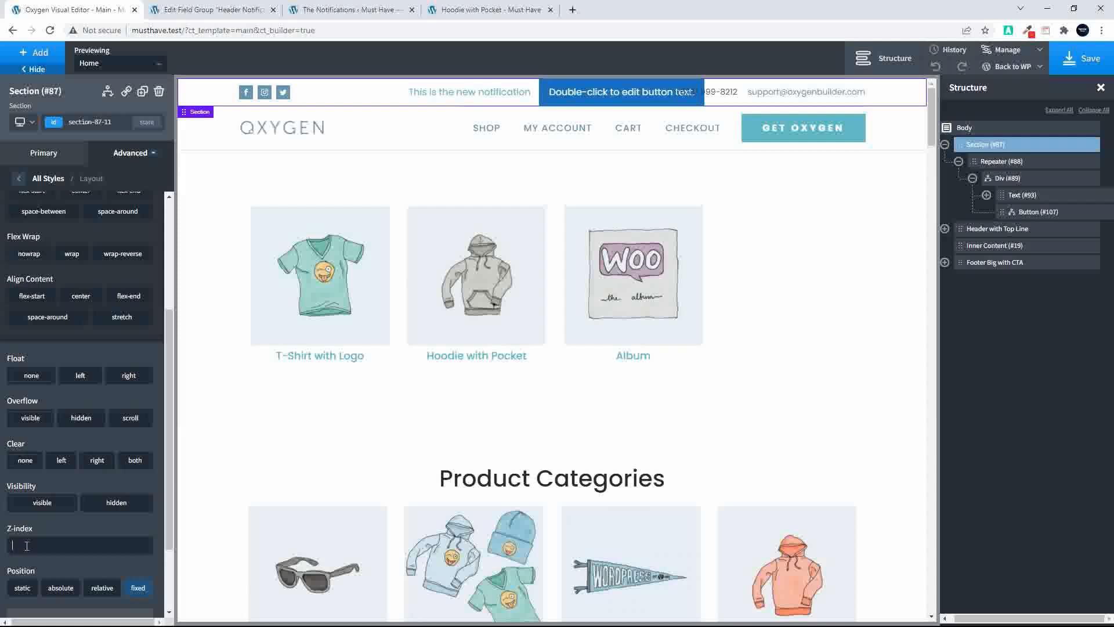
pyautogui.write('10')
pyautogui.click(1082, 58)
# Reload the Hoodie with Pocket page and check how the notification bars stack over the header and page content
pyautogui.click(491, 10)
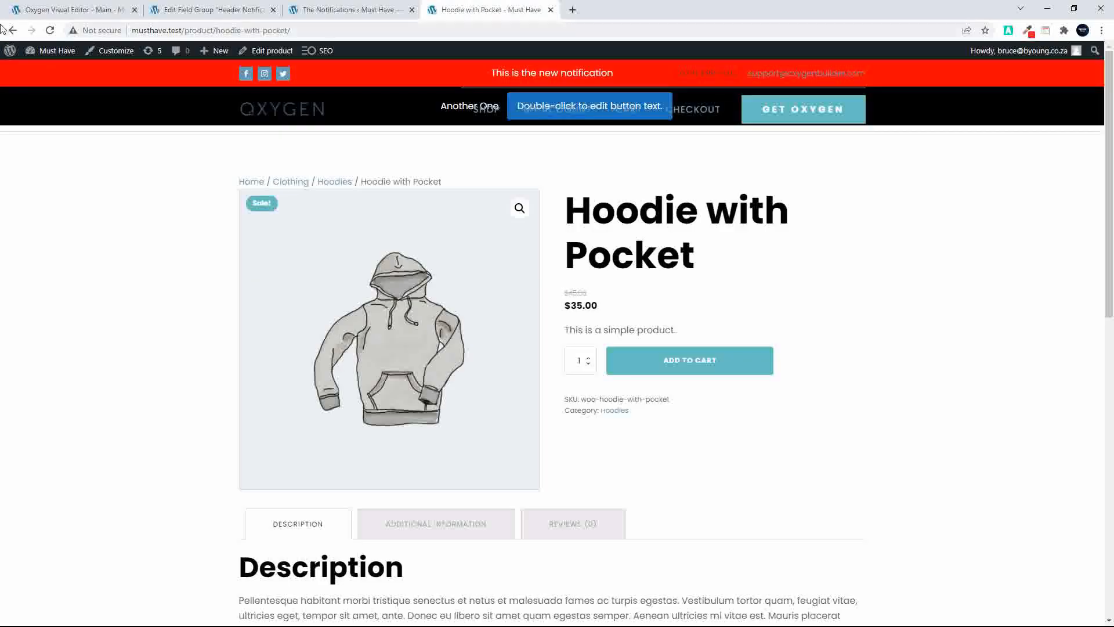
pyautogui.click(50, 30)
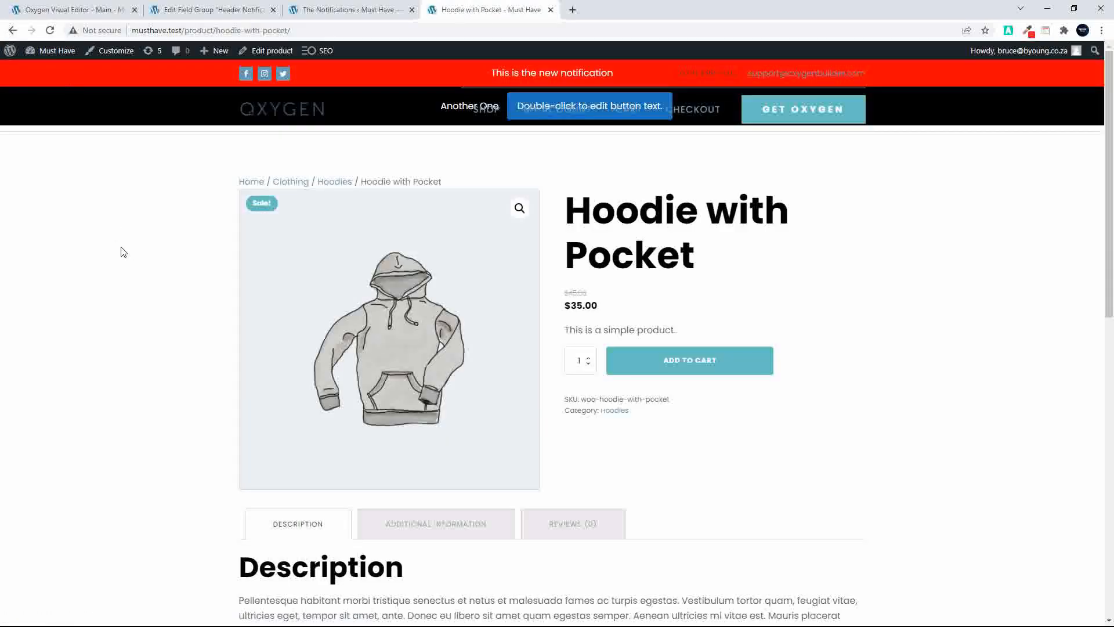
pyautogui.scroll(-5, 253, 268)
pyautogui.scroll(5, 254, 268)
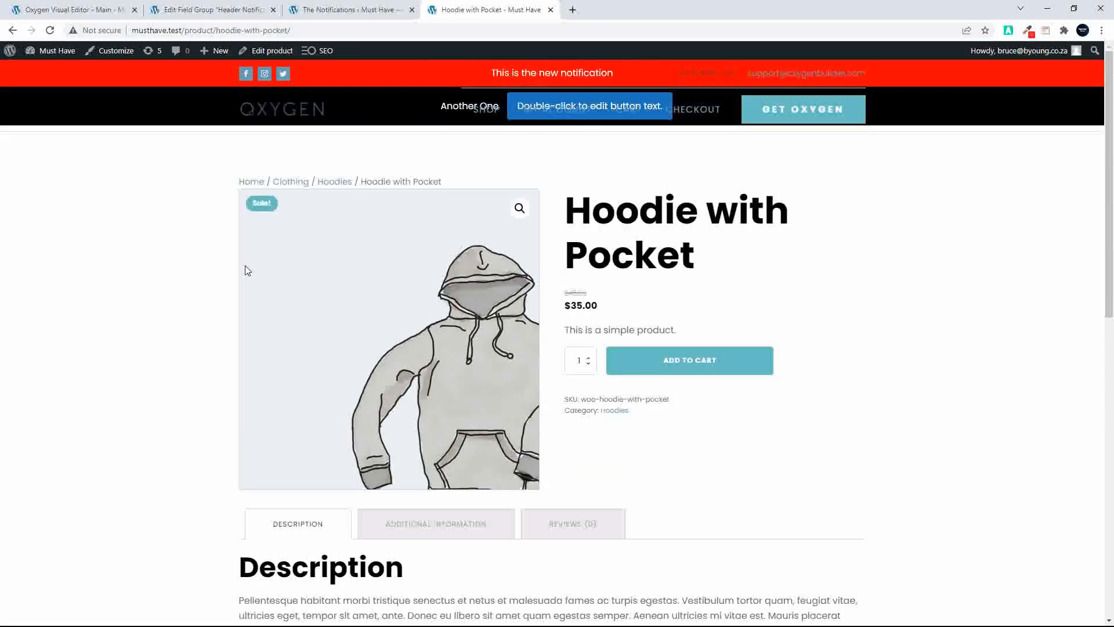
pyautogui.scroll(-4, 244, 269)
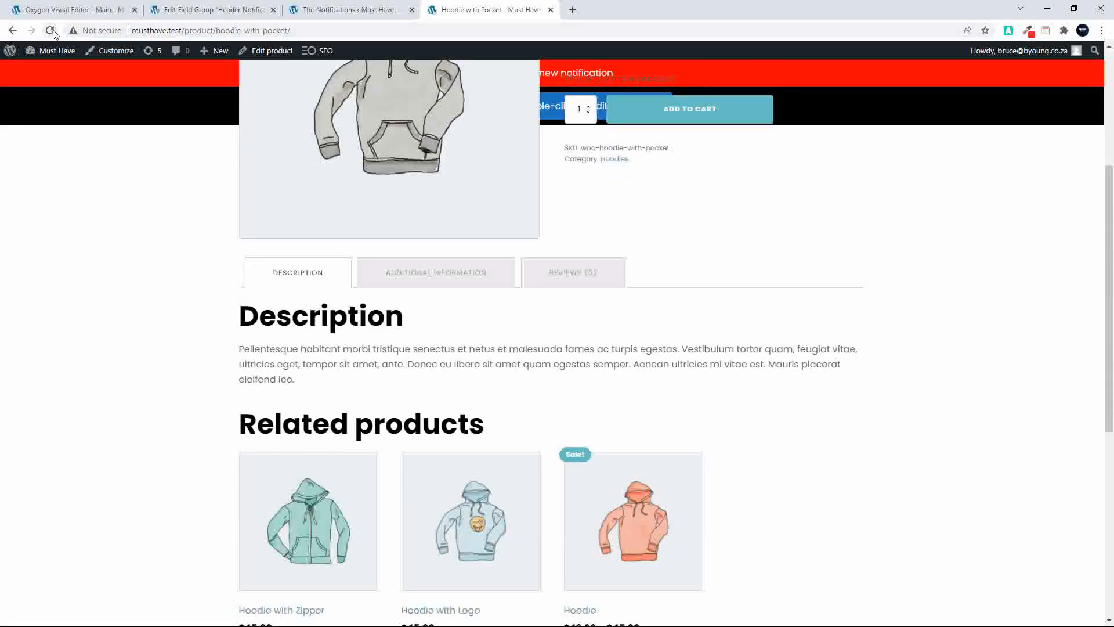
pyautogui.click(51, 31)
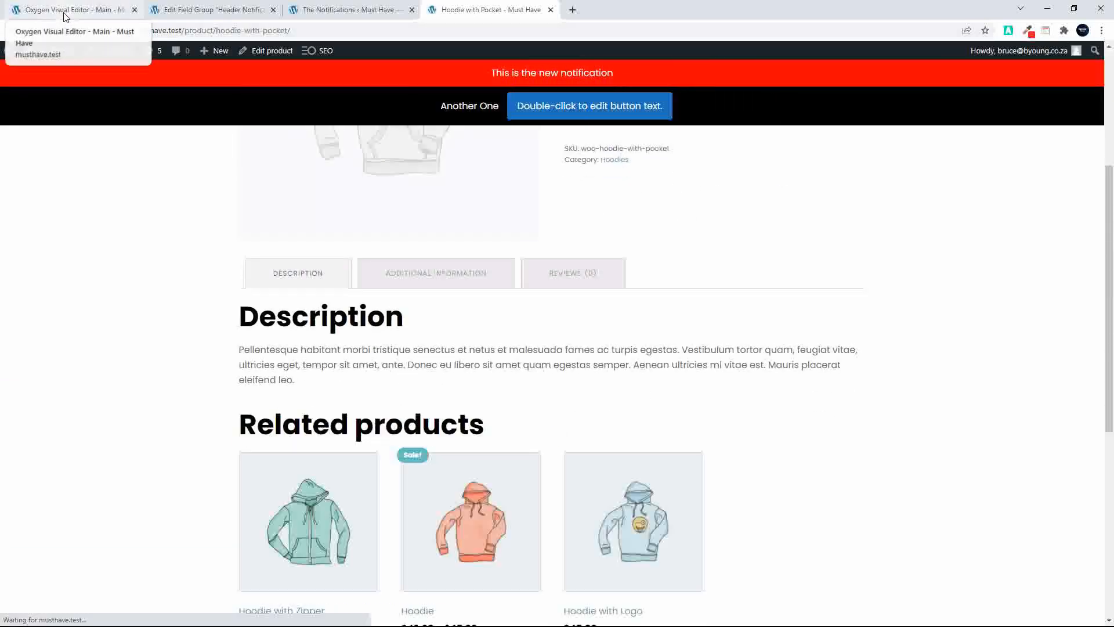
pyautogui.scroll(4, 180, 312)
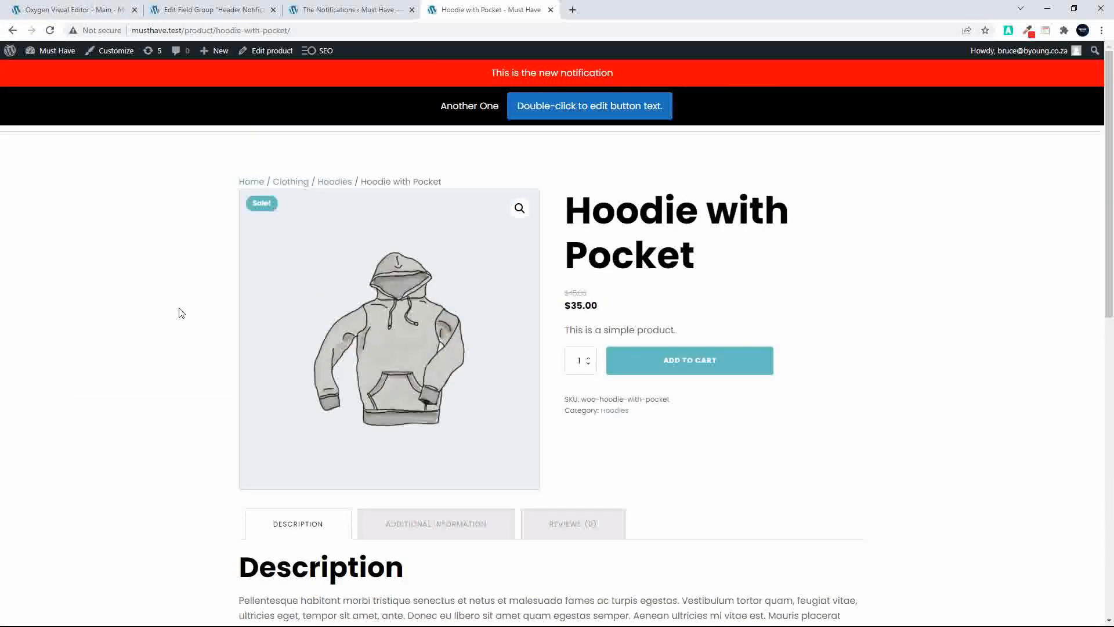
# Set the fixed notification Section's bottom offset to 0 in the Oxygen editor and save the template
pyautogui.scroll(-8, 181, 313)
pyautogui.scroll(10, 181, 312)
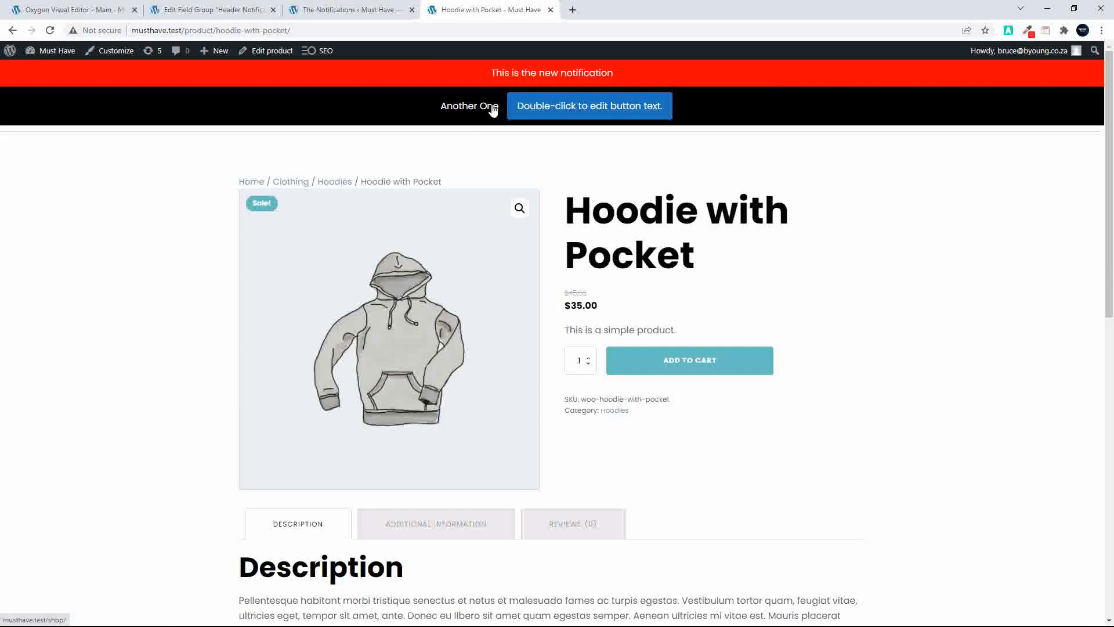
pyautogui.click(82, 11)
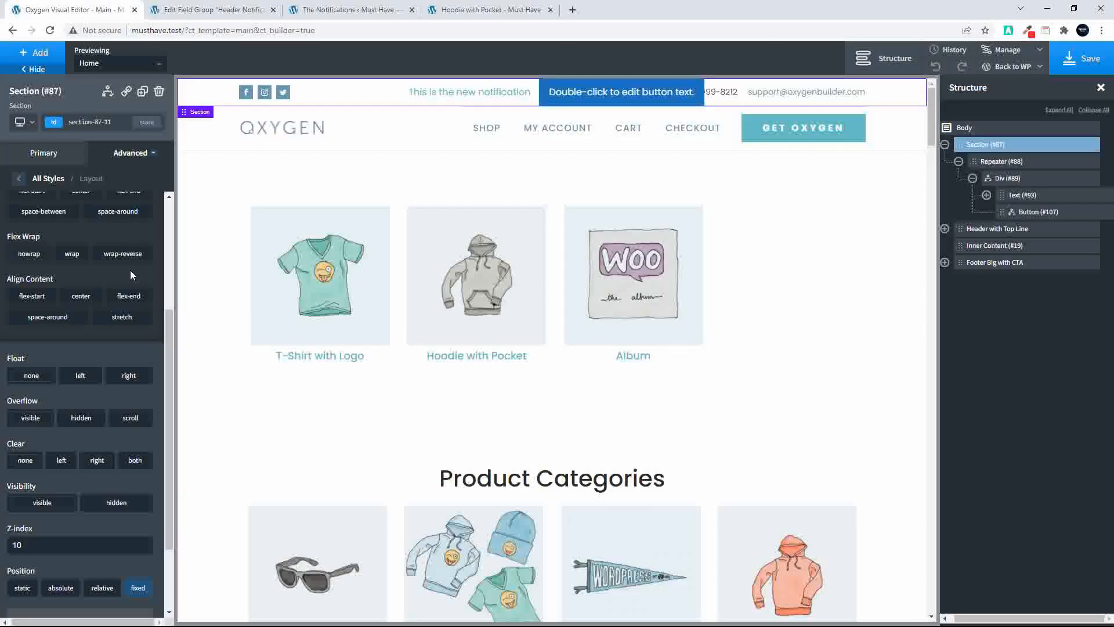
pyautogui.scroll(-3, 70, 503)
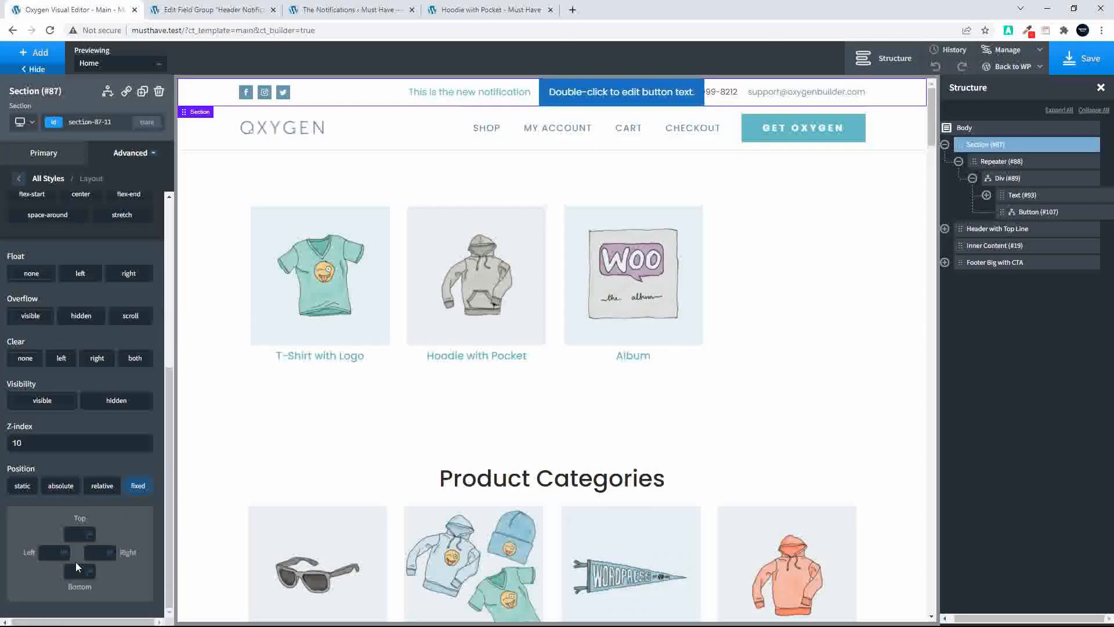
pyautogui.click(76, 570)
pyautogui.write('0')
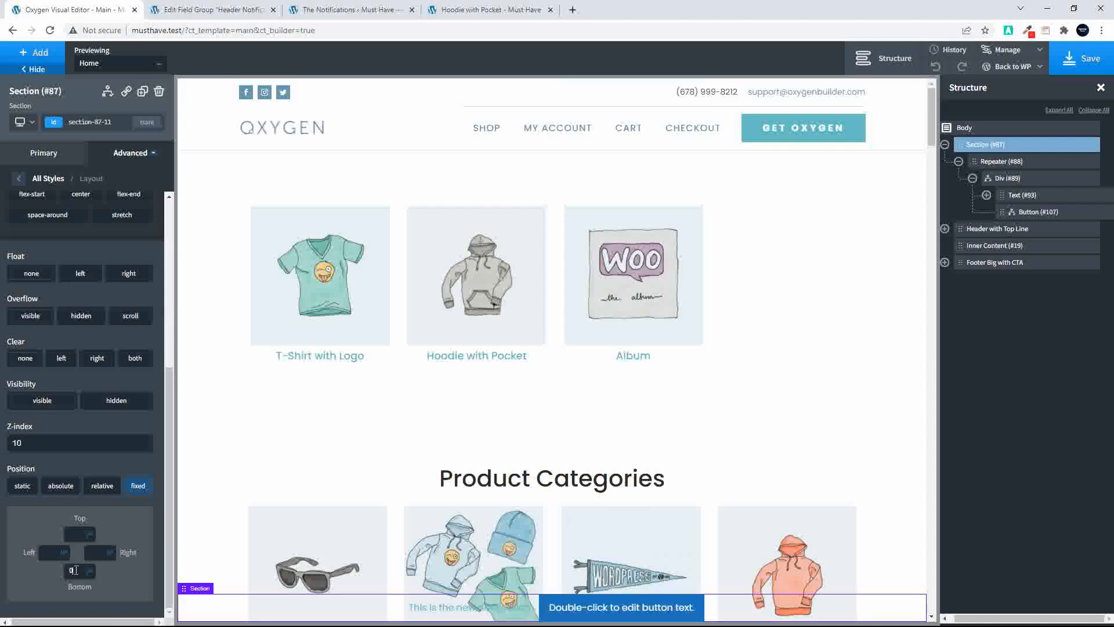
pyautogui.scroll(-15, 378, 494)
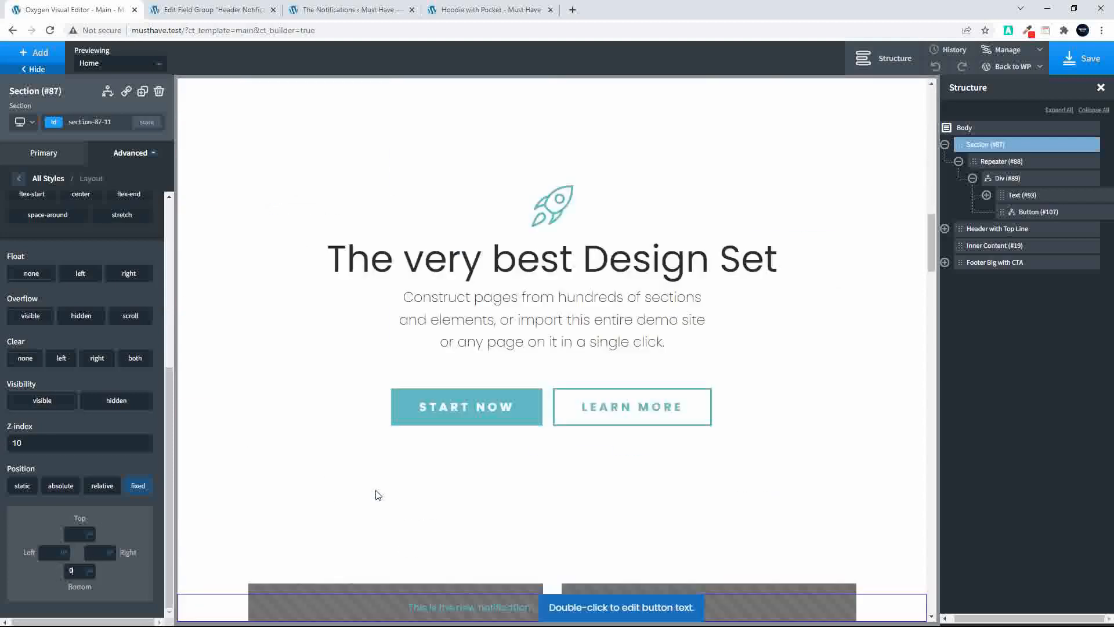
pyautogui.click(1082, 58)
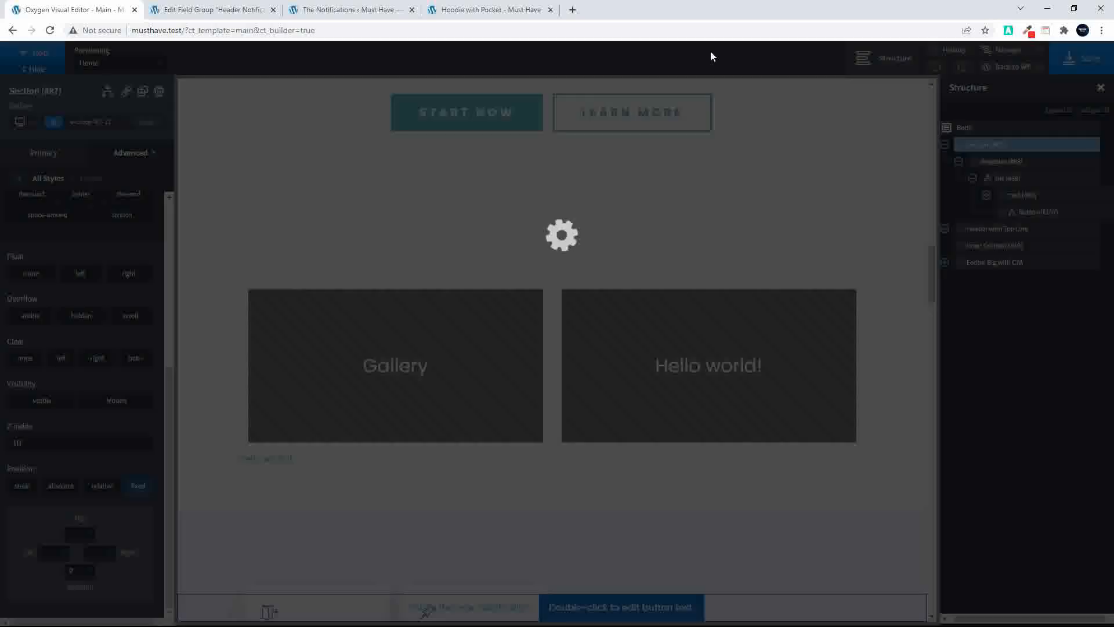
# Reload the Hoodie with Pocket page and check the placement of the notification bars while scrolling to the footer and back
pyautogui.click(487, 10)
pyautogui.click(50, 31)
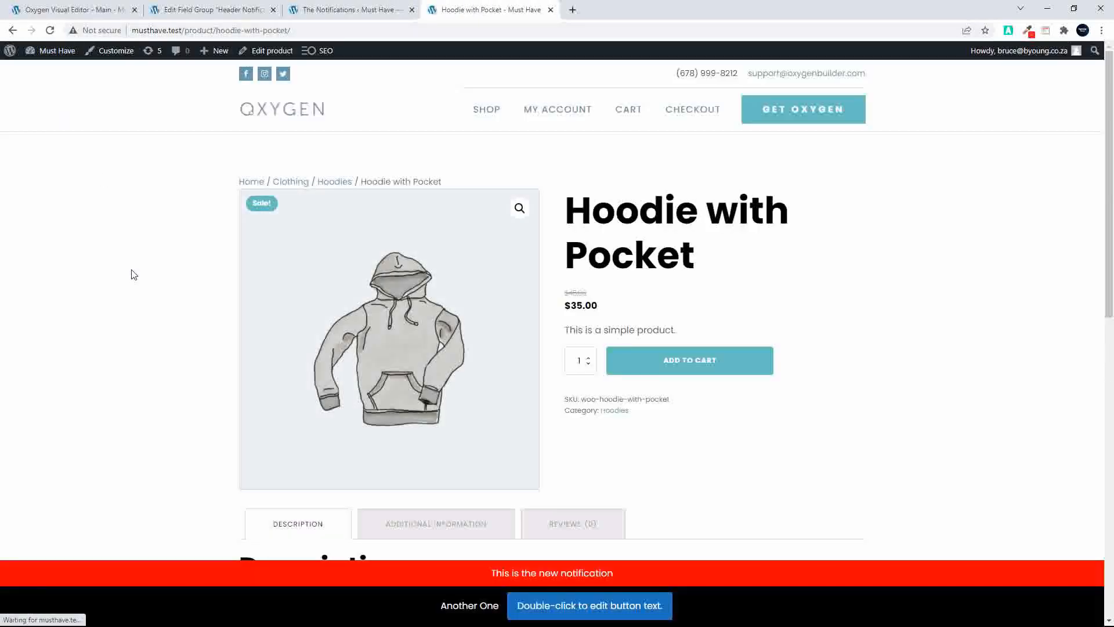
pyautogui.scroll(-15, 137, 314)
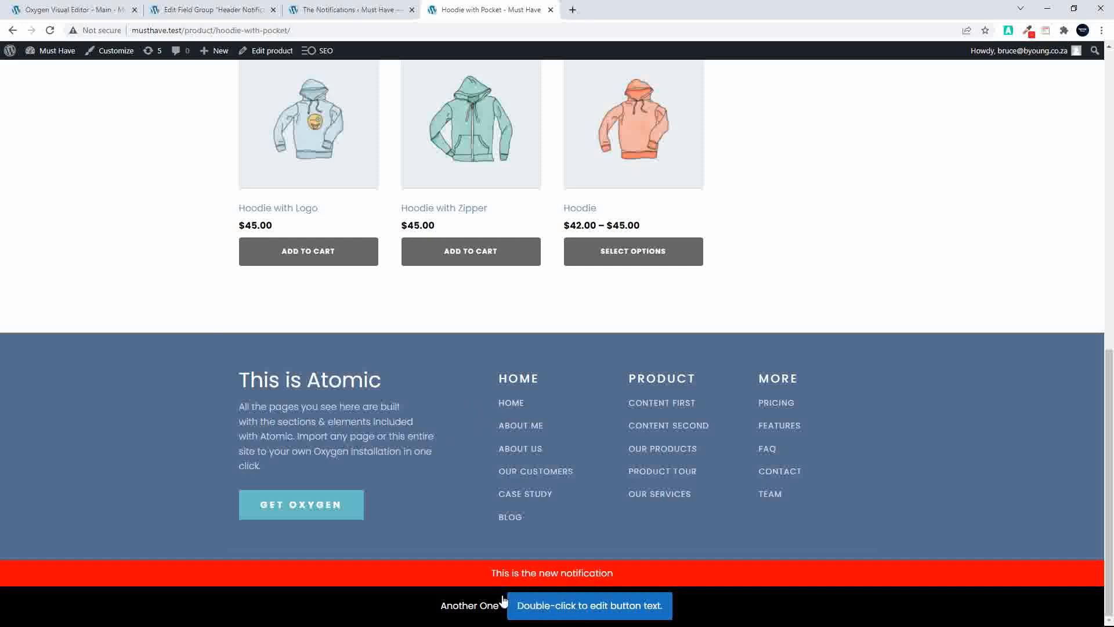
pyautogui.scroll(11, 511, 576)
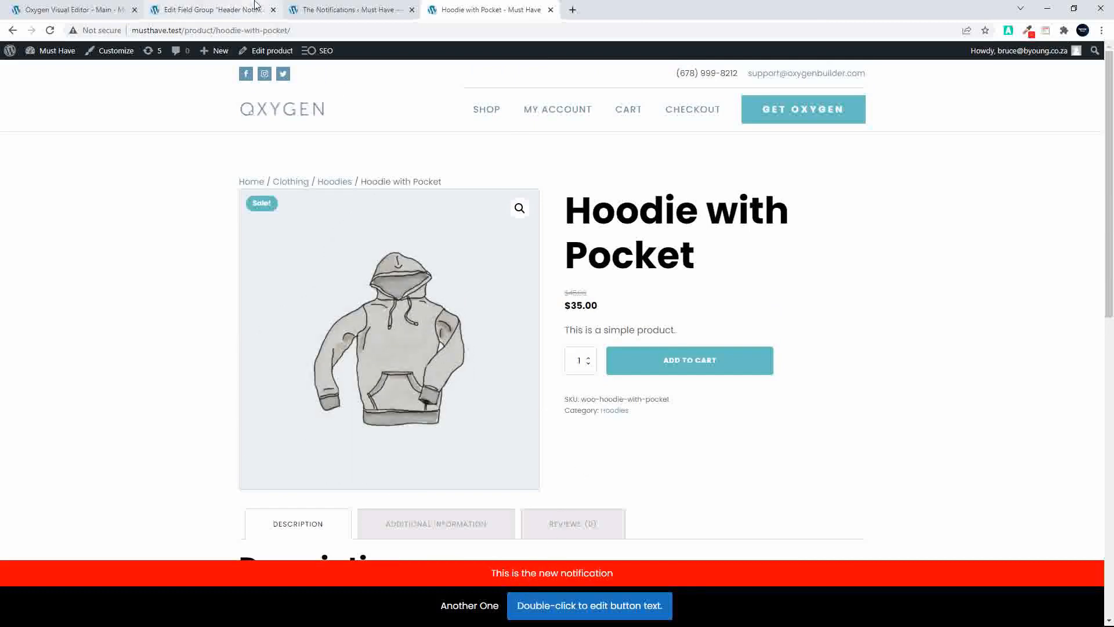
# Open Oxygen's Hydrogen Pack settings in the WordPress admin to review the enabled features, then return to the Hoodie with Pocket page
pyautogui.click(104, 10)
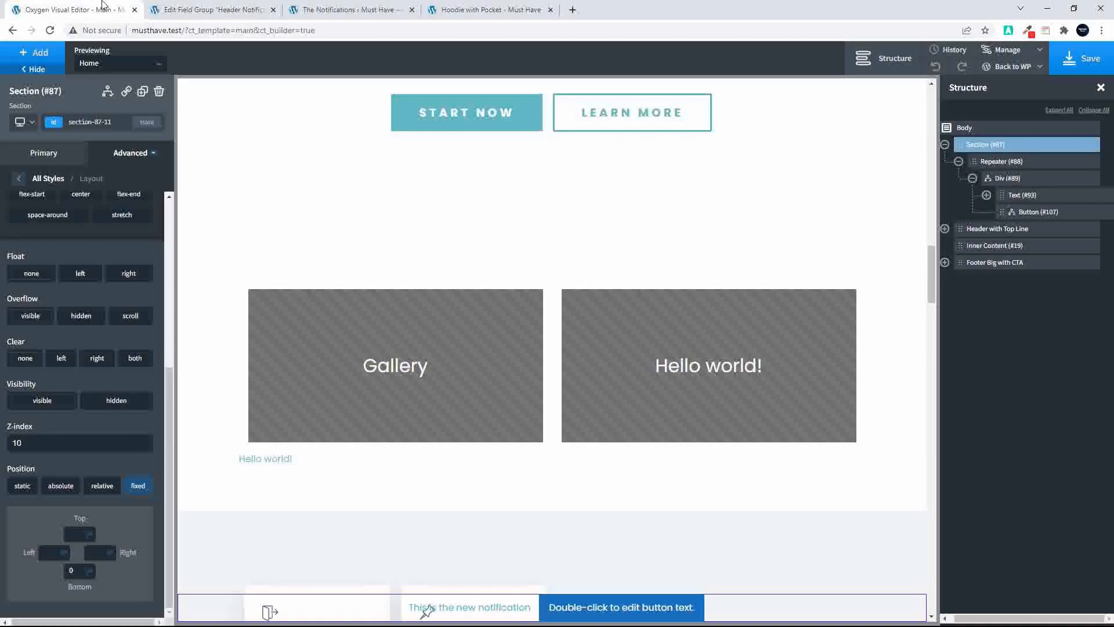
pyautogui.click(176, 13)
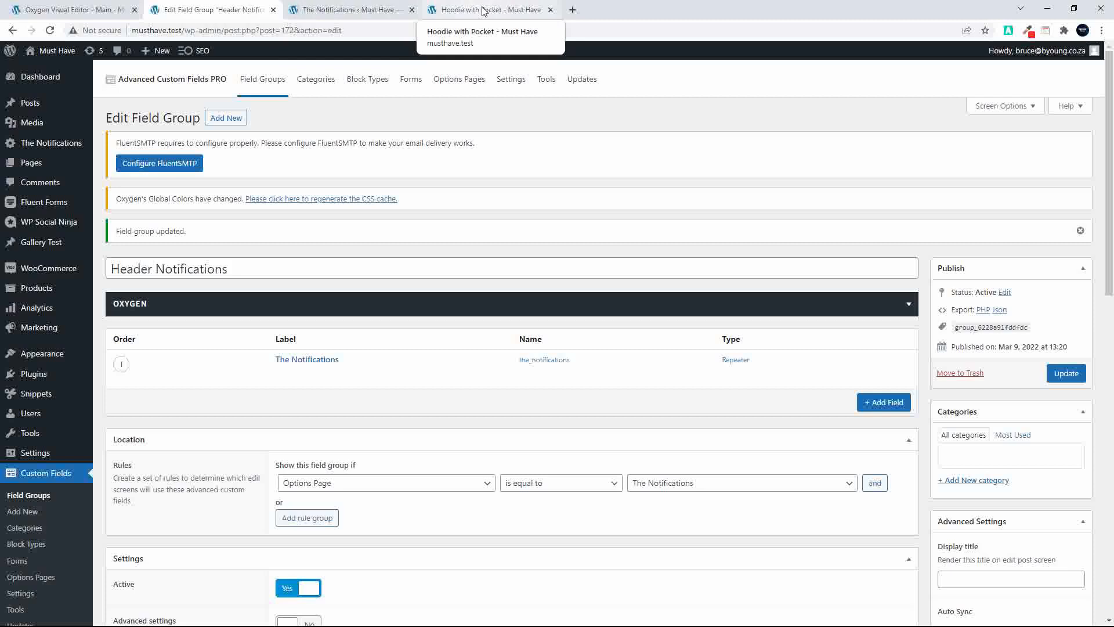
pyautogui.scroll(-7, 34, 390)
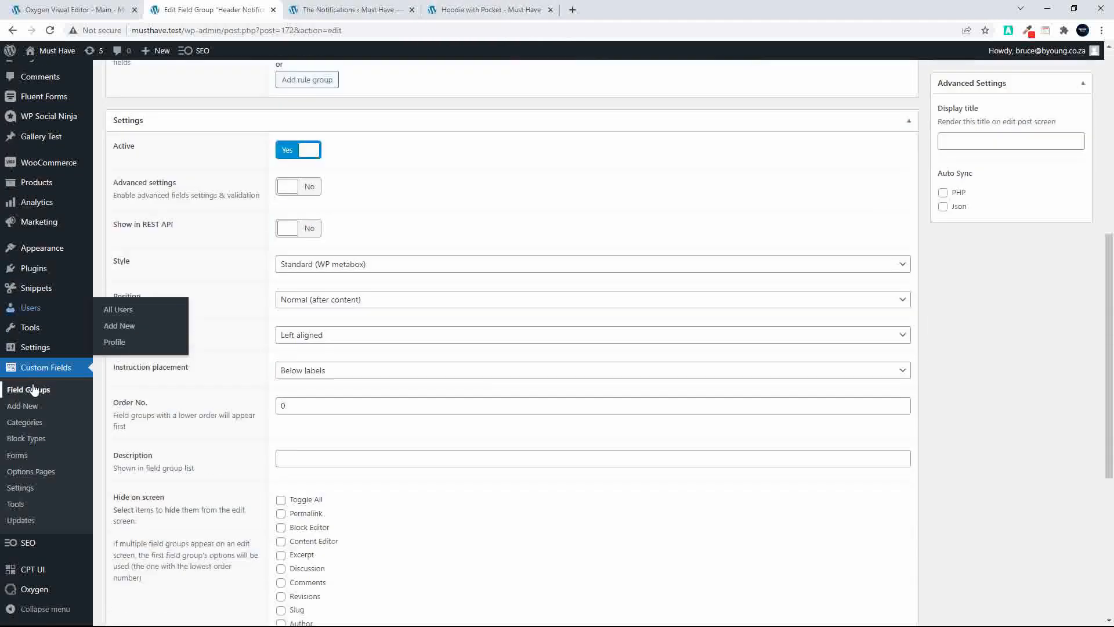
pyautogui.scroll(-2, 34, 390)
pyautogui.moveTo(31, 607)
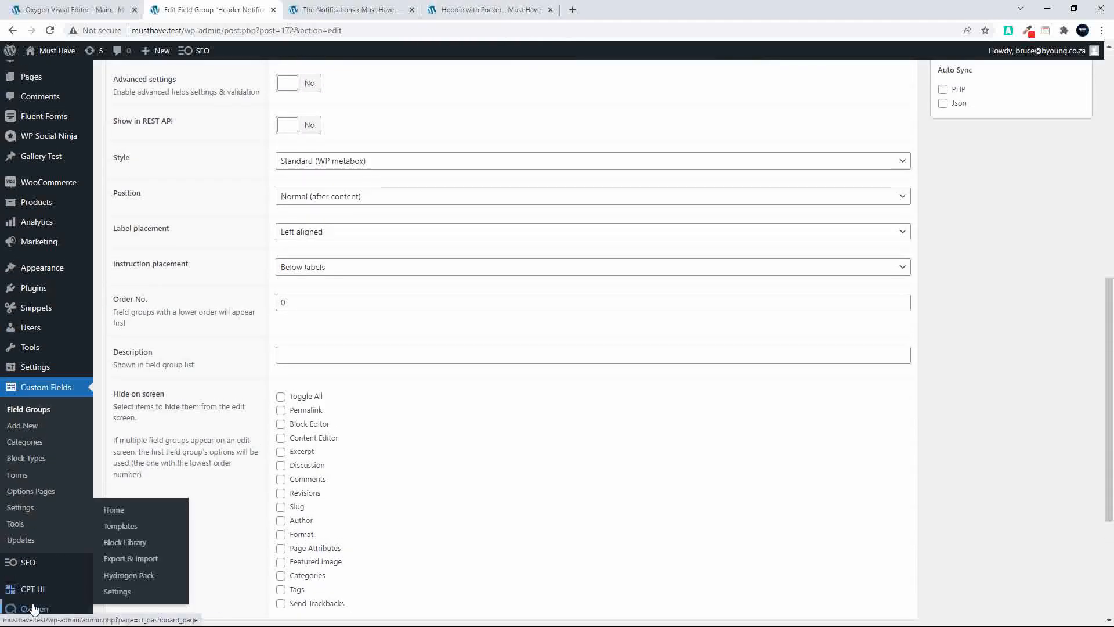
pyautogui.click(128, 576)
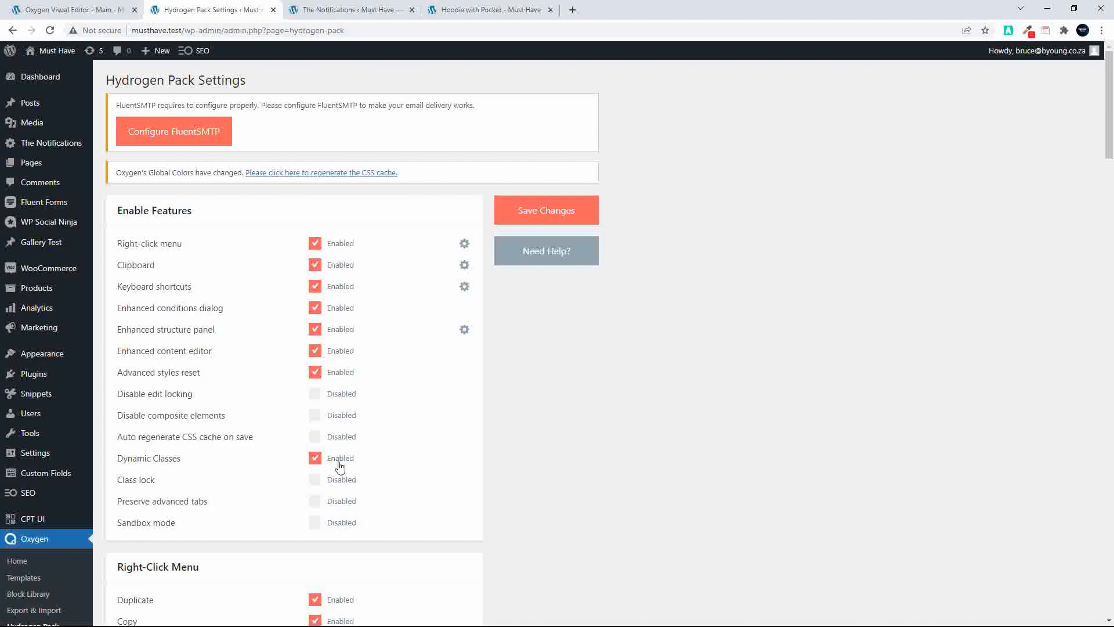
pyautogui.click(505, 10)
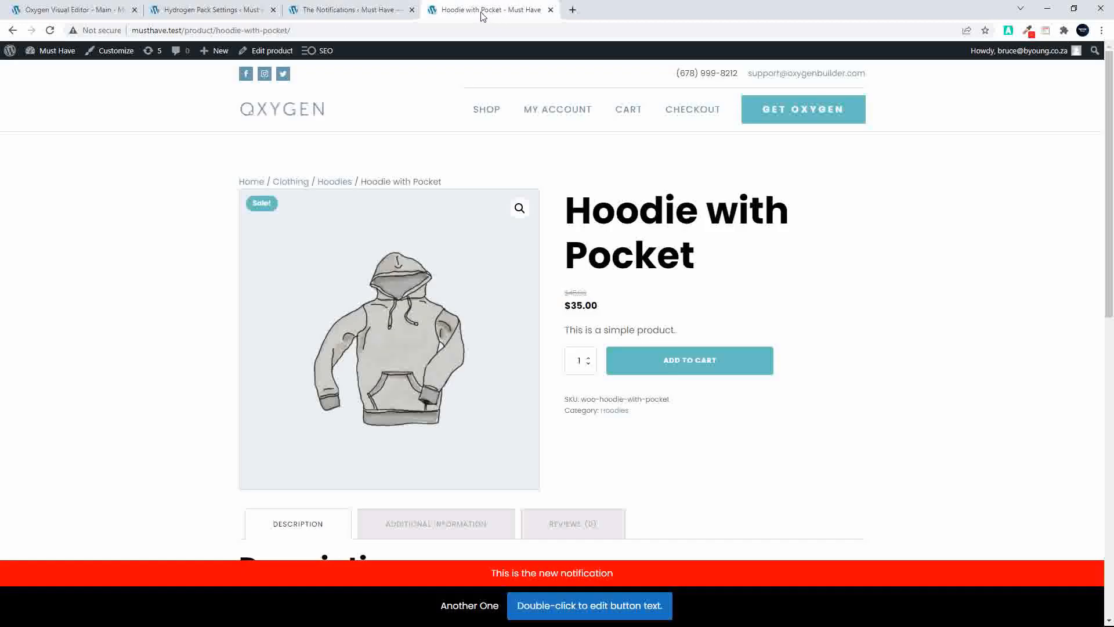